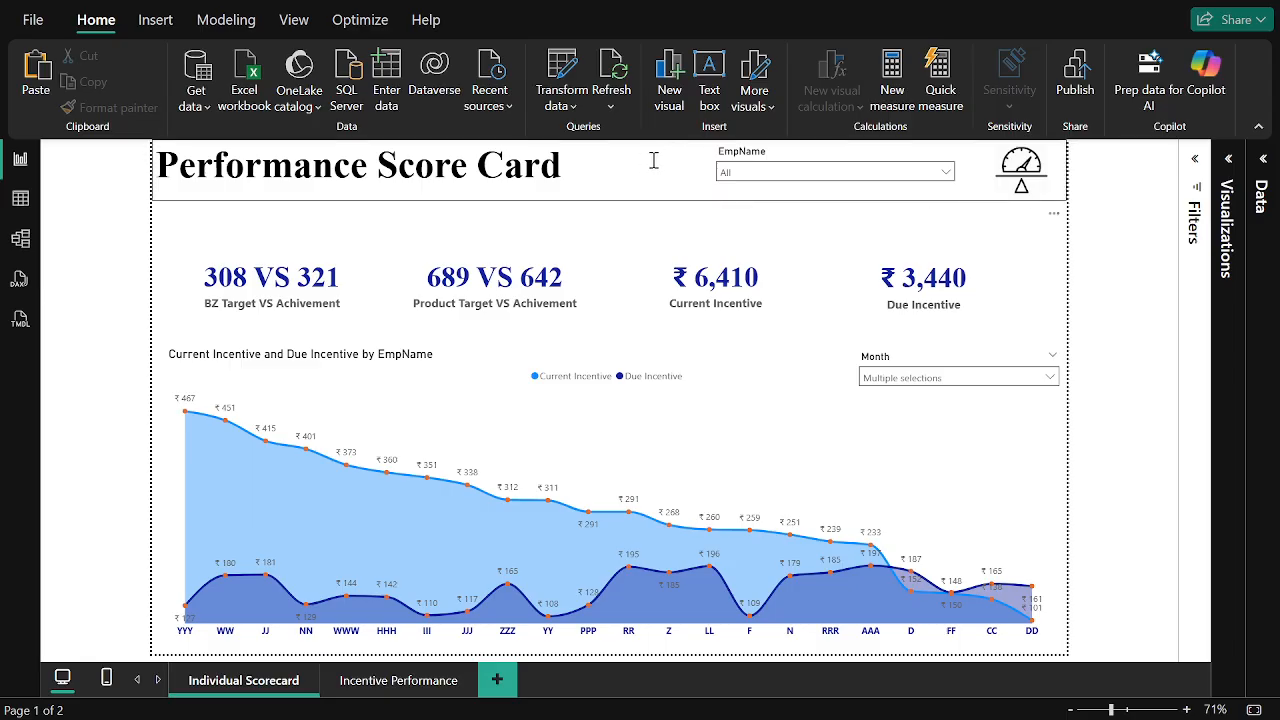
- Filter the score card to employee AAA and examine the target, Current Incentive and Due Incentive cards
left_click(842, 182)
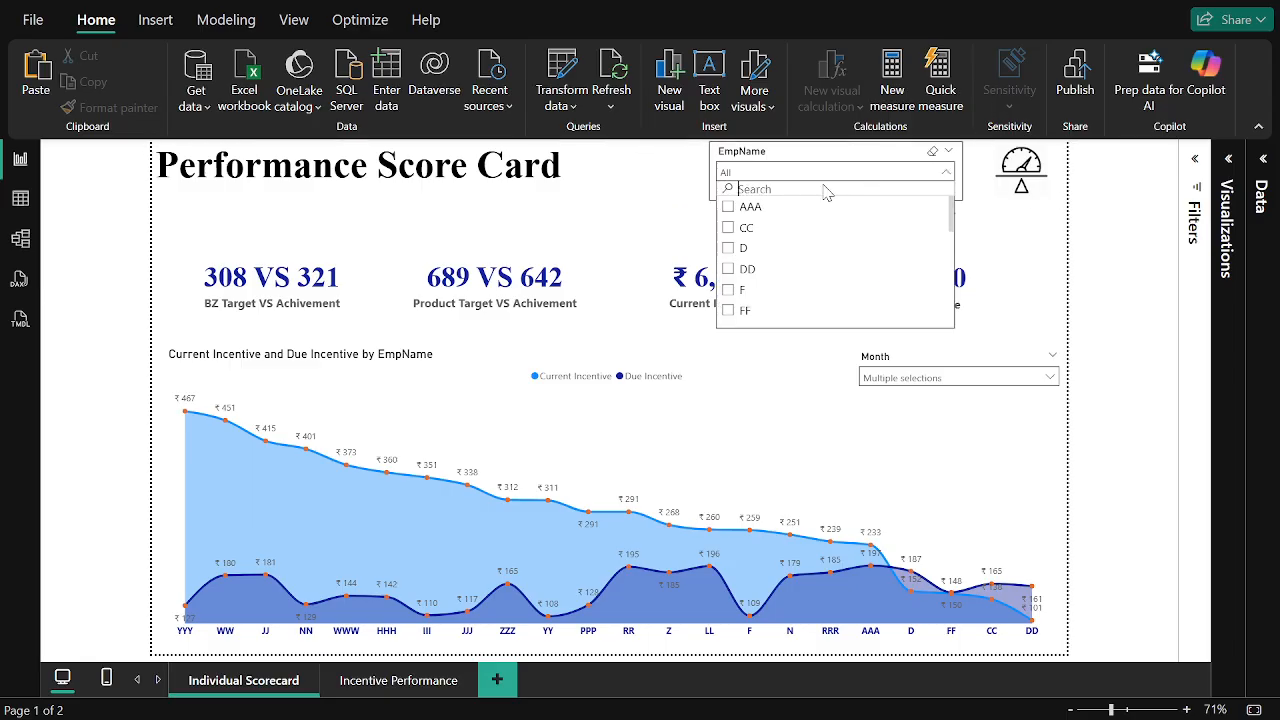
left_click(729, 207)
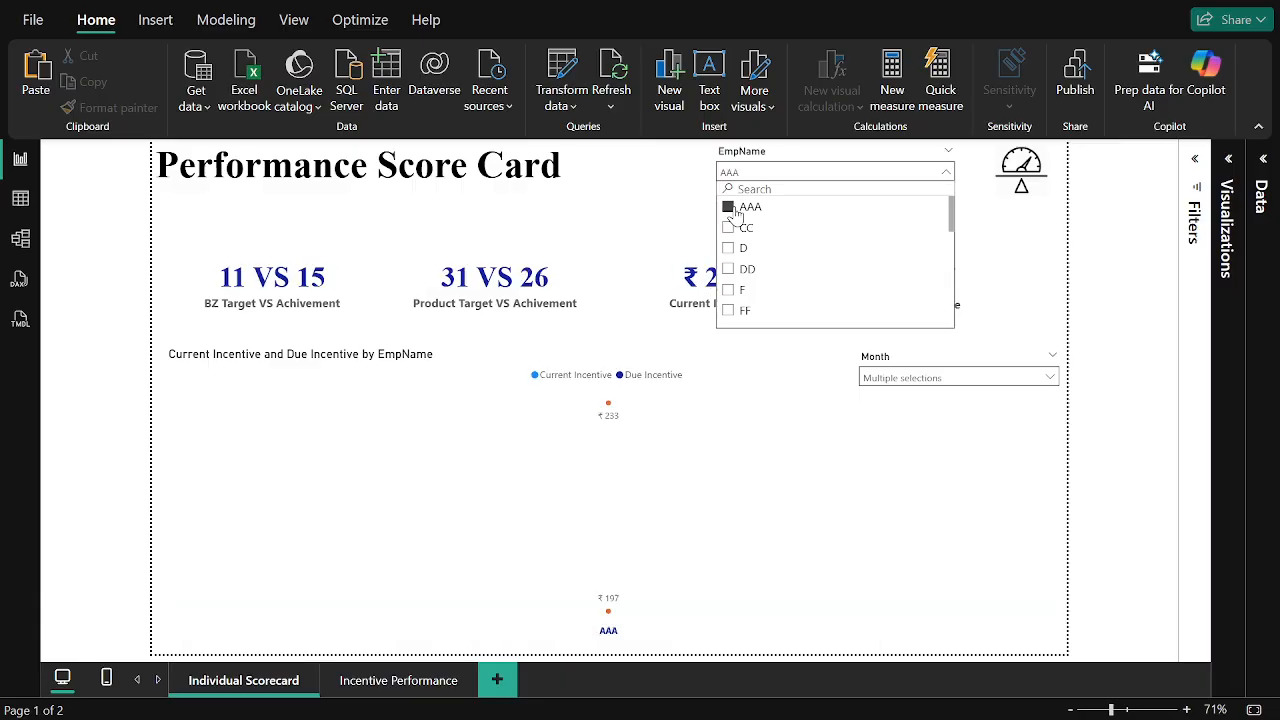
left_click(141, 314)
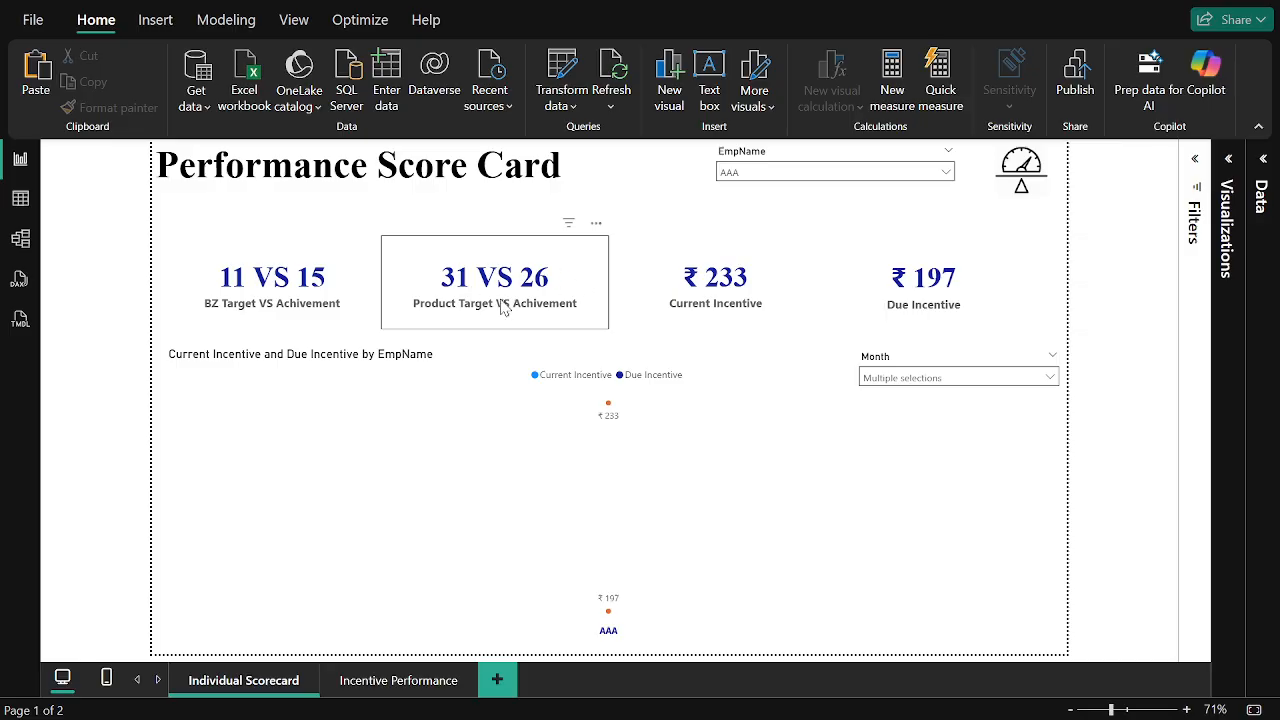
left_click(661, 309)
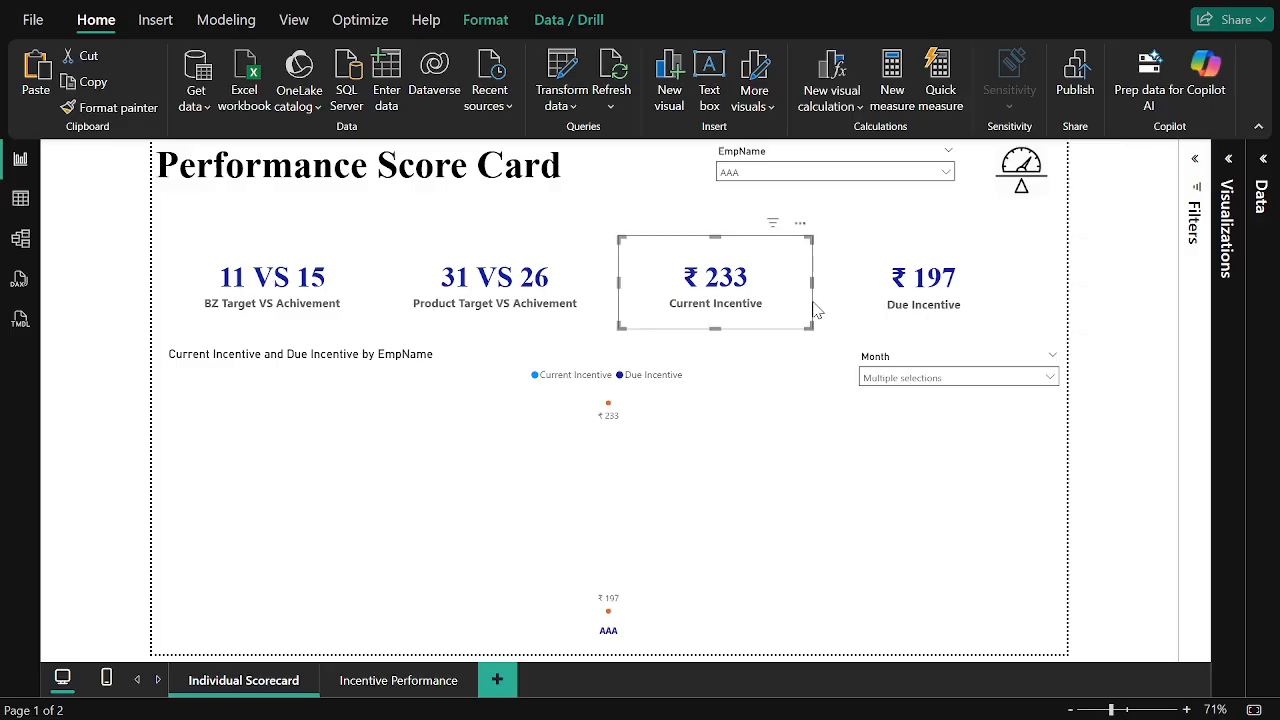
left_click(851, 313)
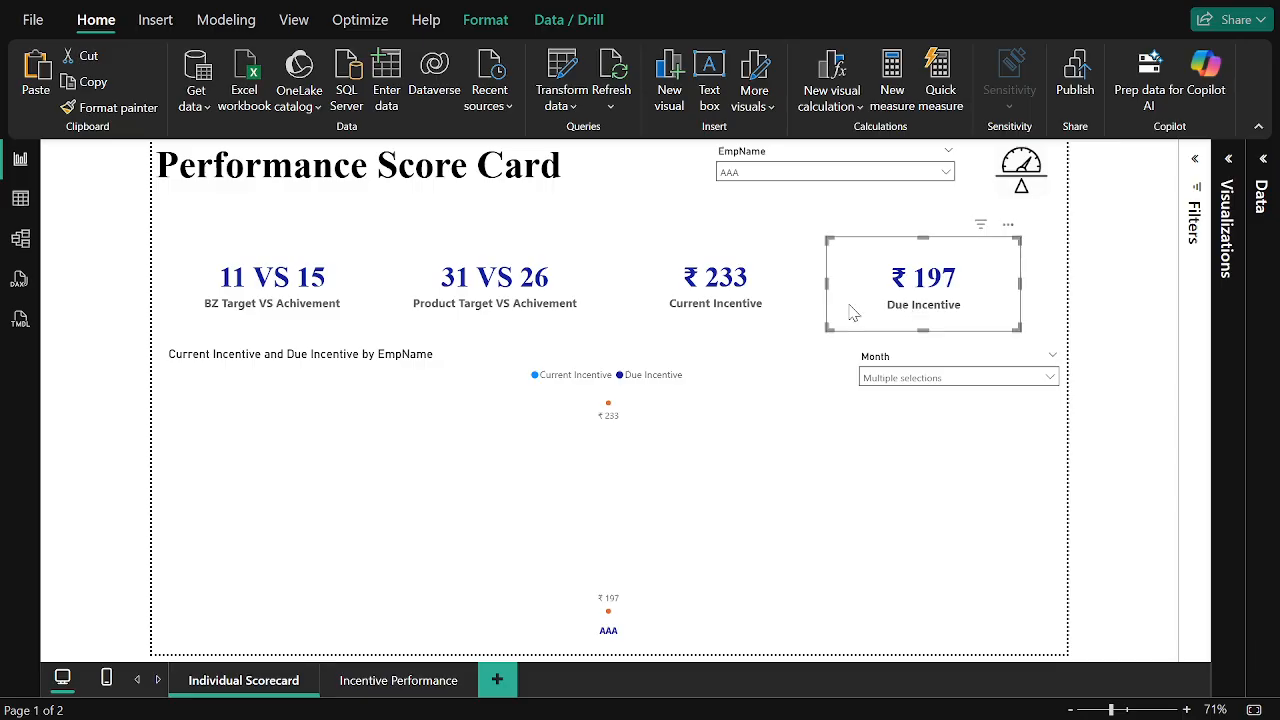
left_click(1140, 295)
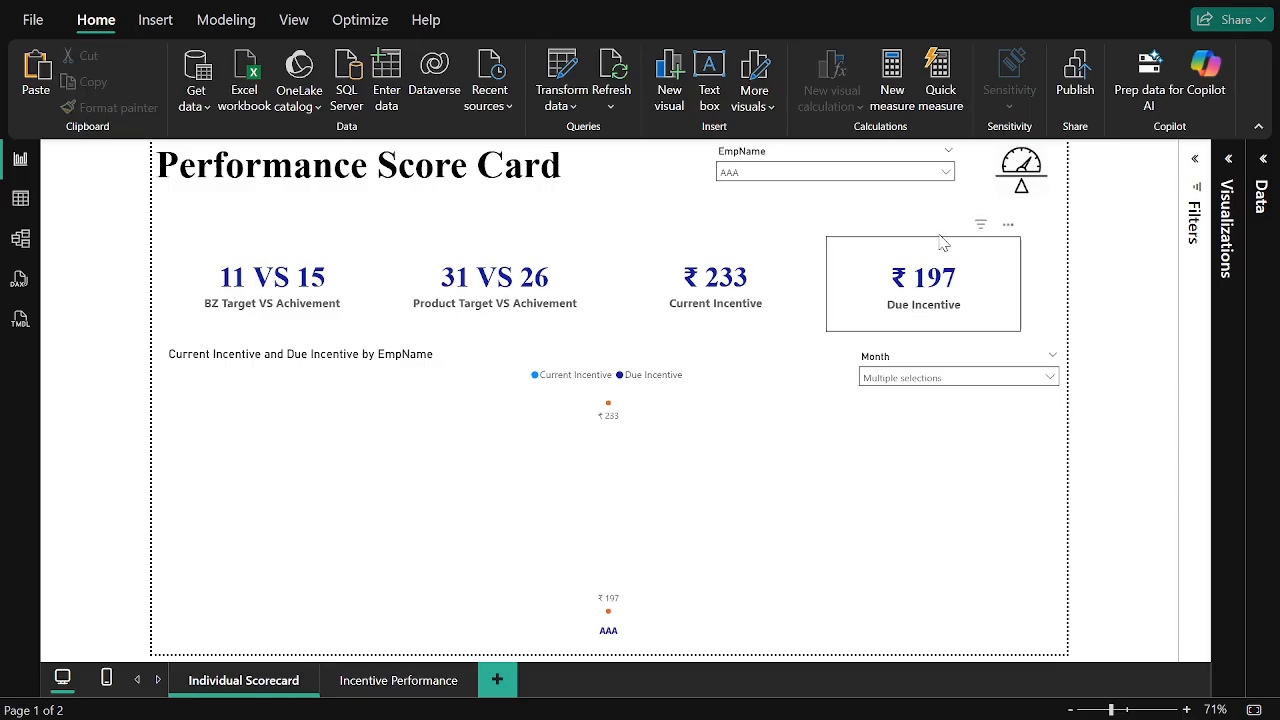
- Clear employee AAA from the EmpName slicer and examine the Current Incentive and Due Incentive chart
left_click(906, 172)
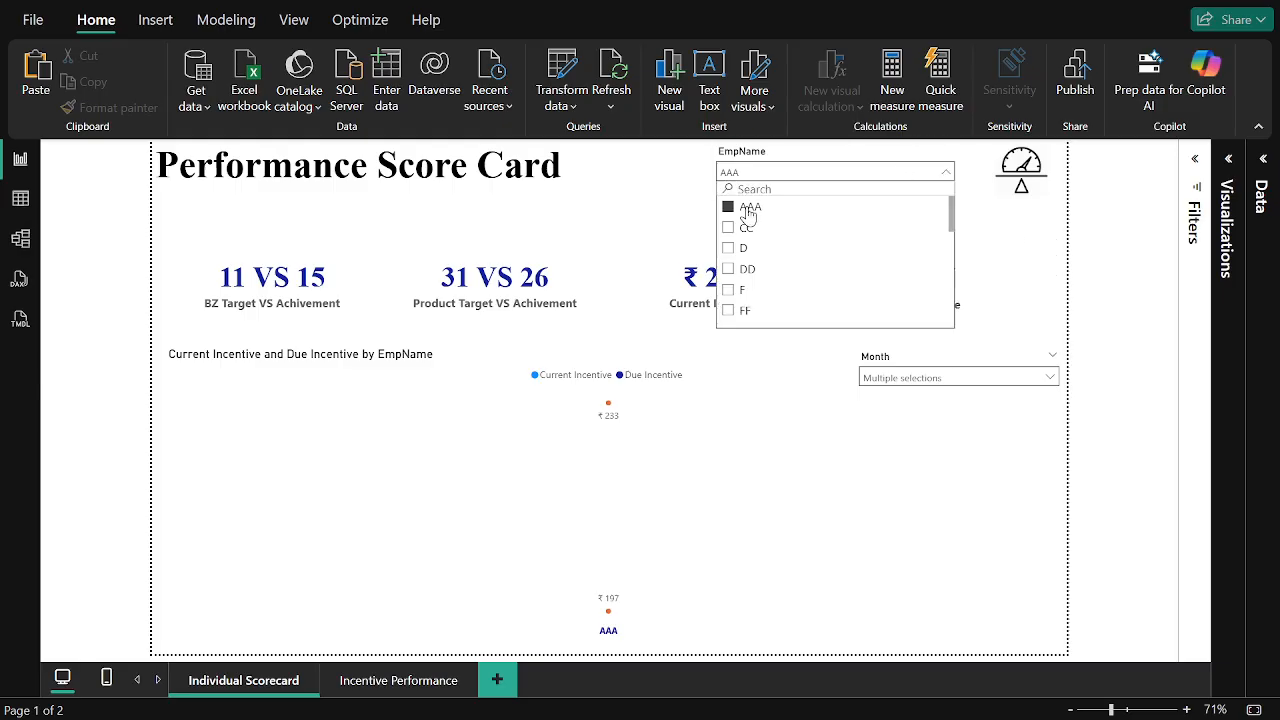
left_click(748, 212)
left_click(1086, 271)
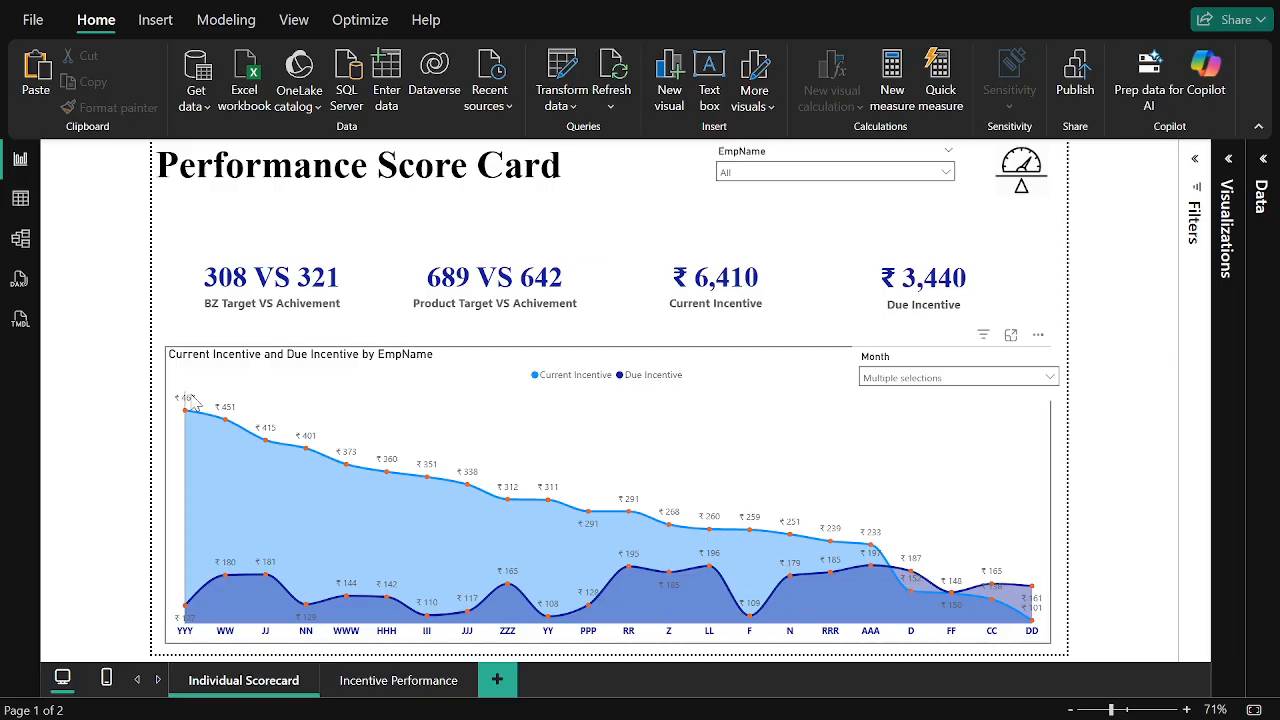
mouse_move(195, 427)
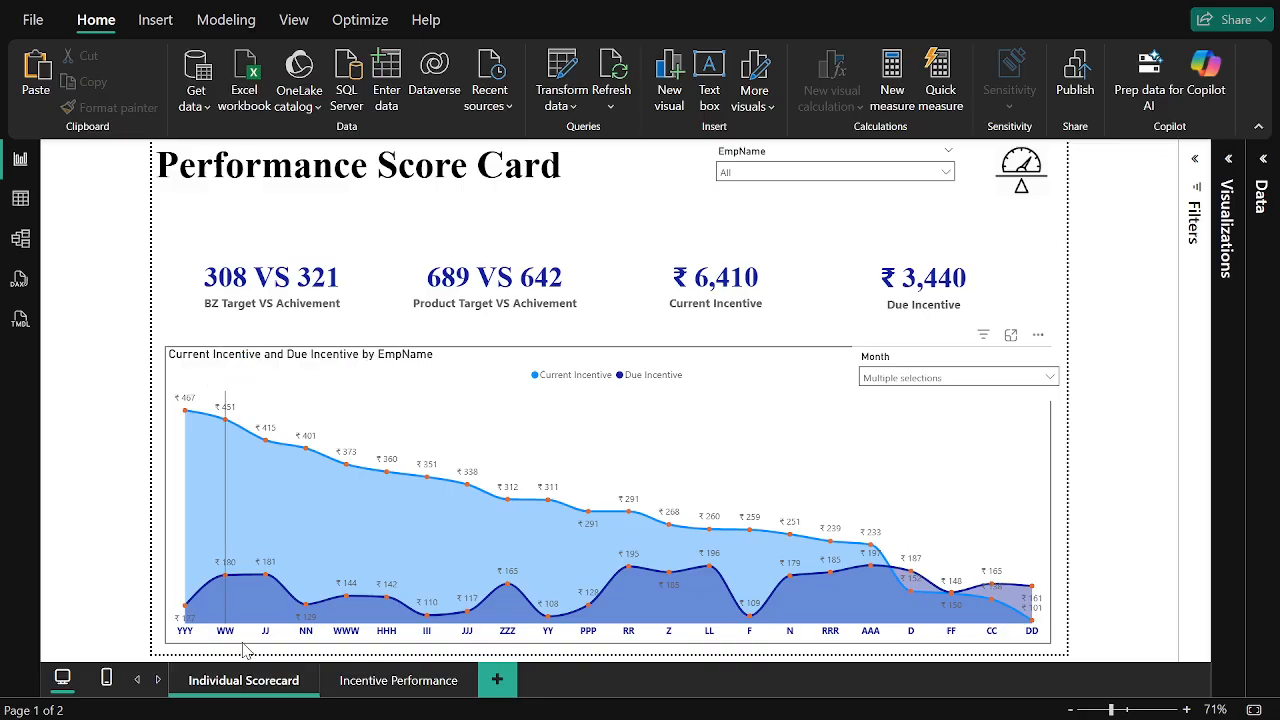
- Examine the monthly BZ and Product target charts on the Incentive Performance page and return to the Individual Scorecard page
left_click(392, 681)
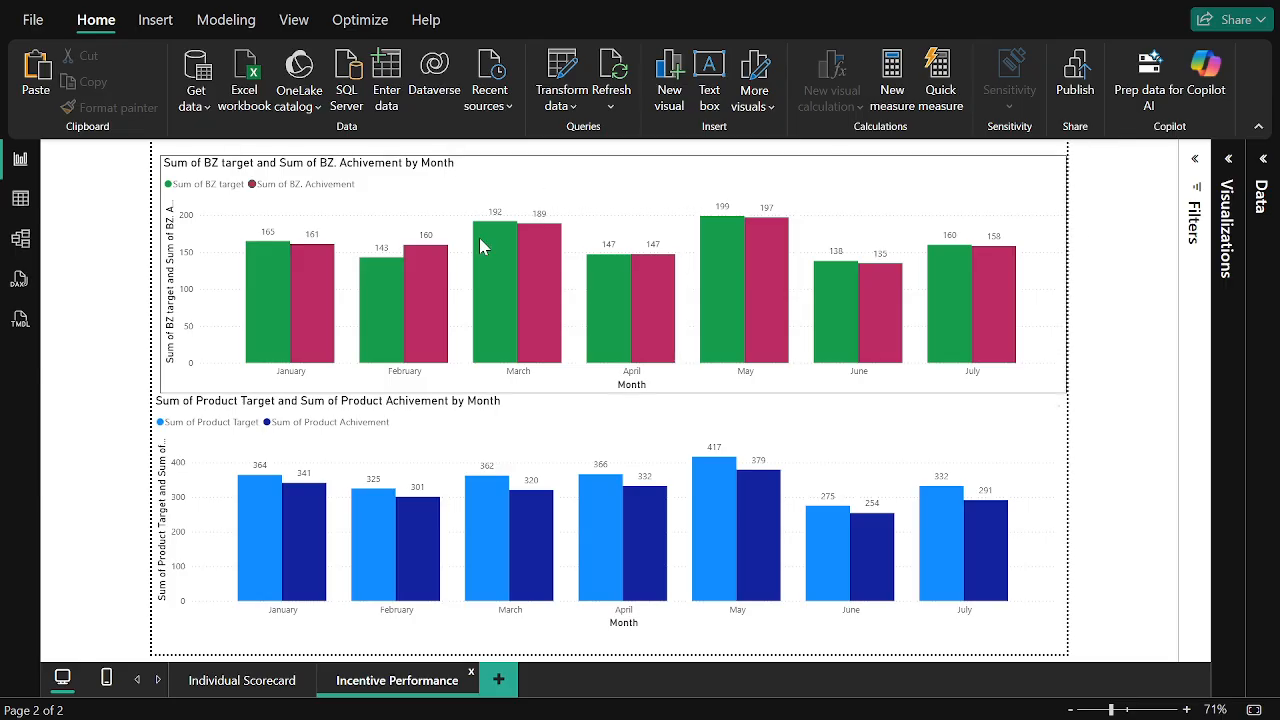
mouse_move(481, 246)
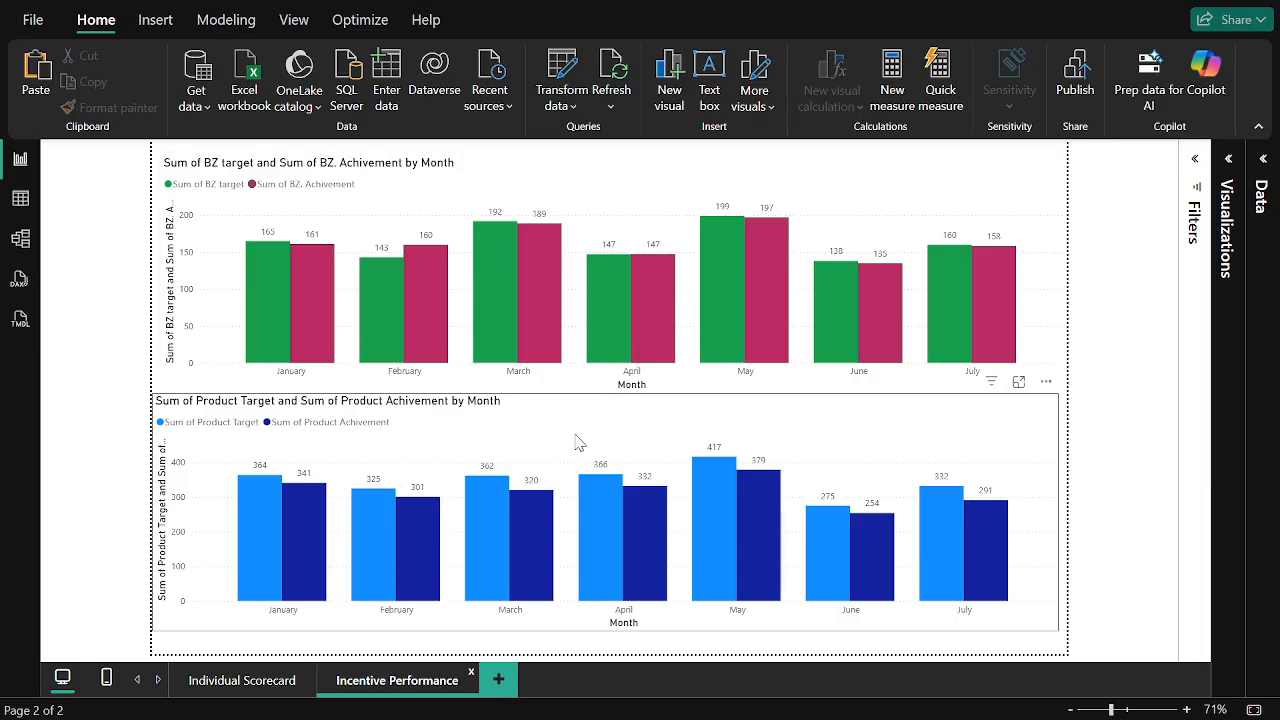
left_click(211, 682)
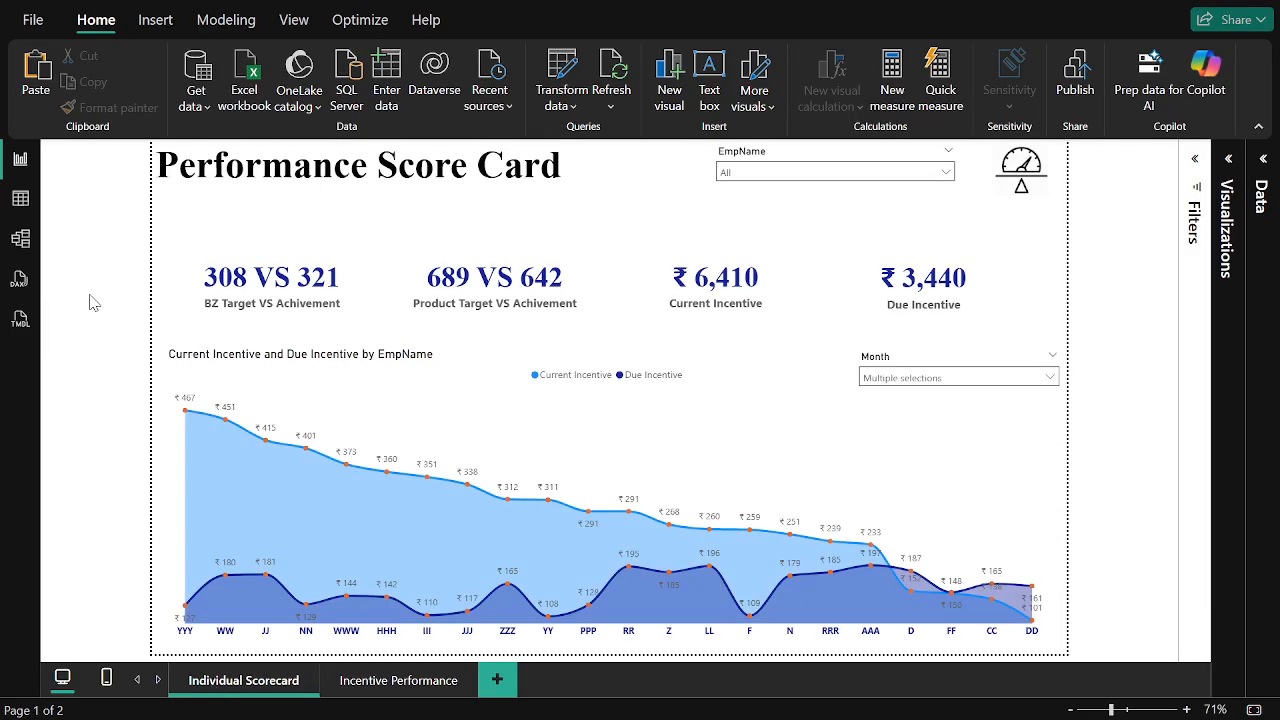
- Switch to the Excel workbook and look through its Product Details, BZ. Details, Current Incentive and Previouse Due sheets
key("alt+Tab")
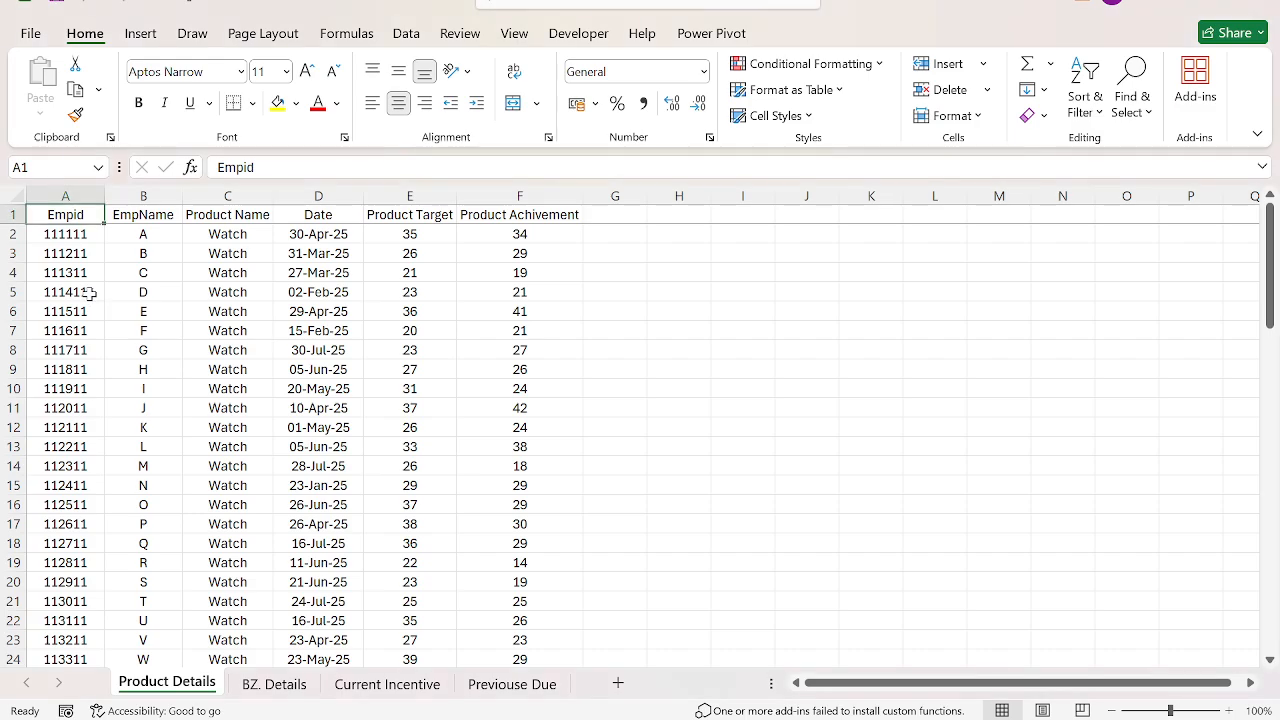
key("ctrl+Page_Down")
key("ctrl+Page_Down")
key("ctrl+Page_Down")
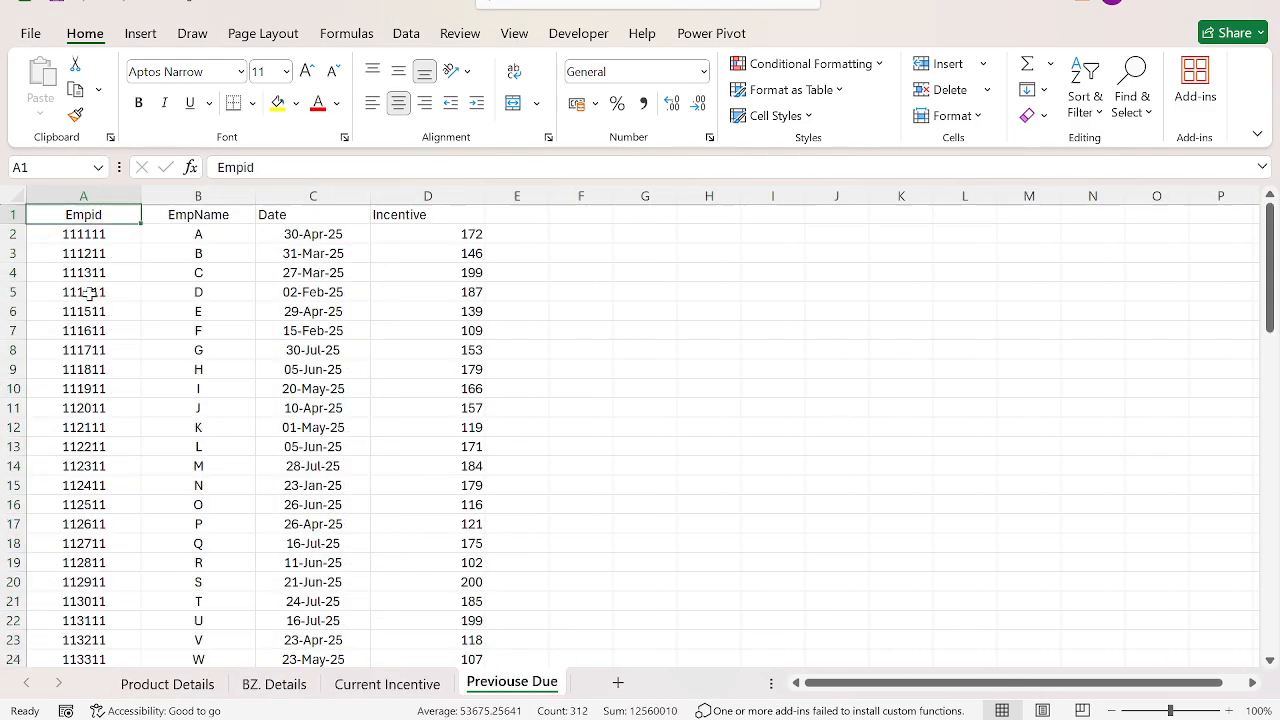
key("ctrl+Page_Up")
key("ctrl+Page_Up")
key("ctrl+Page_Up")
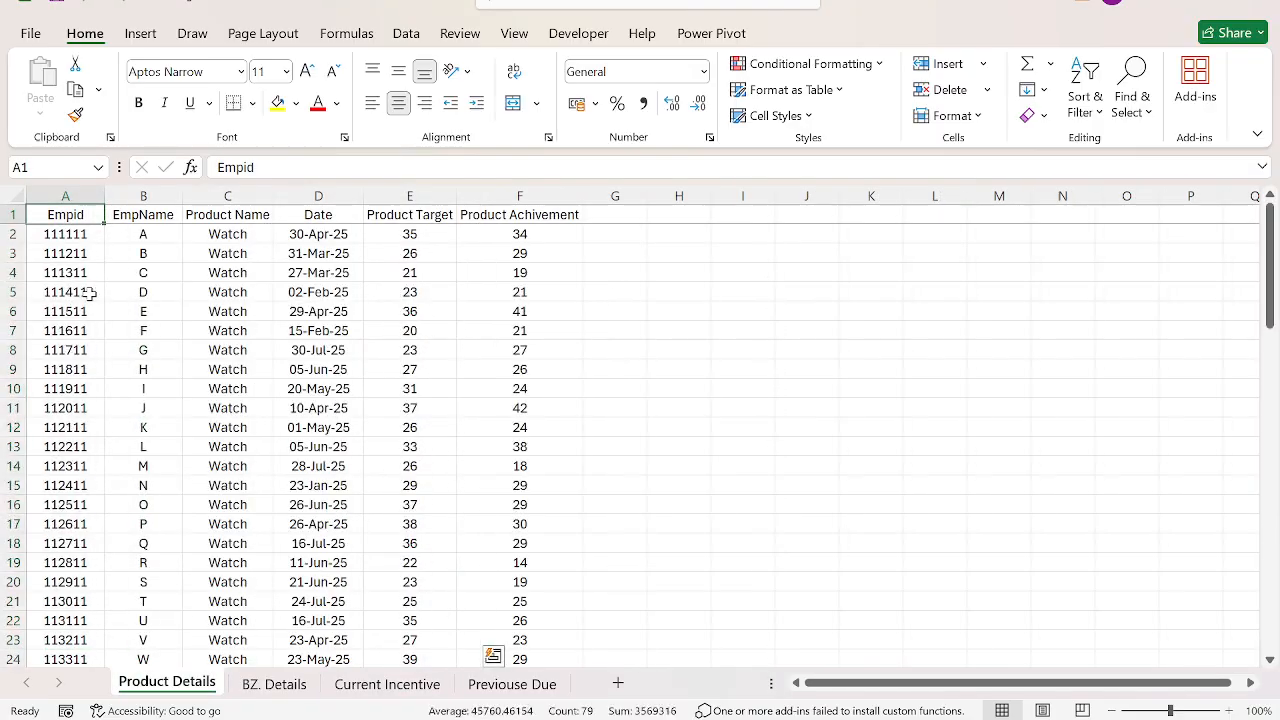
- Examine the EmpName, Product Name, Date, Product Target and Product Achivement columns of the Product Details sheet
key("Right")
key("ctrl+space")
key("Right")
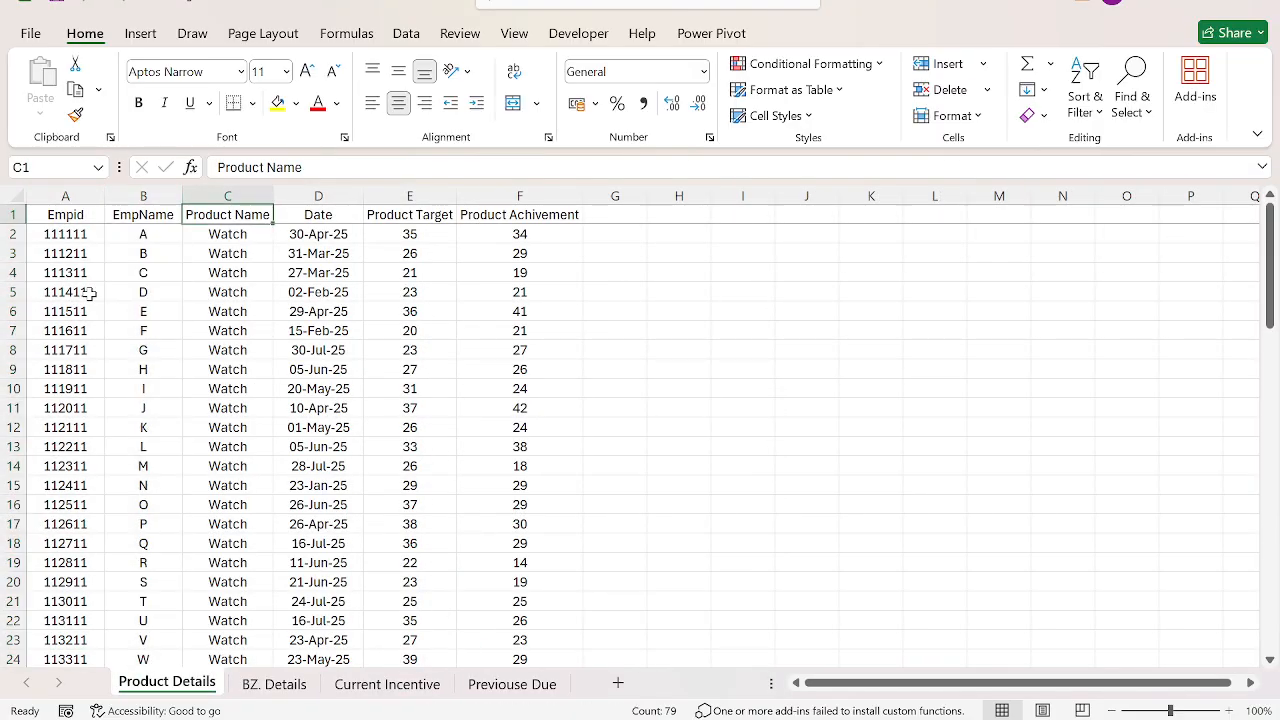
key("ctrl+space")
key("Right")
key("ctrl+space")
key("Right")
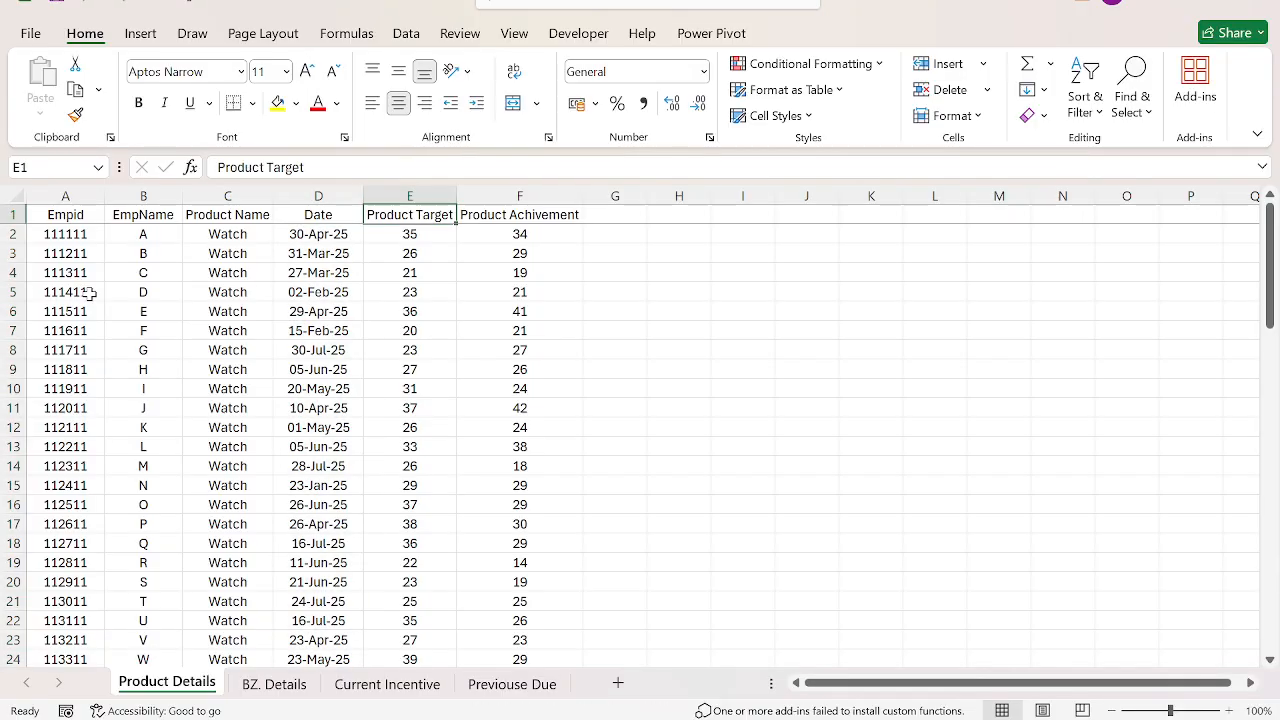
key("ctrl+space")
key("Right")
key("ctrl+space")
- Examine the BZ target, BZ. Achivement, Date, EmpName and Empid columns of the BZ. Details sheet
key("ctrl+Page_Down")
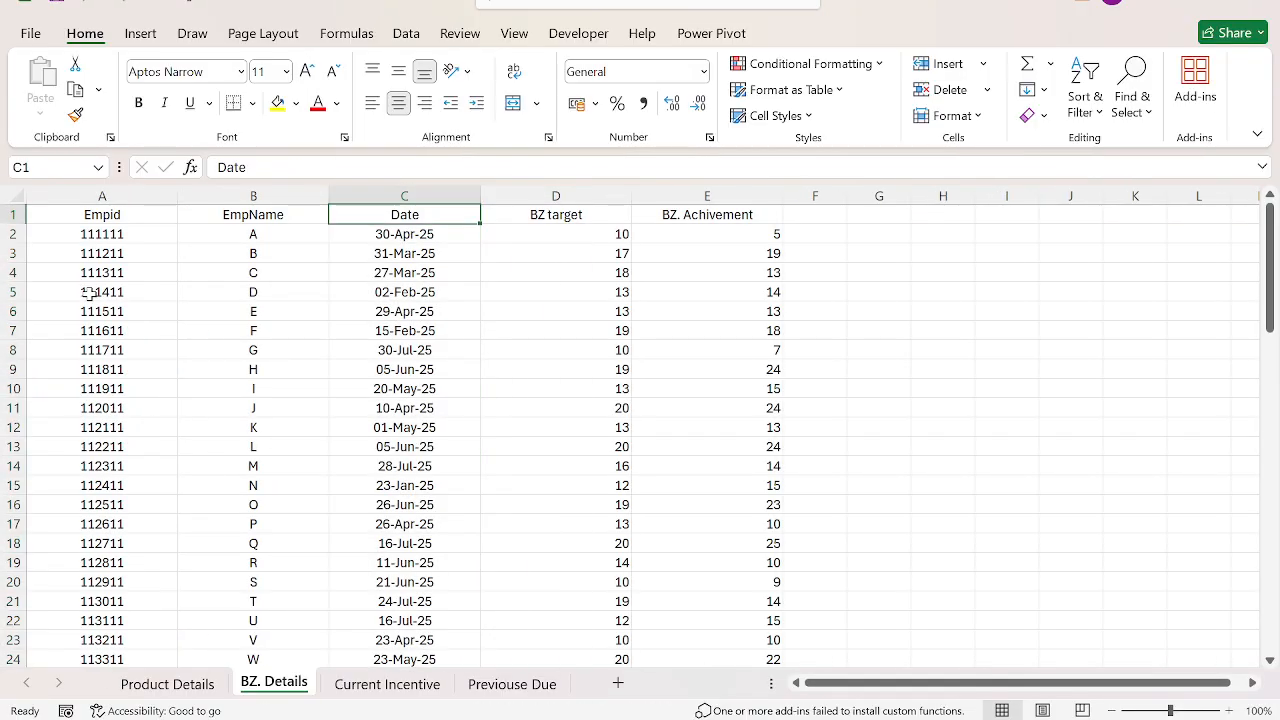
key("Home")
key("Right")
key("Right")
key("Right")
key("ctrl+space")
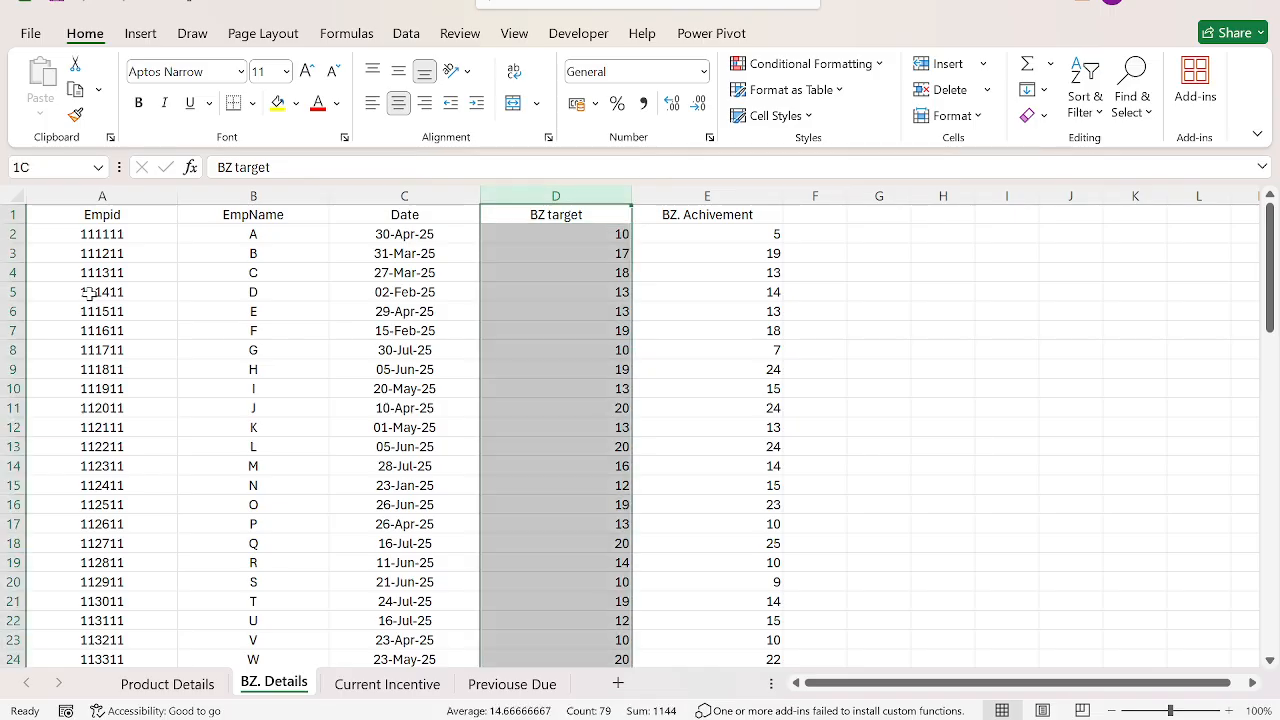
key("Right")
key("ctrl+space")
key("Left")
key("Left")
key("ctrl+space")
key("Left")
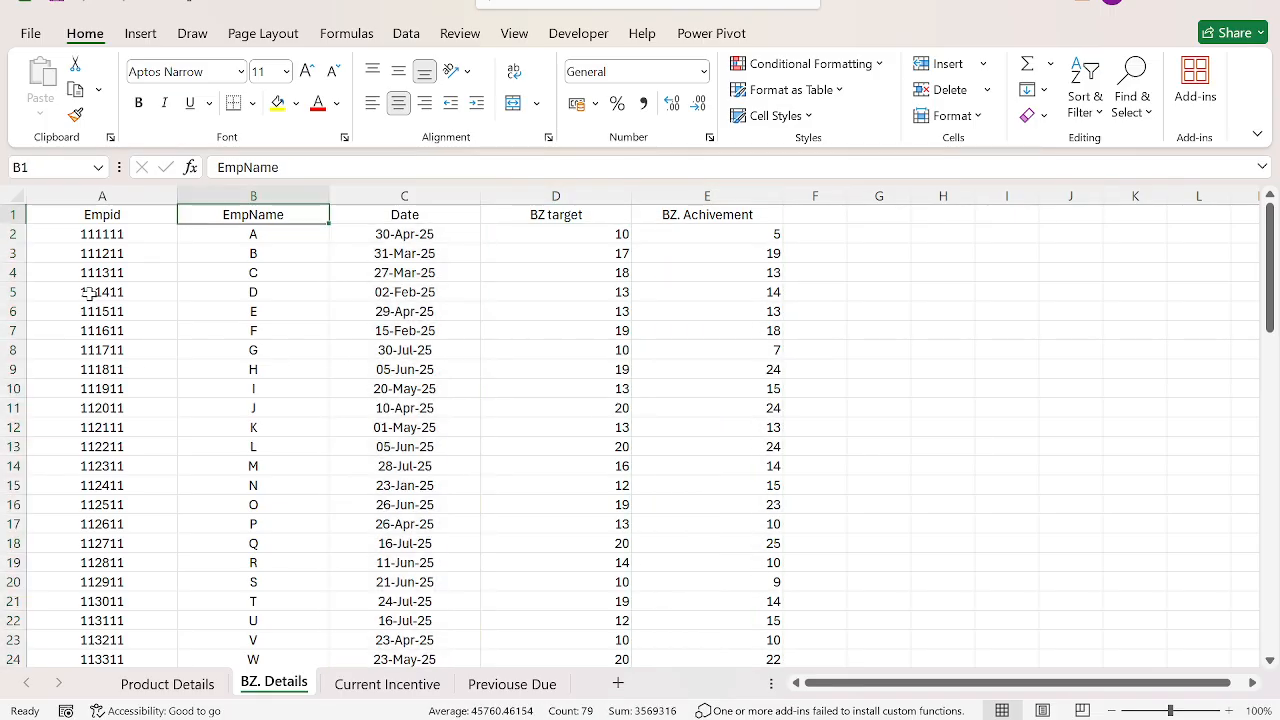
key("ctrl+space")
key("Left")
key("ctrl+space")
key("Right")
key("ctrl+space")
key("Left")
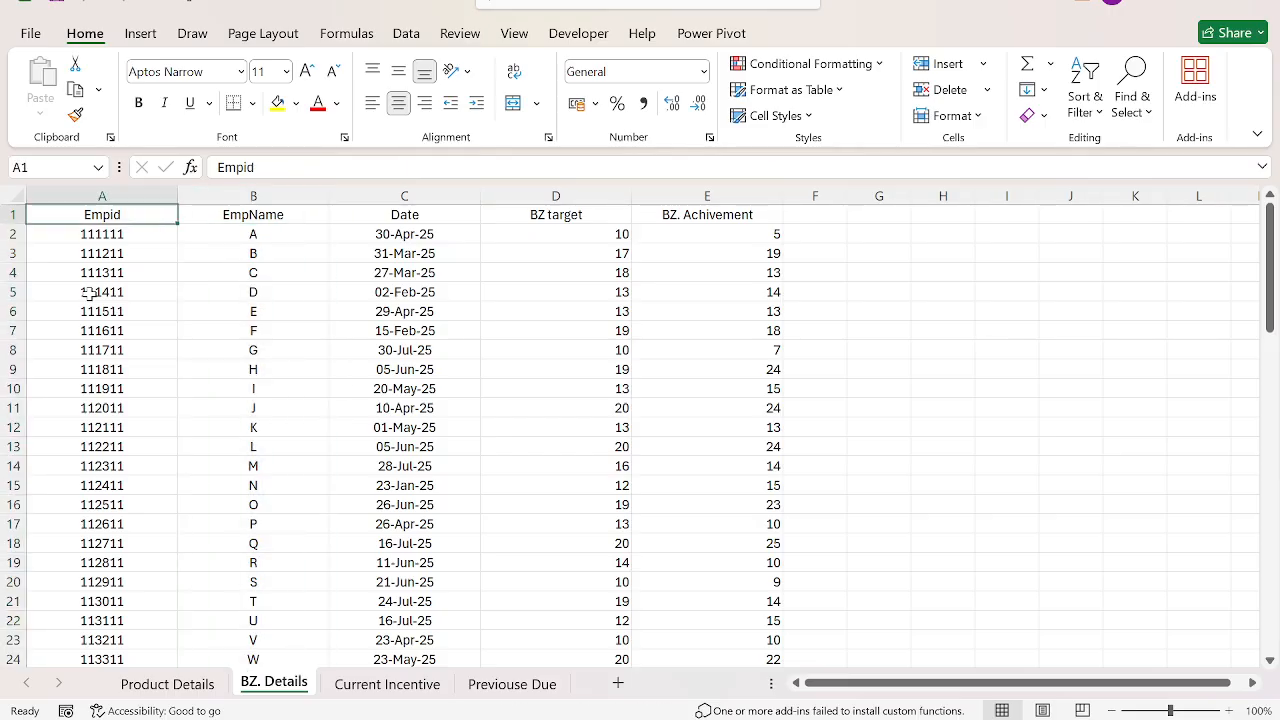
- Examine the Empid, EmpName and Incentive columns of the Current Incentive sheet
key("ctrl+Page_Down")
key("ctrl+Home")
key("ctrl+space")
key("shift+Right")
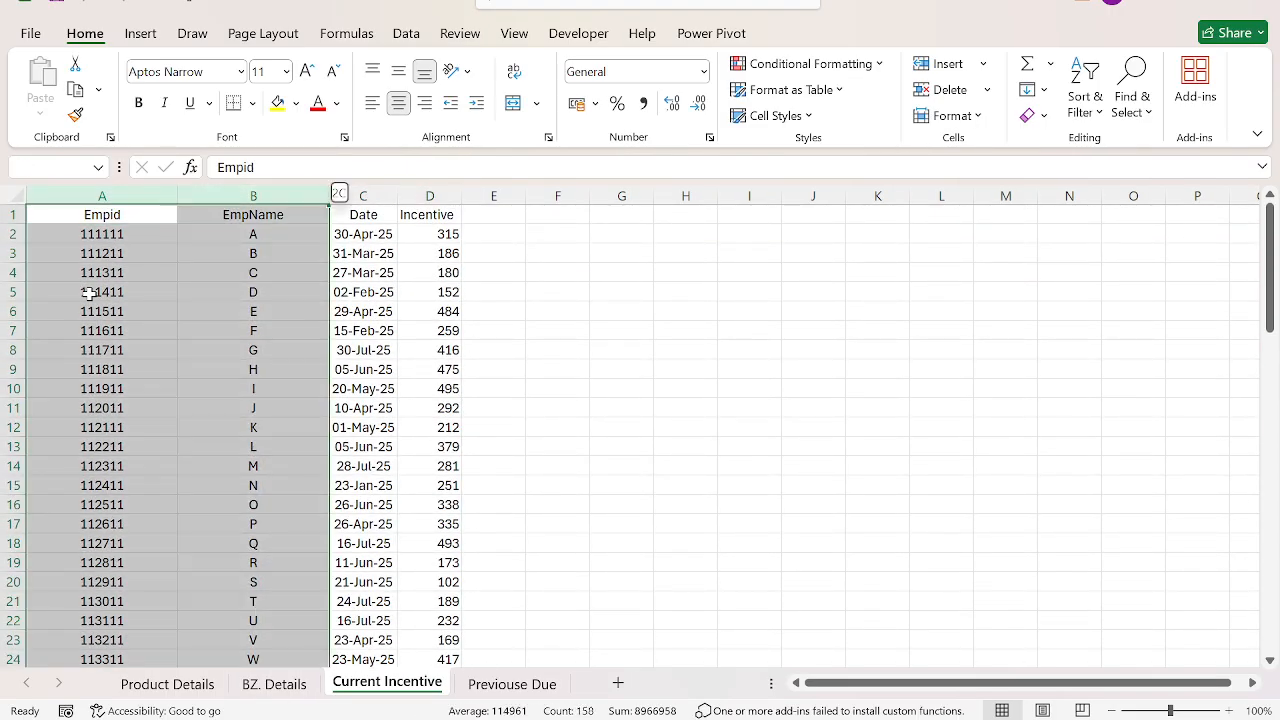
key("ctrl+Right")
key("ctrl+space")
key("ctrl+Home")
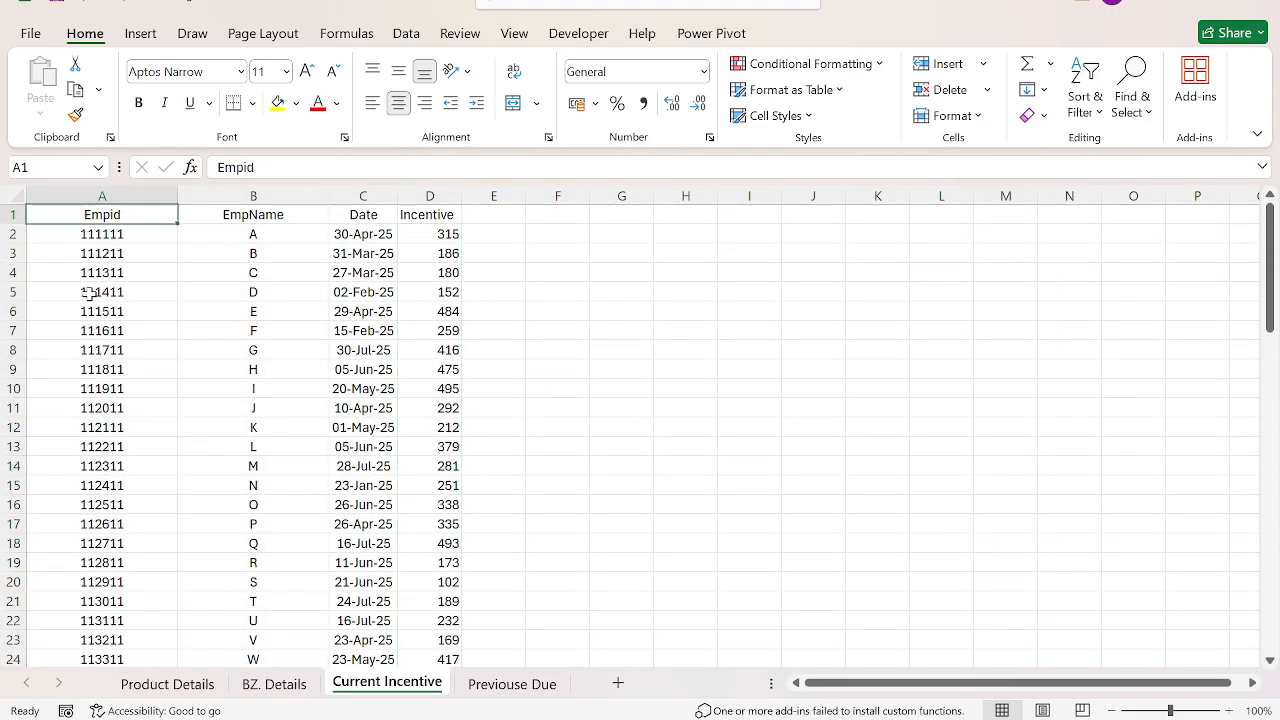
- Examine the Incentive, EmpName and Empid columns of the Previouse Due sheet
key("ctrl+Page_Down")
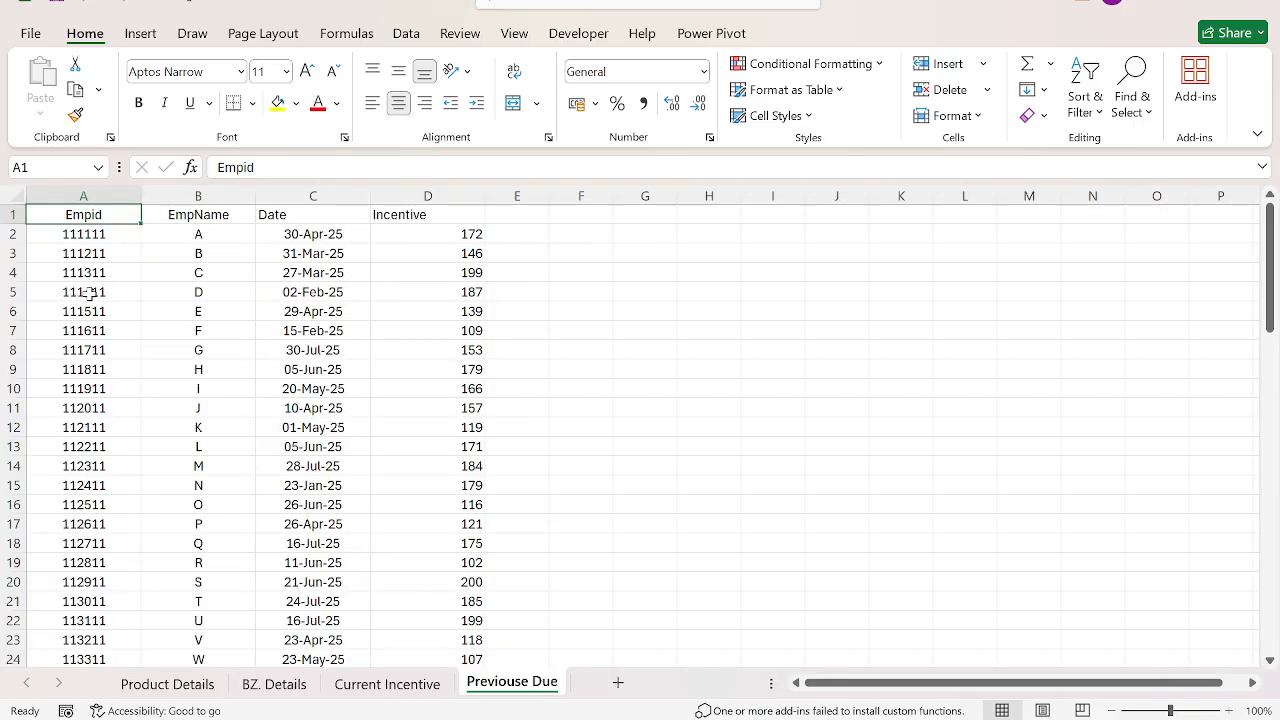
key("ctrl+Right")
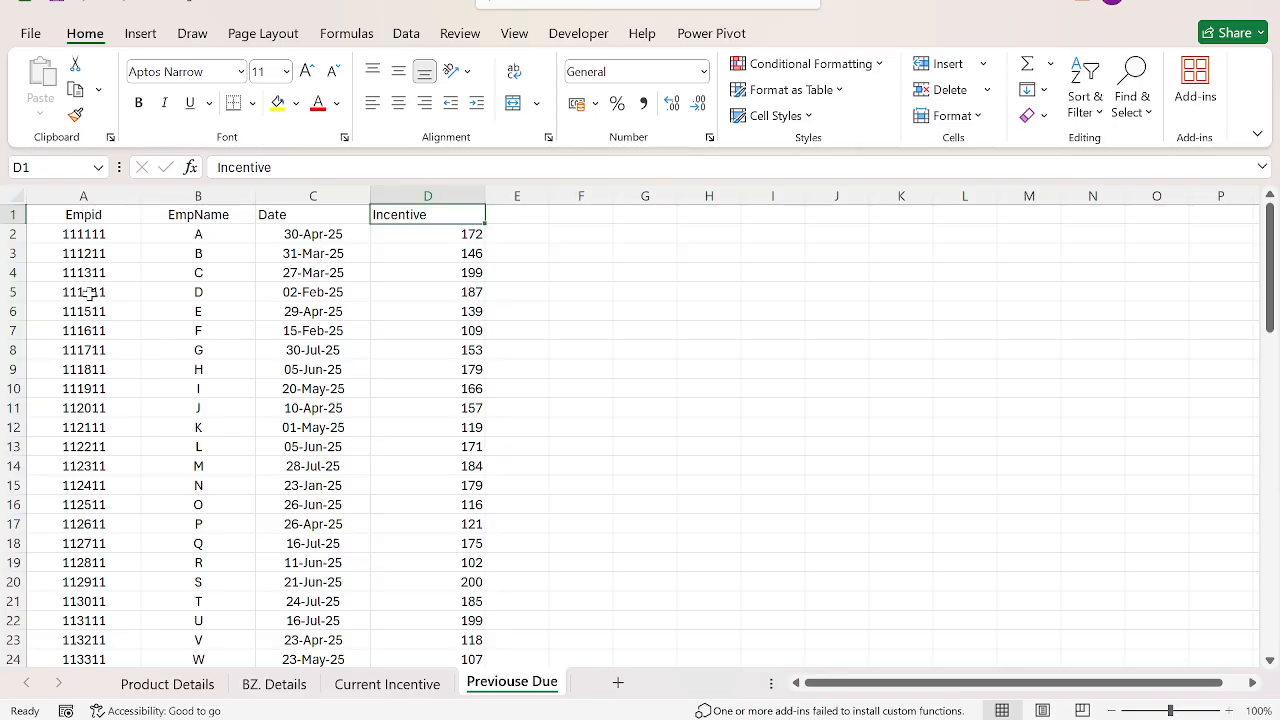
key("ctrl+space")
key("Left")
key("Left")
key("ctrl+space")
key("Left")
key("ctrl+space")
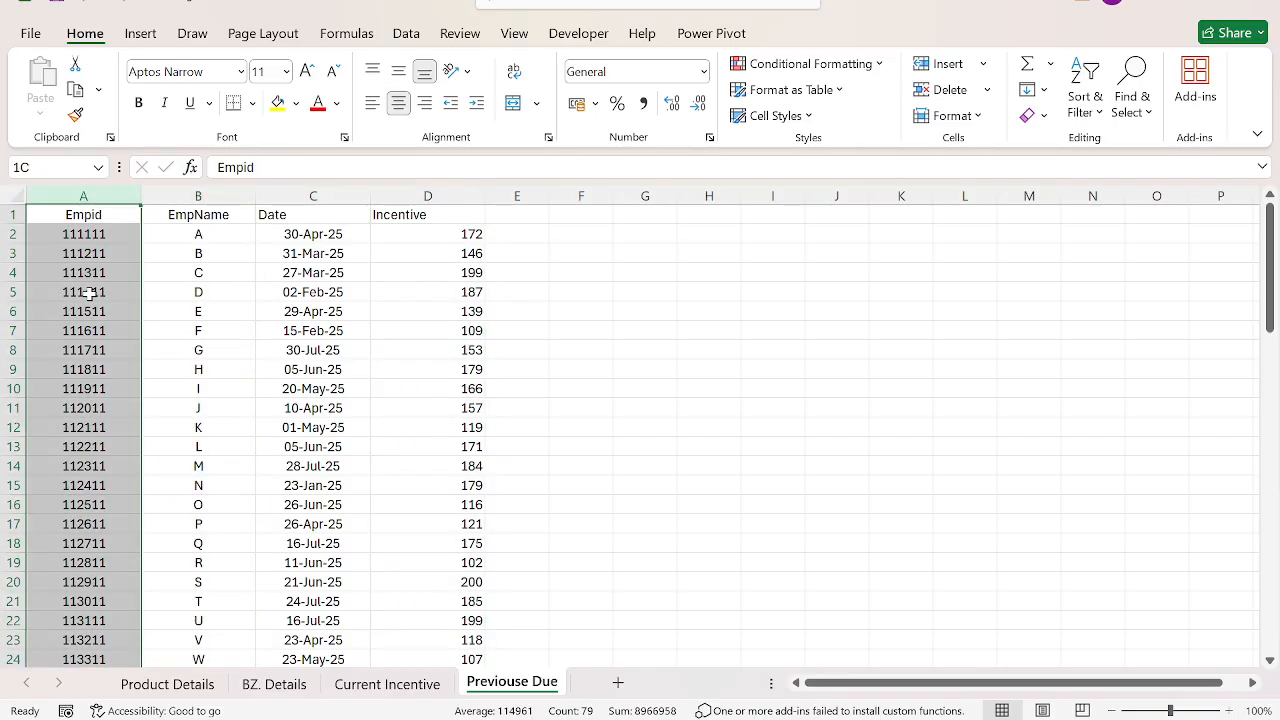
key("Left")
- Close the data workbook from its Product Details sheet and move Power BI Data Set.xlsx to an empty area of the desktop
key("ctrl+Page_Up")
key("ctrl+Page_Up")
key("ctrl+Page_Up")
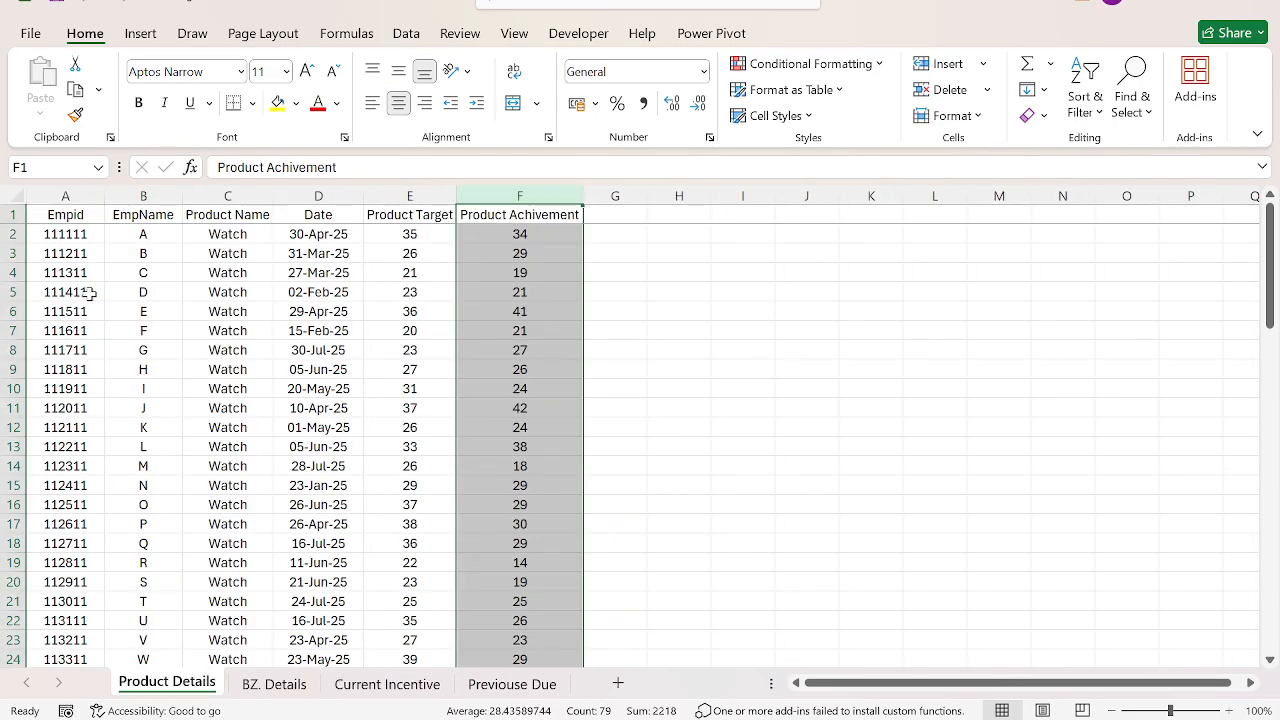
key("ctrl+w")
key("super+d")
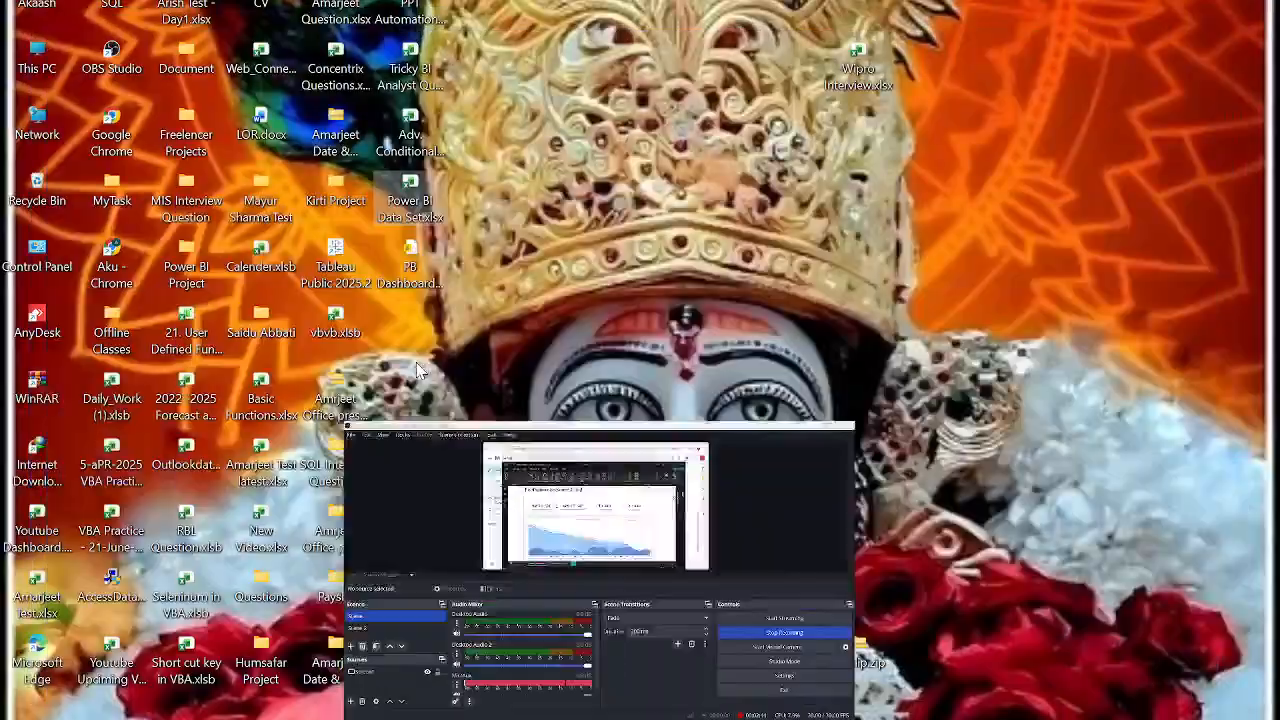
left_click_drag(407, 190, 1008, 196)
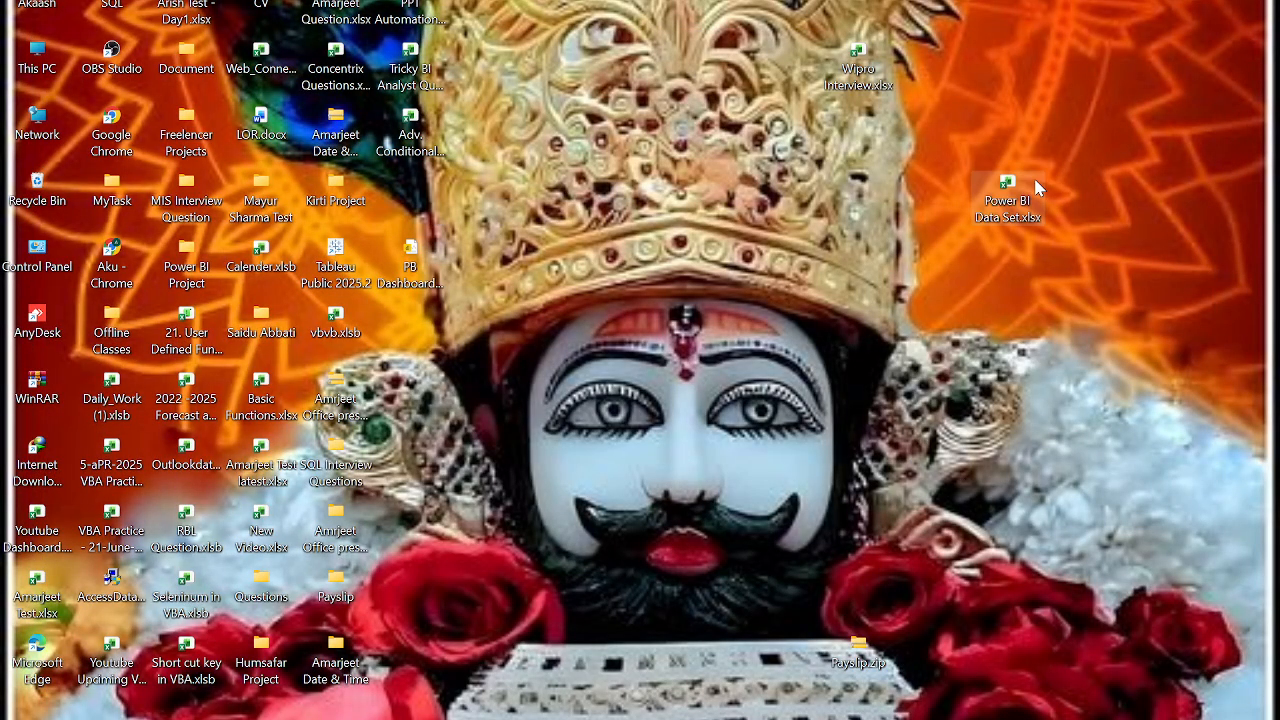
- Switch to Power BI Desktop, create a blank report and add a text box reading "Performance Score Card"
key("alt+Tab")
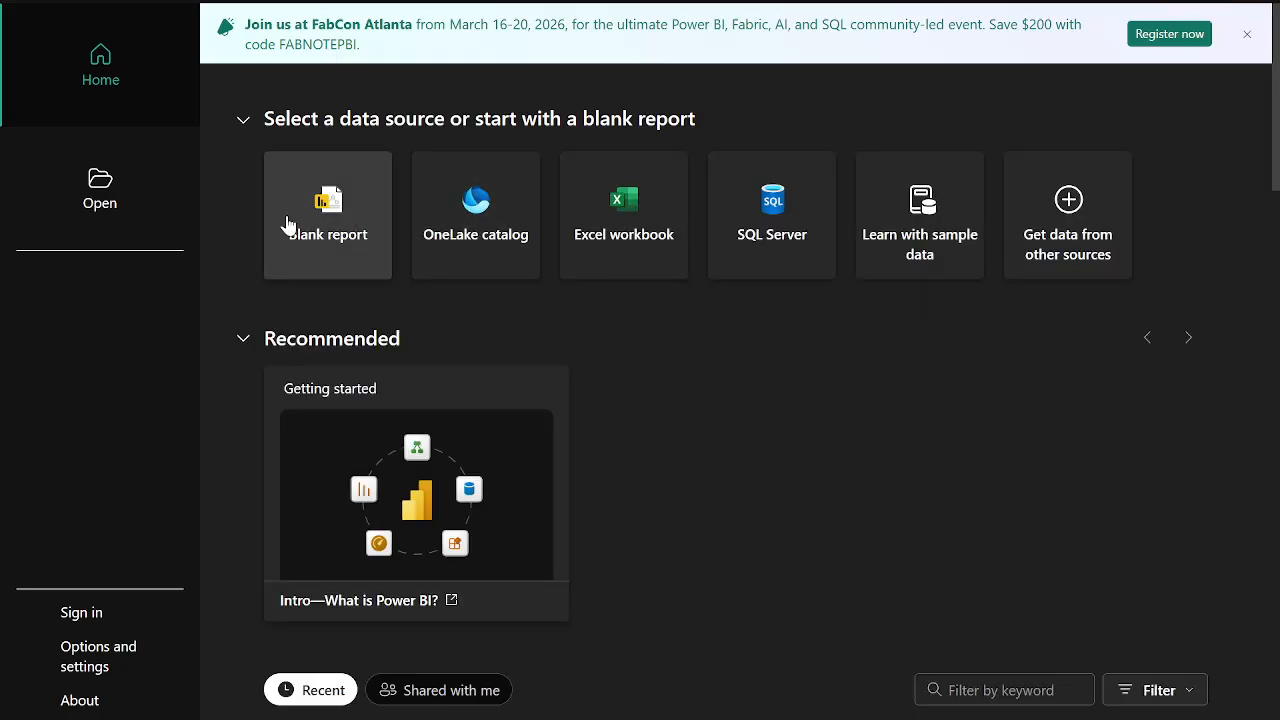
left_click(287, 224)
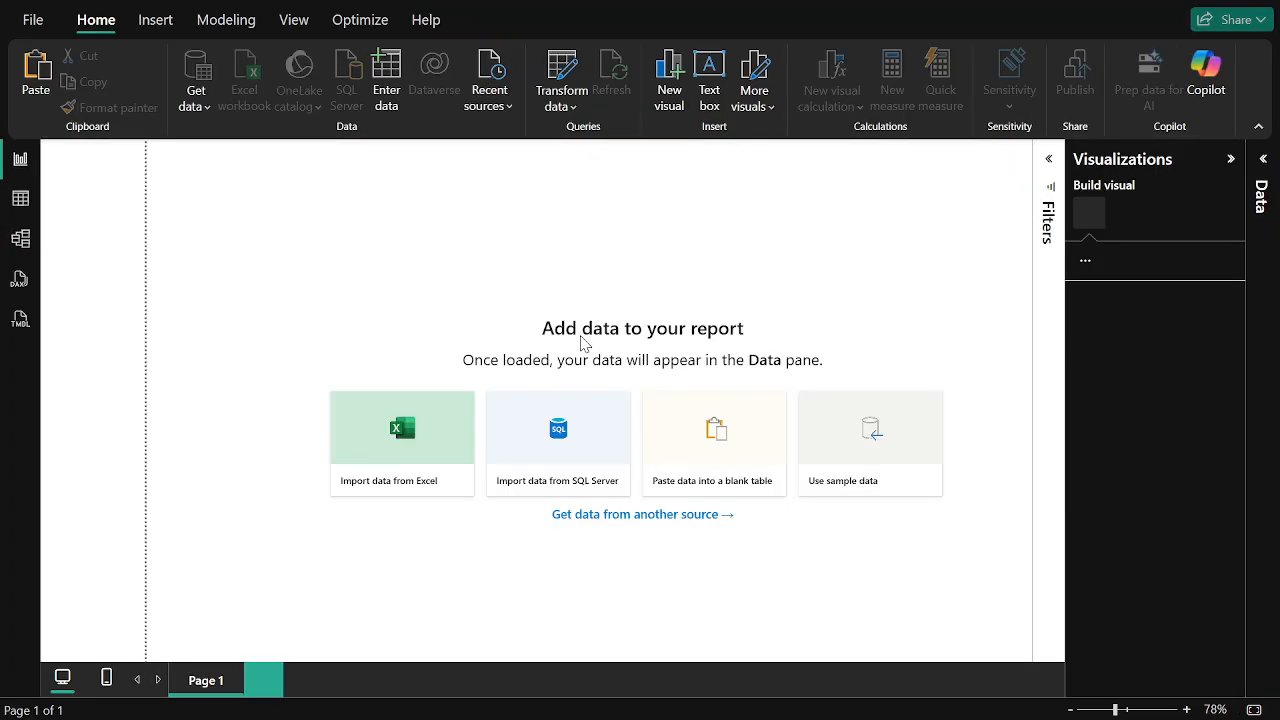
left_click(725, 92)
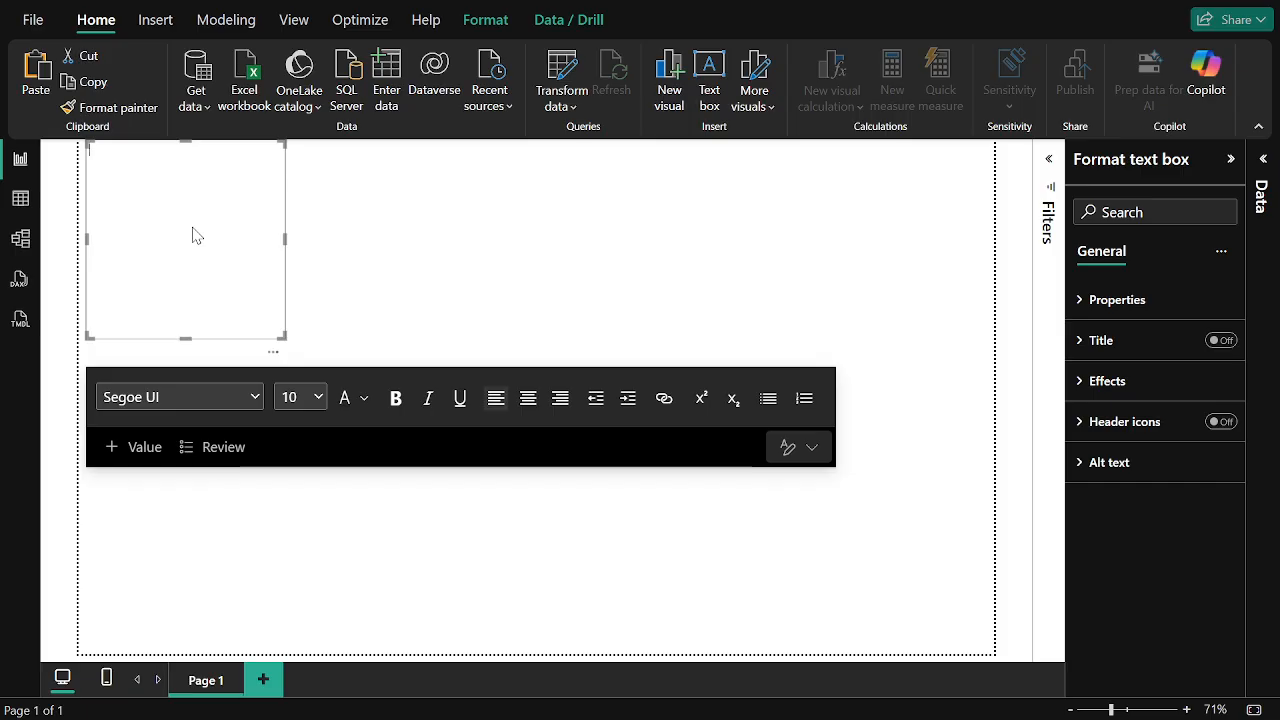
type("Performance")
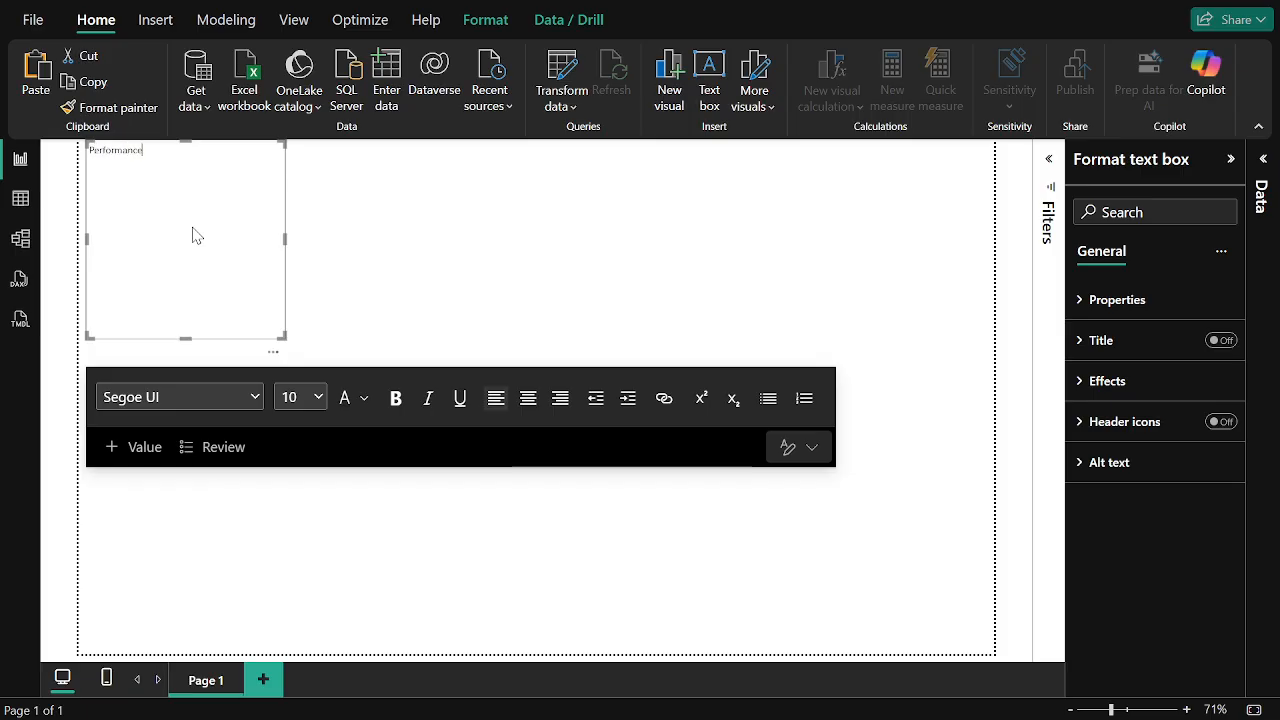
type(" Score Card")
- Make the title text bold at size 40 and resize its text box into a one-line strip spanning the page width
key("ctrl+a")
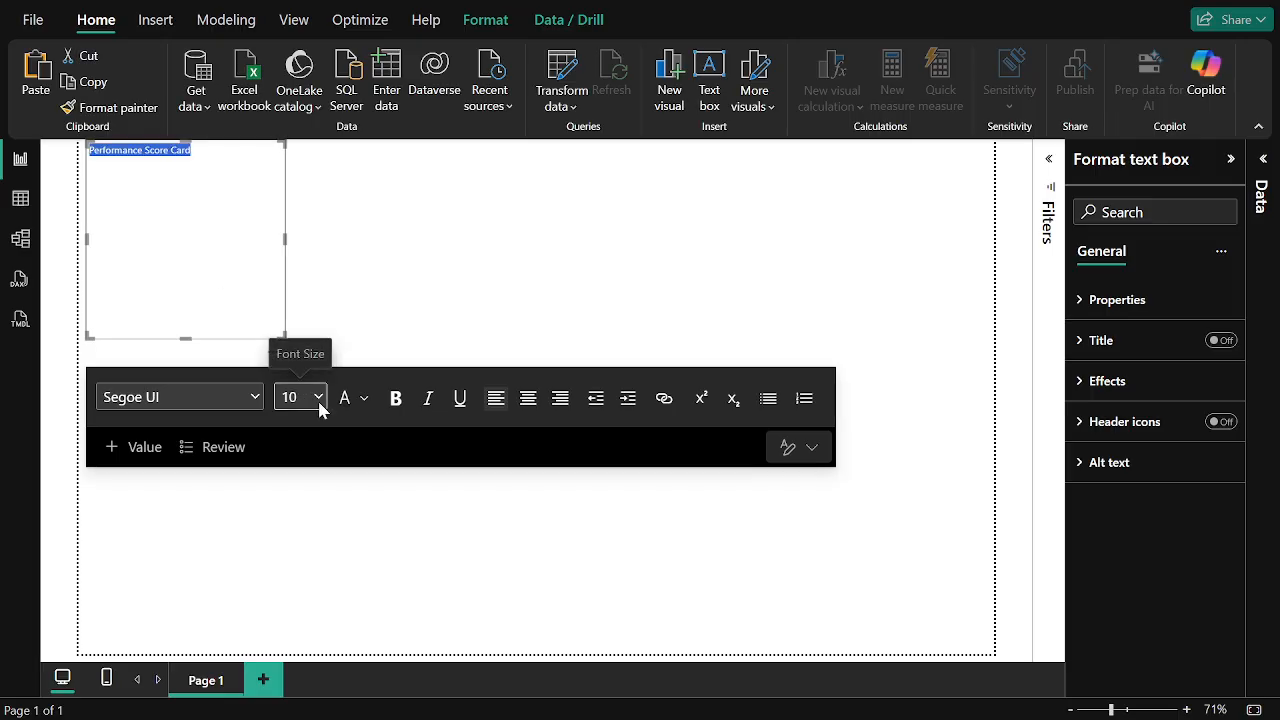
left_click(395, 400)
left_click(309, 398)
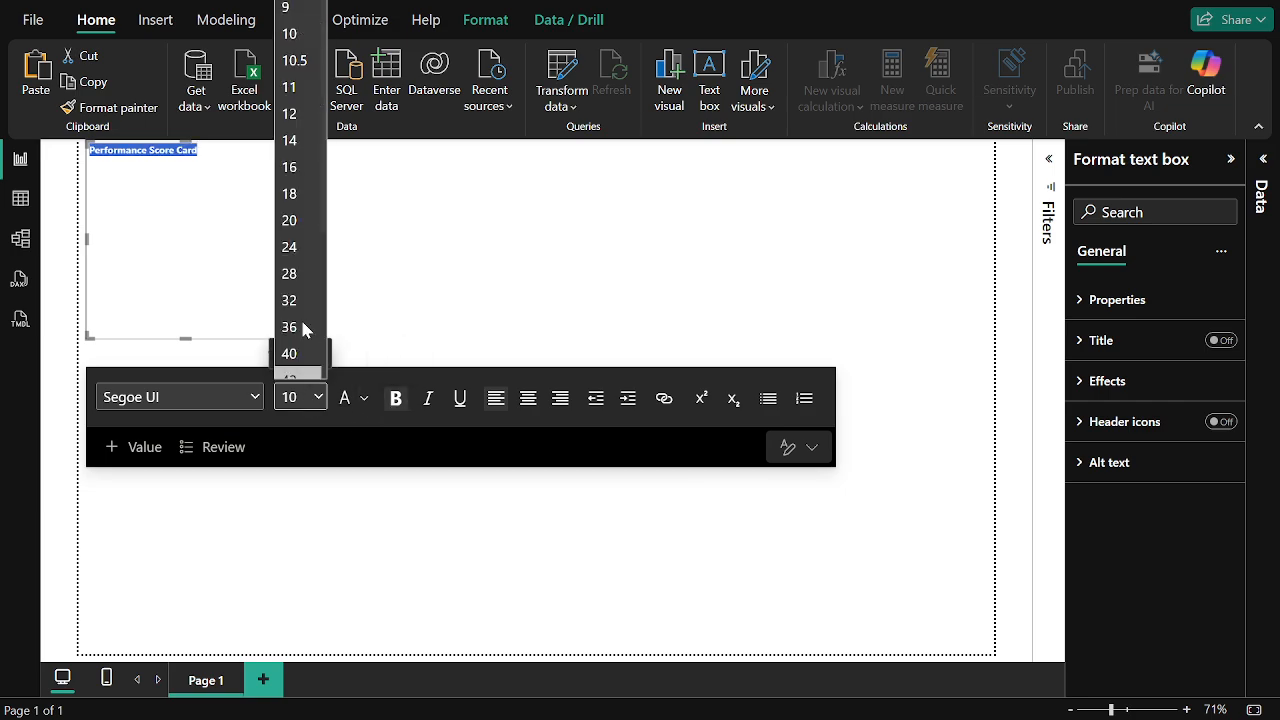
left_click(311, 340)
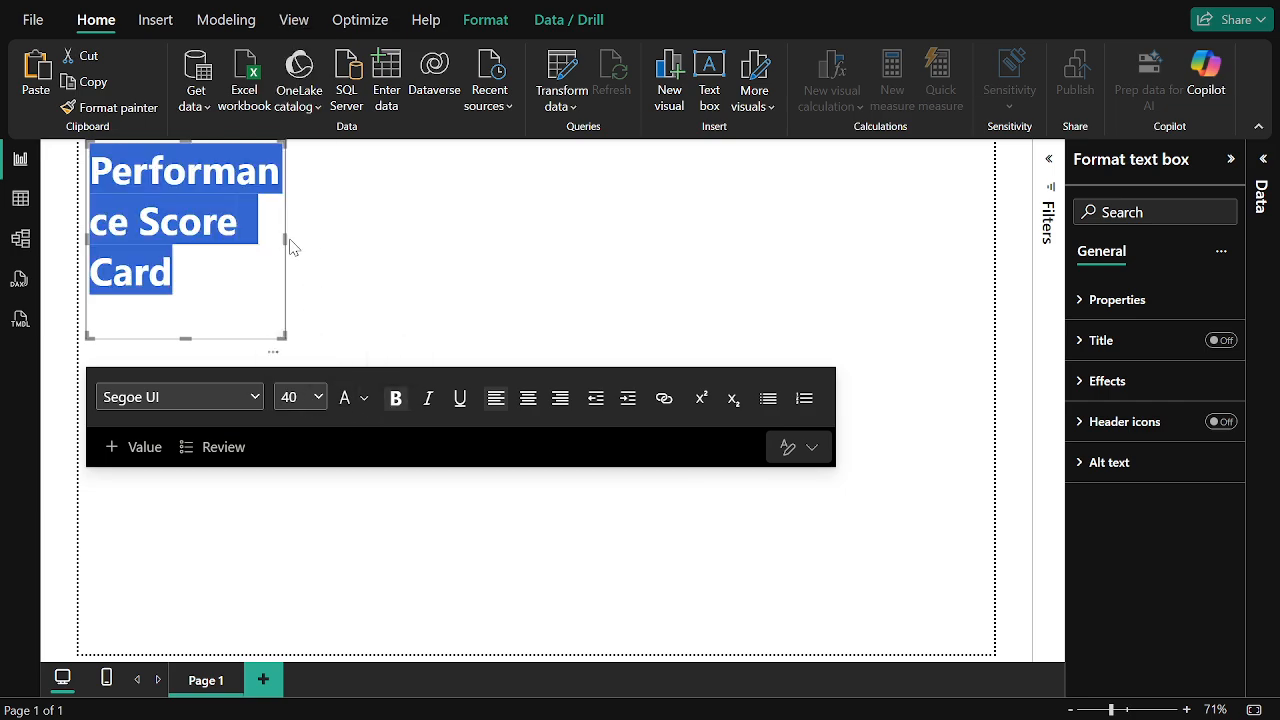
left_click_drag(311, 240, 920, 206)
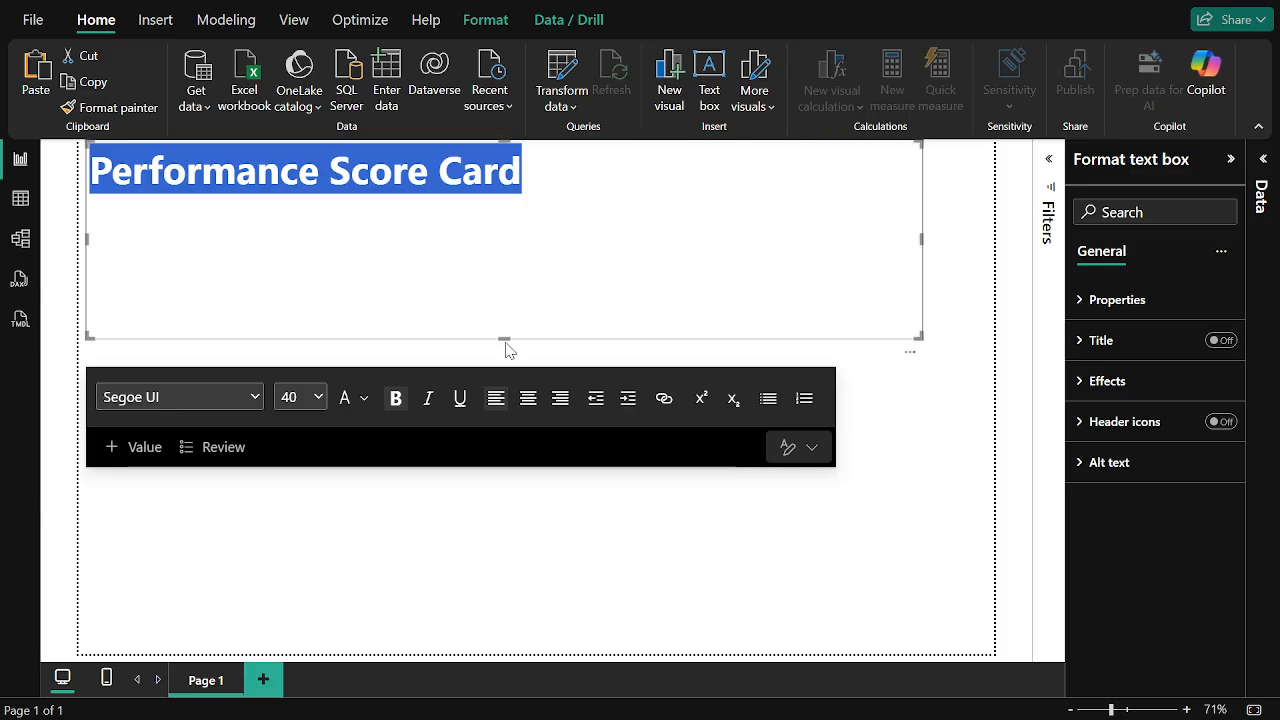
left_click_drag(505, 338, 476, 202)
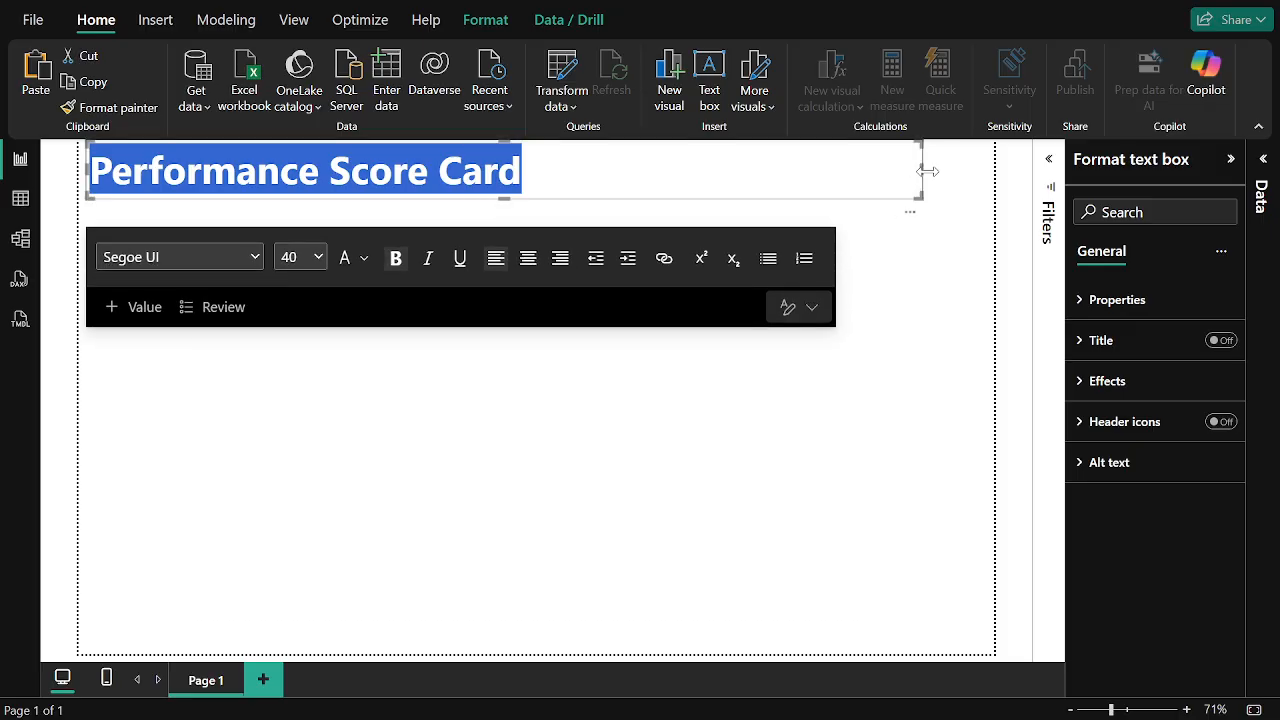
left_click_drag(926, 171, 992, 170)
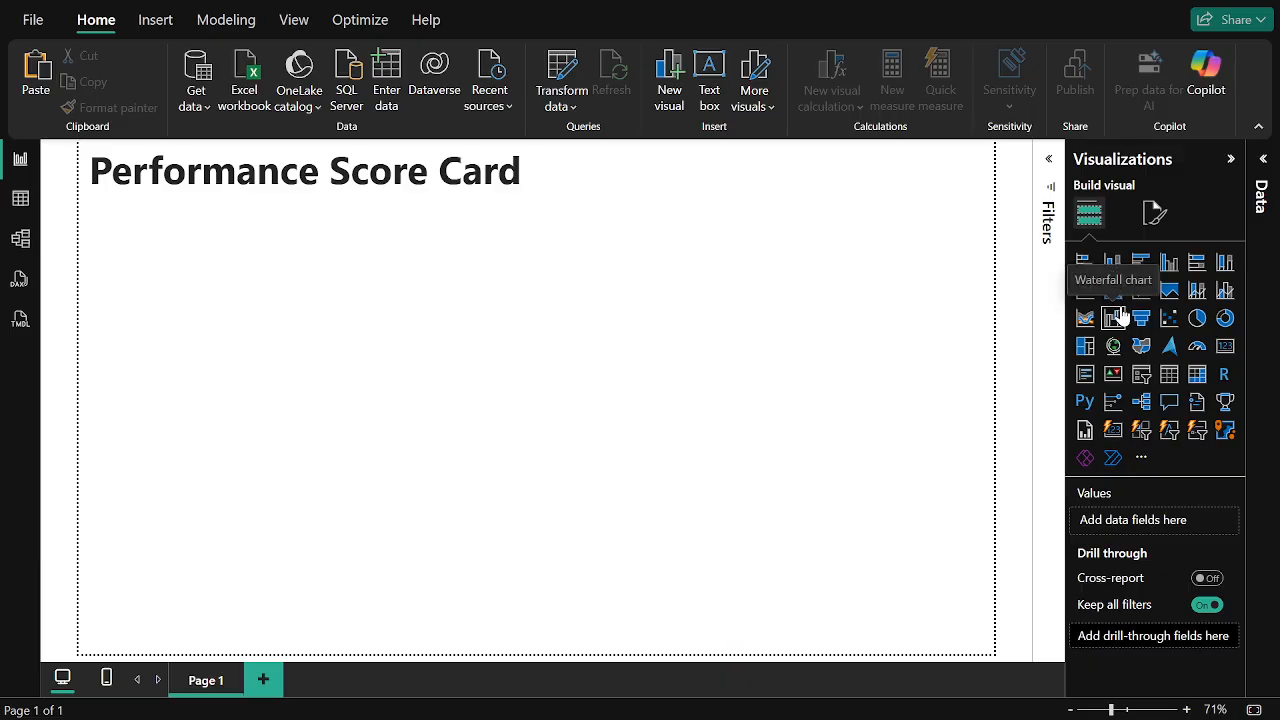
- Add a slicer below the title, shrink it to about half the page width, and show the list of data fields
left_click(1148, 380)
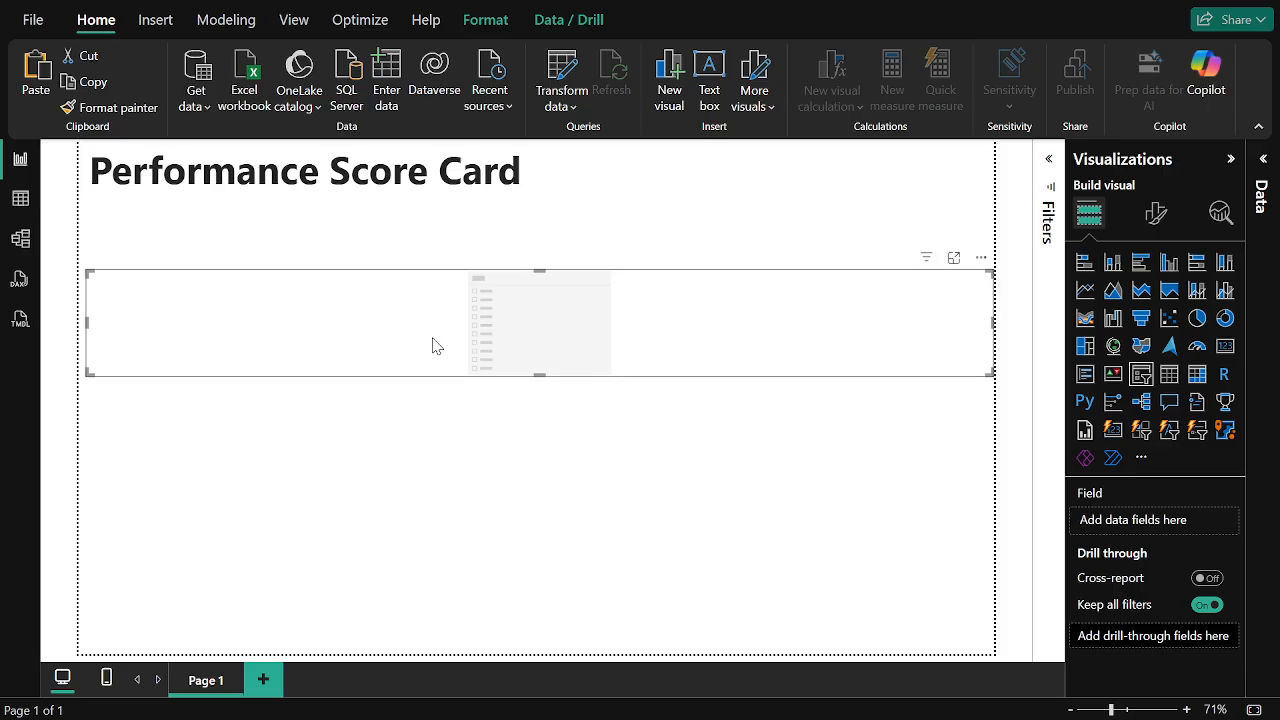
left_click_drag(987, 372, 508, 328)
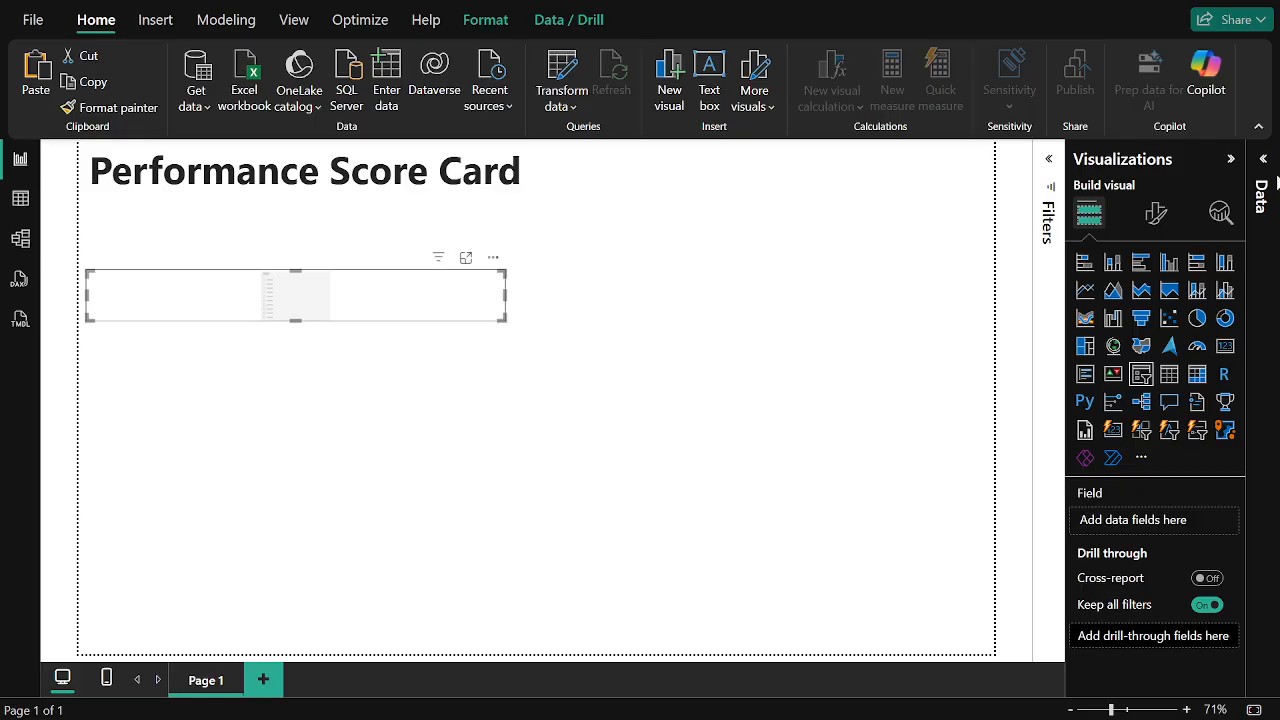
left_click(1262, 162)
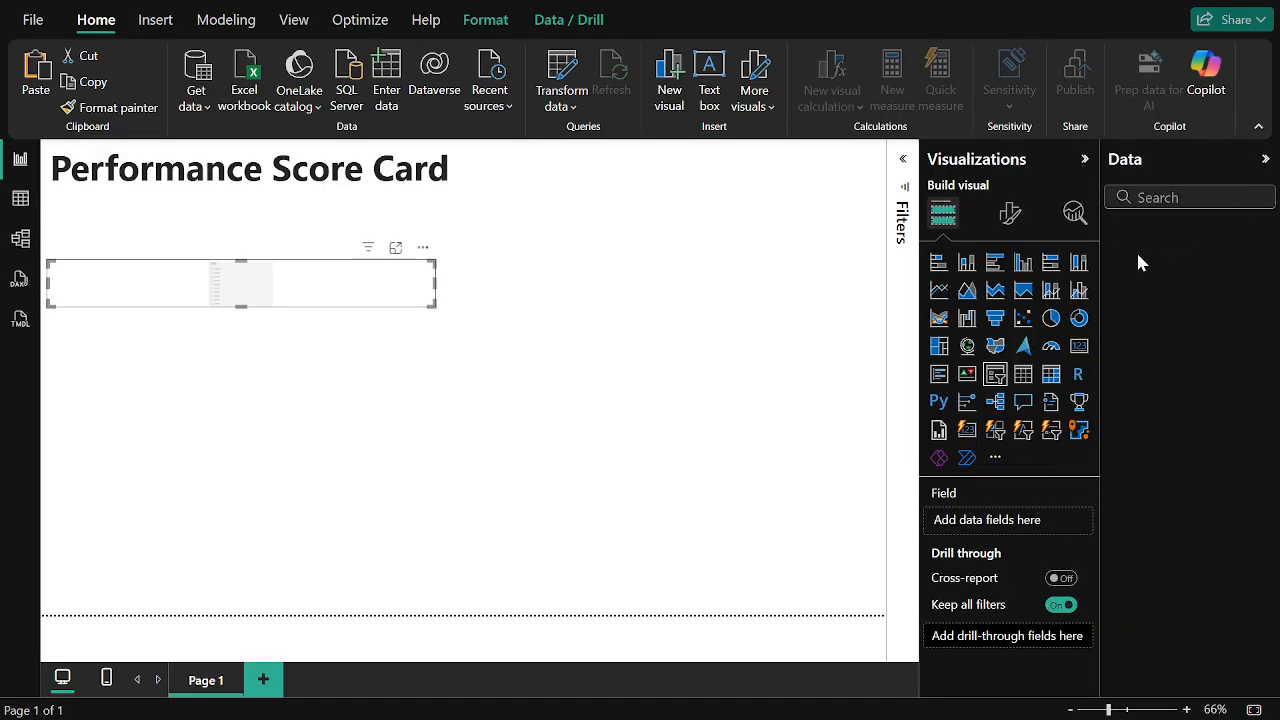
left_click(667, 287)
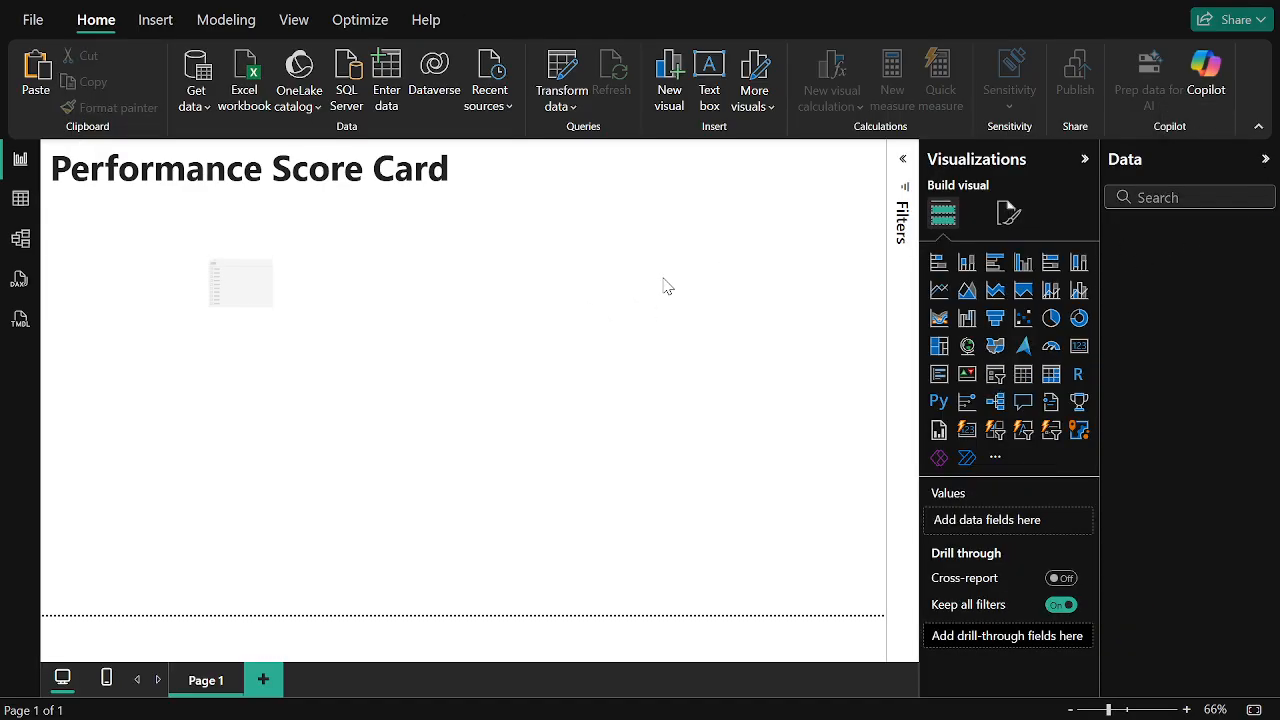
- Connect to the Excel workbook Power BI Data Set.xlsx from the Desktop folder
left_click(267, 93)
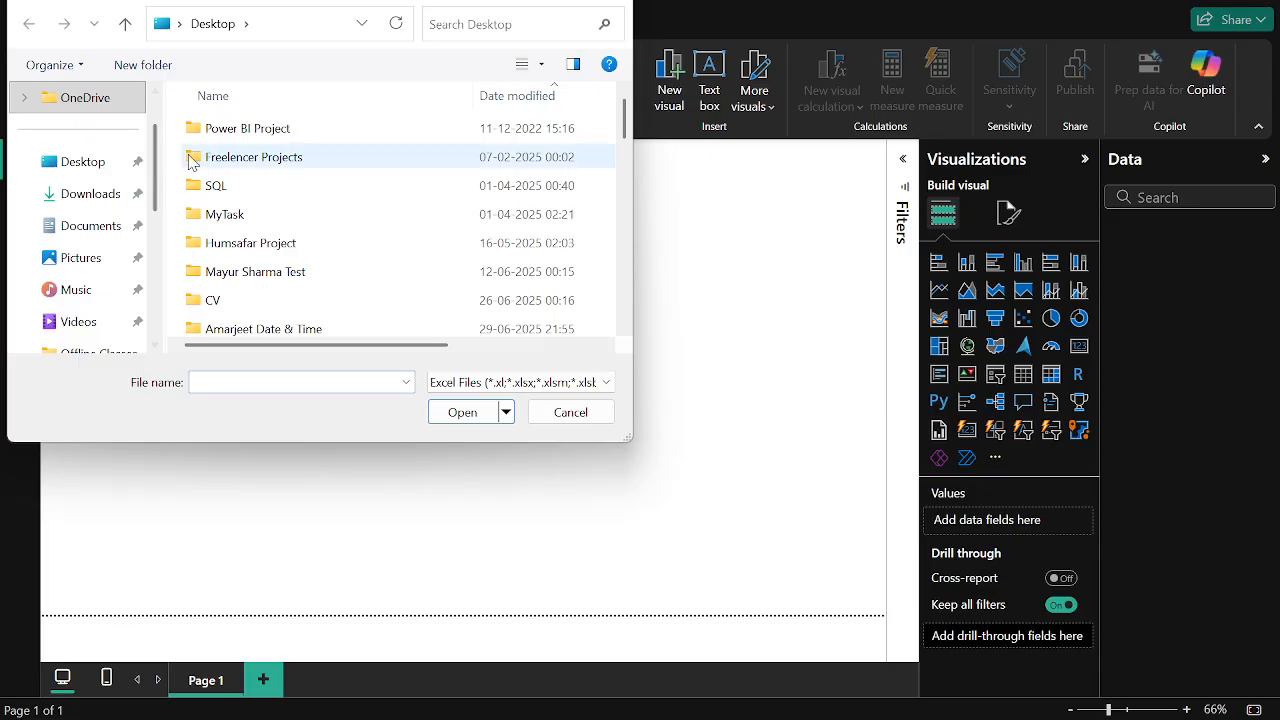
left_click(105, 163)
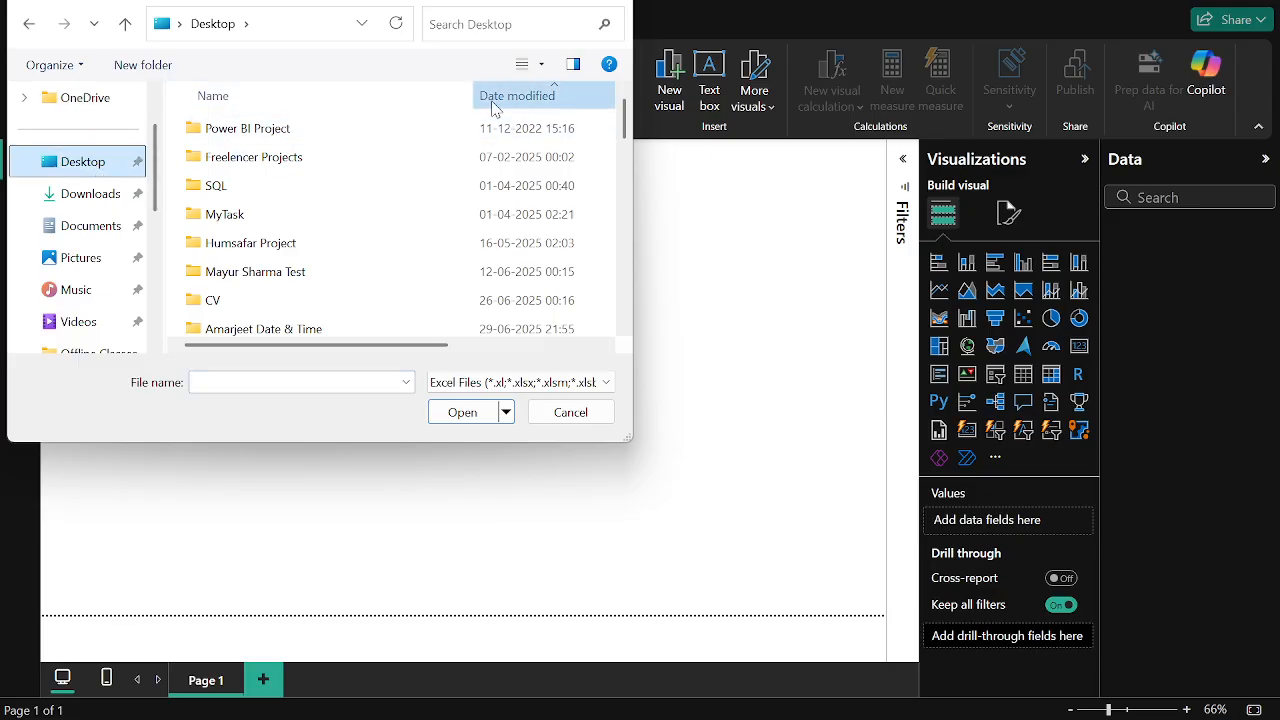
left_click(492, 104)
double_click(340, 139)
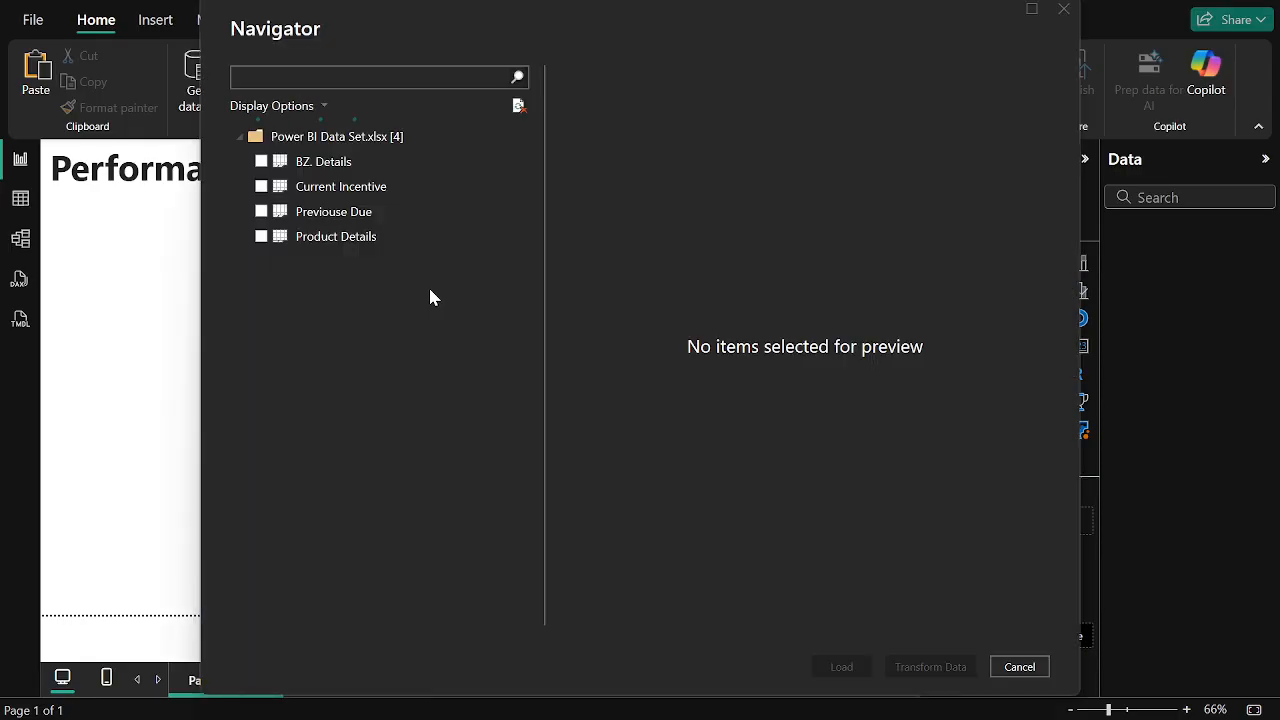
- Load the BZ. Details, Current Incentive, Previouse Due and Product Details sheets into the report
left_click(262, 162)
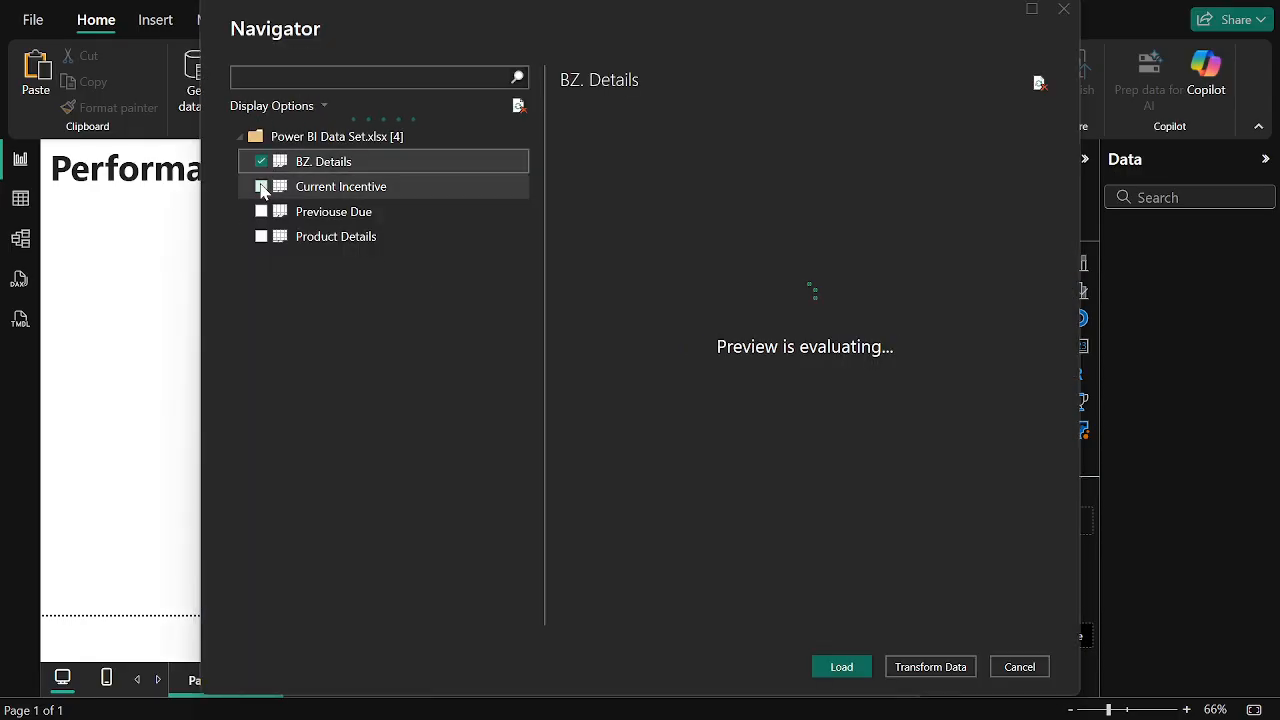
left_click(262, 186)
left_click(262, 211)
left_click(262, 237)
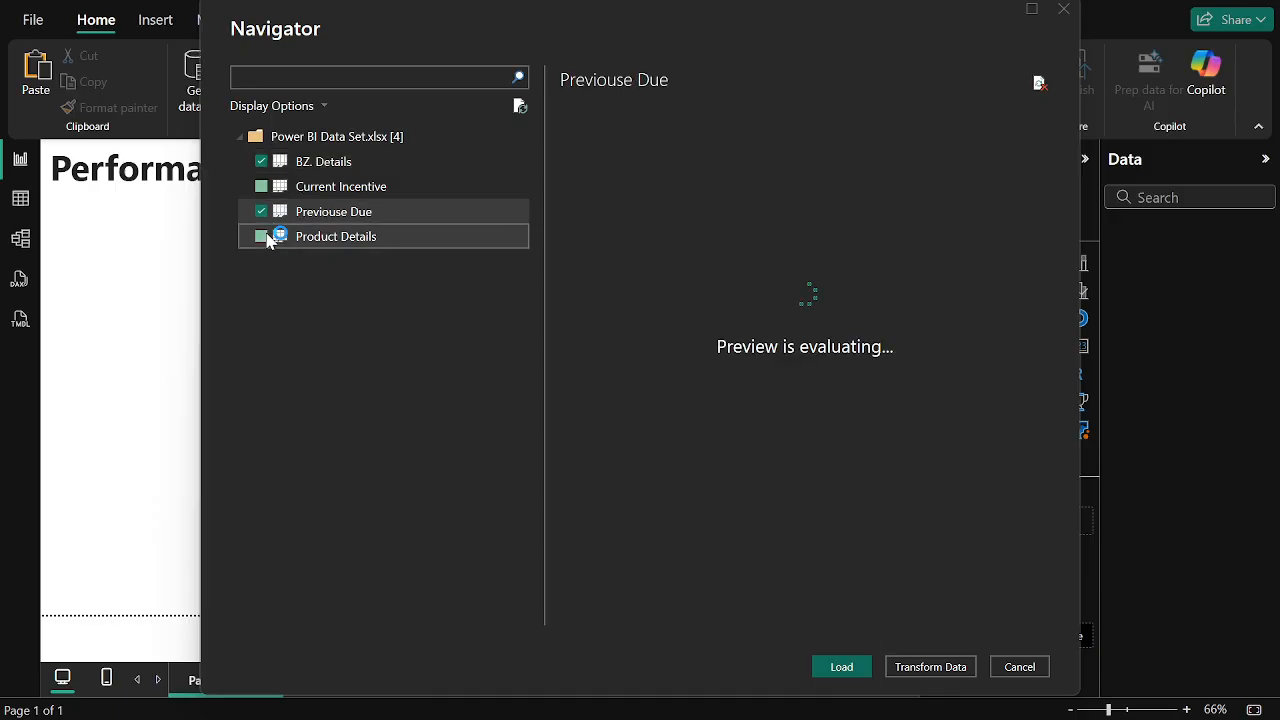
left_click(263, 186)
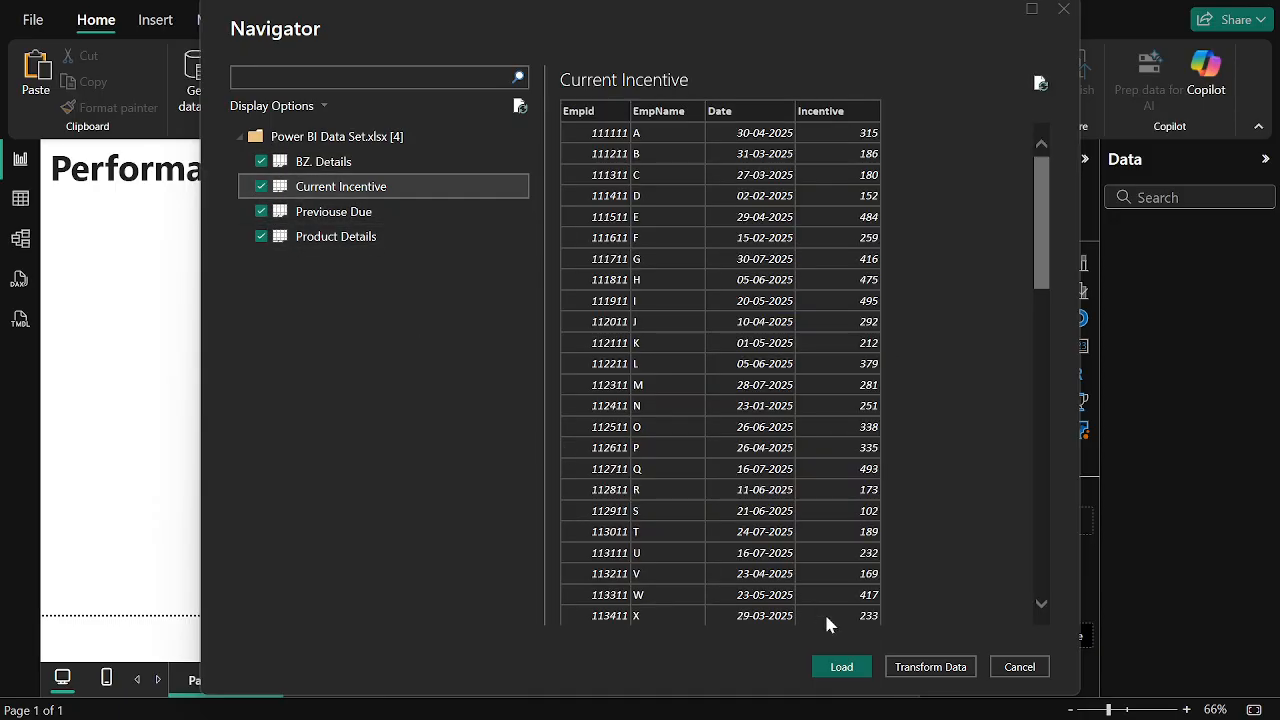
left_click(846, 666)
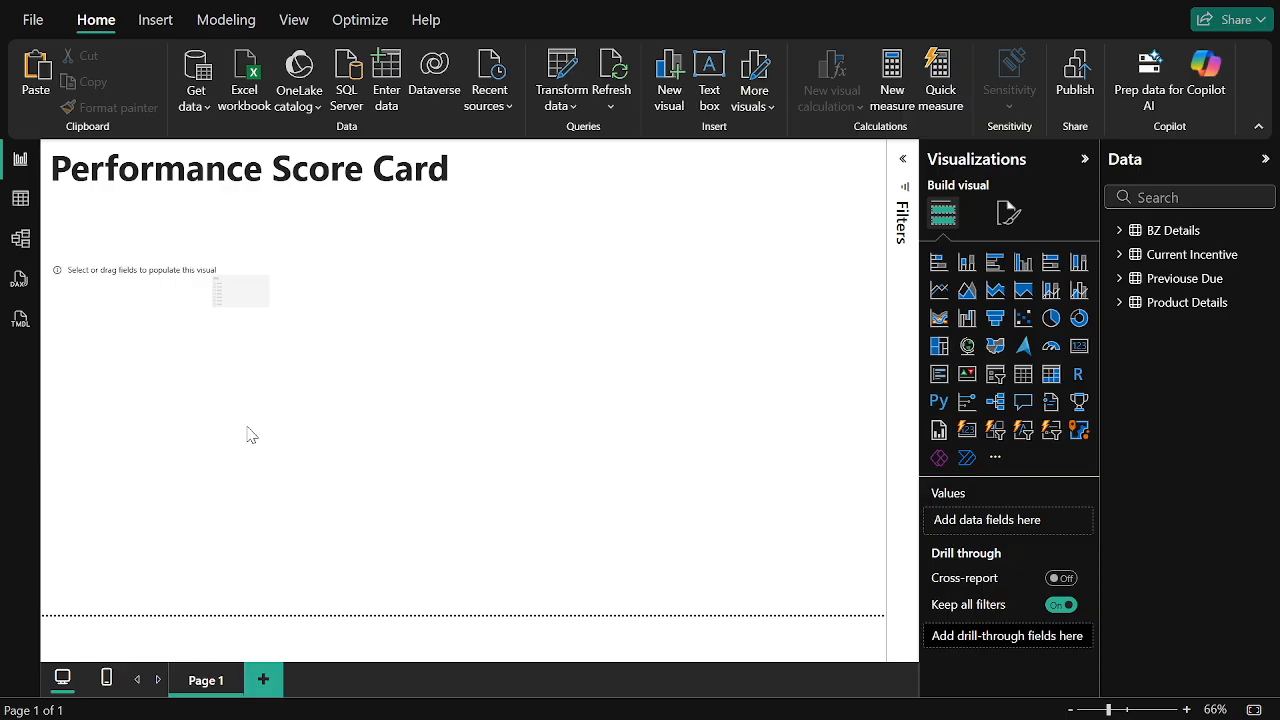
- Expand the BZ Details table to list its fields
left_click(197, 310)
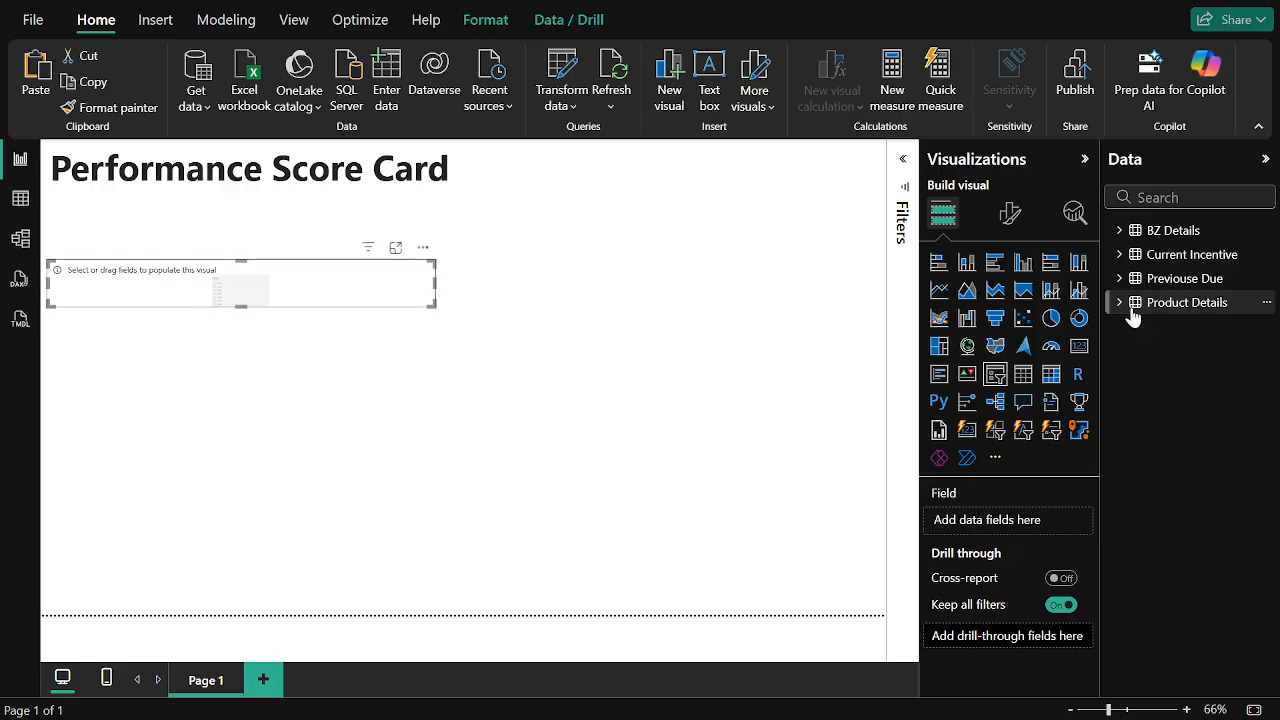
left_click(1119, 231)
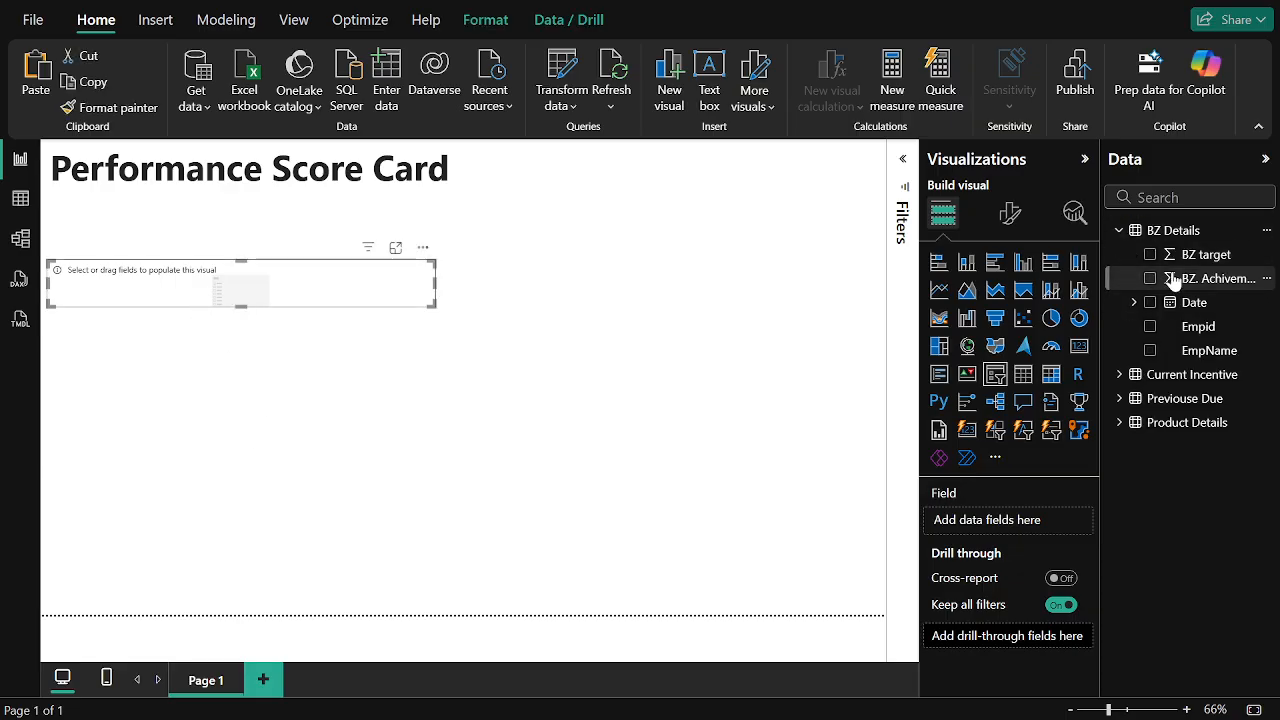
left_click(452, 389)
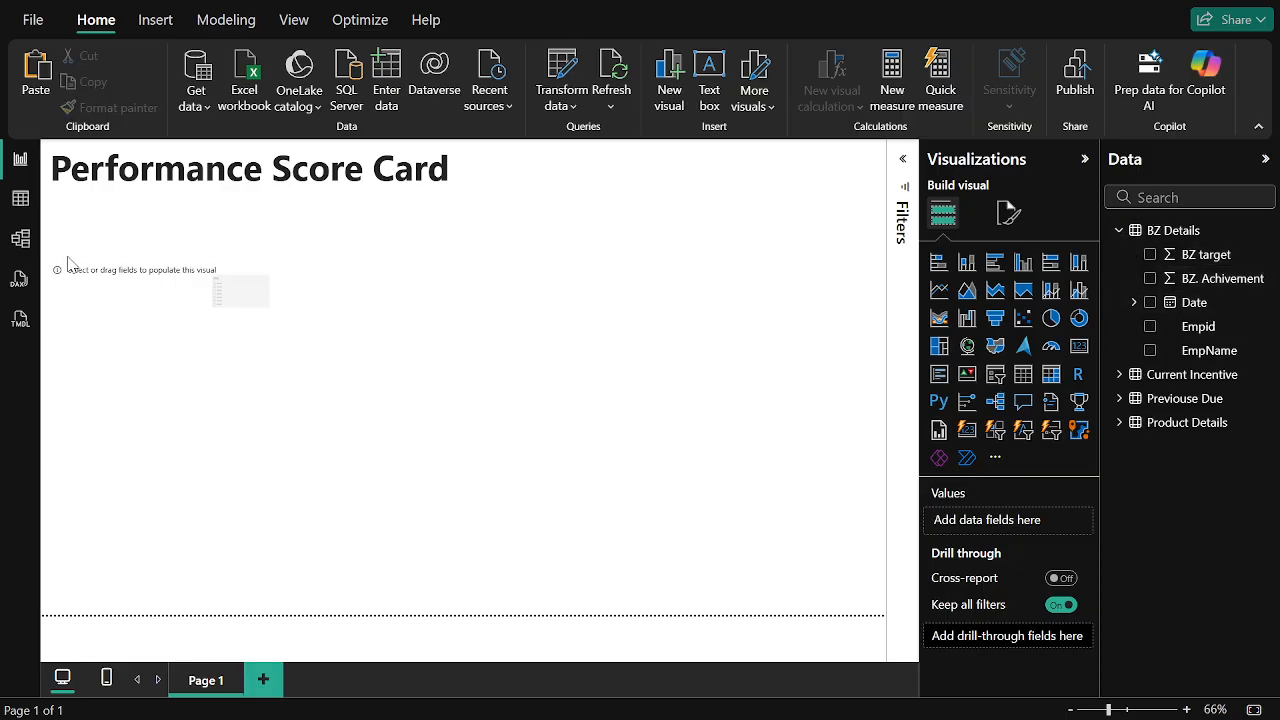
- Spread out the Product Details, BZ Details and Current Incentive tables in the model diagram to expose their relationships
left_click(20, 238)
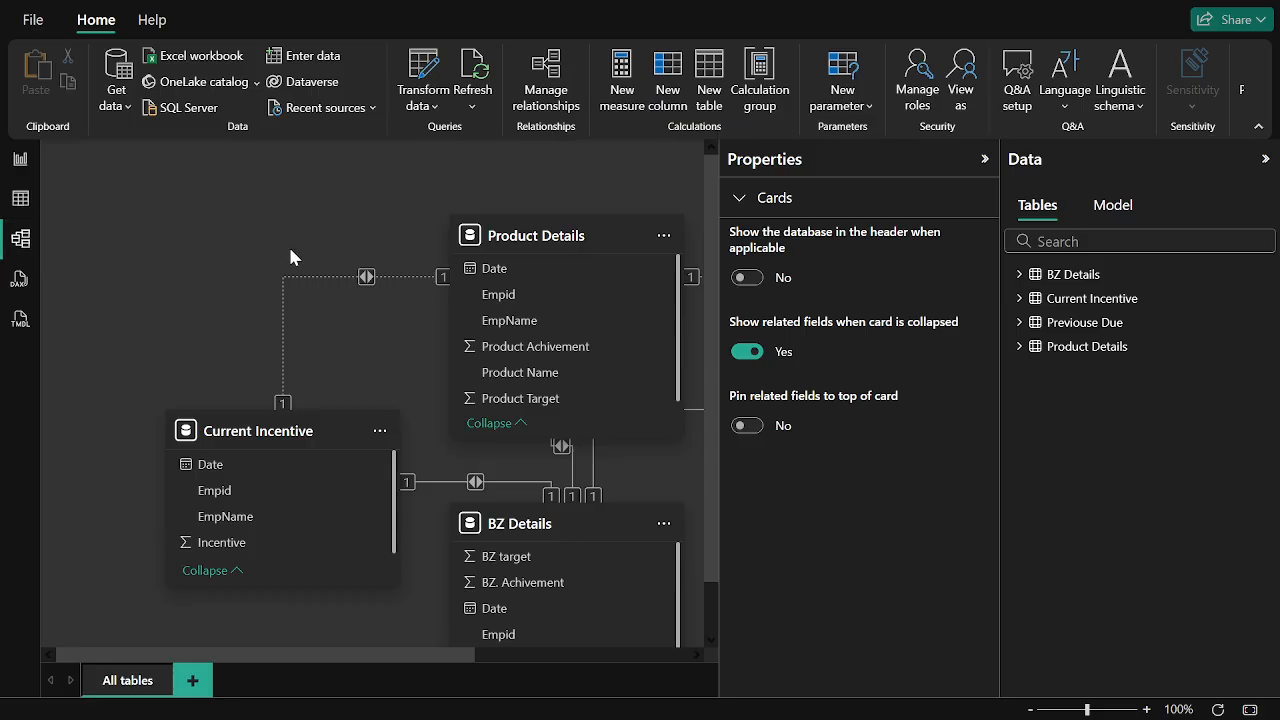
left_click(984, 160)
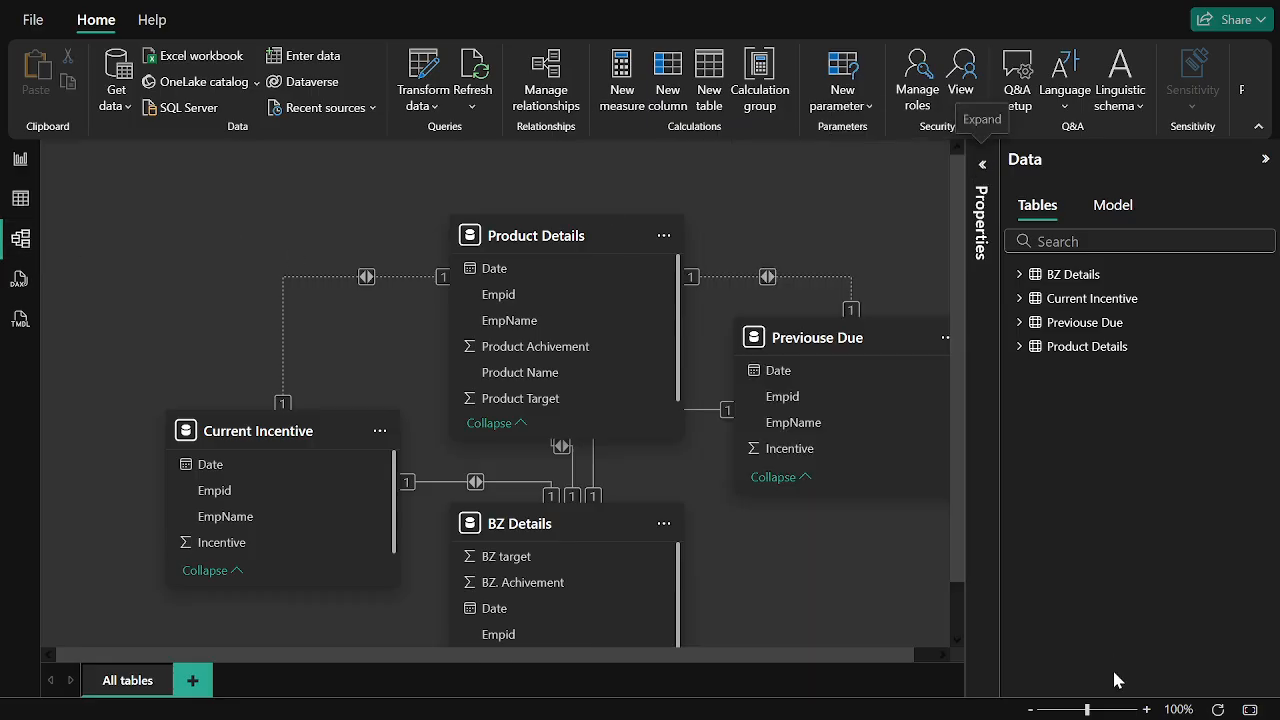
left_click(1032, 710)
left_click(1032, 710)
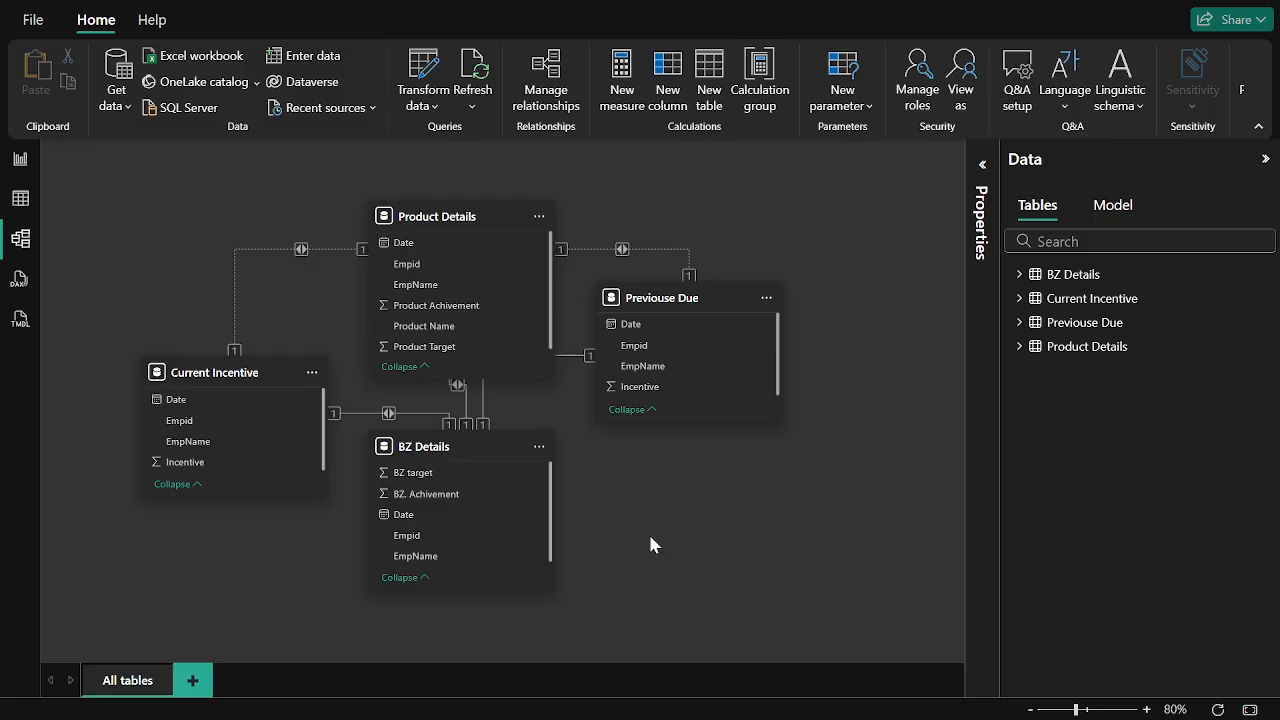
left_click_drag(452, 219, 456, 219)
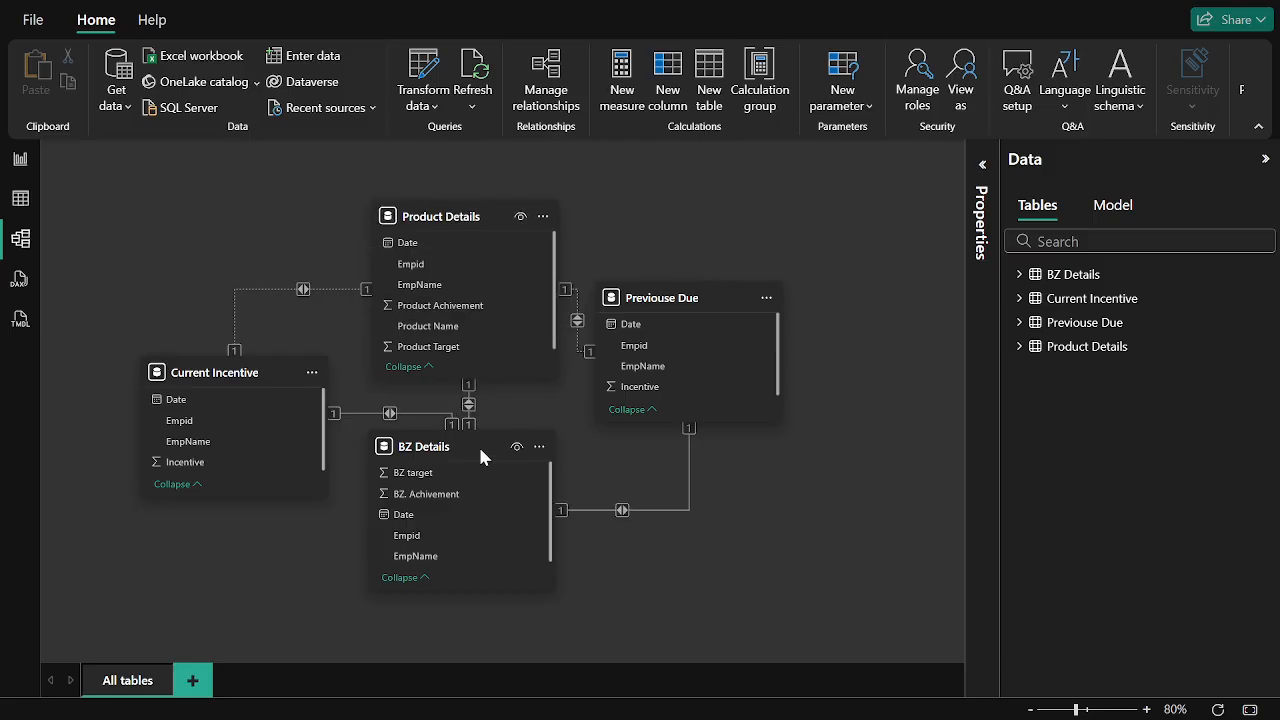
left_click_drag(442, 447, 452, 500)
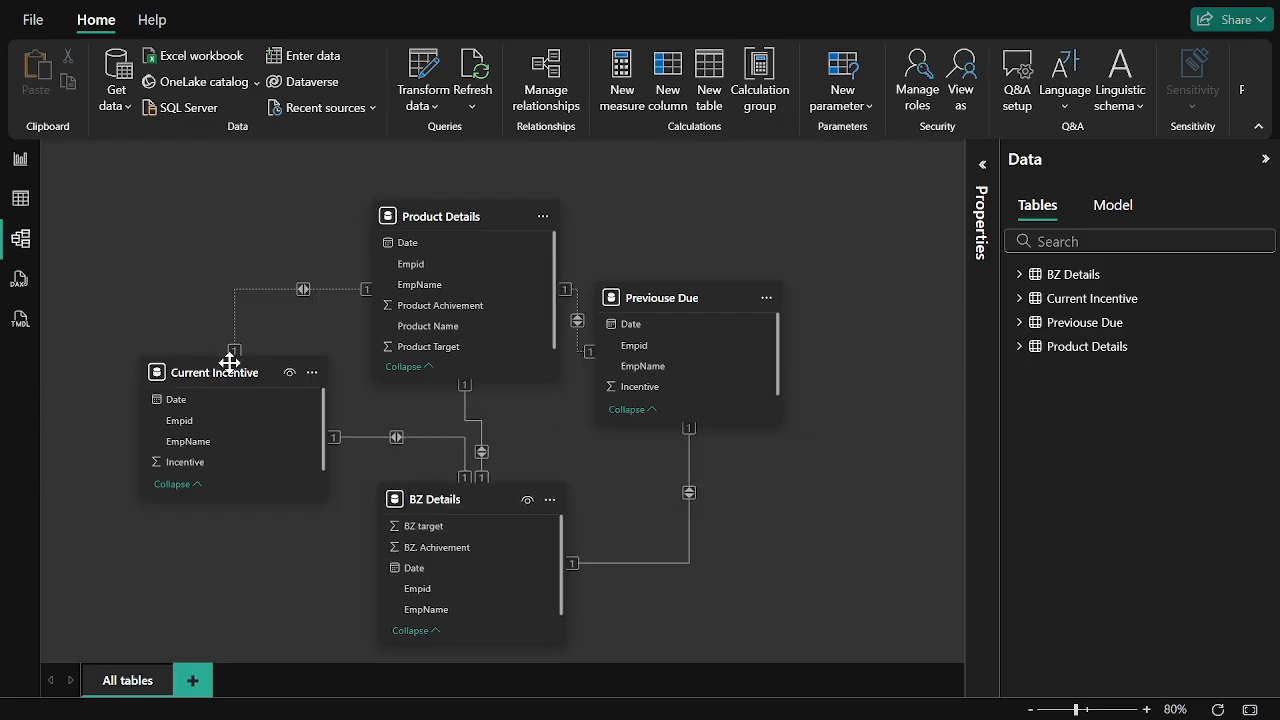
left_click_drag(220, 372, 182, 388)
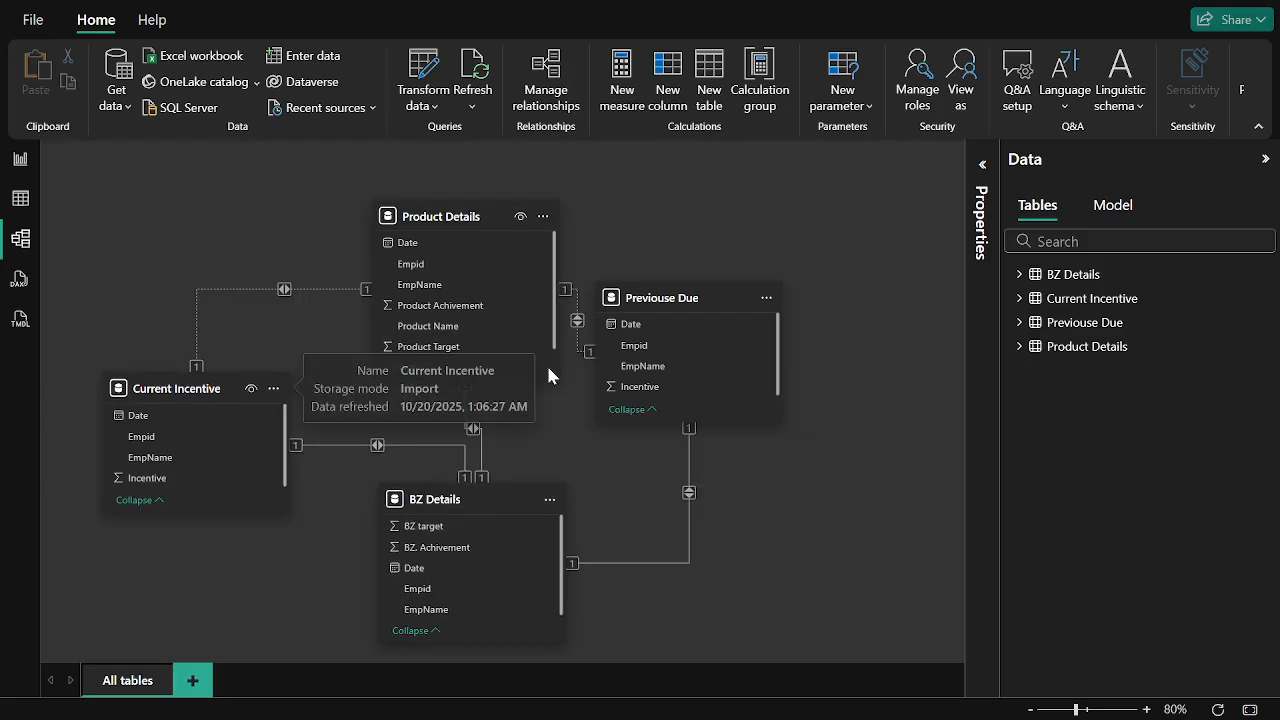
left_click_drag(463, 222, 517, 192)
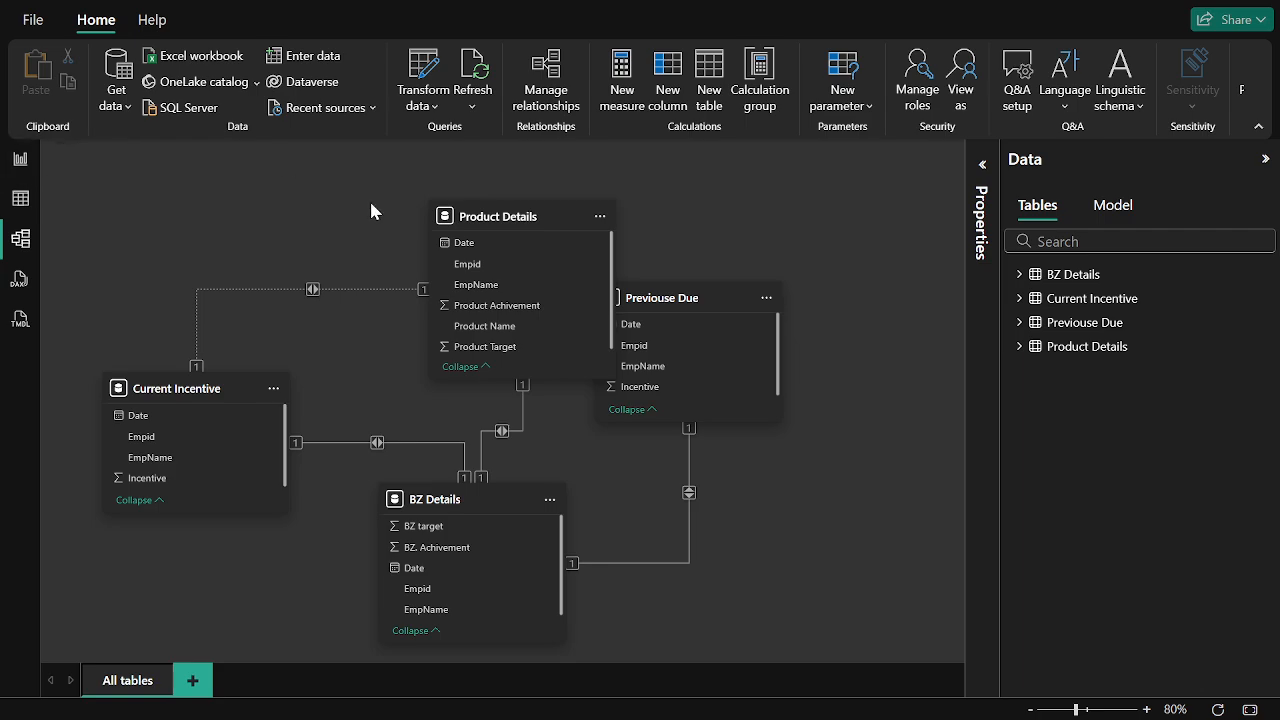
- Return to the report page, assign EmpName from BZ Details to the slicer, and make the slicer narrower and taller
left_click(20, 158)
left_click(240, 288)
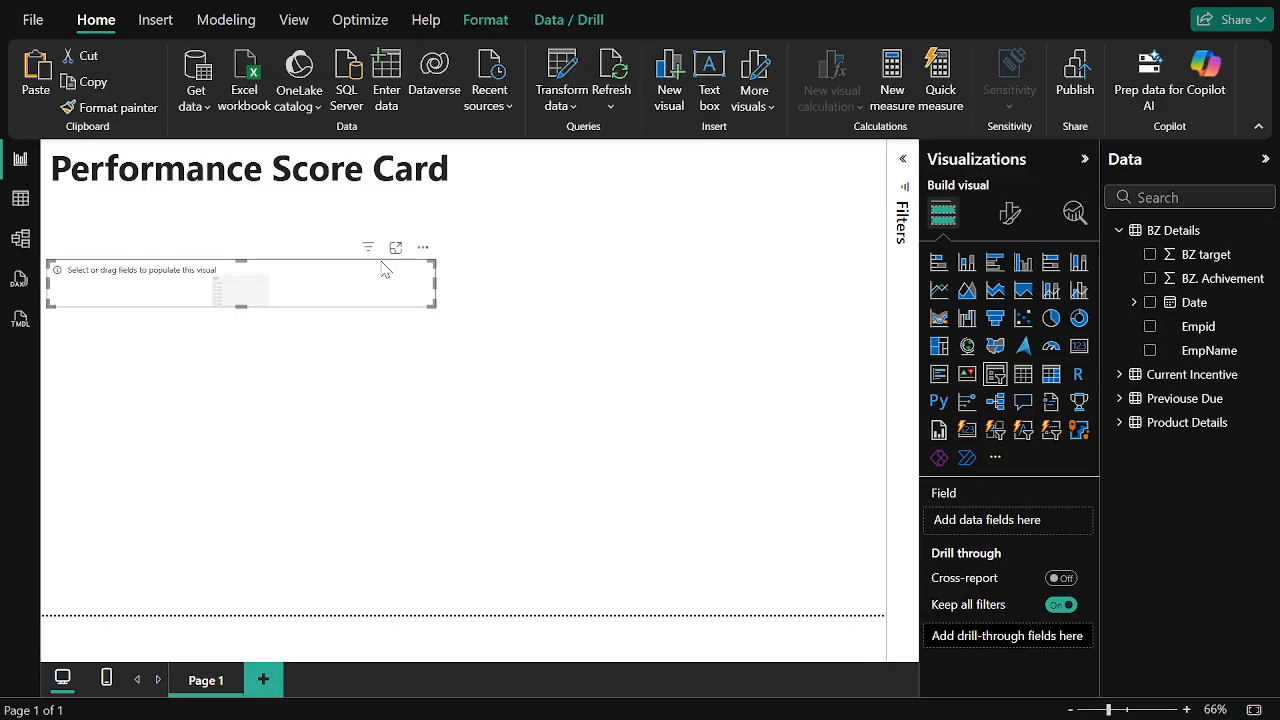
left_click(1150, 350)
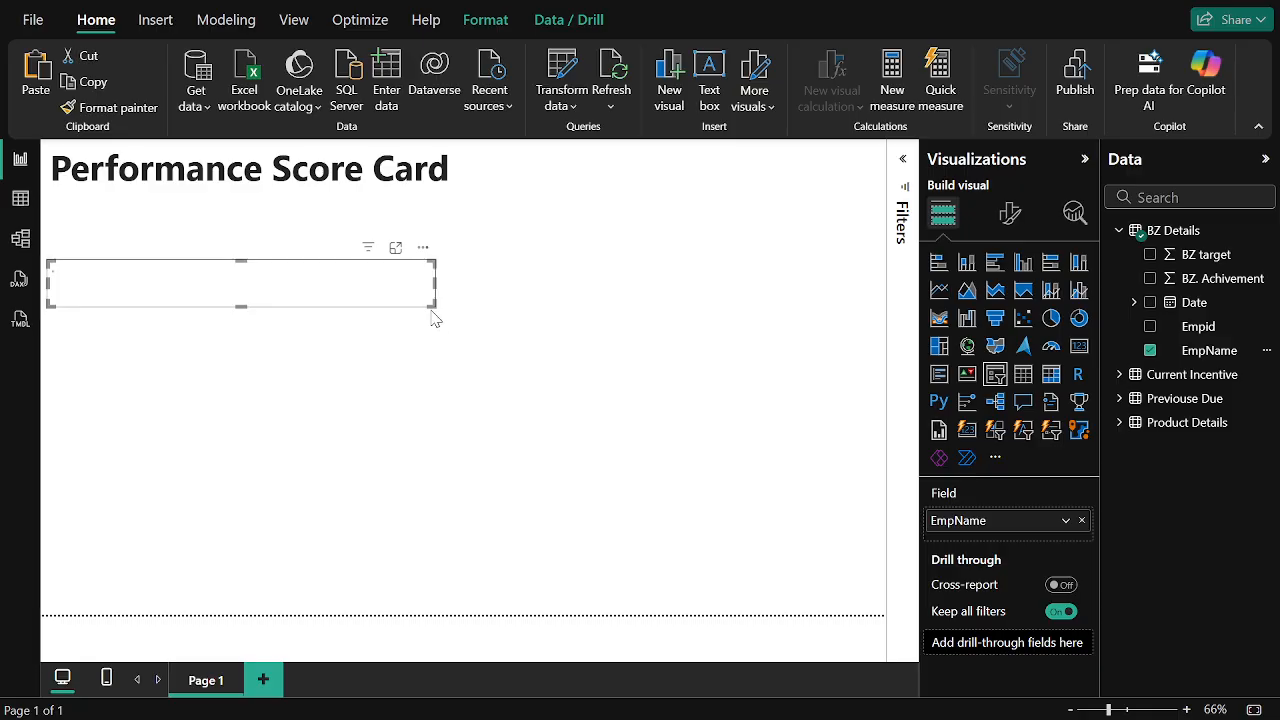
left_click_drag(432, 303, 310, 359)
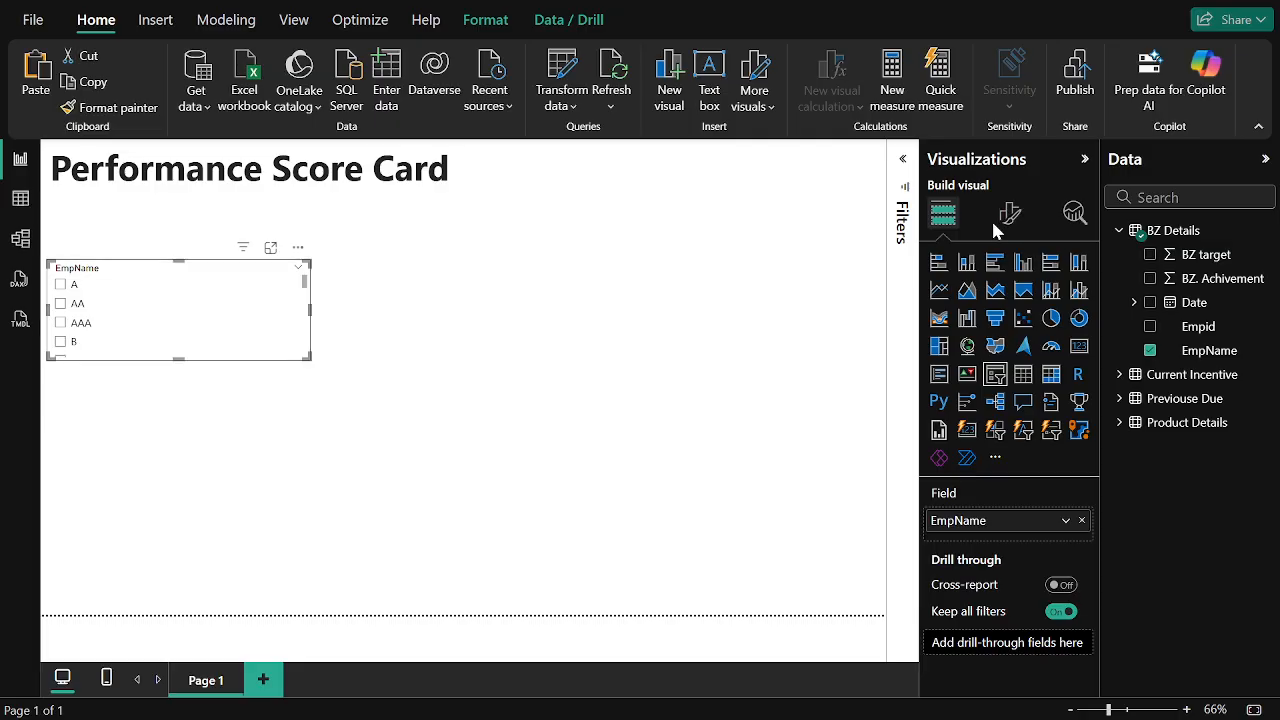
- Set the EmpName slicer's style to Dropdown, reduce its height and place it beside the title at the page's upper right
left_click(1009, 213)
left_click(987, 355)
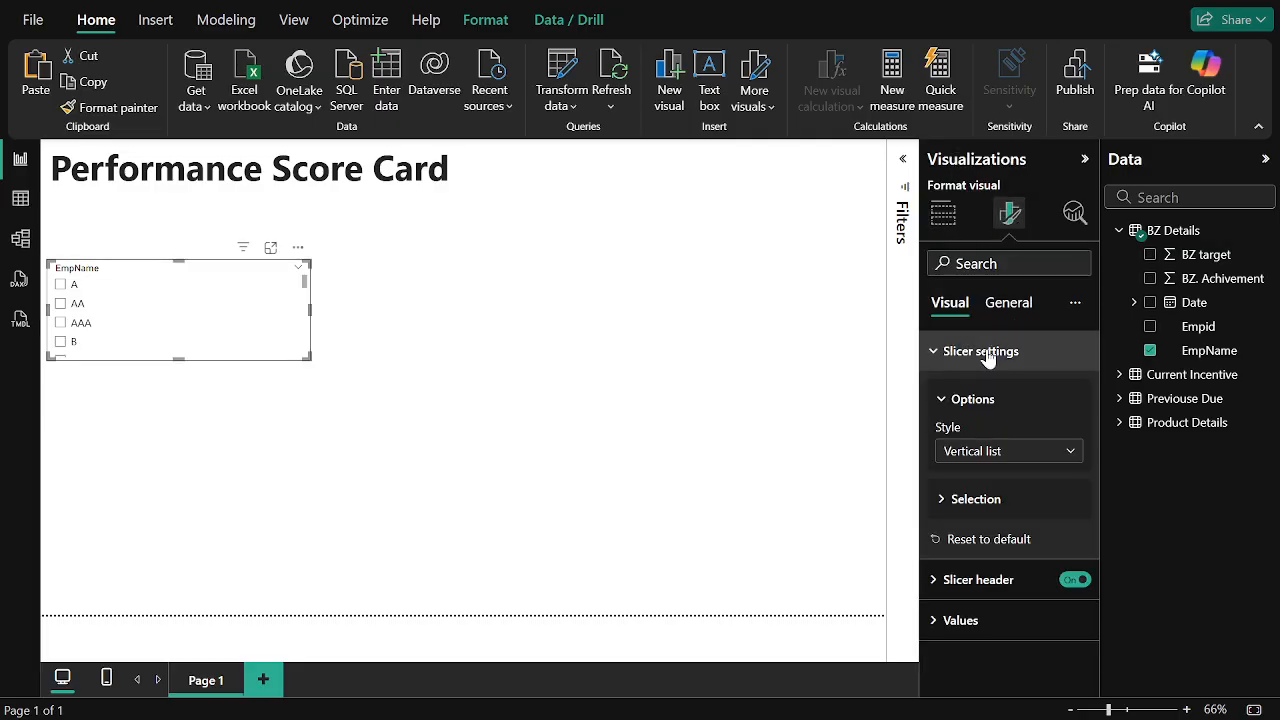
left_click(999, 456)
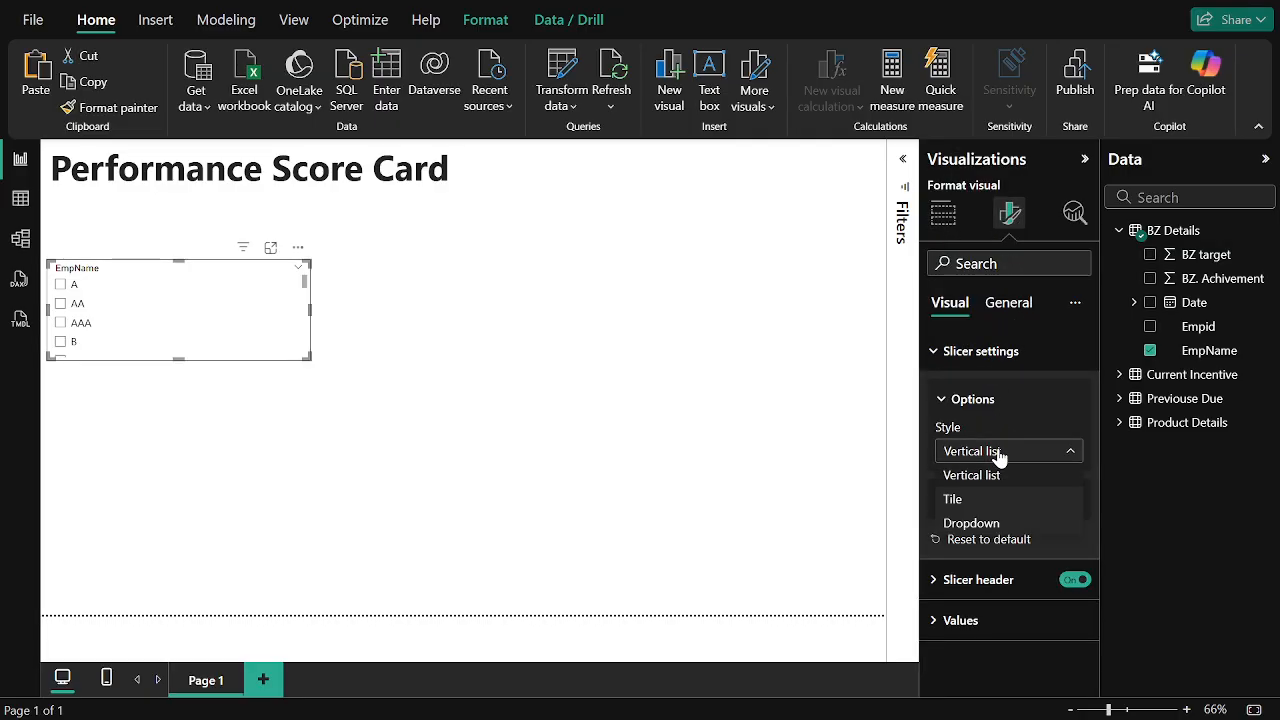
left_click(1000, 524)
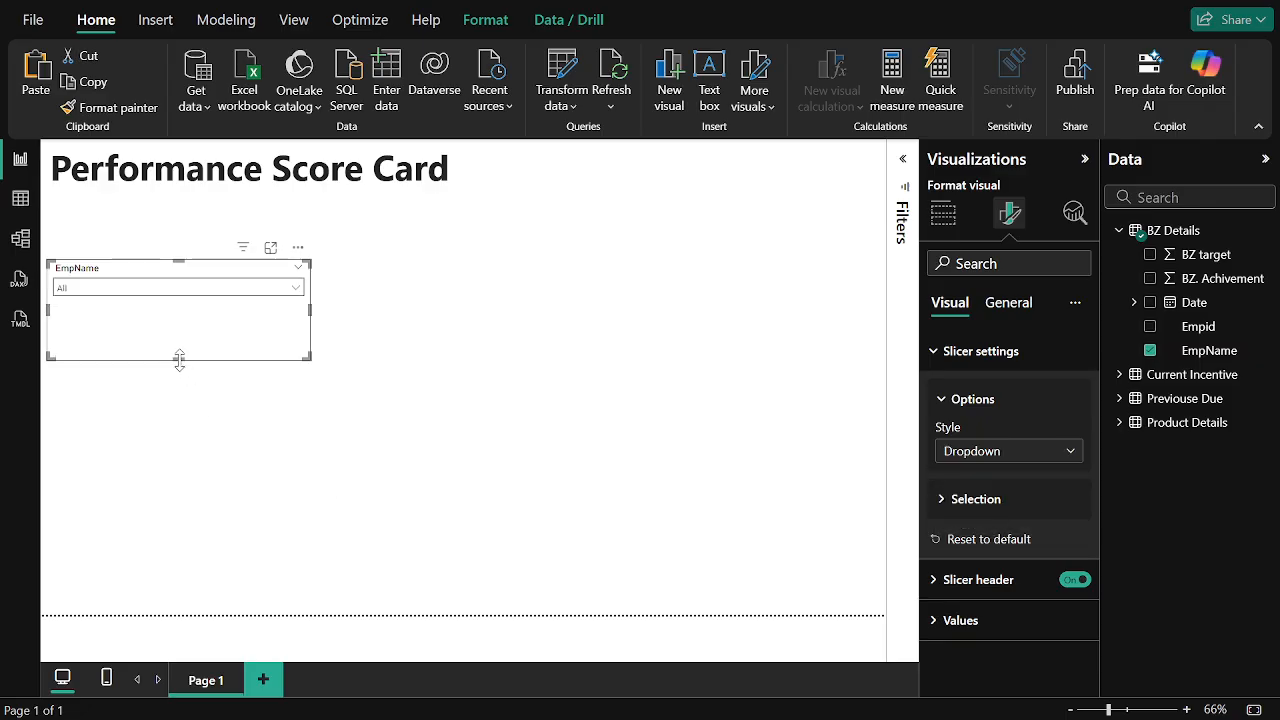
left_click_drag(178, 357, 780, 169)
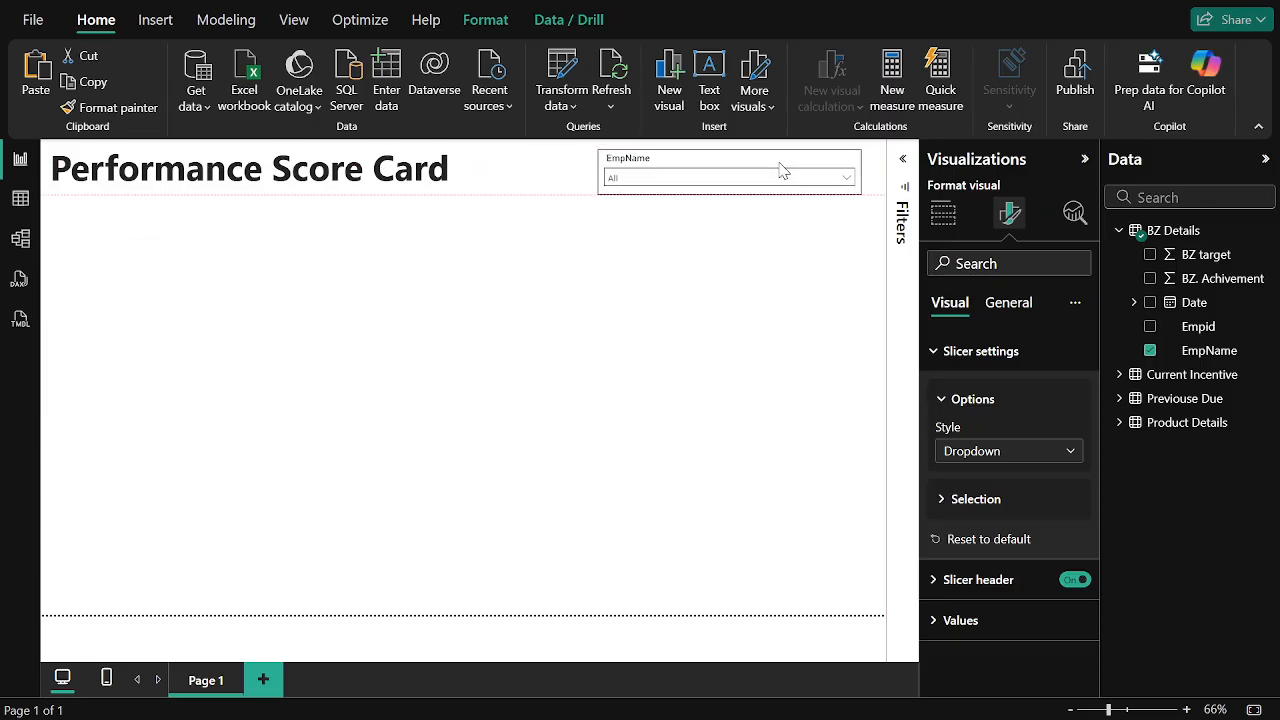
left_click(507, 302)
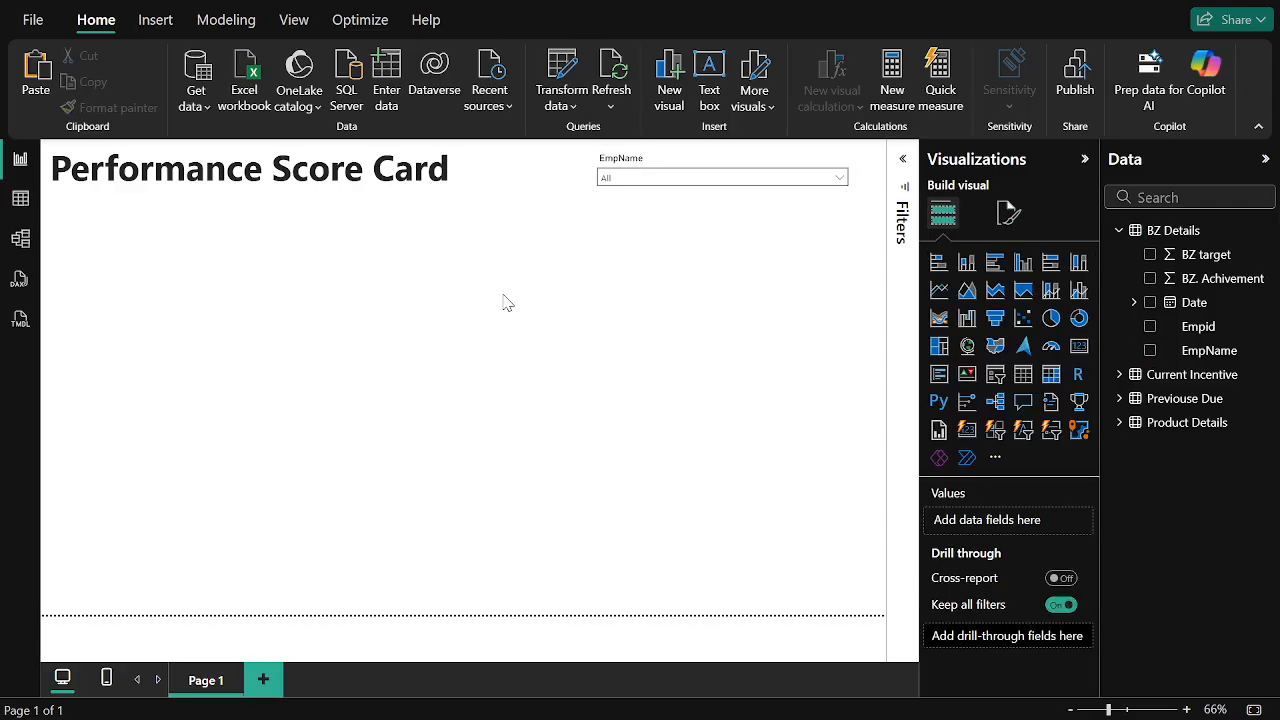
- Recolor the Performance Score Card title text dark blue
left_click(459, 185)
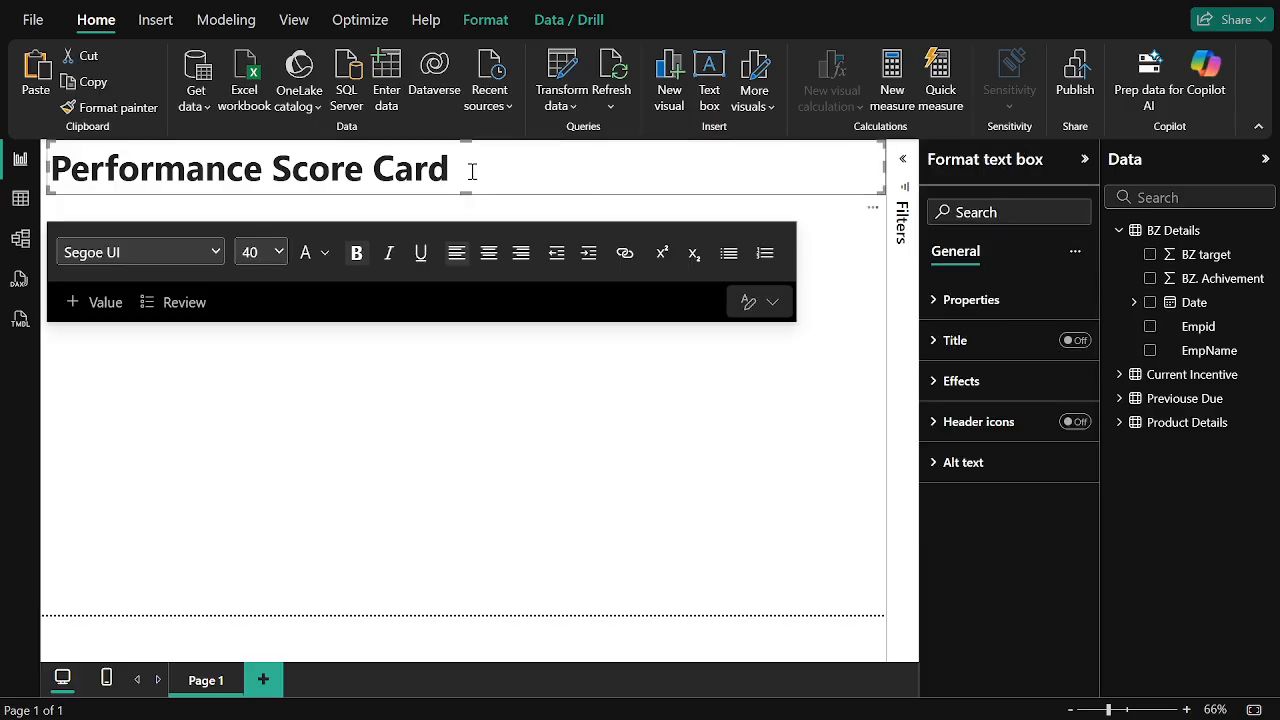
left_click_drag(468, 170, 40, 175)
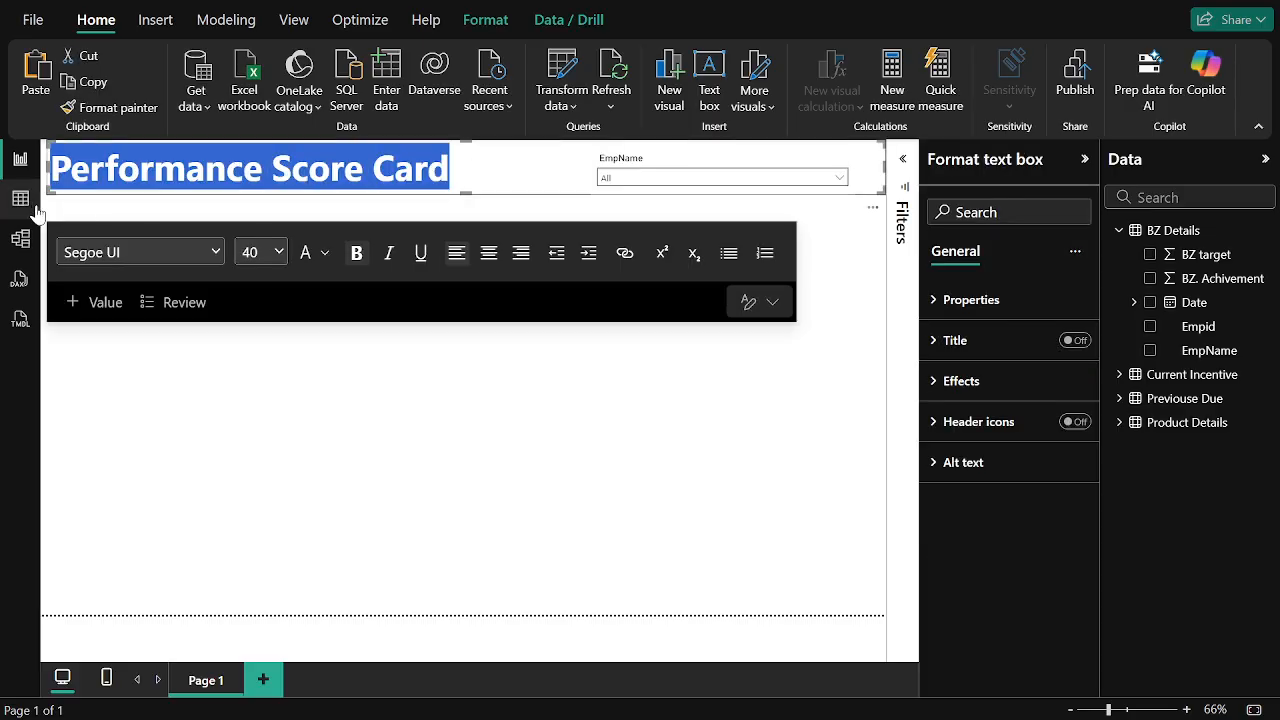
left_click(314, 253)
left_click(429, 552)
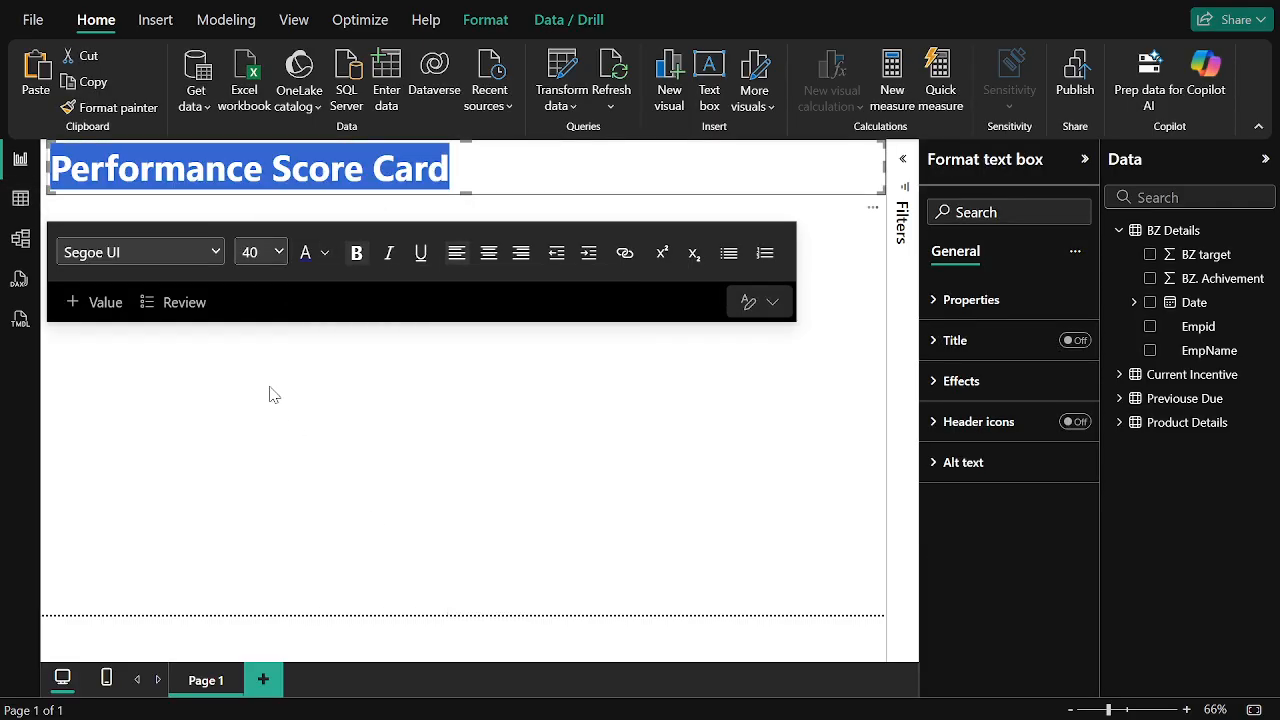
left_click(270, 394)
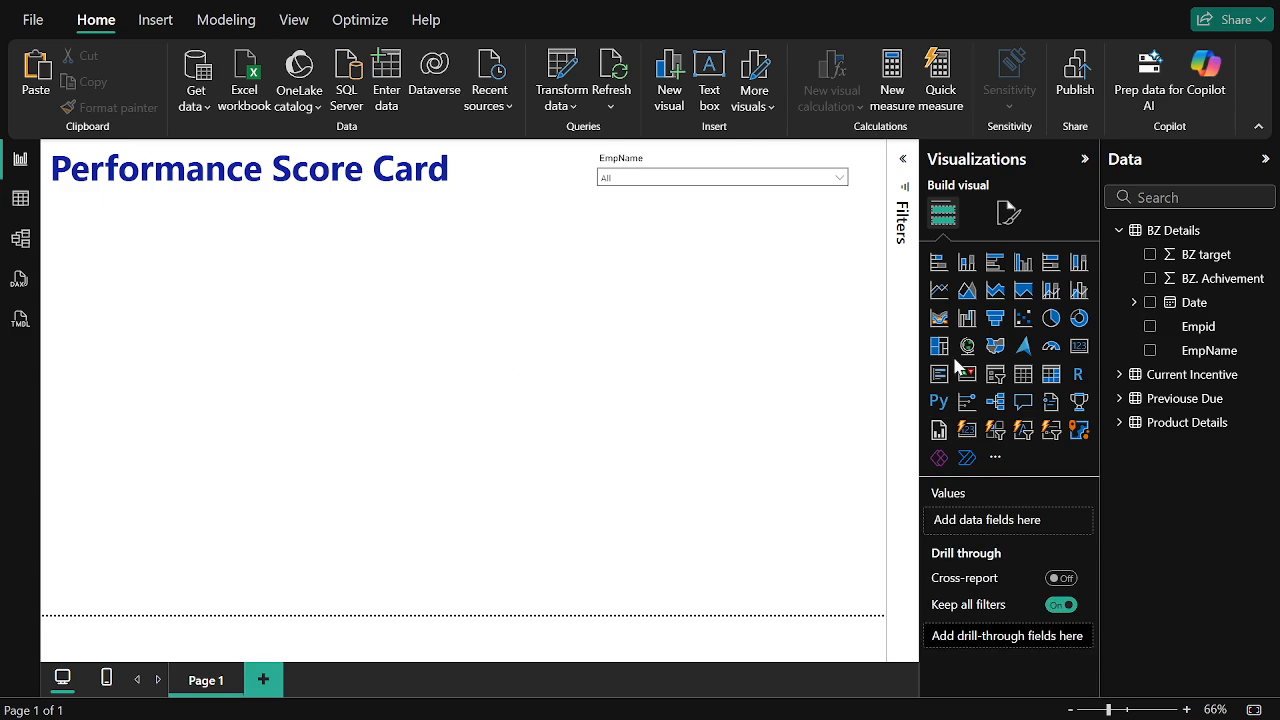
- Add a Card visual to the page, shrink it to under half the page width and place it just below the title
left_click(1079, 346)
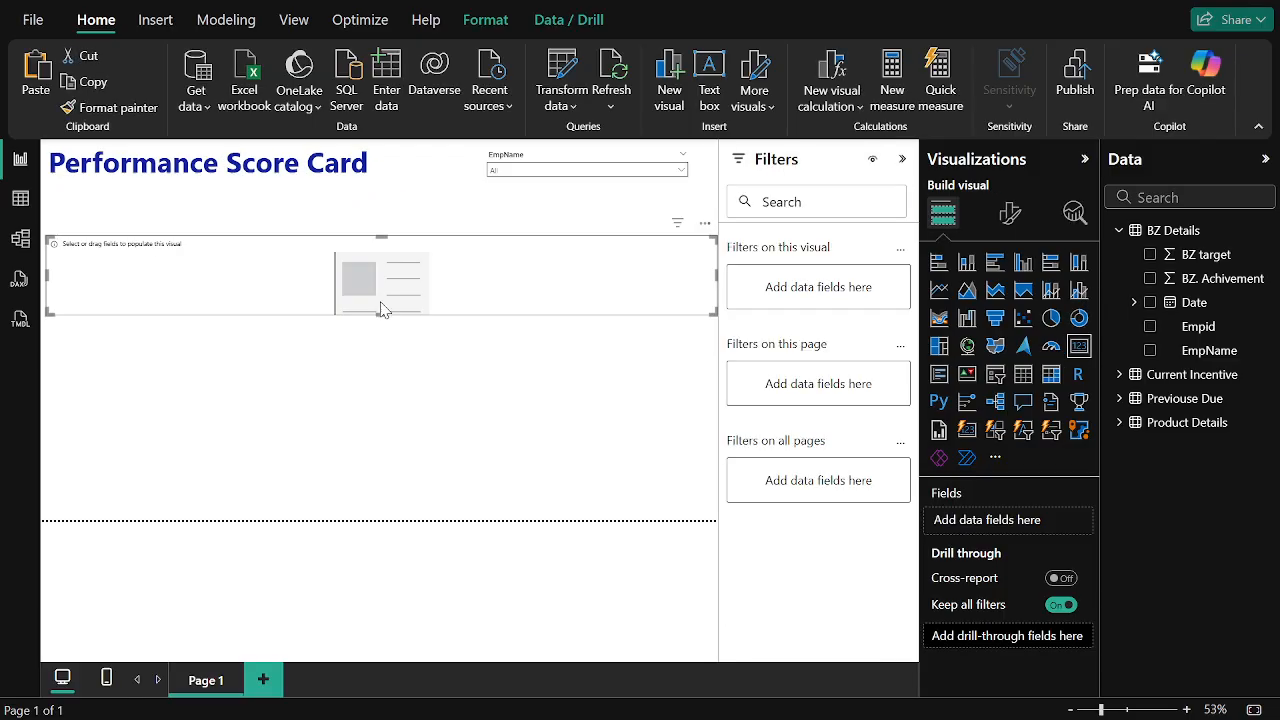
left_click(902, 159)
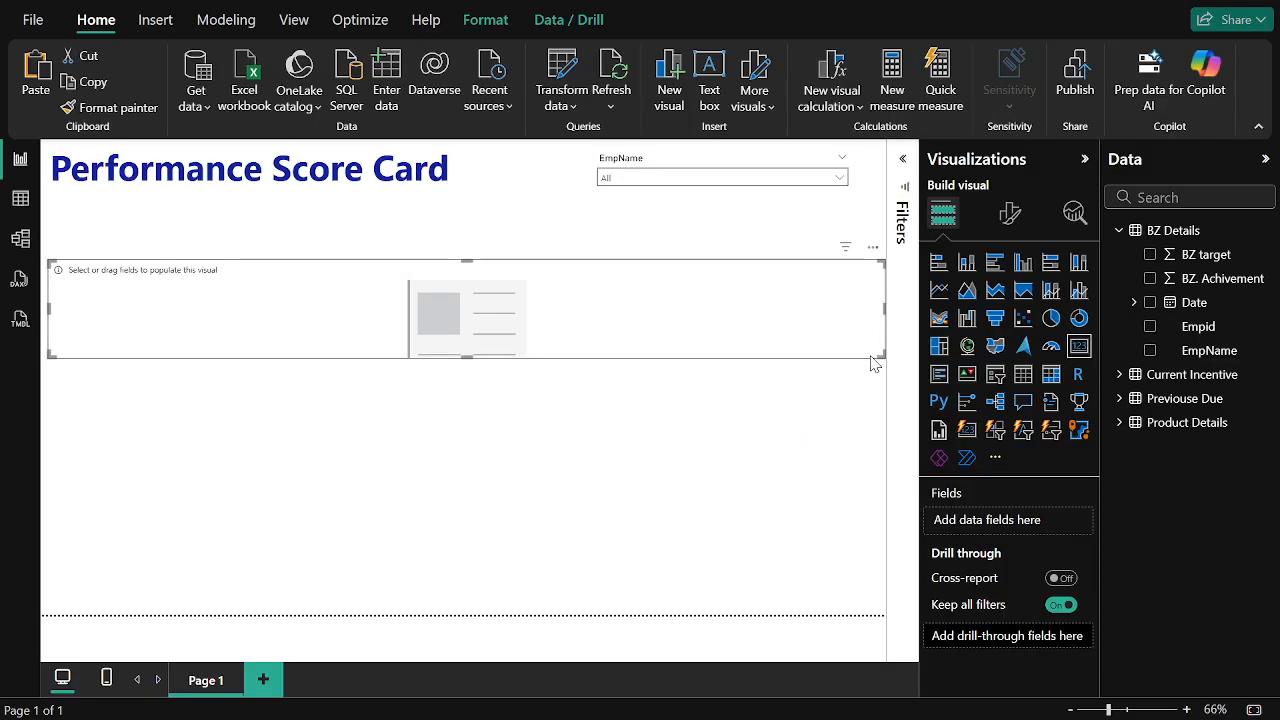
left_click_drag(876, 358, 385, 399)
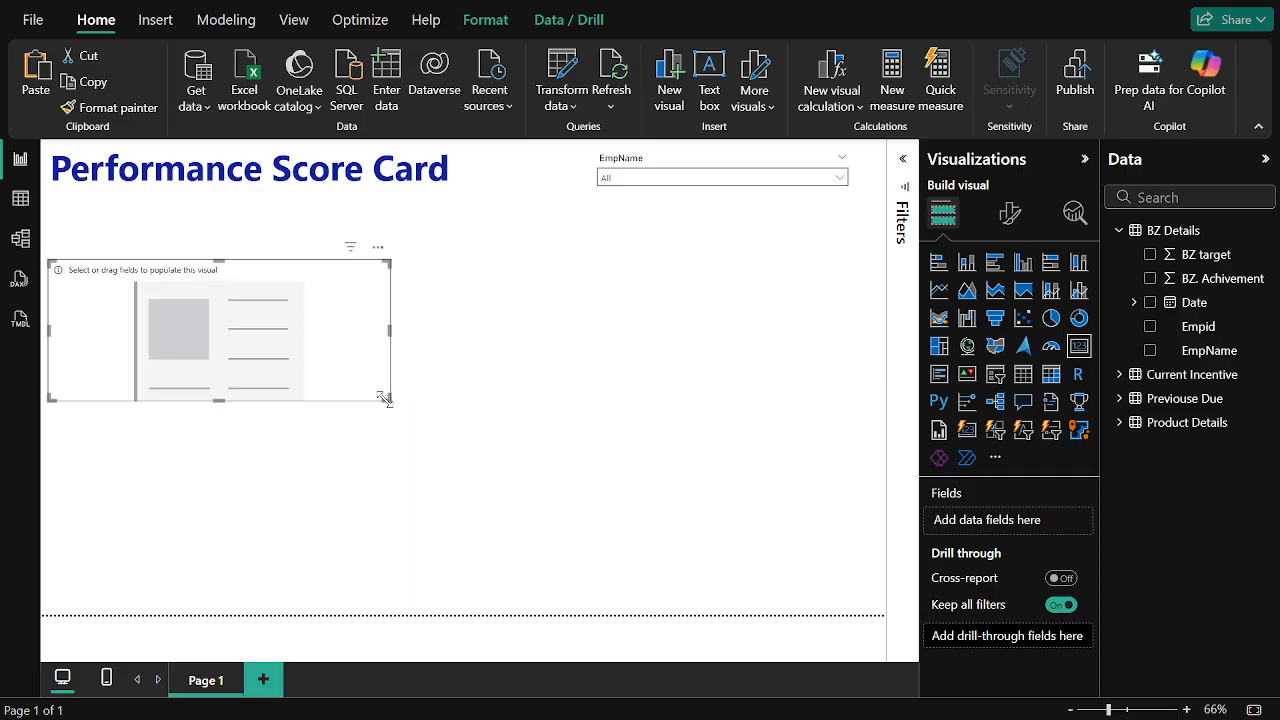
left_click_drag(337, 357, 333, 299)
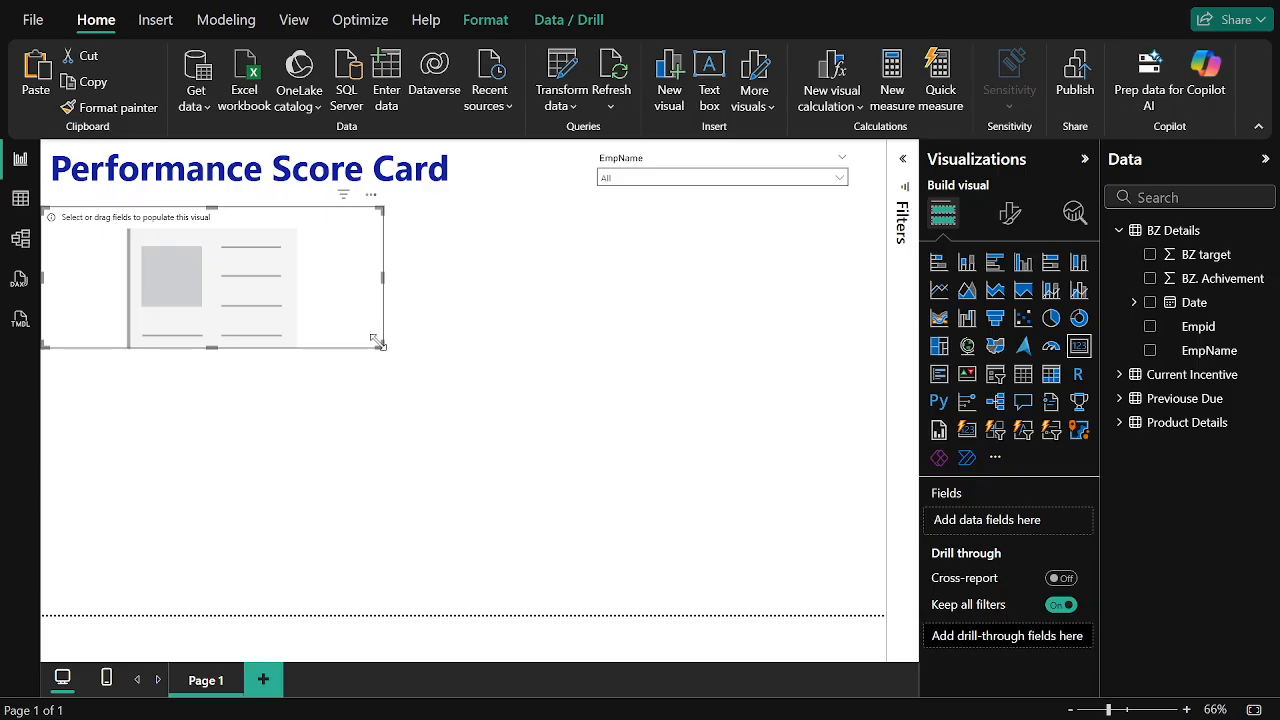
- Create a BZ Details measure named BZ. Target vs Achivement, beginning its formula with FORMAT of the summed BZ target using "#,##"
left_click(683, 372)
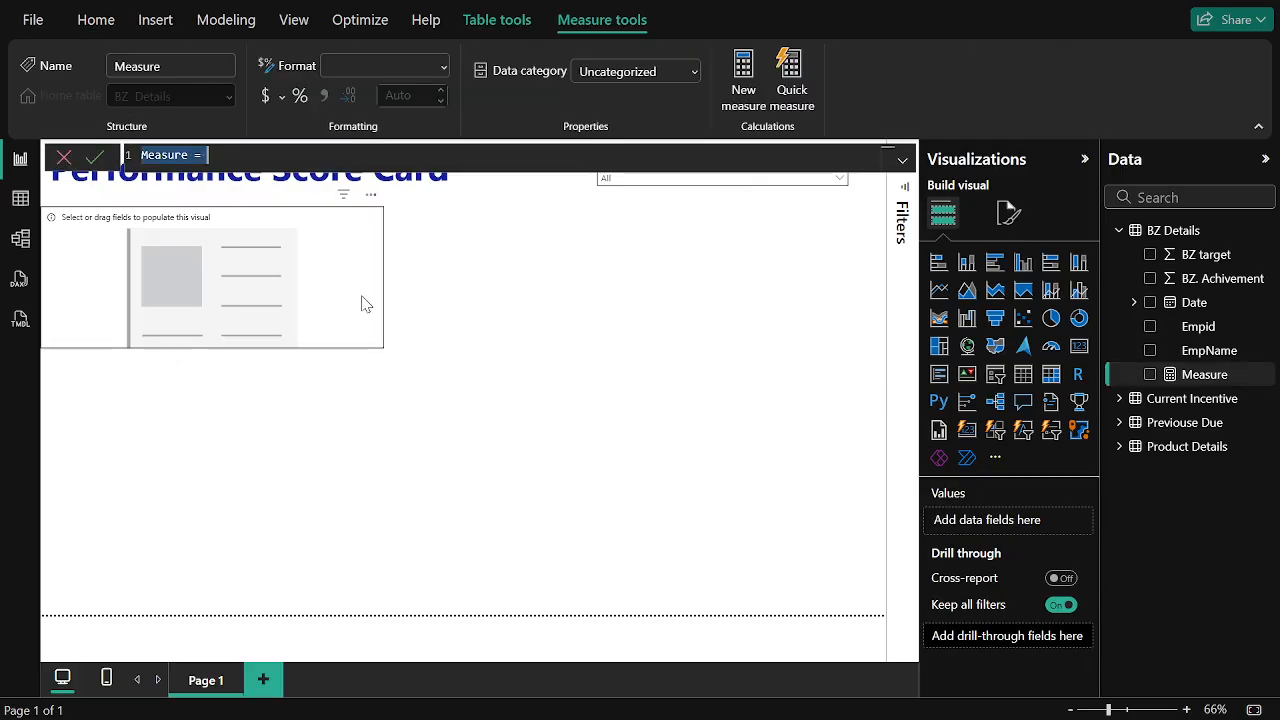
type("BZ")
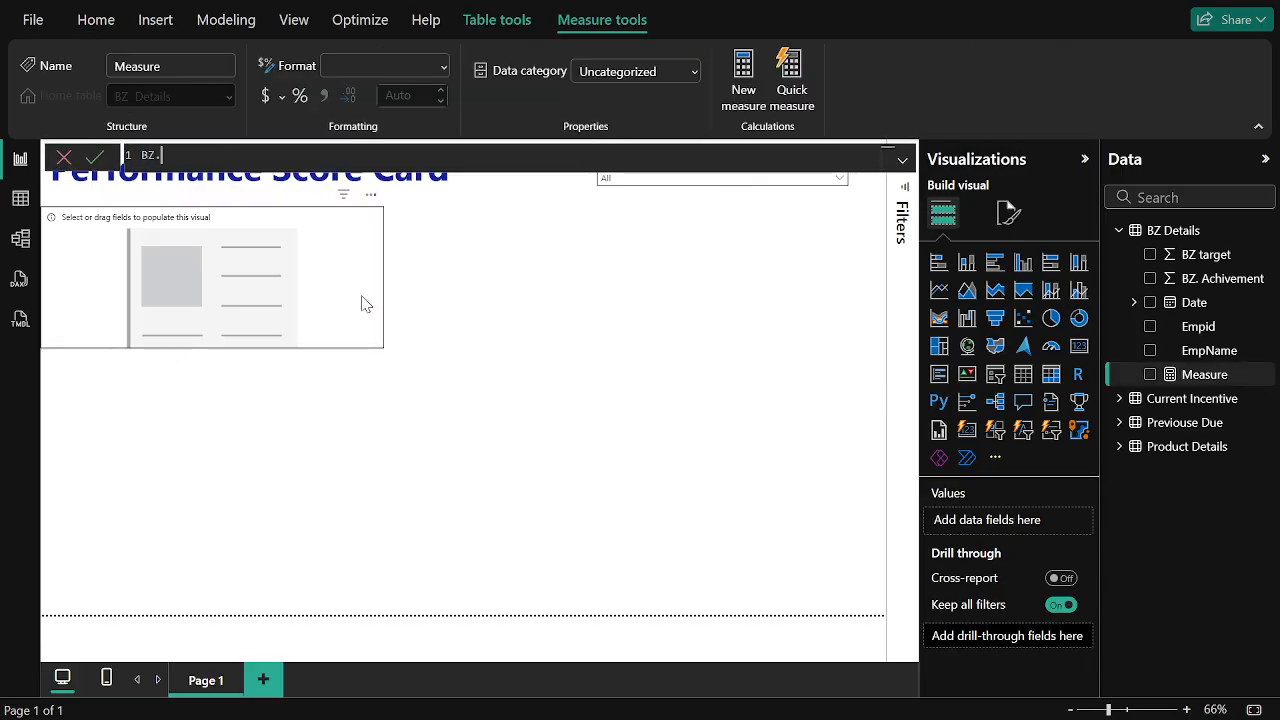
type(". Target vs Achivement =")
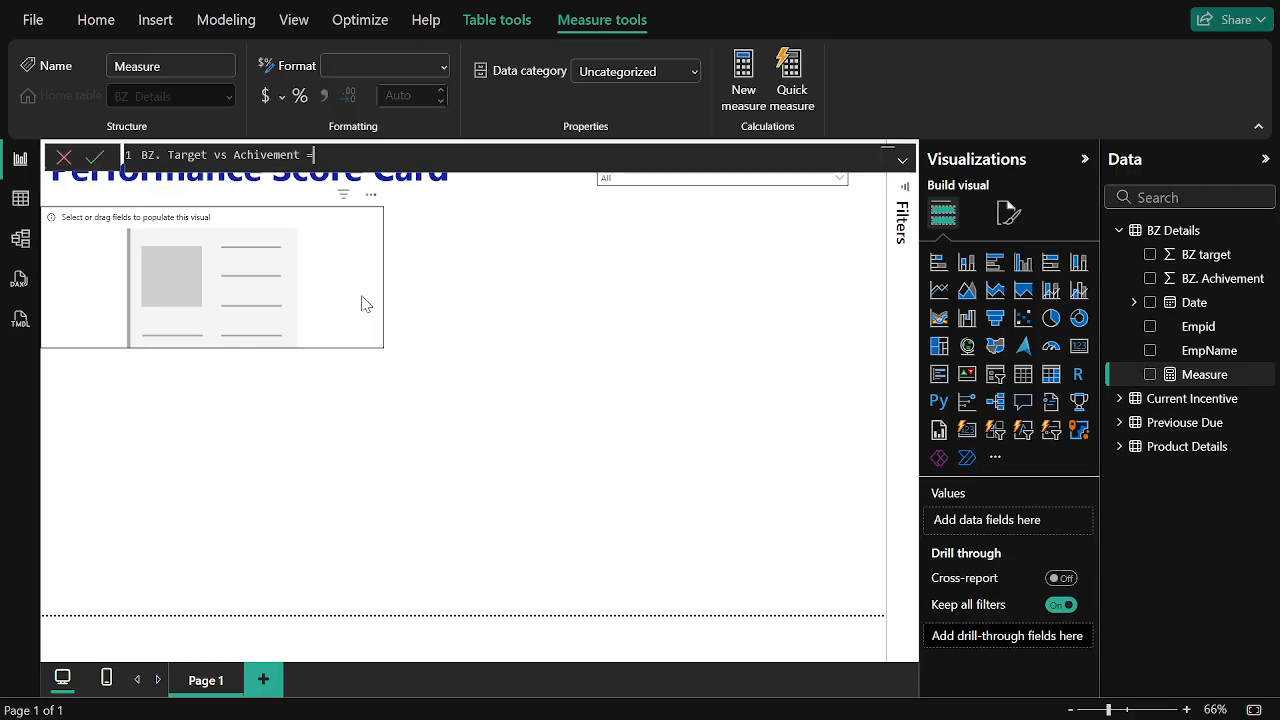
type("form")
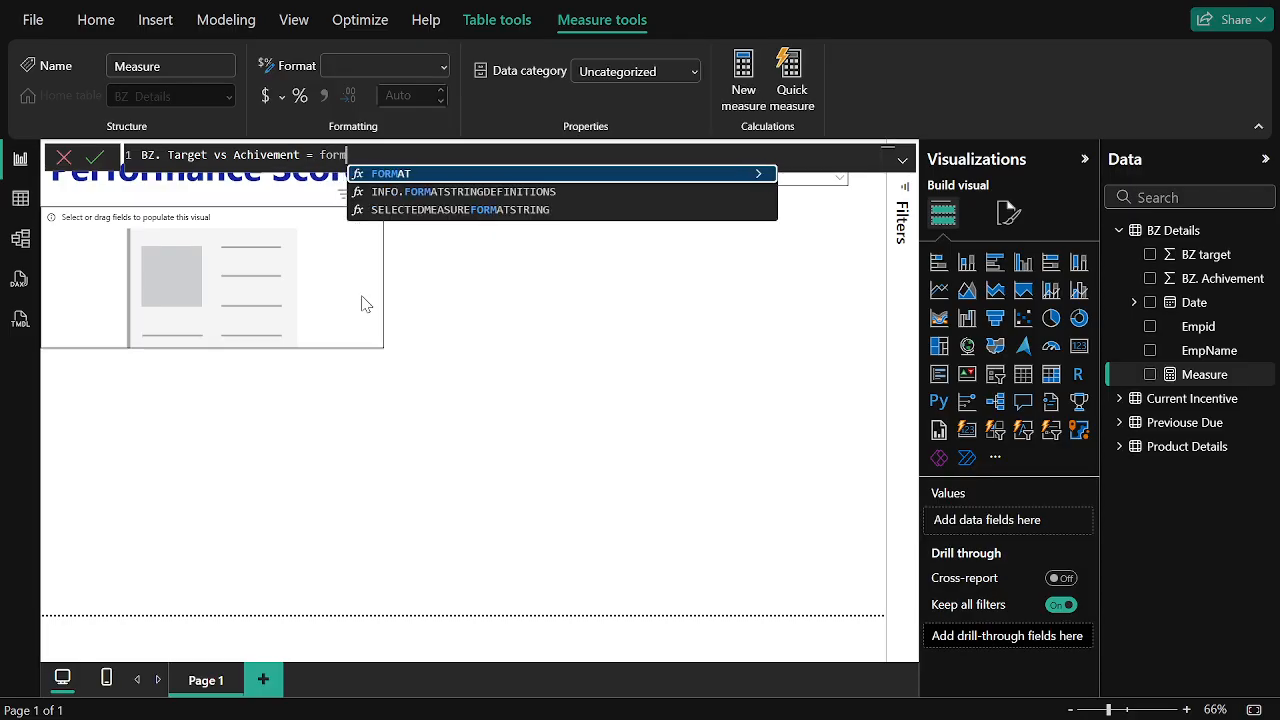
key("Tab")
type("sum")
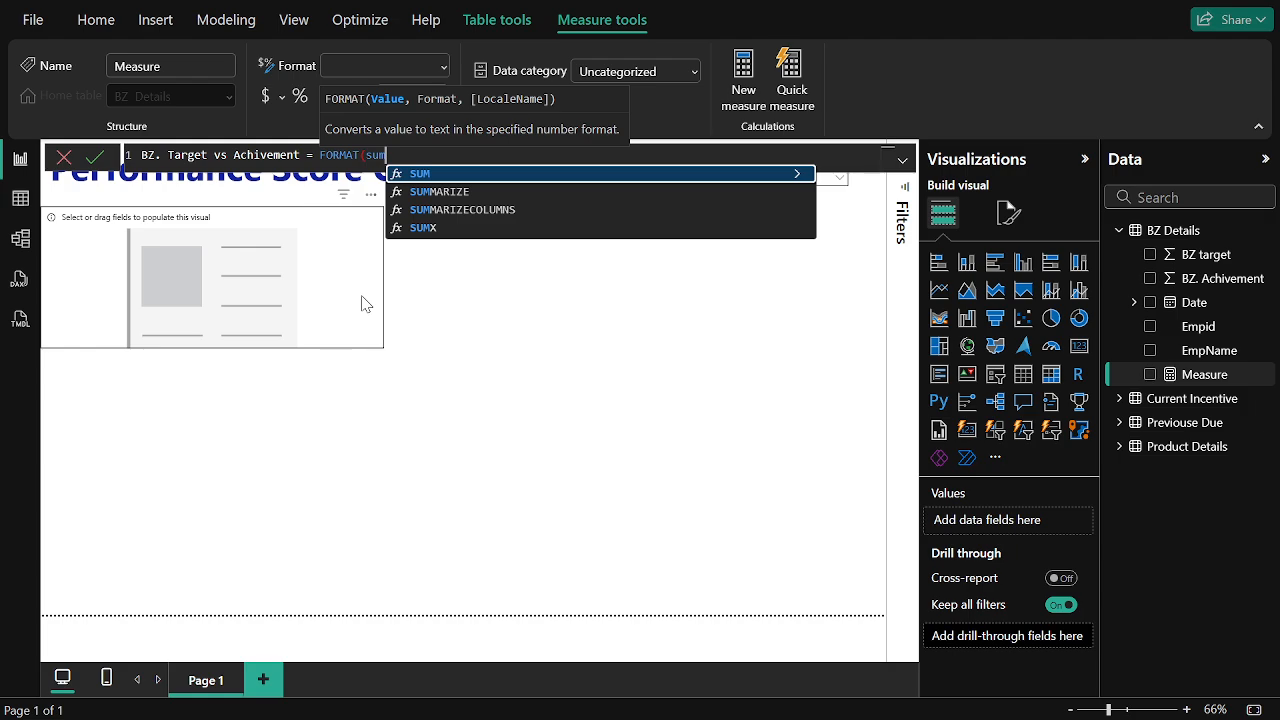
type("(bz")
key("Down")
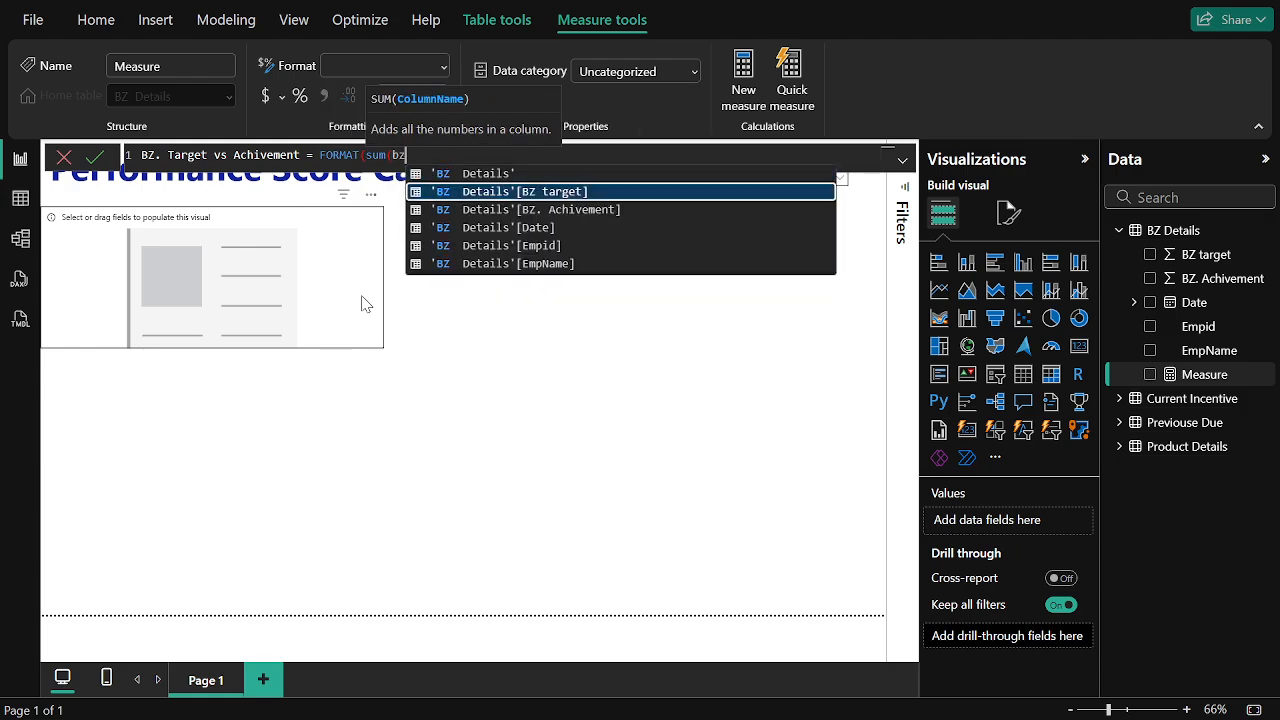
key("Down")
key("Down")
key("Down")
key("Up")
key("Up")
key("Up")
key("Tab")
type(")")
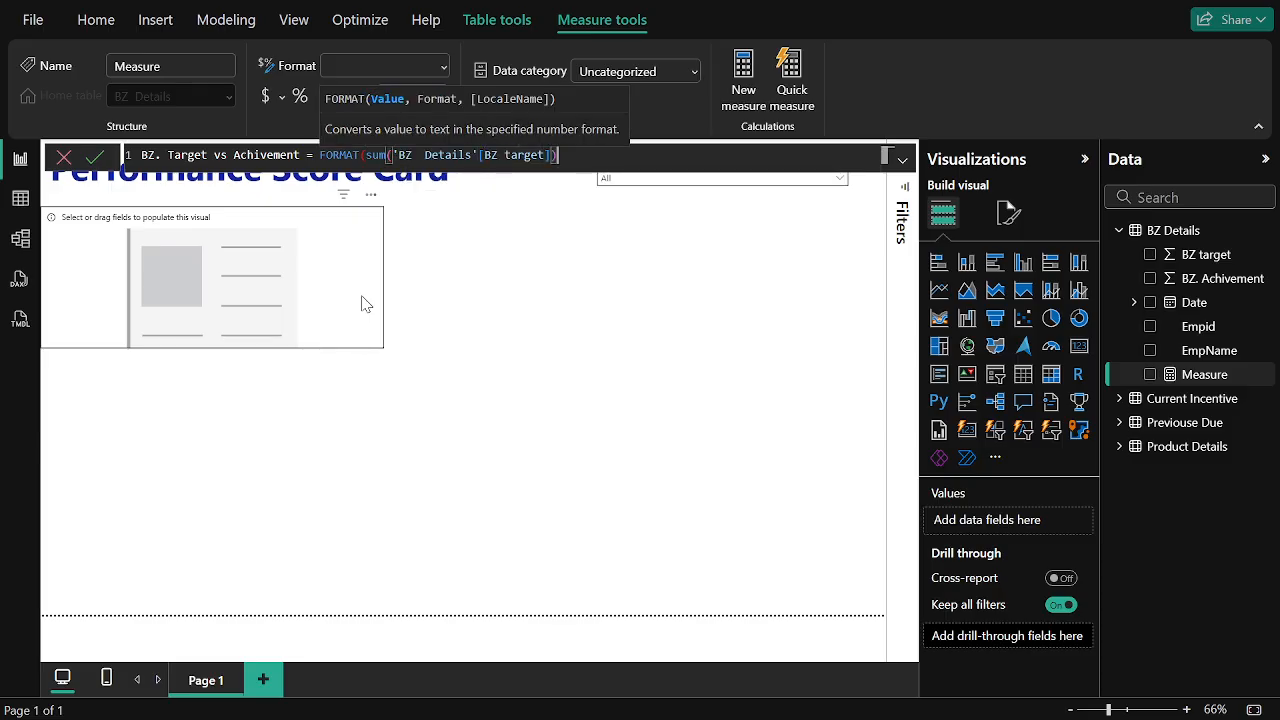
type(",\"#,##")
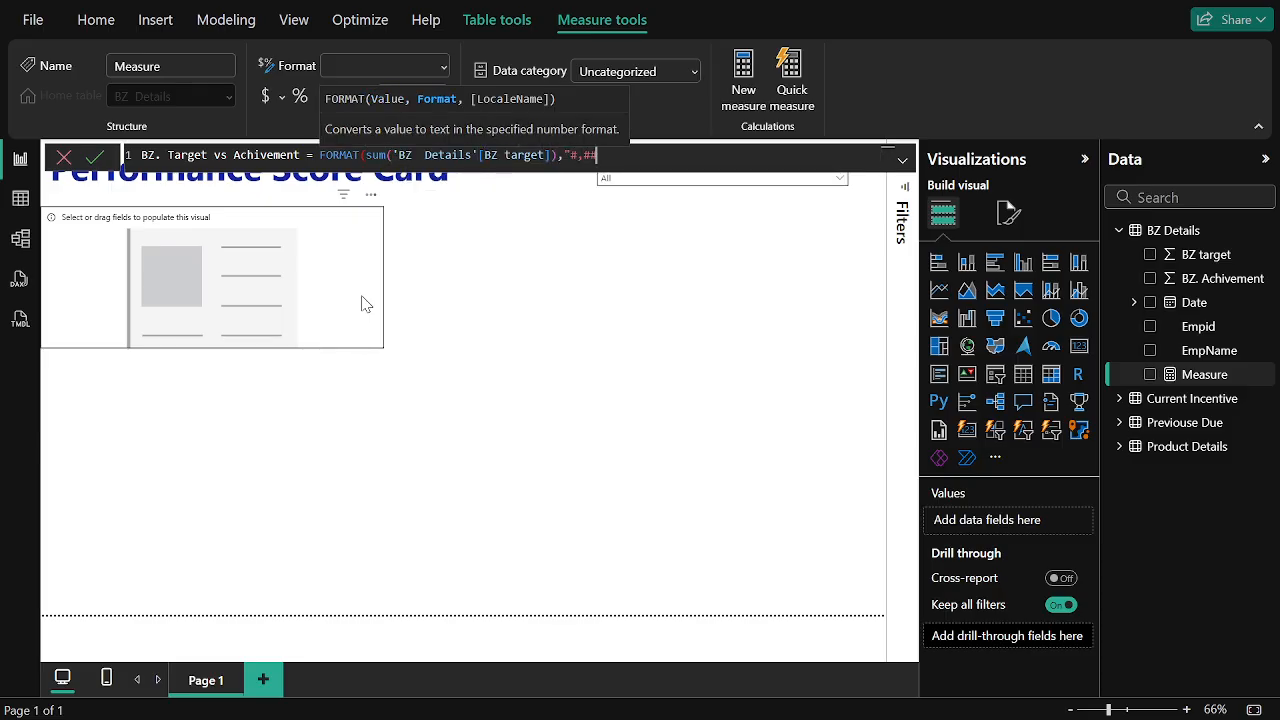
- Complete the measure by appending " VS " and FORMAT of the summed BZ. Achivement using "#,##", and commit it
type("\") & \" ")
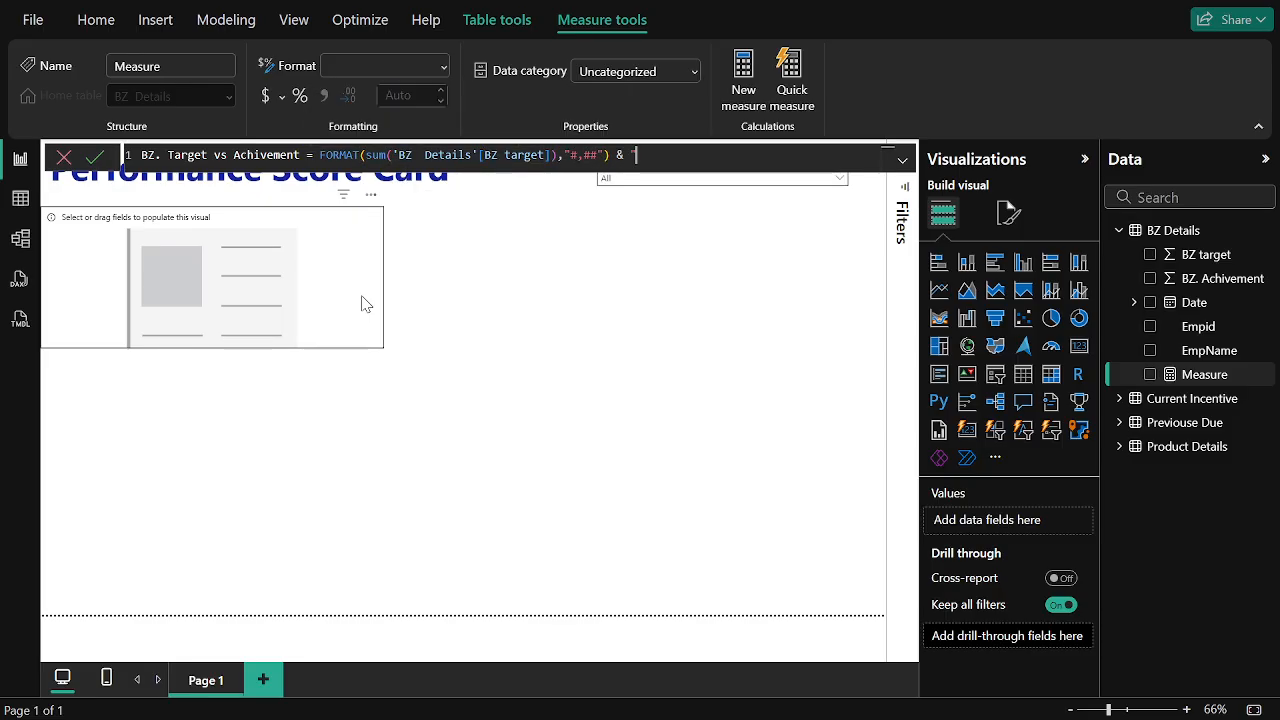
type("VS \" & FORMAT(")
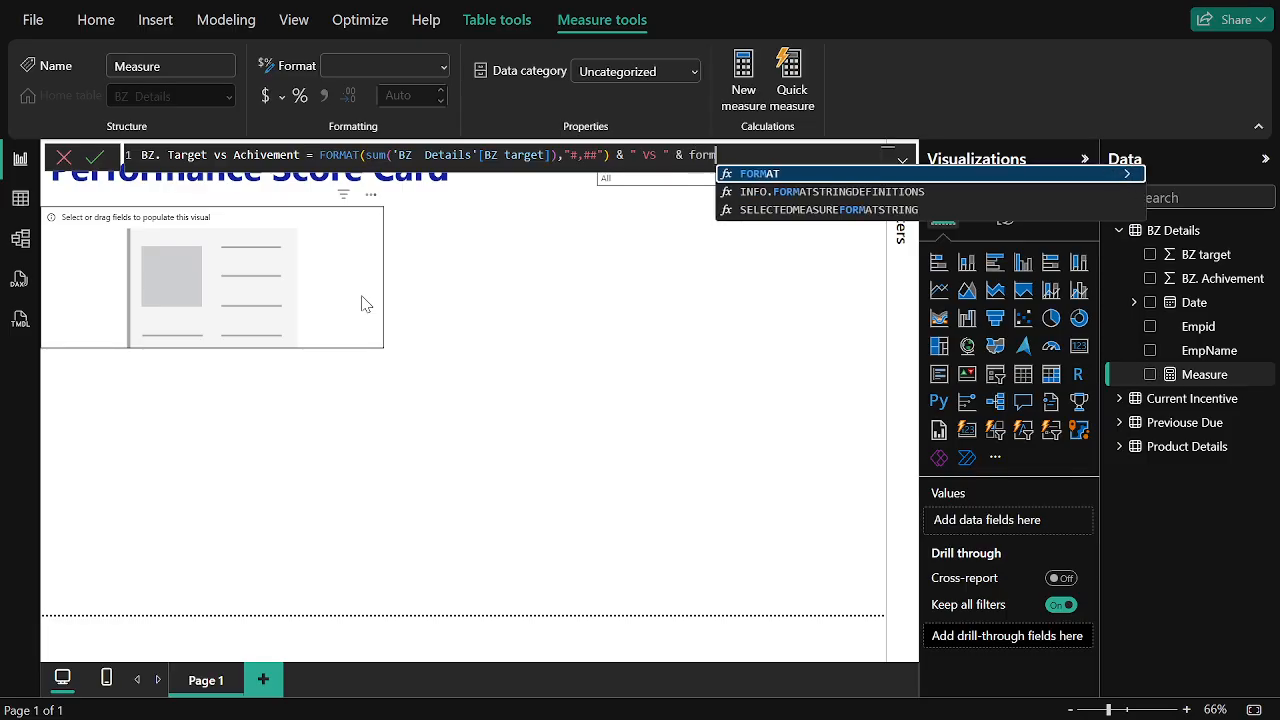
type("SUM(")
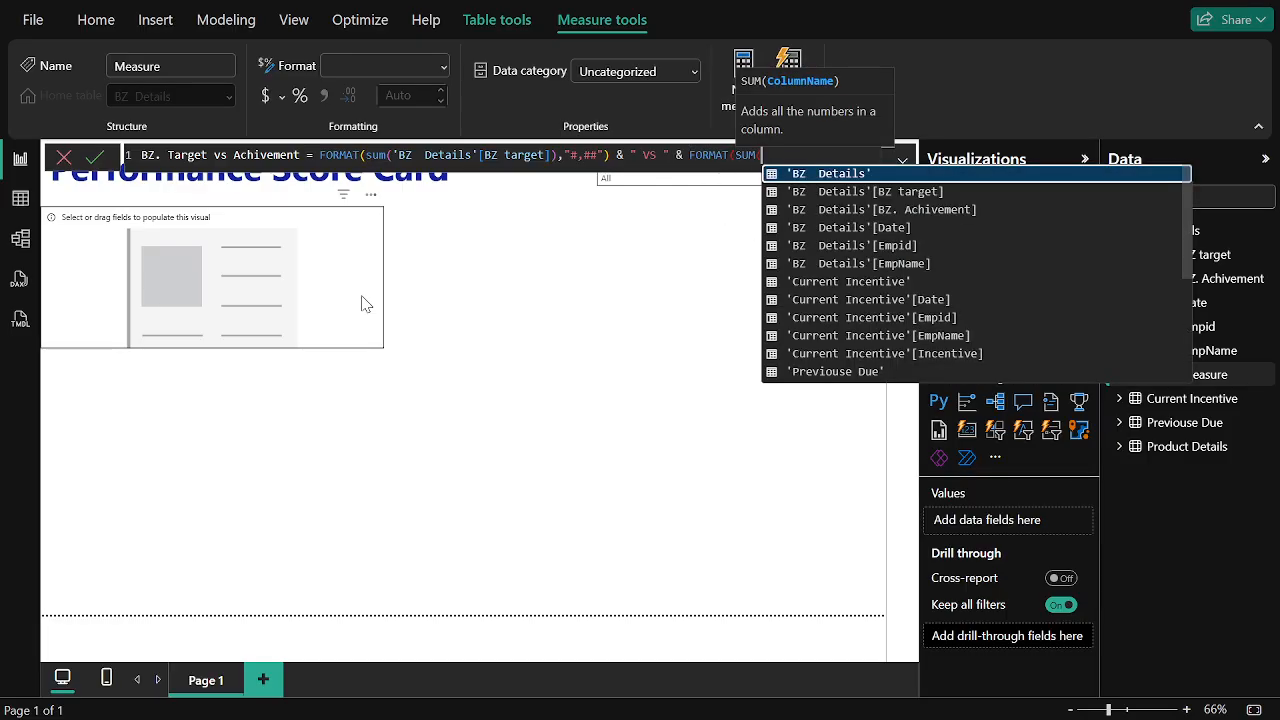
type("'B")
key("Down")
key("Down")
key("Tab")
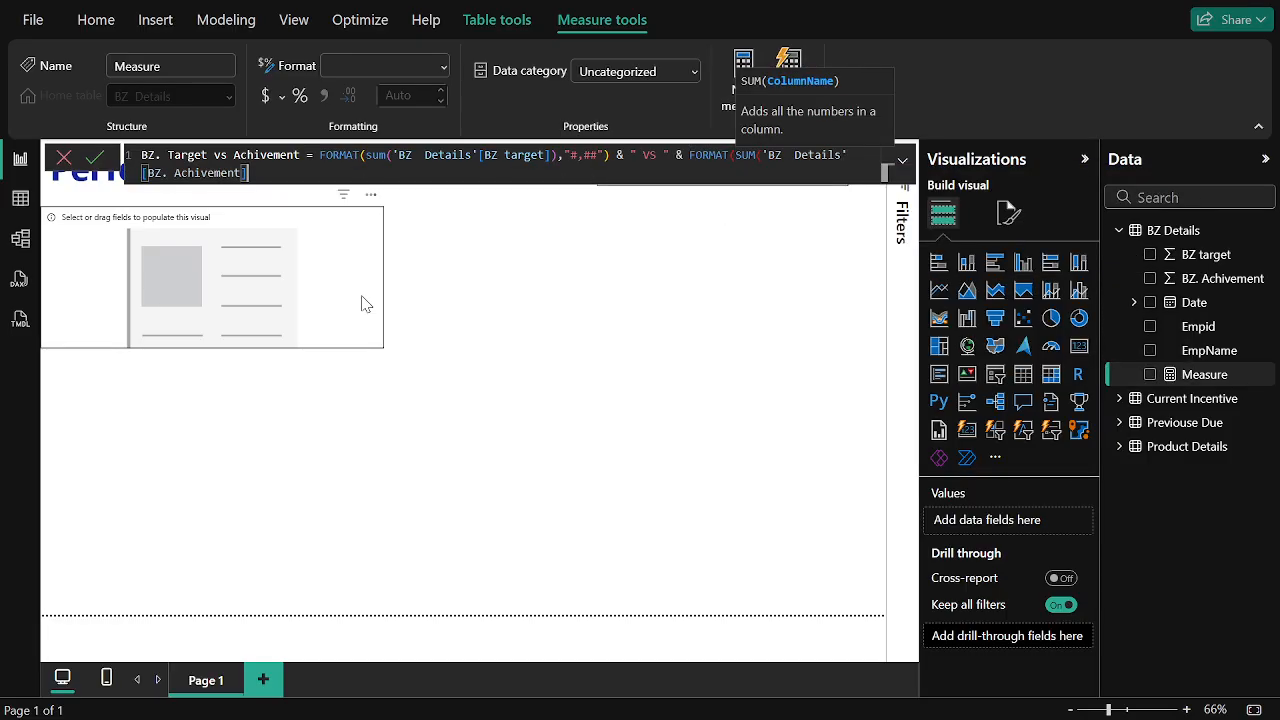
type("),\"")
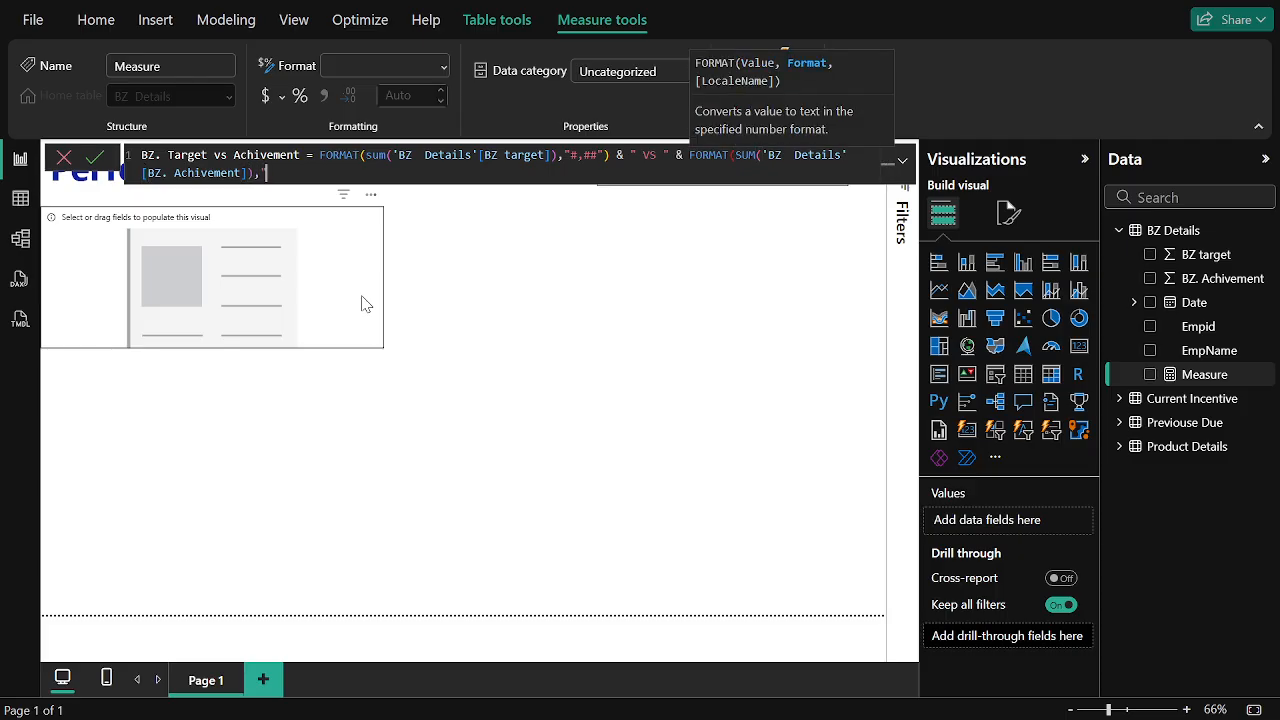
type("#,##\")")
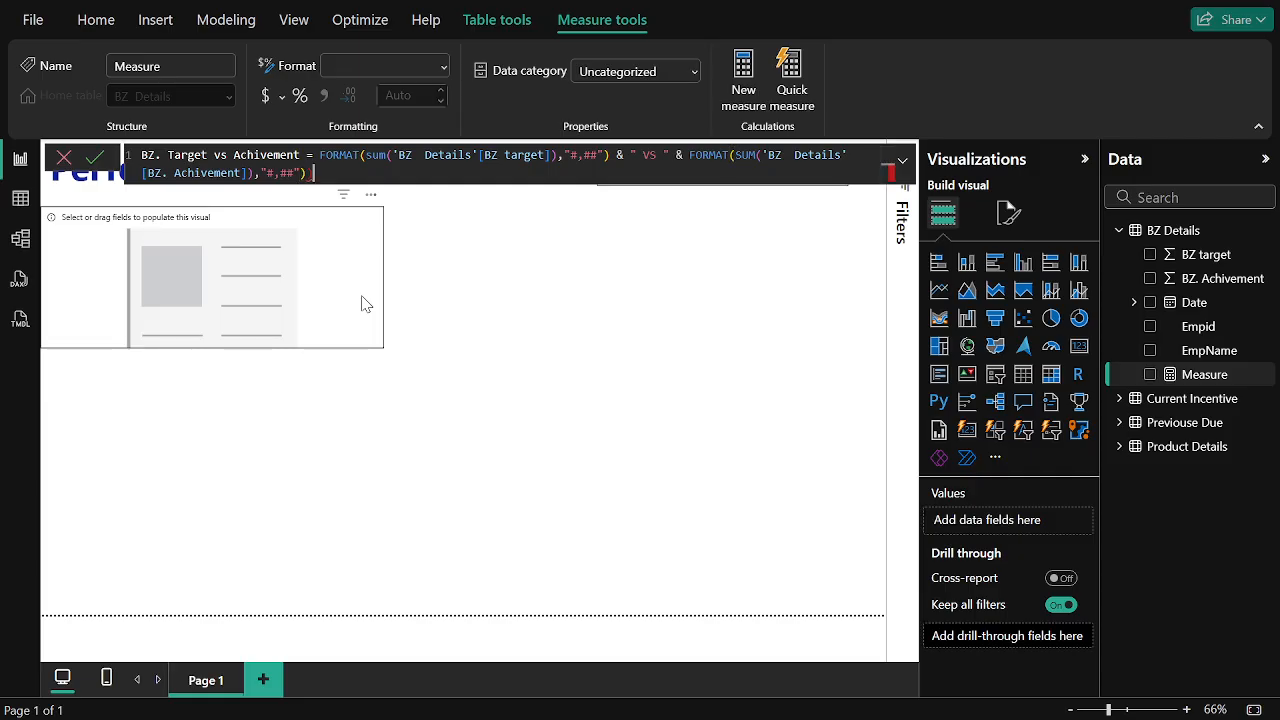
key("Return")
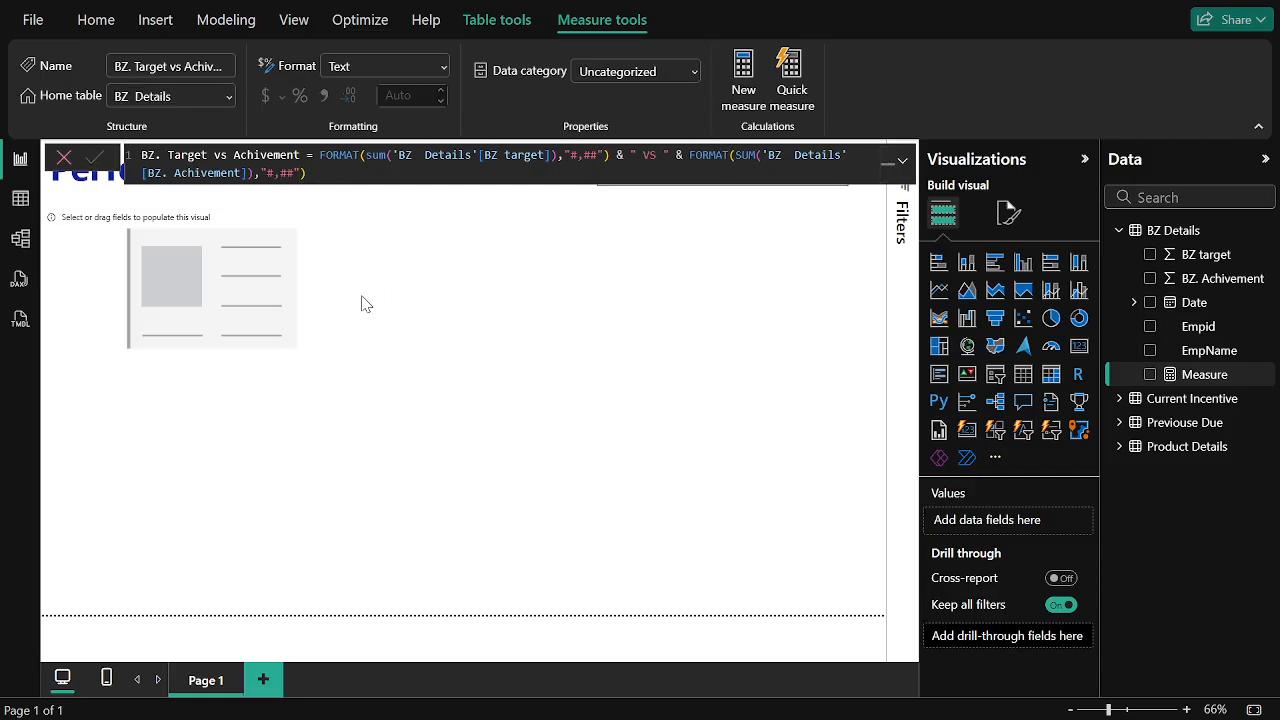
- Assign the BZ. Target vs Achivement measure to the card and shrink the card to roughly half its width
left_click(288, 333)
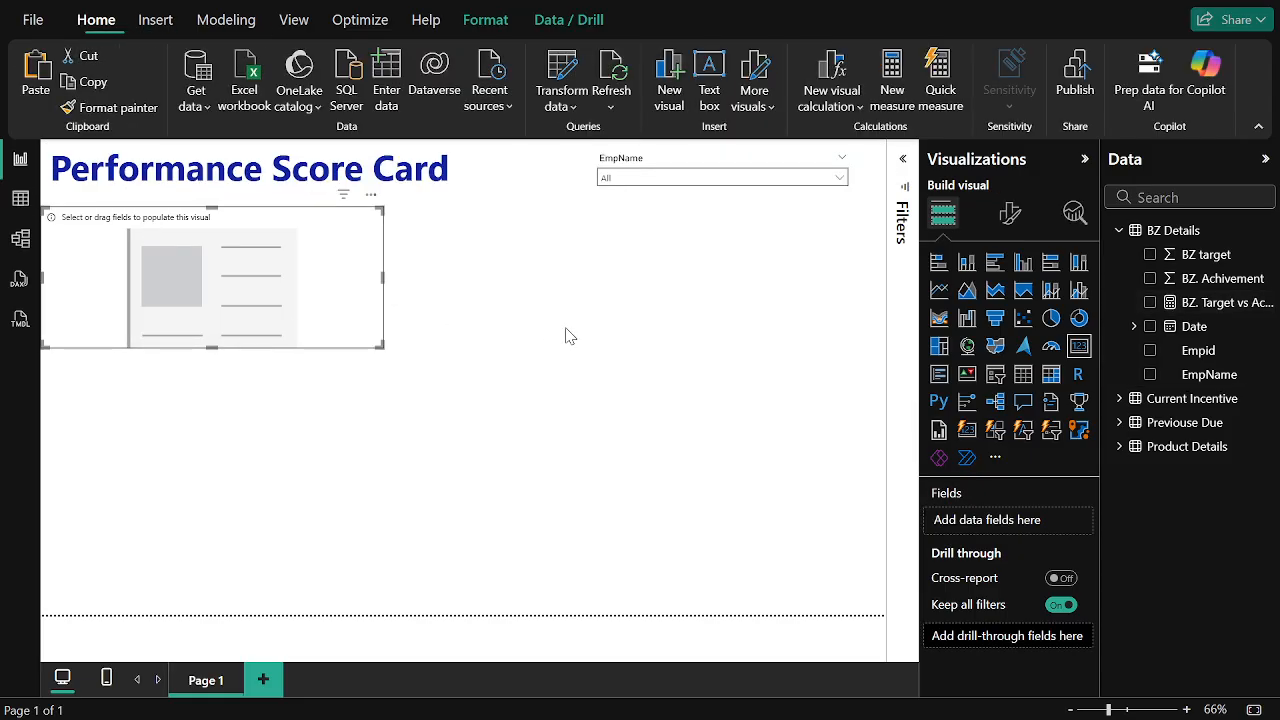
left_click(1150, 303)
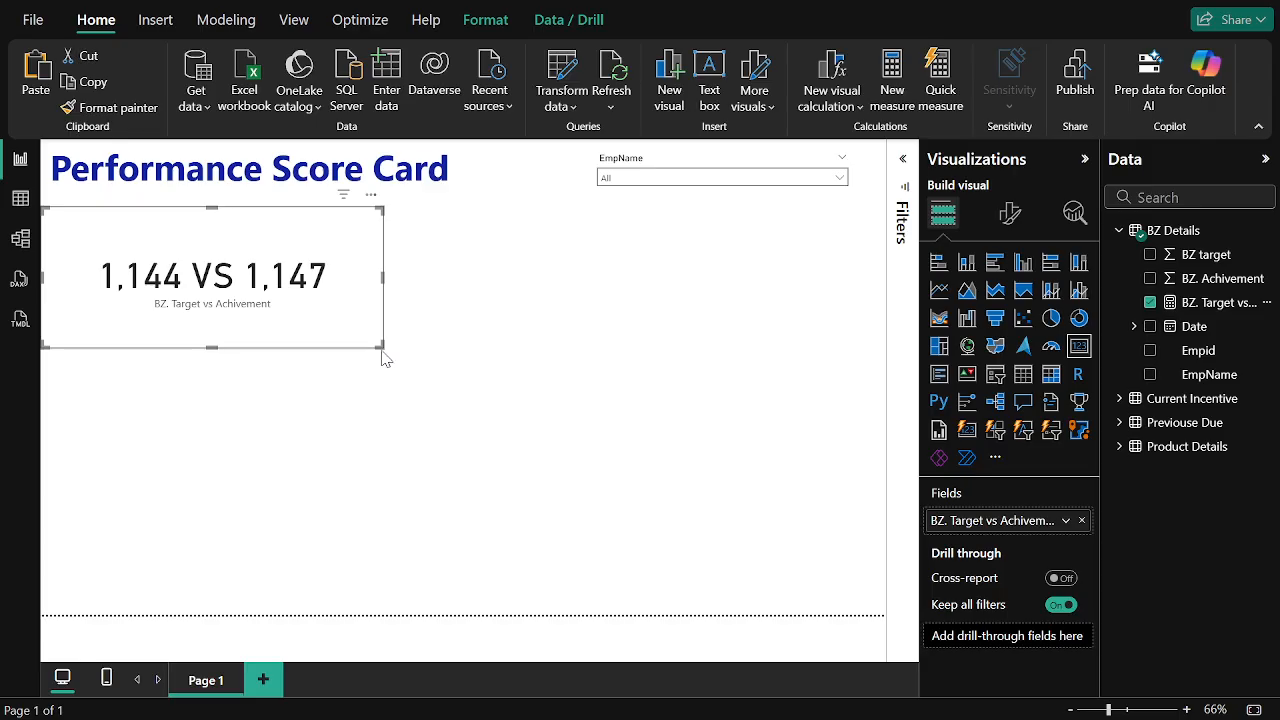
left_click_drag(377, 343, 224, 293)
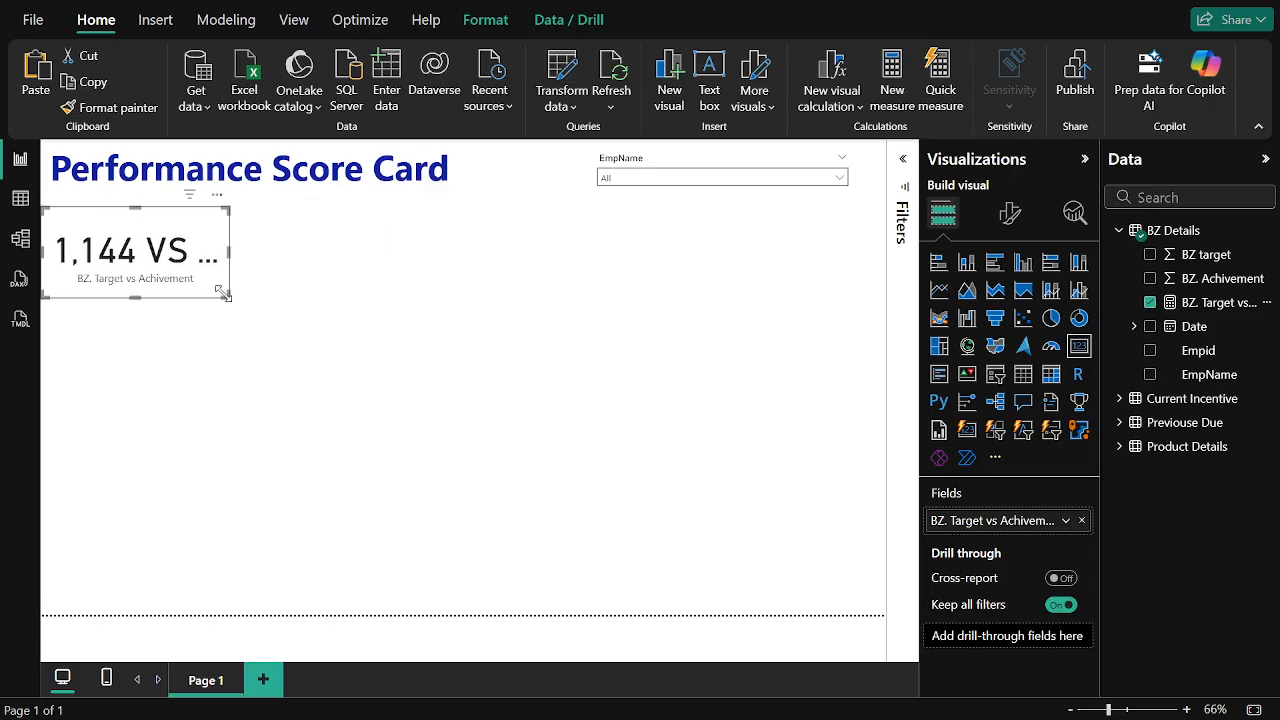
- Format the card's callout value as bold Times New Roman, size 30, in dark blue
left_click(1010, 212)
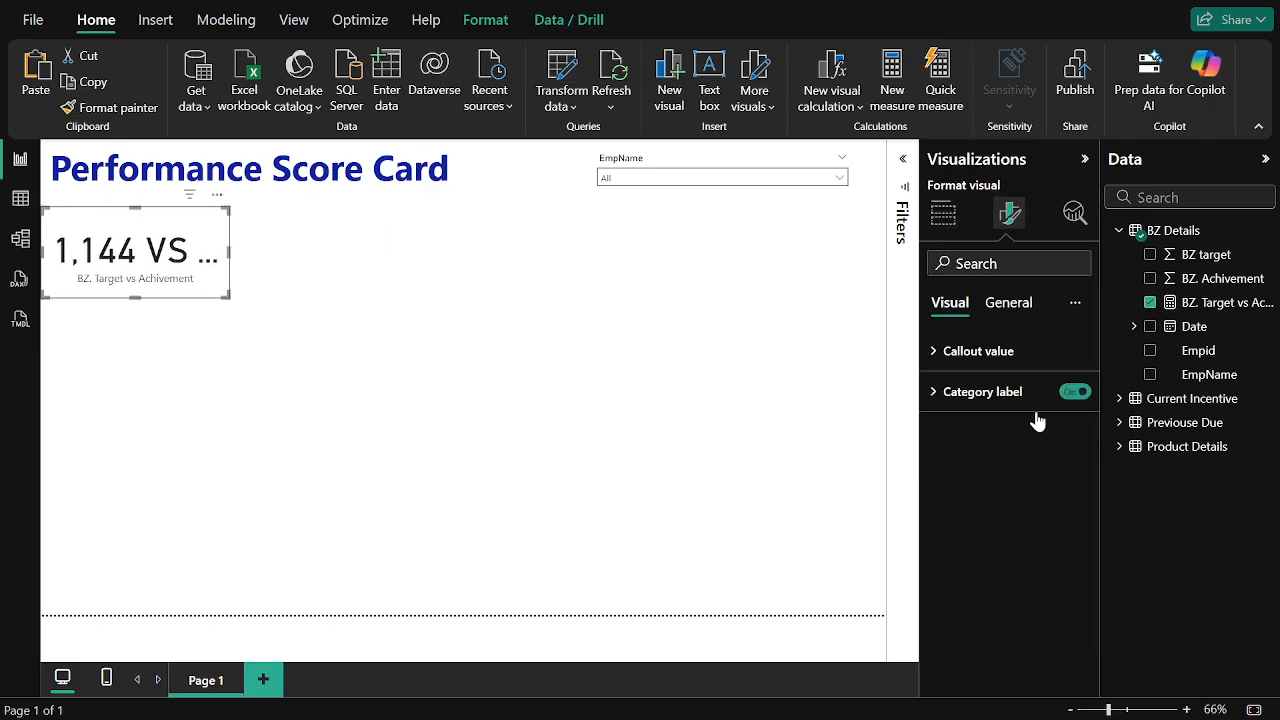
left_click(960, 355)
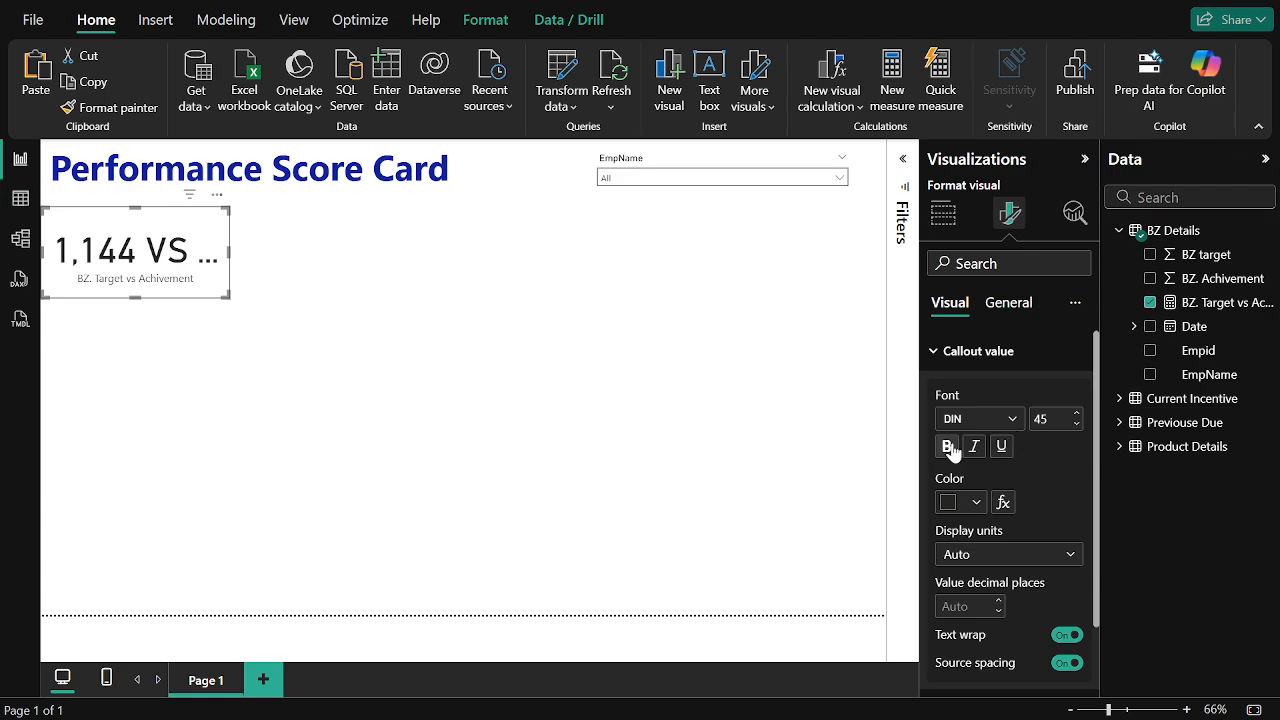
left_click(1007, 424)
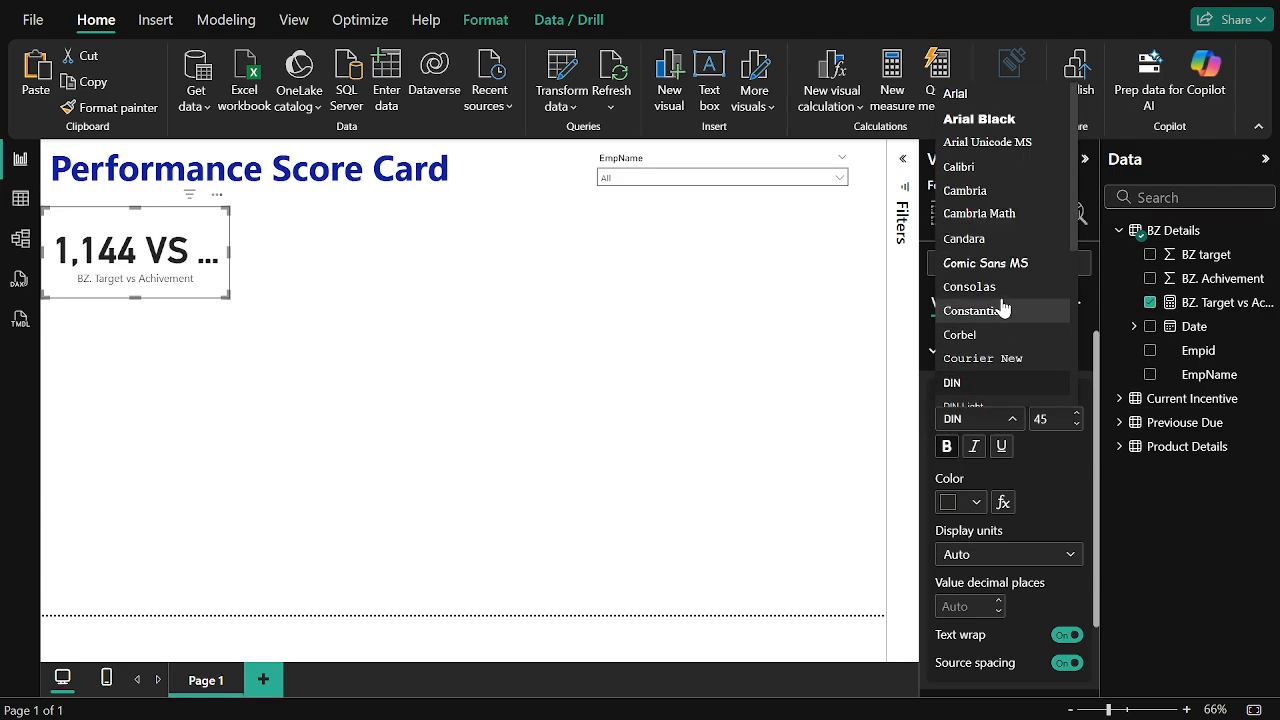
scroll(1000, 288, "down", 5)
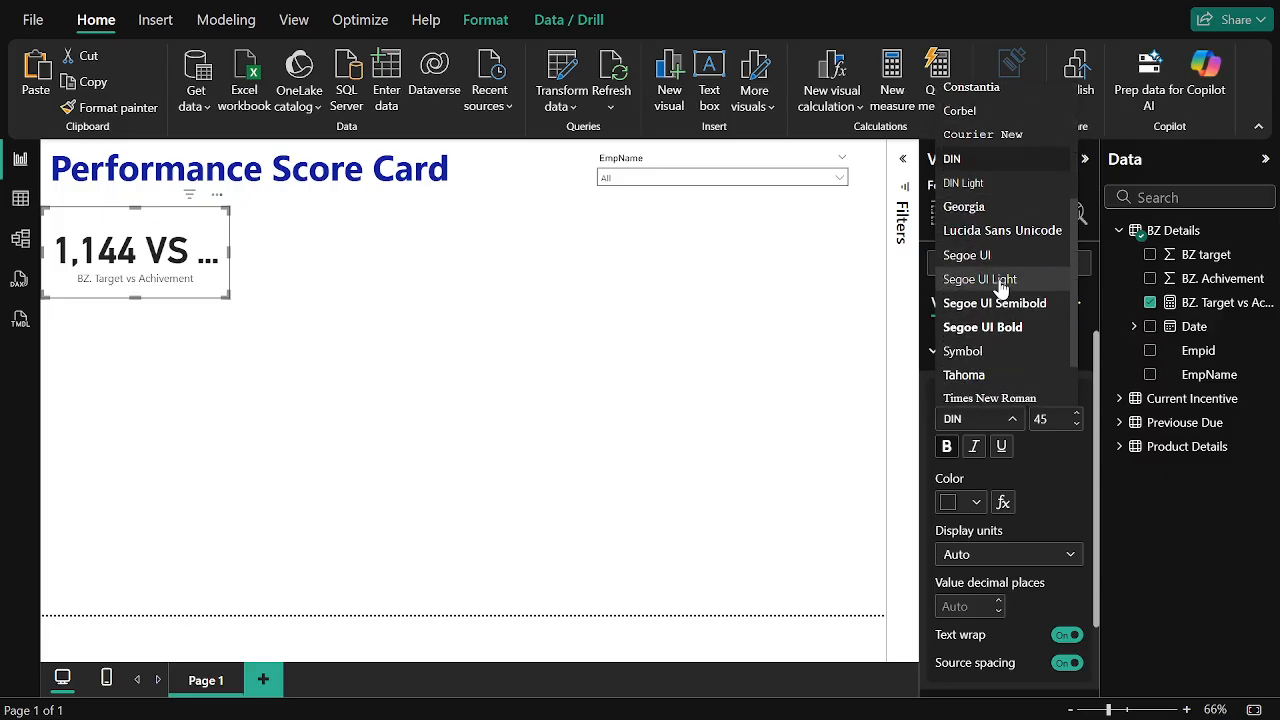
left_click(1008, 322)
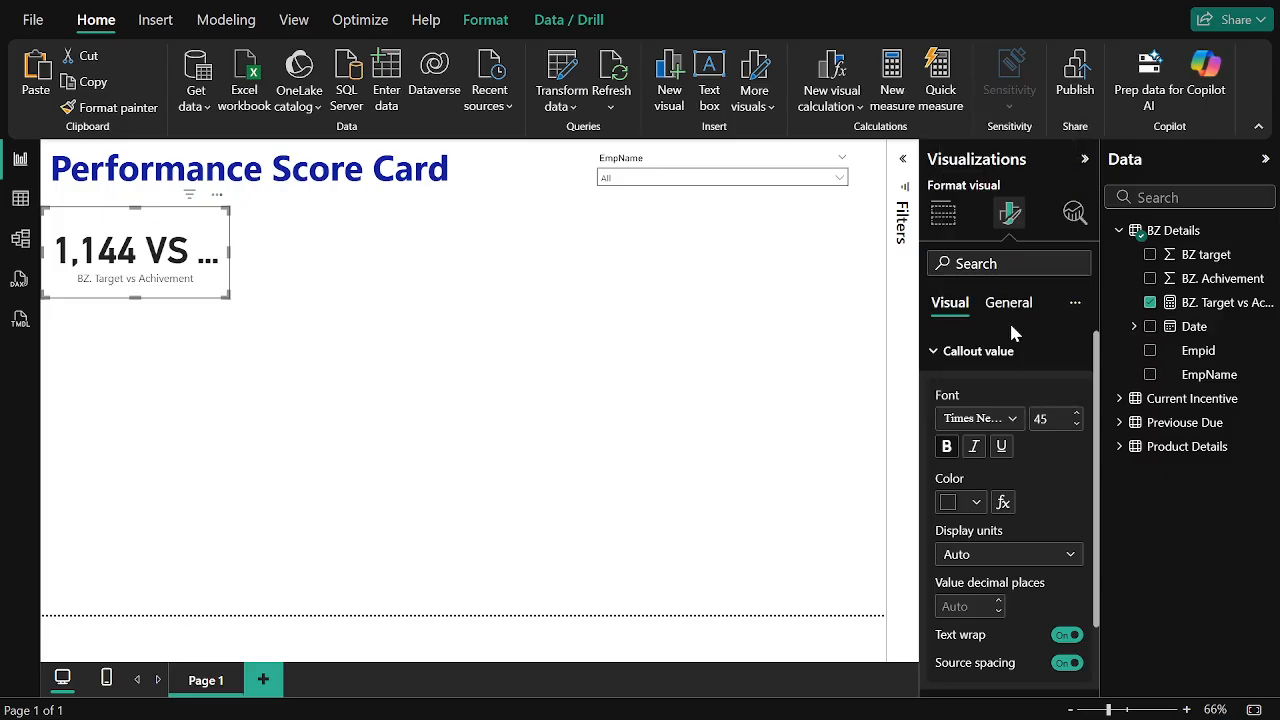
left_click(1045, 419)
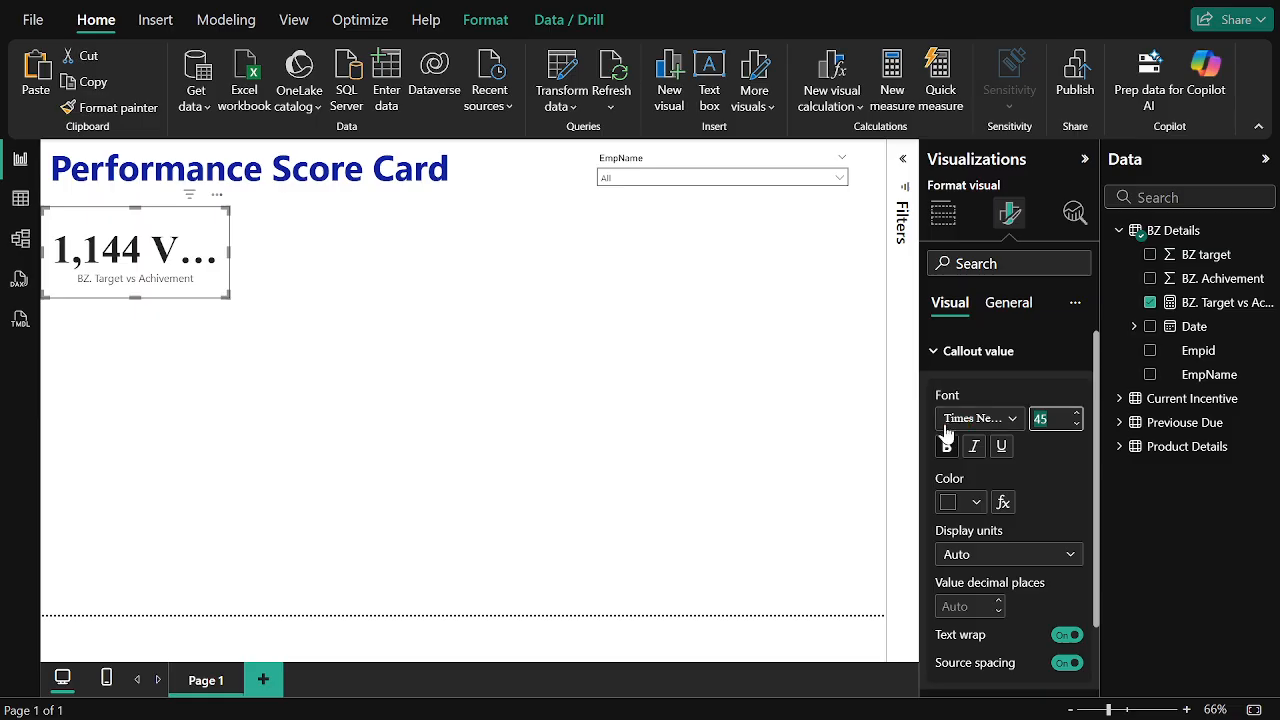
type("30")
key("Return")
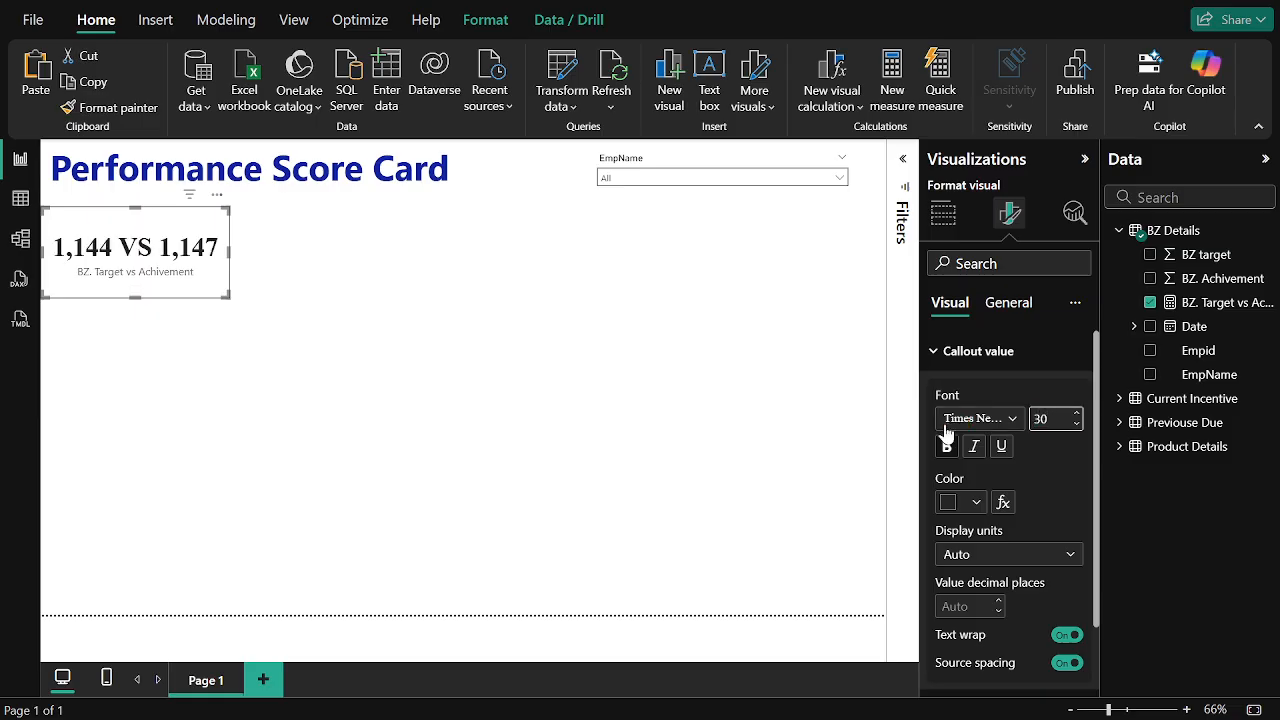
left_click(975, 506)
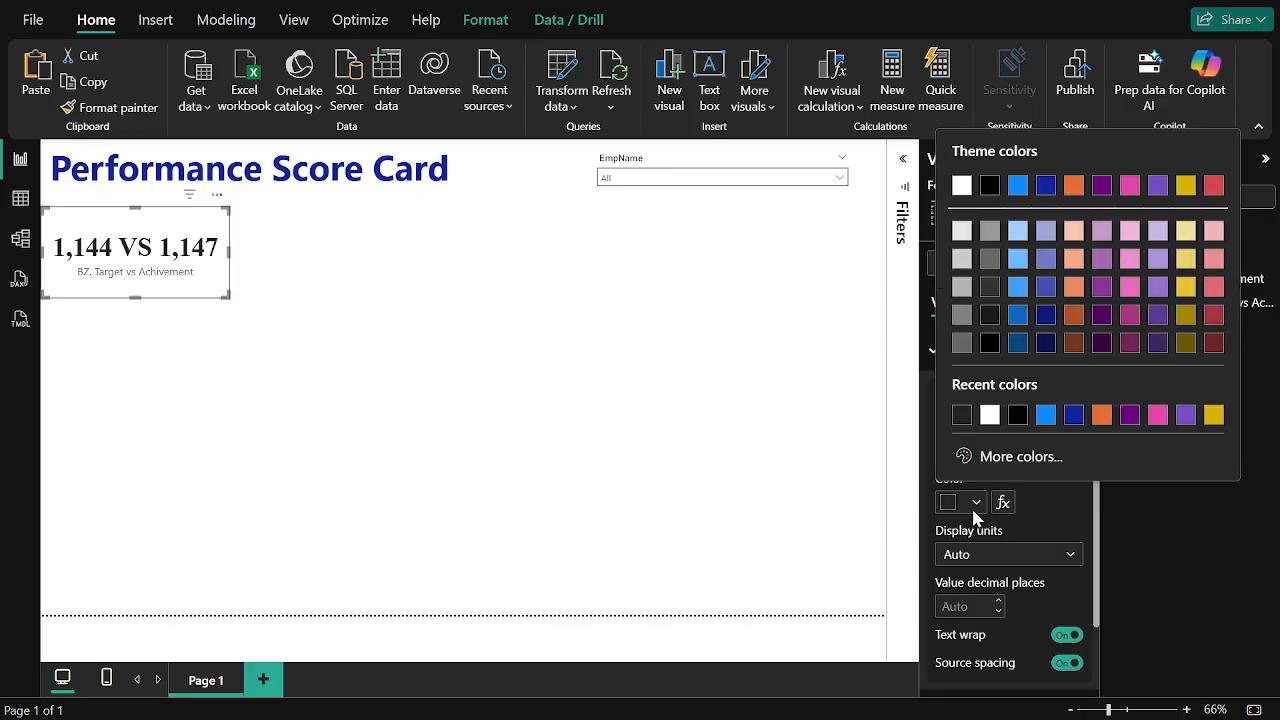
left_click(1068, 419)
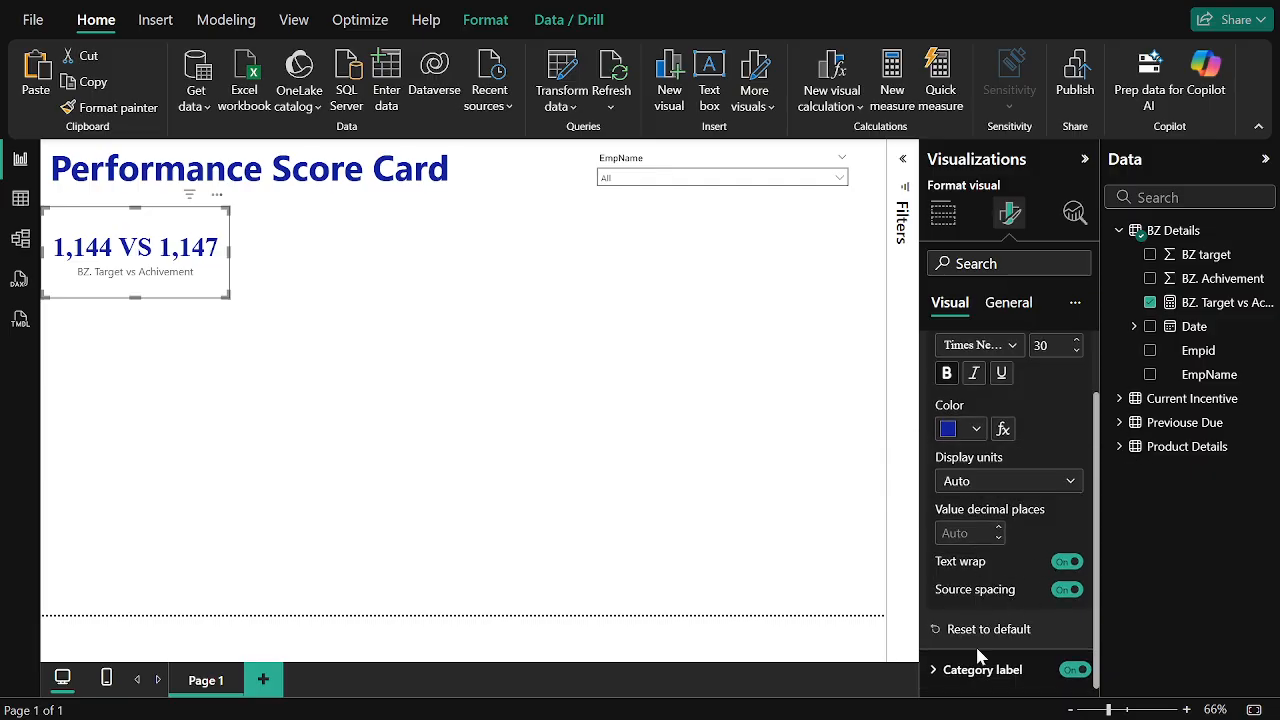
- Format the card's category label as bold and colour it the darkest shade of the theme's dark blue
left_click(967, 672)
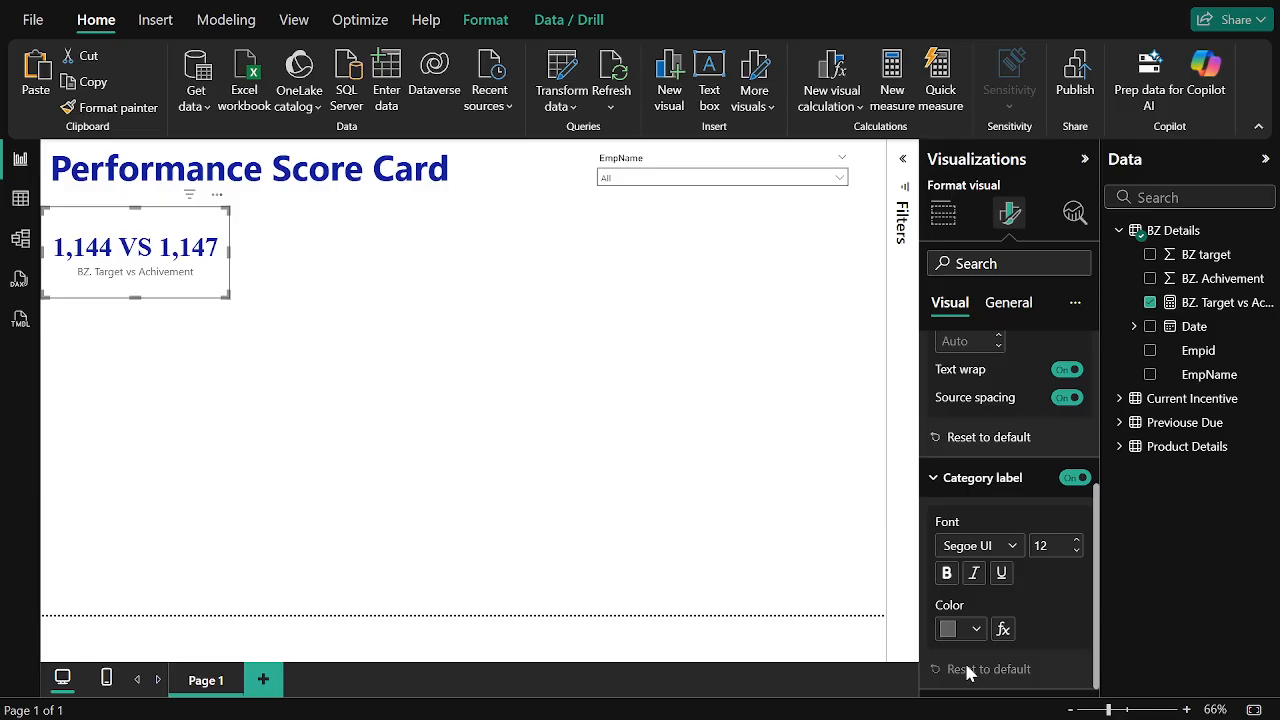
left_click(947, 574)
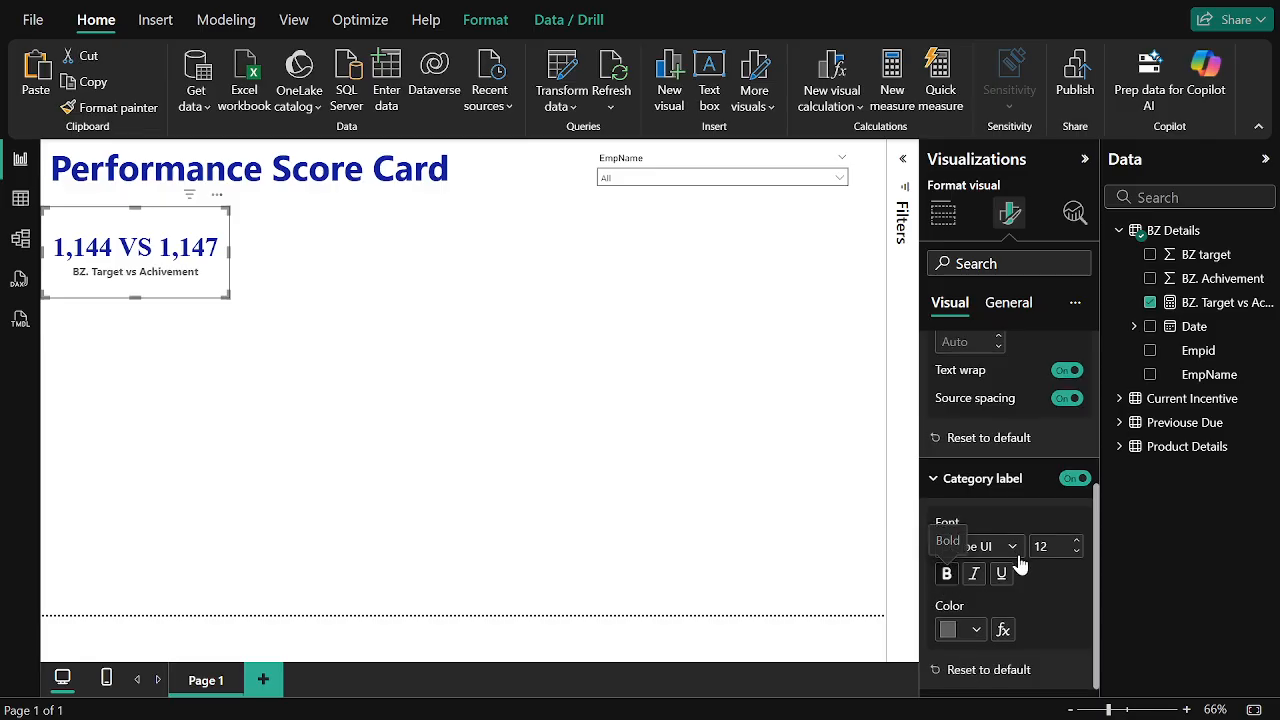
left_click(952, 630)
left_click(961, 543)
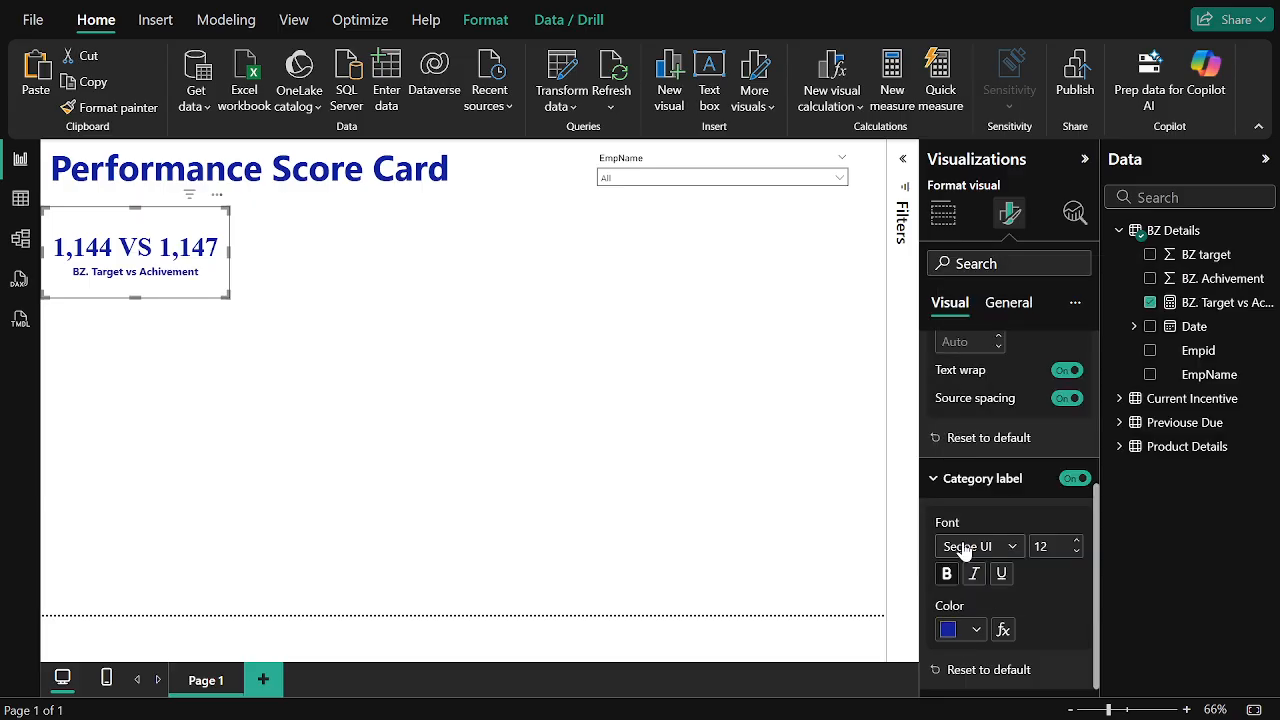
left_click(972, 629)
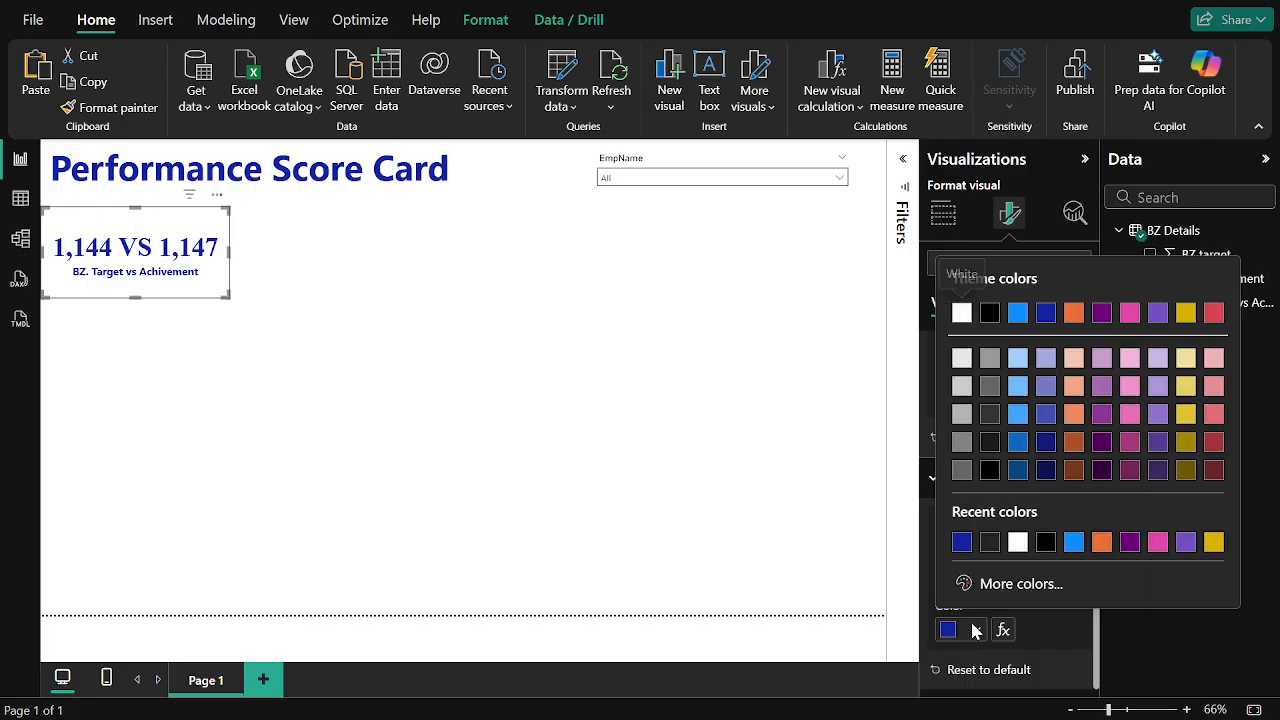
left_click(1073, 542)
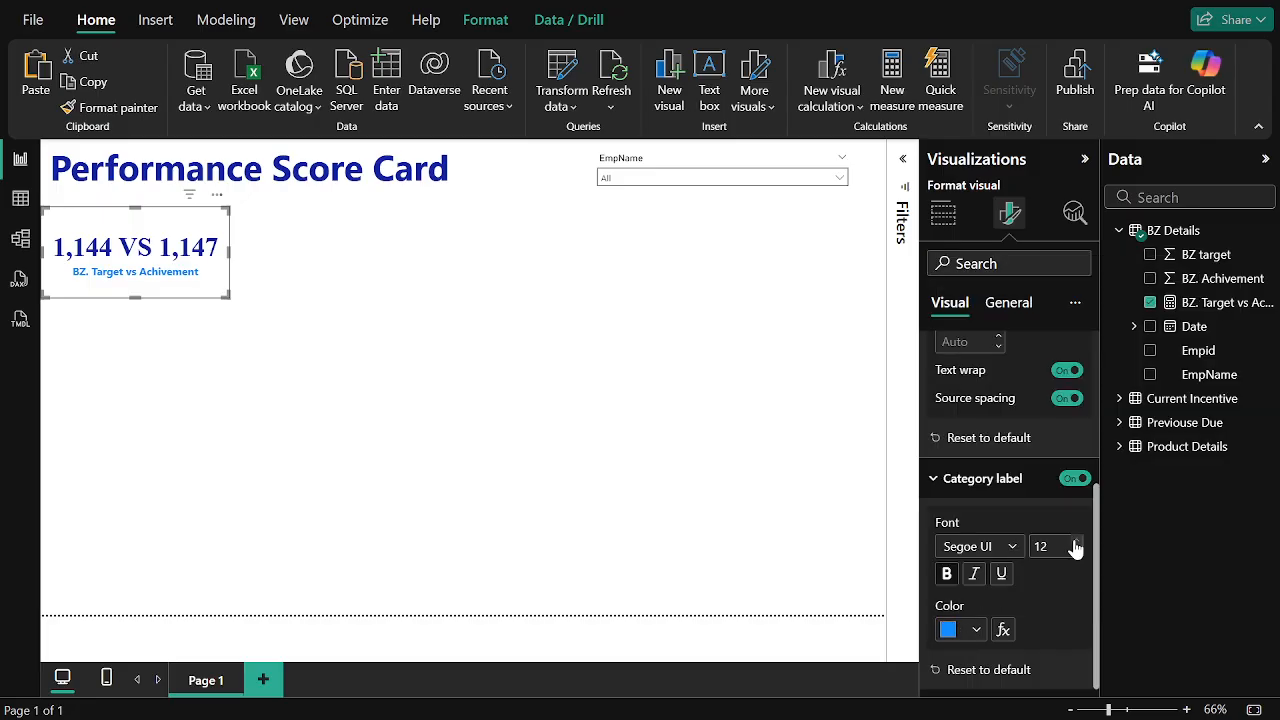
left_click(970, 629)
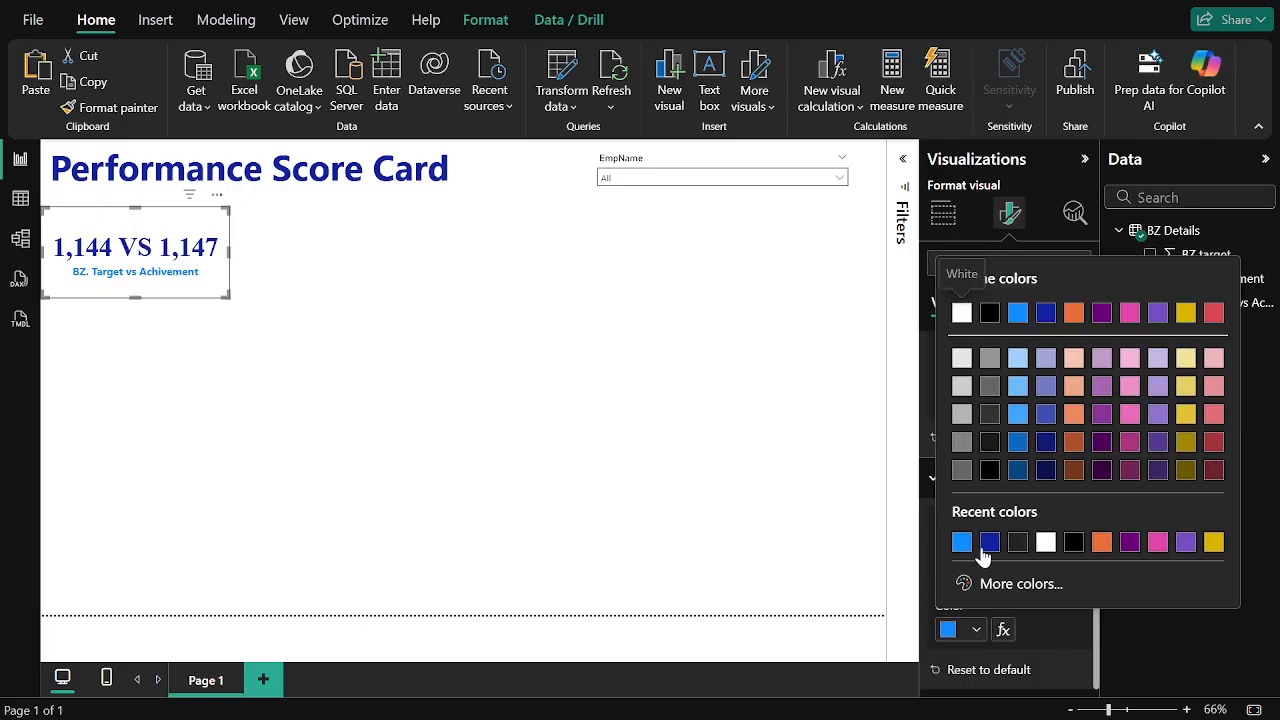
left_click(1046, 470)
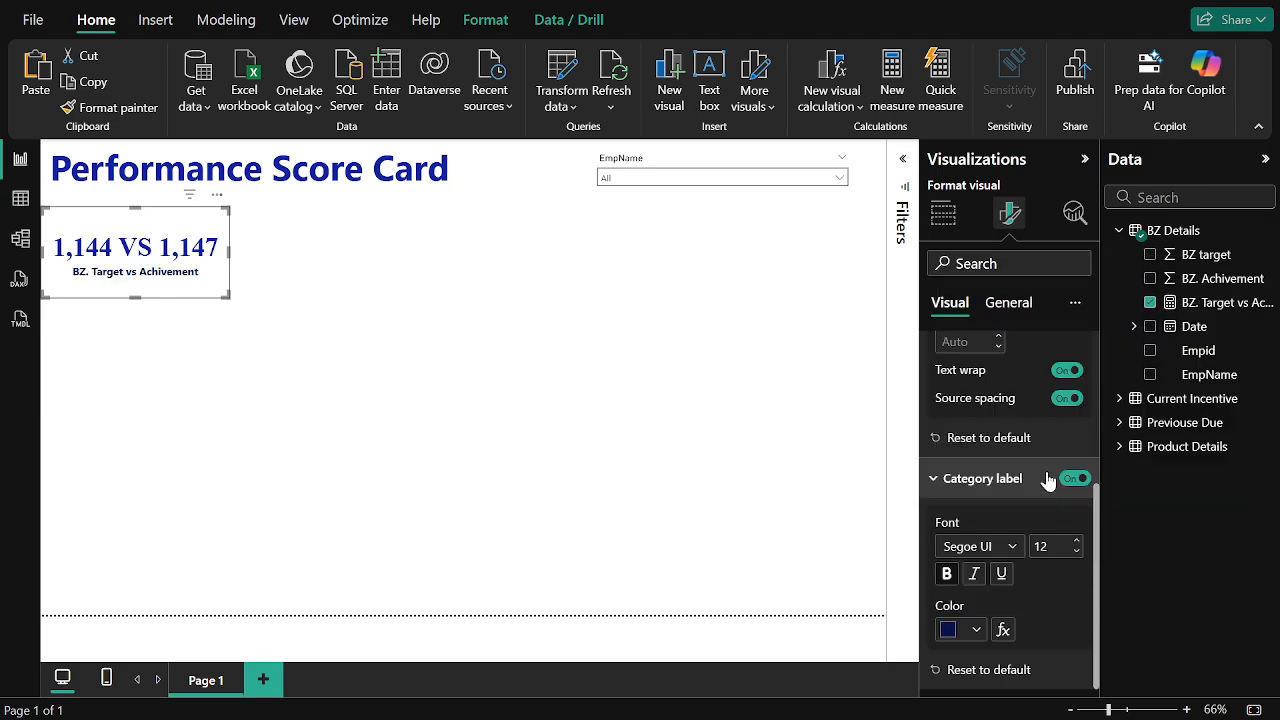
left_click(425, 370)
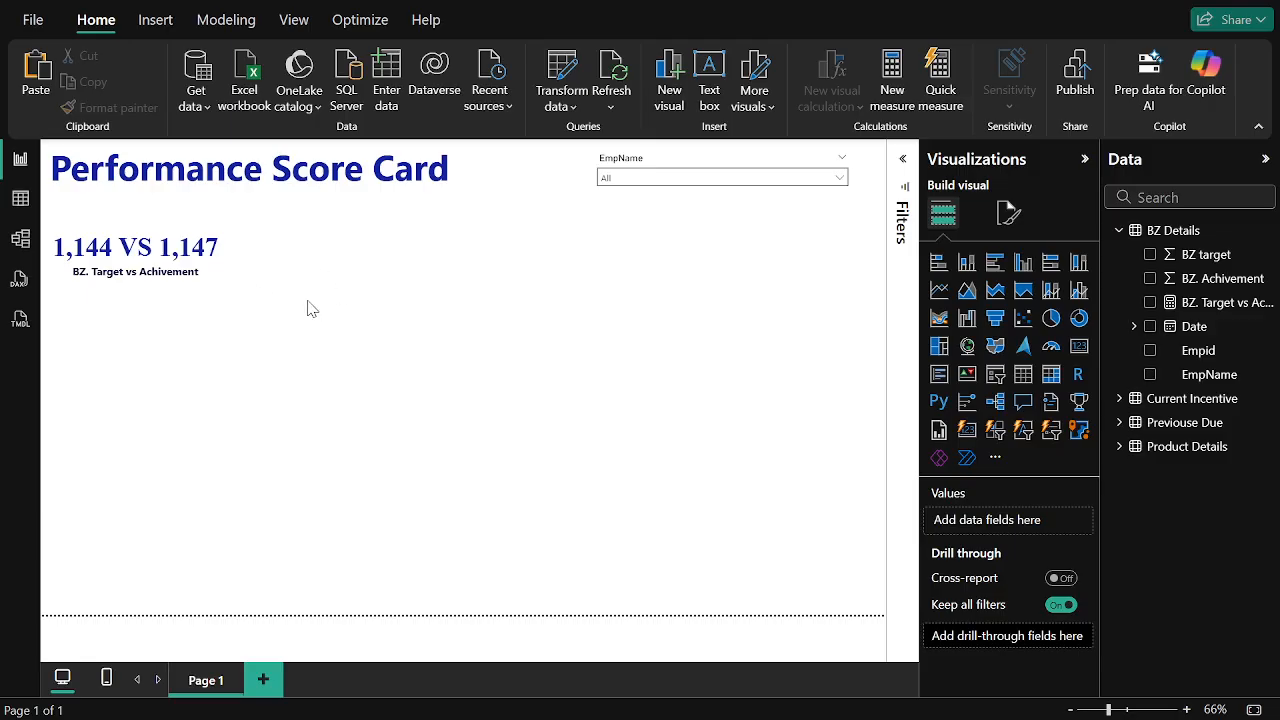
- Duplicate the BZ. Target vs Achivement card three times and arrange all four cards in a row beneath the report title
left_click(202, 290)
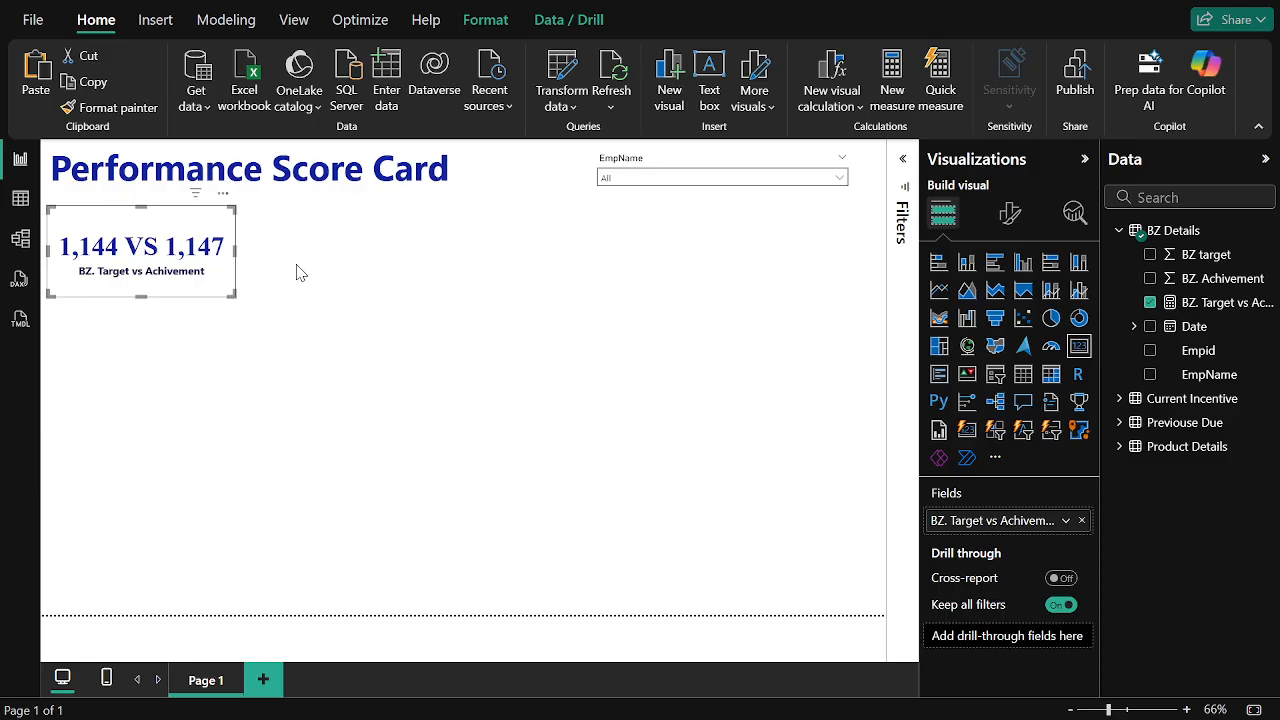
key("ctrl+c")
key("ctrl+v")
left_click_drag(200, 277, 788, 274)
key("ctrl+v")
key("ctrl+v")
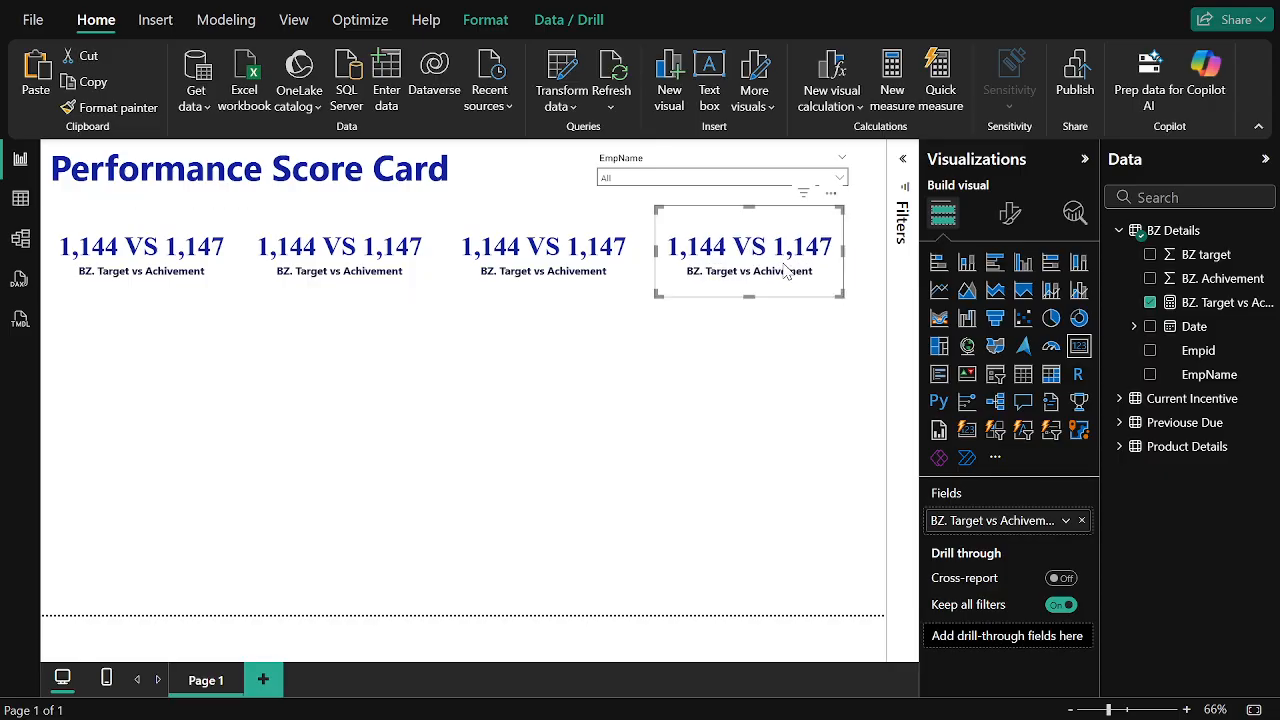
left_click(556, 382)
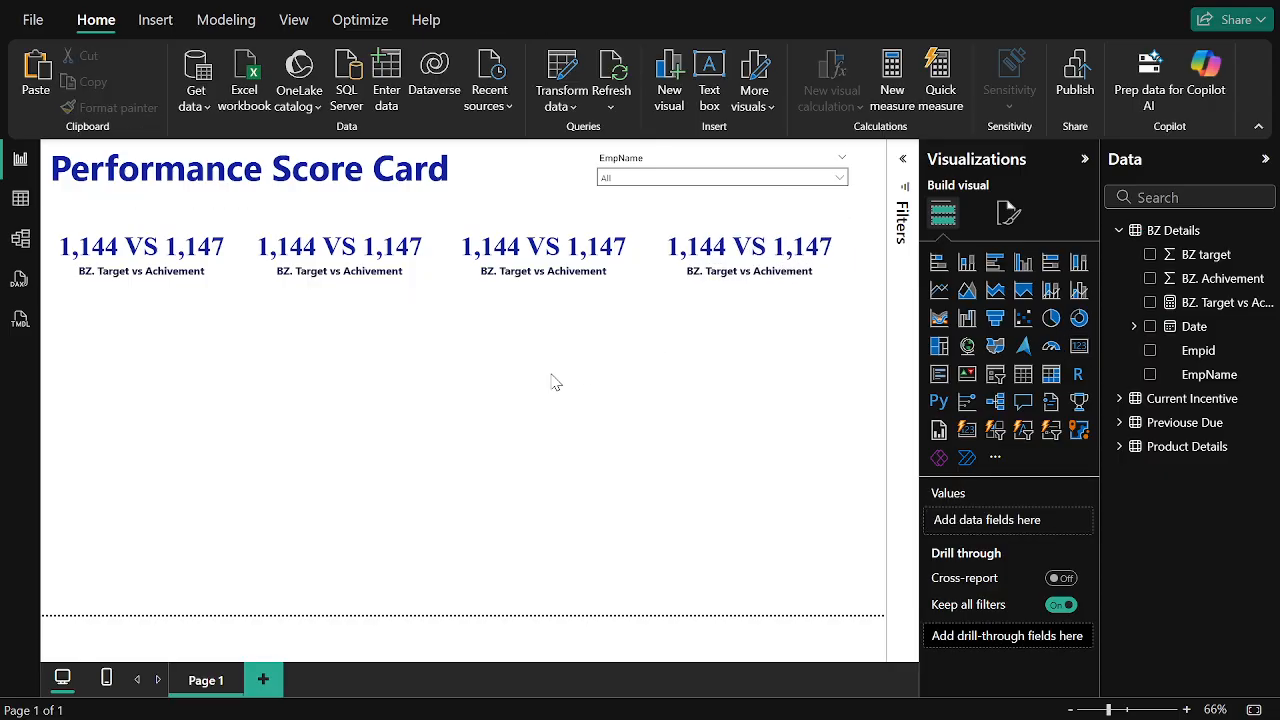
- Create a new measure from a copy of the BZ. Target vs Achivement formula and name it Product Target vs Achivement
left_click(397, 272)
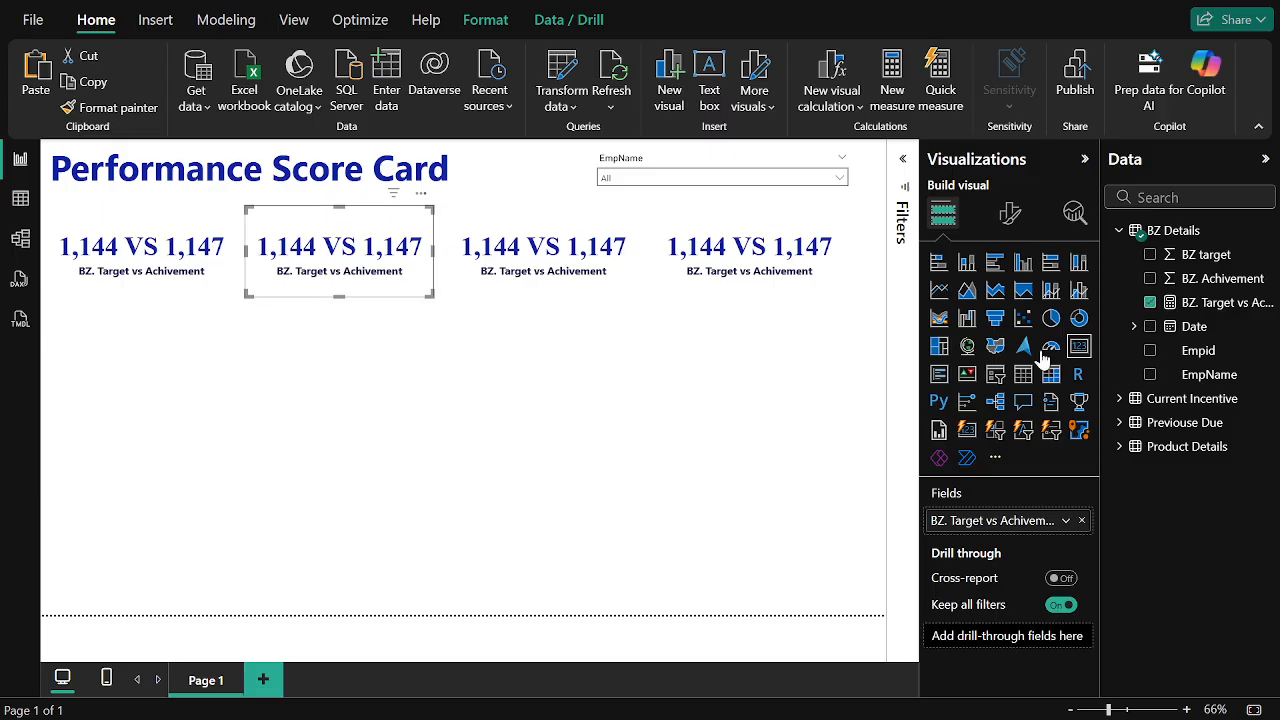
left_click(1217, 304)
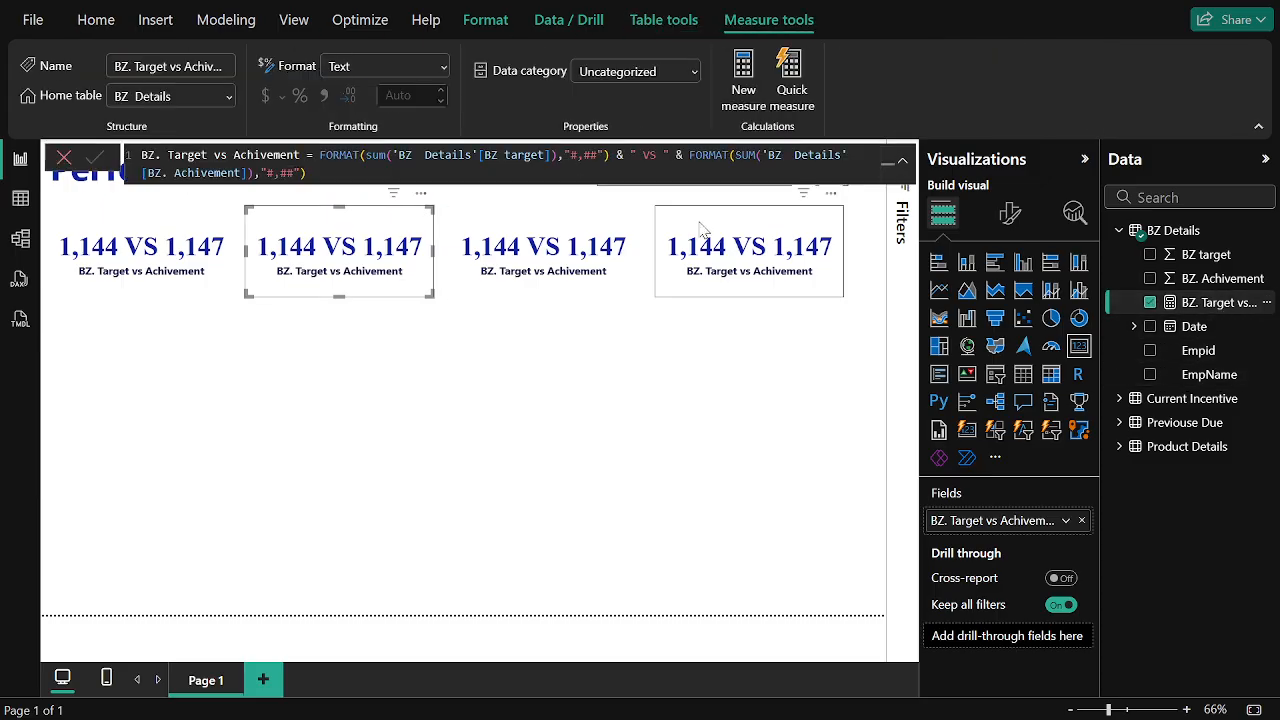
left_click(611, 172)
key("ctrl+a")
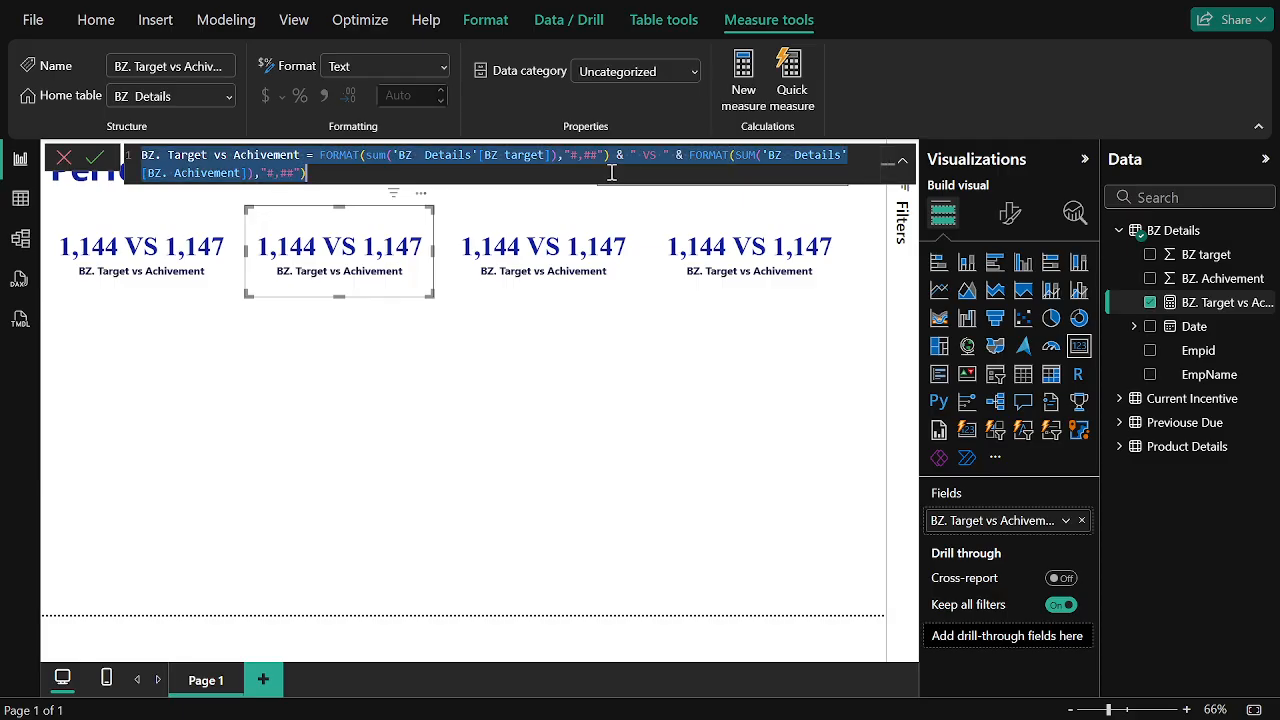
left_click(597, 380)
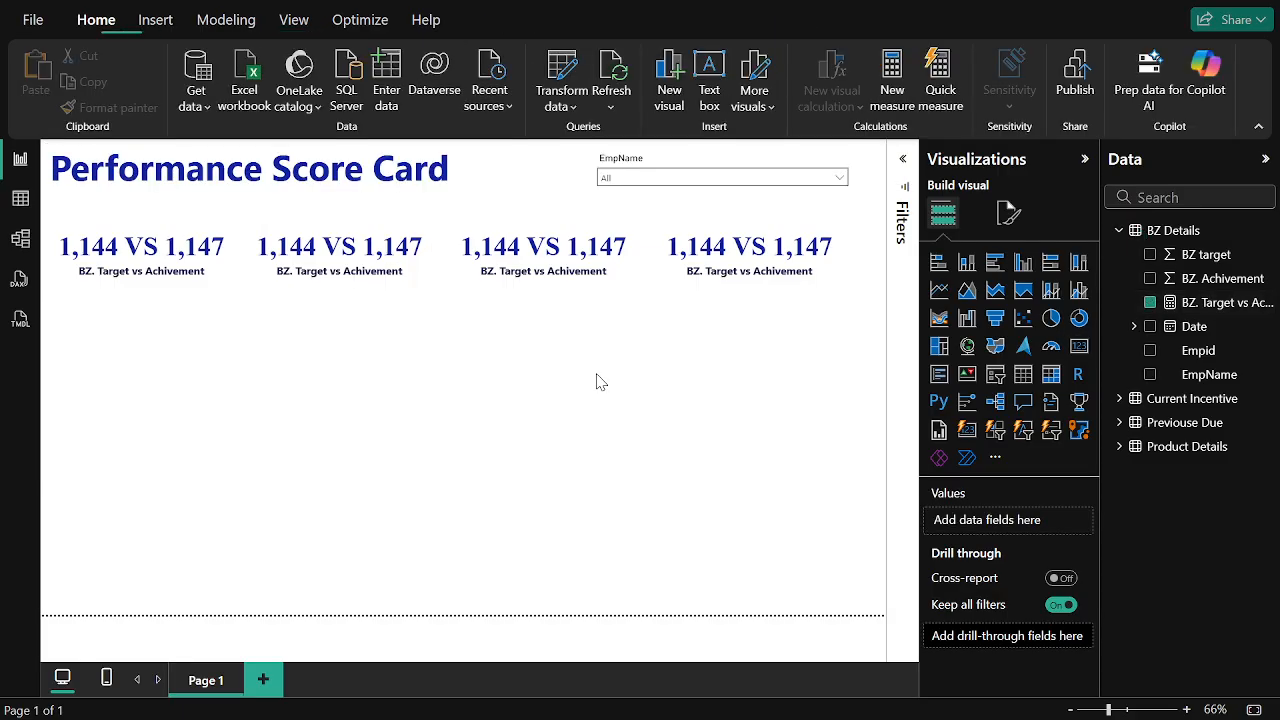
left_click(913, 95)
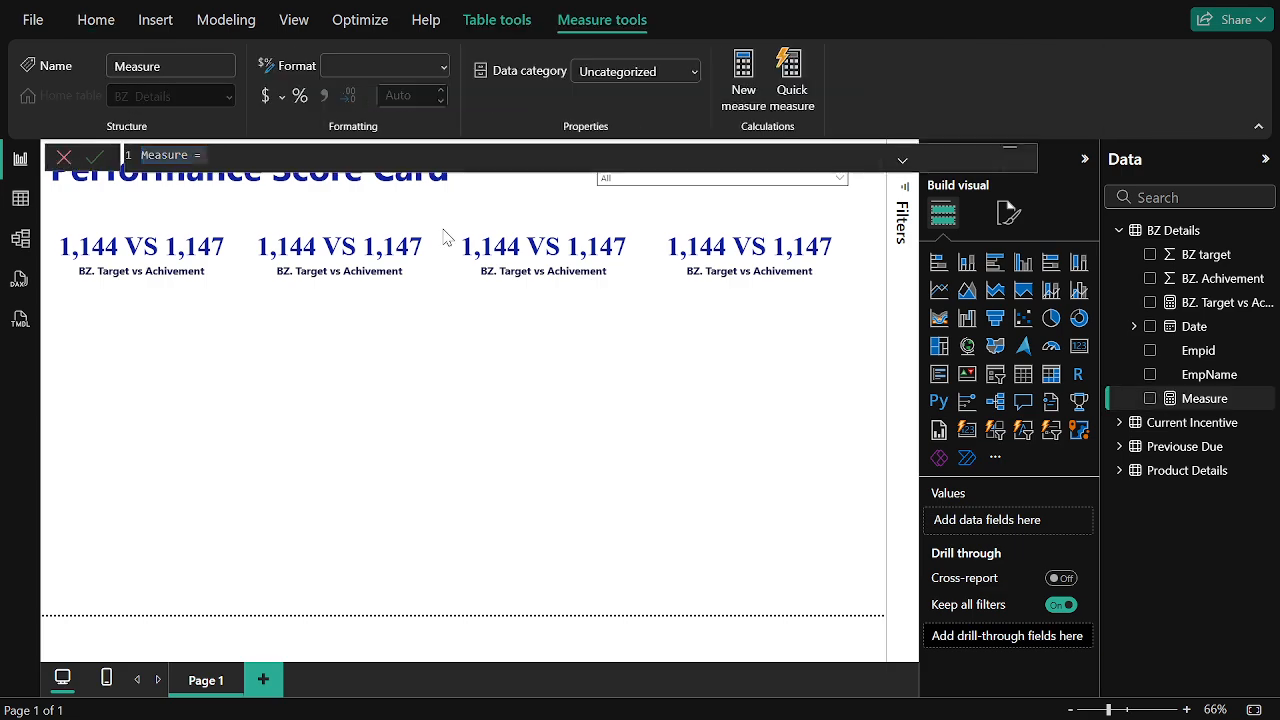
key("ctrl+v")
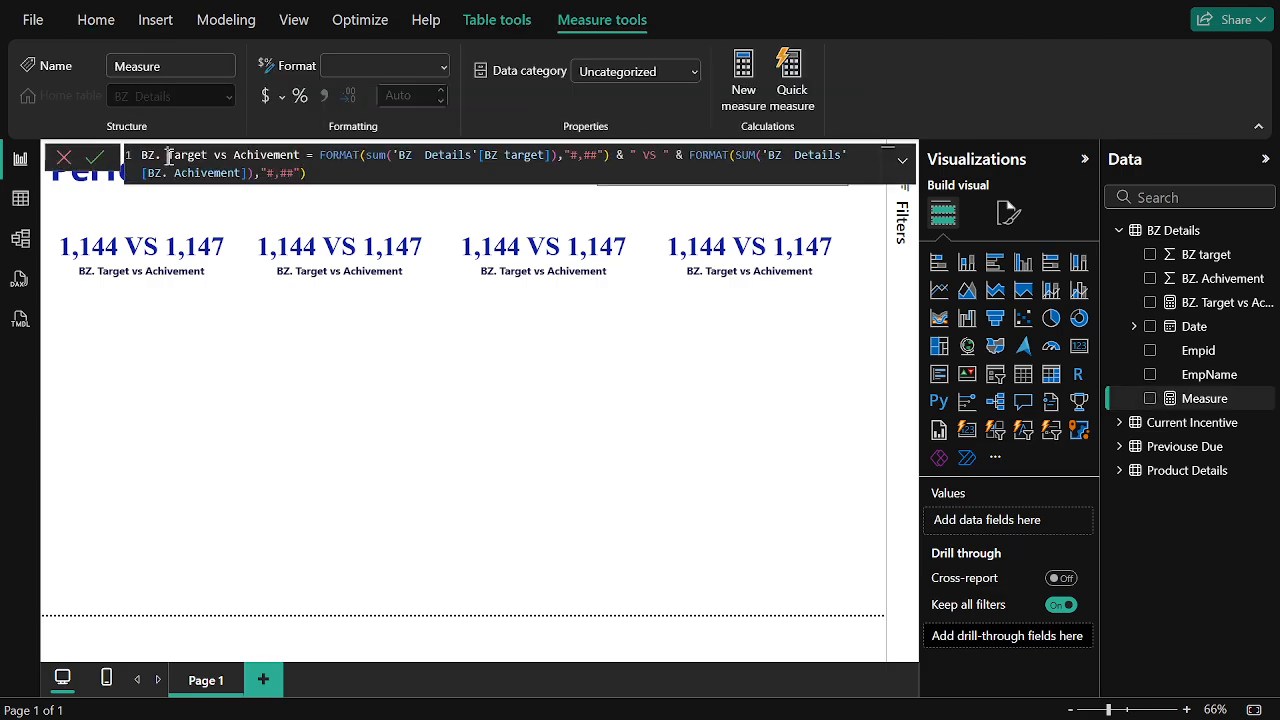
left_click_drag(168, 157, 141, 156)
type("Product")
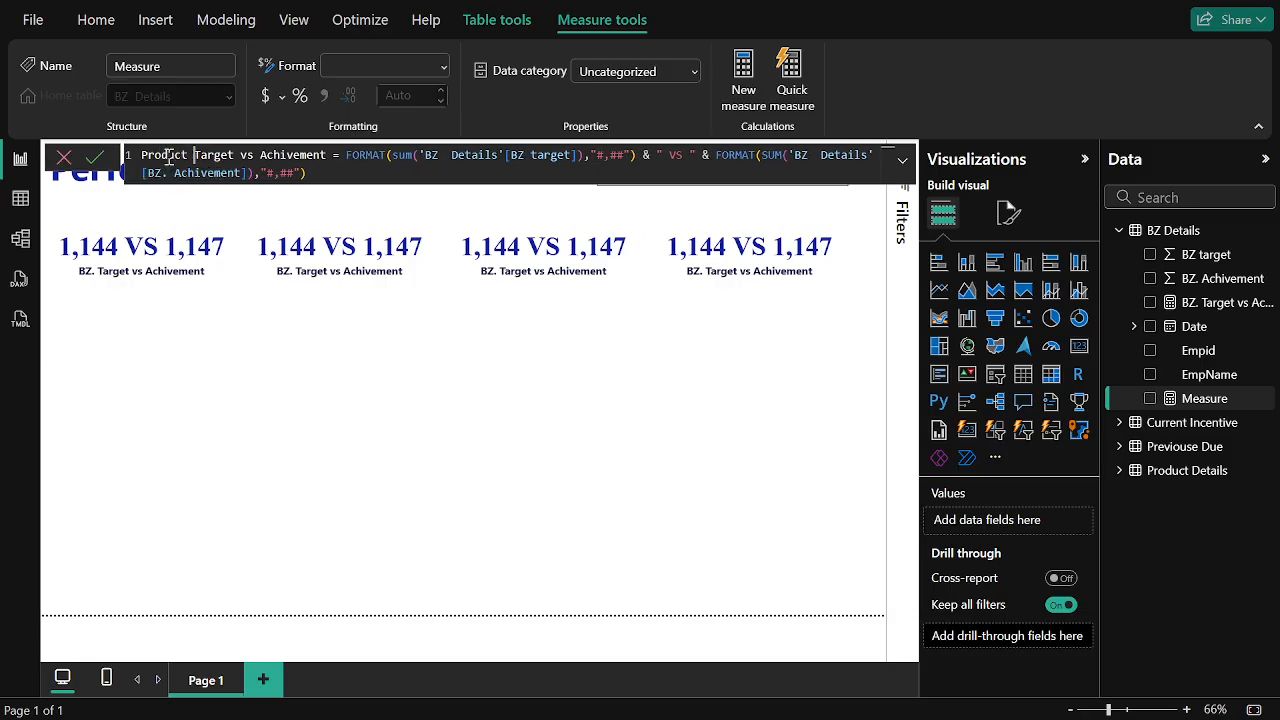
key("BackSpace")
- Replace the column in the formula's first sum with 'Product Details'[Product Target]
key("ctrl+Right")
key("ctrl+Right")
key("ctrl+Right")
key("Right")
key("Right")
key("shift+Right")
key("shift+Right")
key("shift+Right")
key("shift+Right")
key("shift+Right")
key("shift+Right")
key("shift+Right")
key("shift+Right")
key("shift+Right")
key("shift+Right")
key("shift+Right")
key("shift+Right")
key("shift+Right")
key("shift+Right")
key("shift+Right")
key("shift+Right")
key("shift+Right")
key("shift+Right")
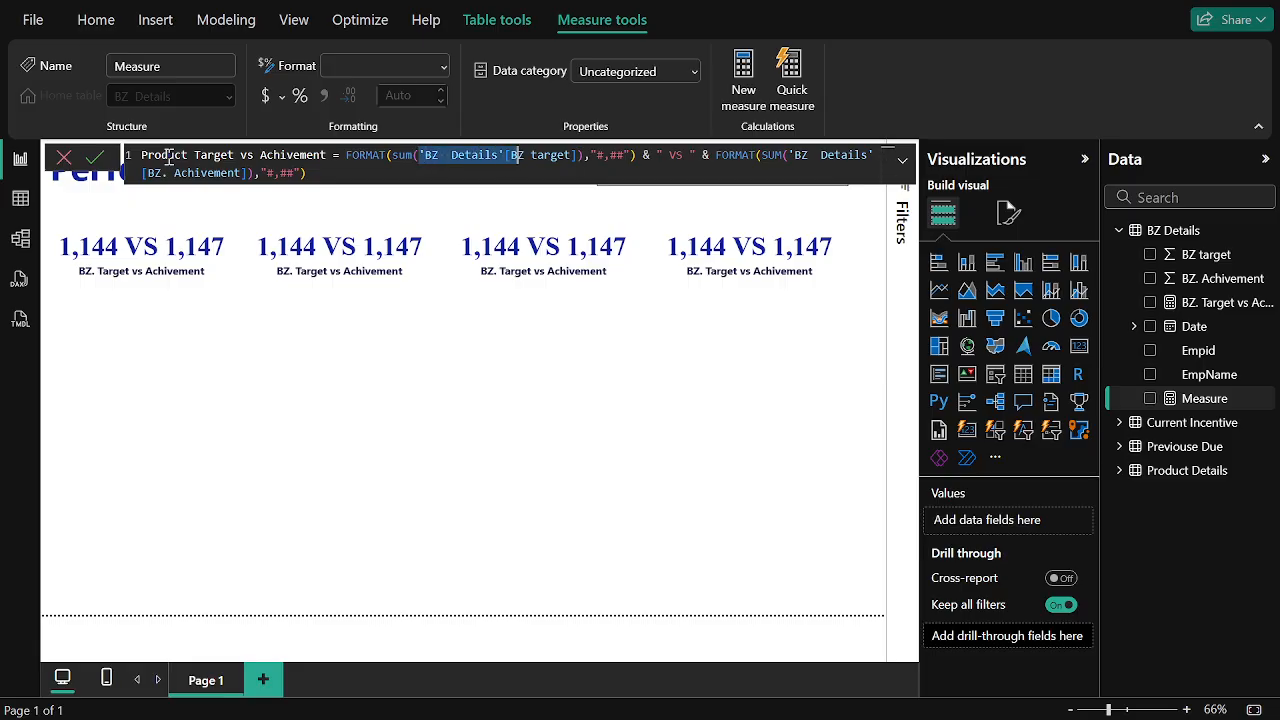
key("shift+Right")
key("shift+Right")
key("shift+Right")
key("shift+Right")
key("shift+Right")
key("shift+Right")
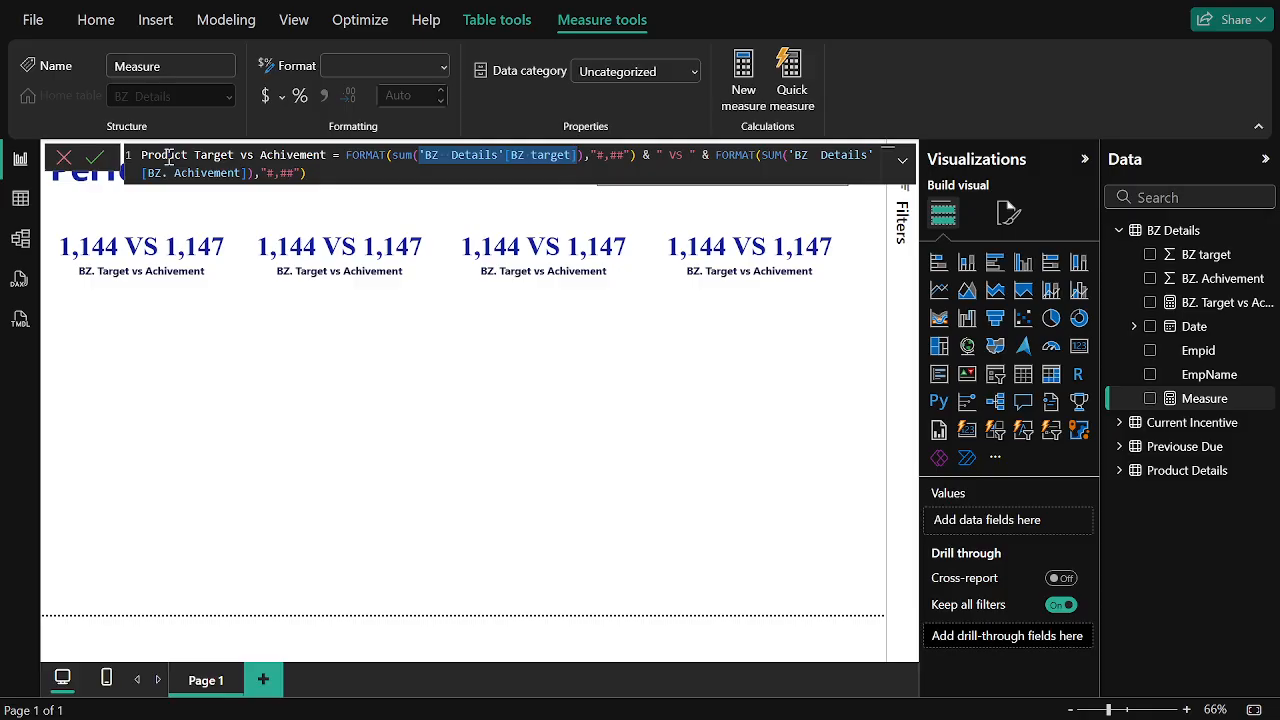
type("prod")
key("Down")
key("Down")
key("Down")
key("Down")
key("Down")
key("Down")
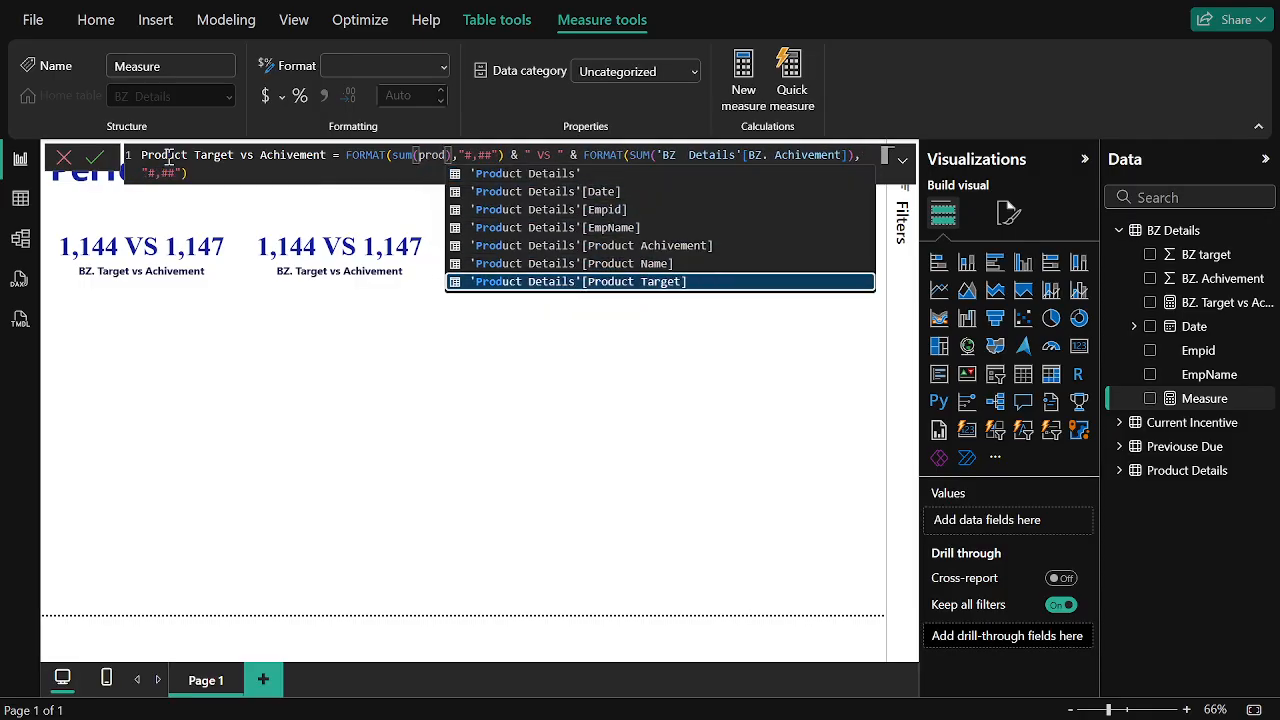
key("Tab")
- Replace the column in the formula's second SUM with 'Product Details'[Product Achivement] and commit the measure
key("ctrl+Right")
key("ctrl+Right")
key("ctrl+Right")
key("ctrl+Right")
key("ctrl+Right")
key("ctrl+Right")
key("ctrl+Right")
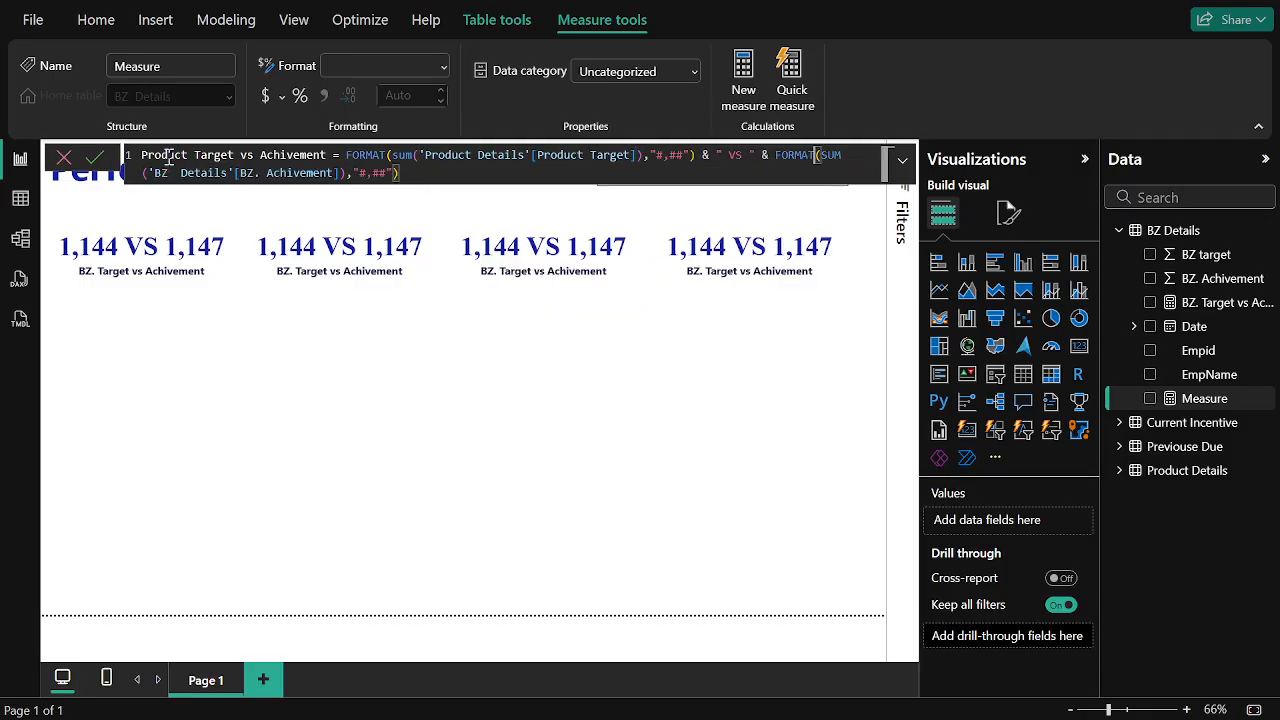
key("ctrl+Right")
key("ctrl+Right")
key("ctrl+shift+Right")
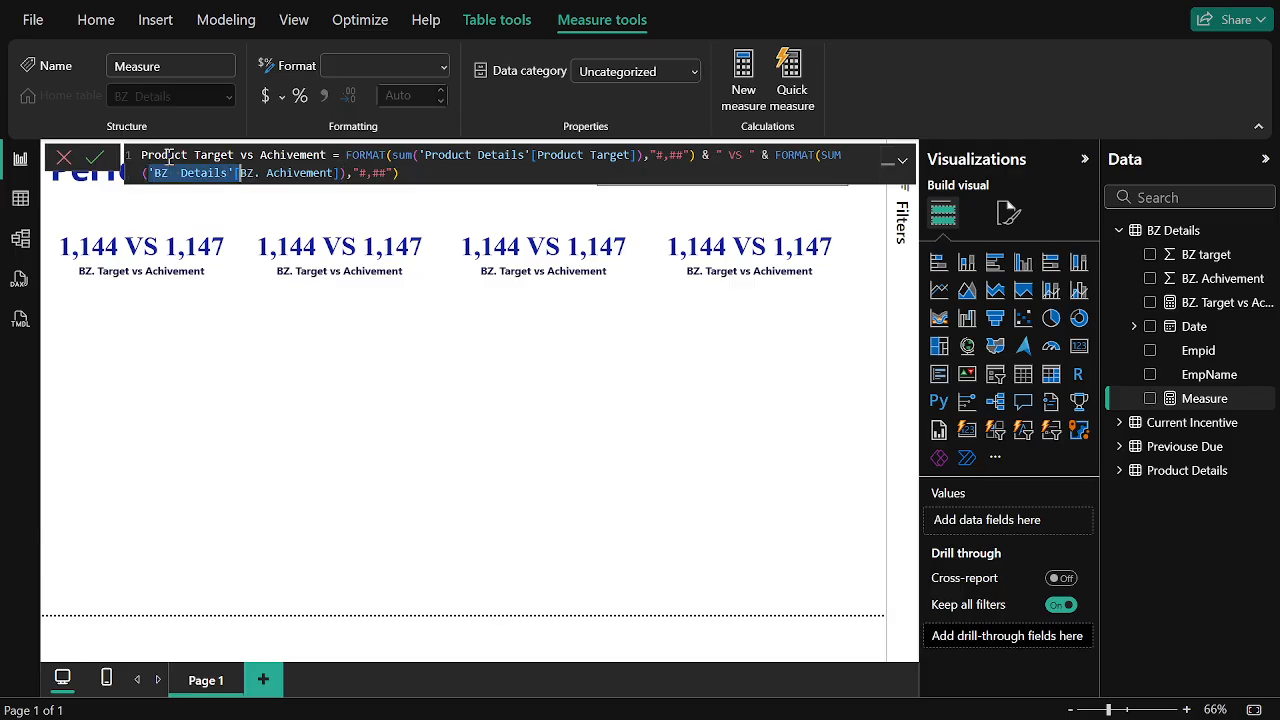
key("ctrl+shift+Right")
key("ctrl+shift+Right")
key("ctrl+shift+Right")
key("ctrl+shift+Right")
key("BackSpace")
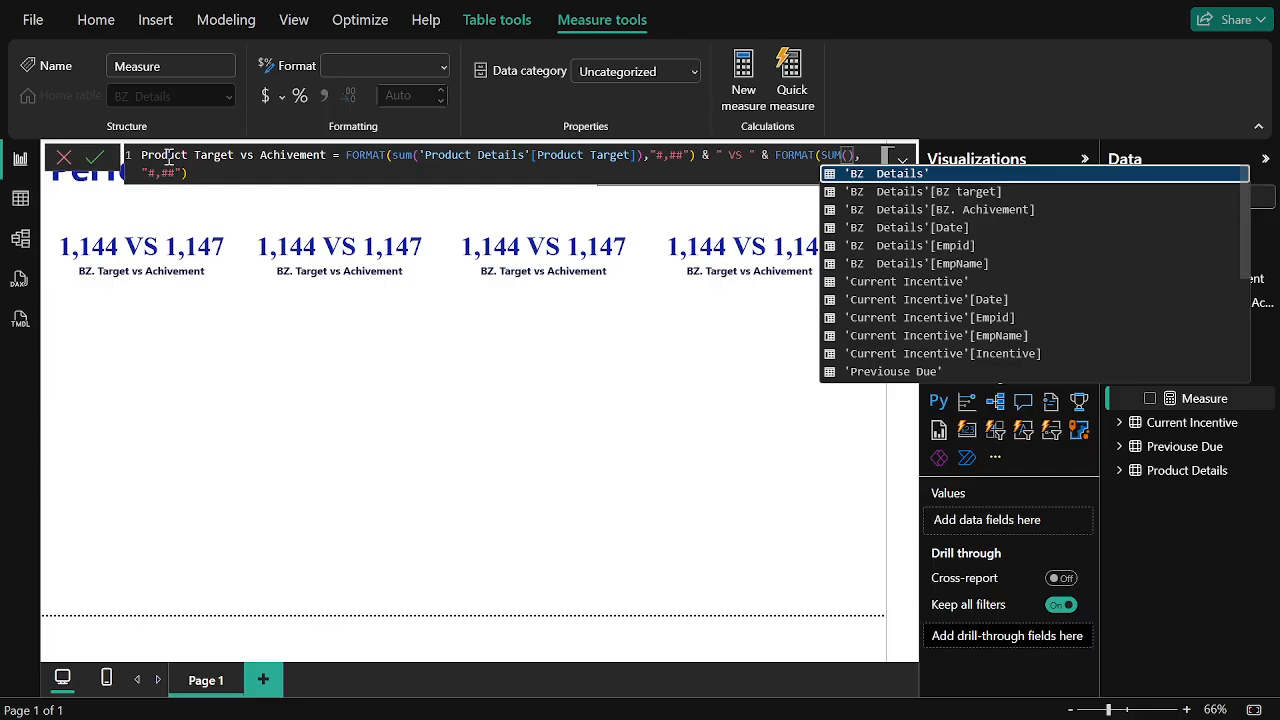
type("prod")
key("Down")
key("Down")
key("Down")
key("Down")
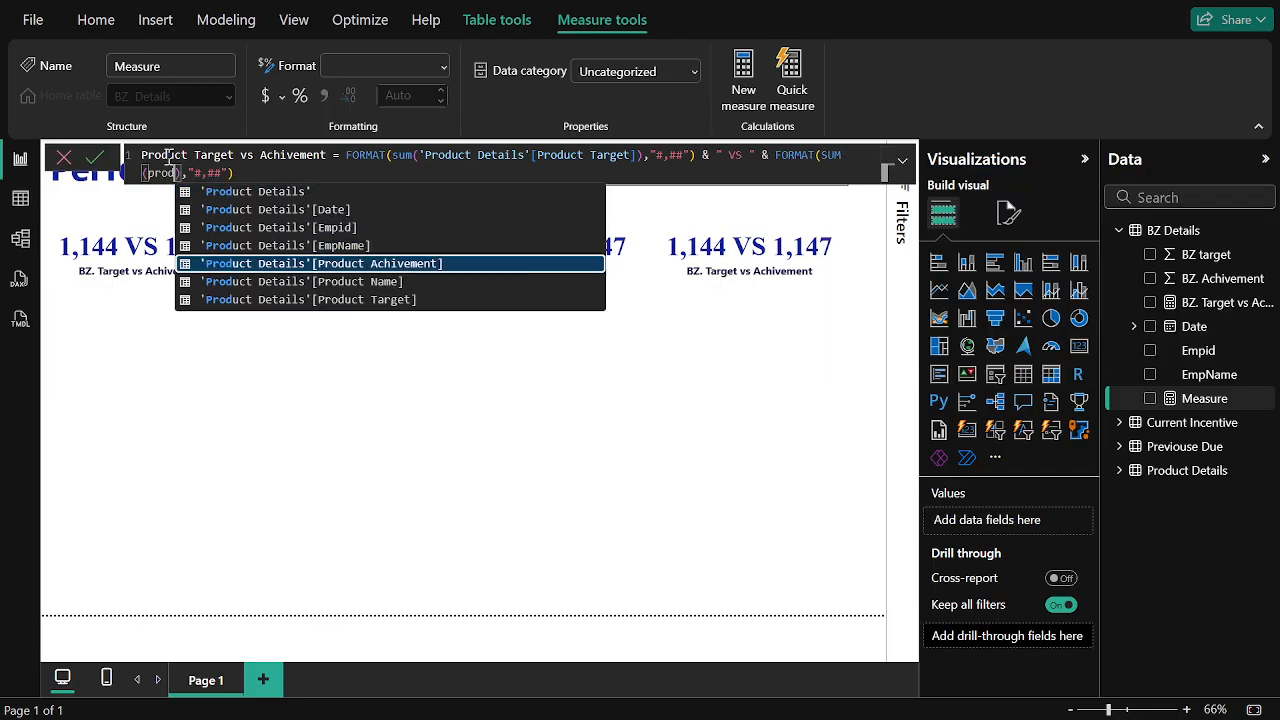
key("Tab")
key("Return")
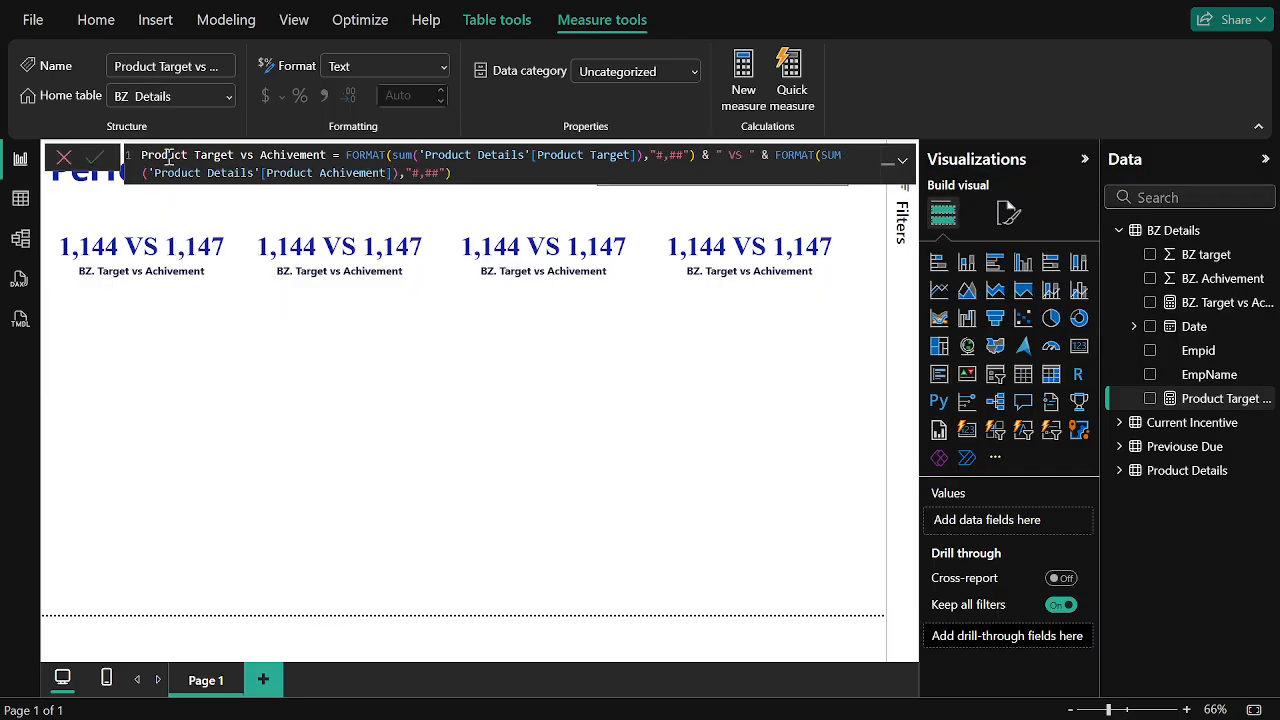
- Replace the second card's BZ. Target vs Achivement field with the Product Target vs Achivement measure
left_click(295, 287)
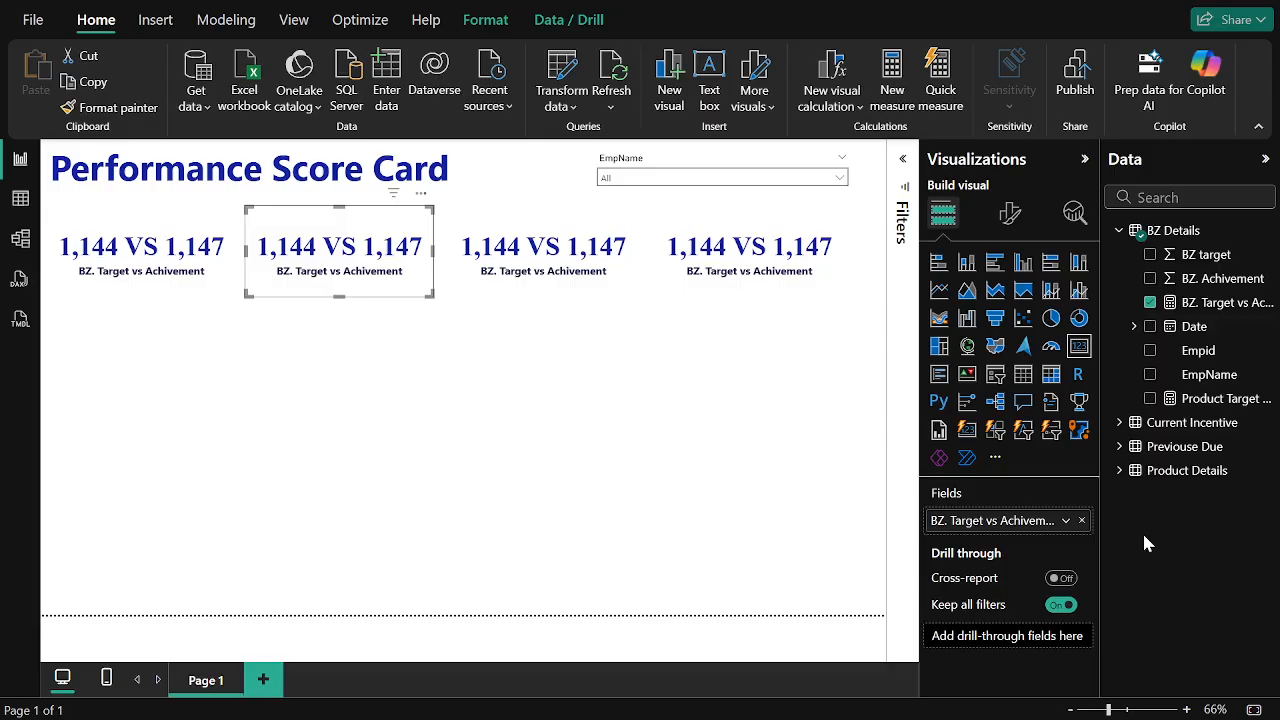
left_click(1081, 520)
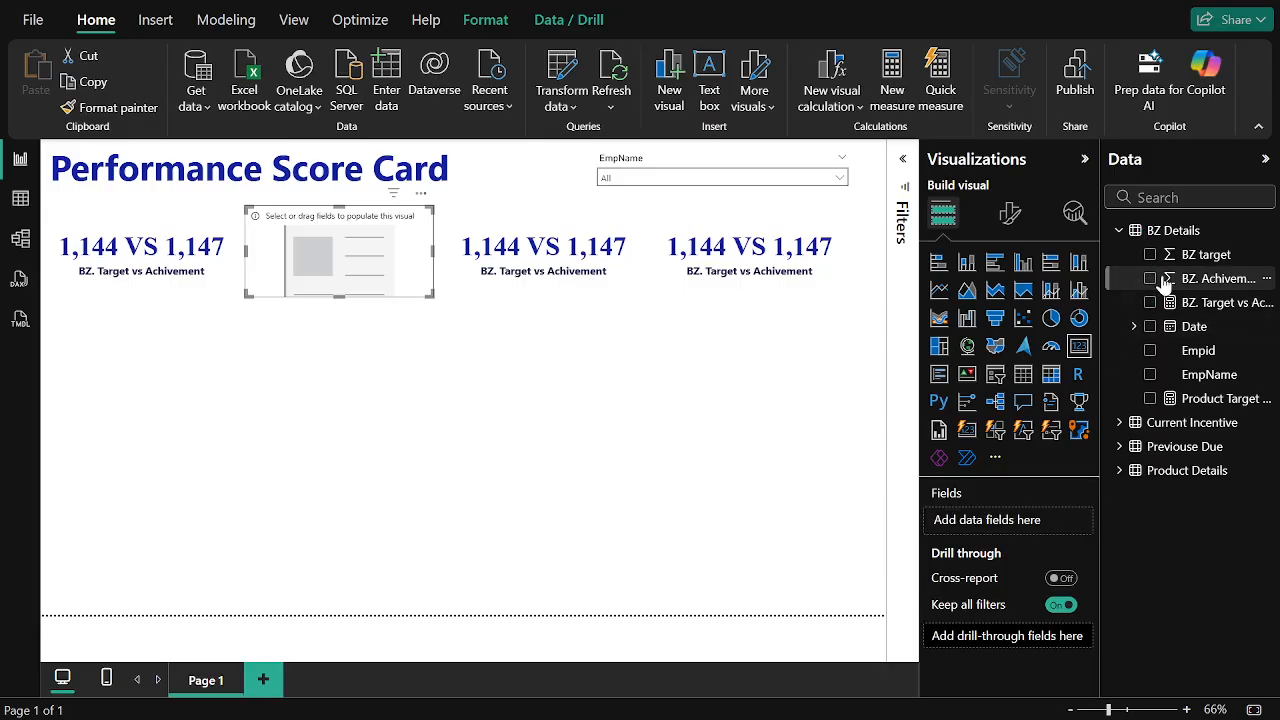
left_click(1150, 398)
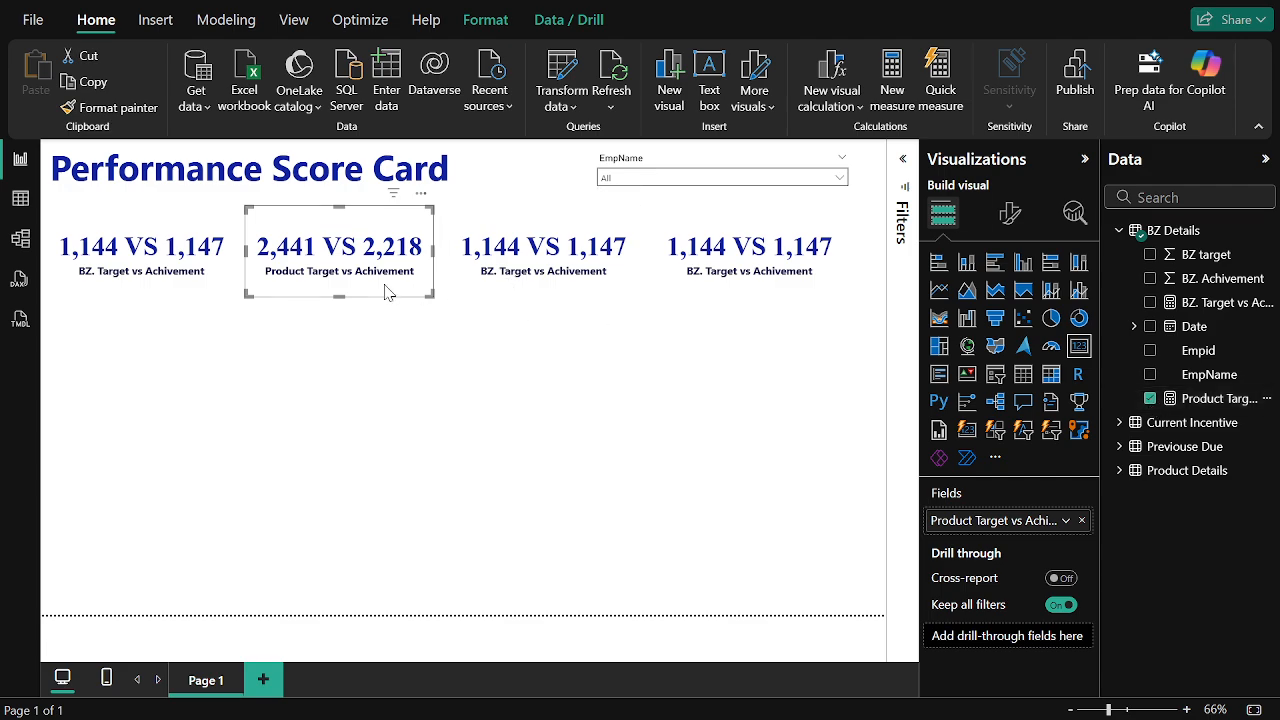
left_click(490, 355)
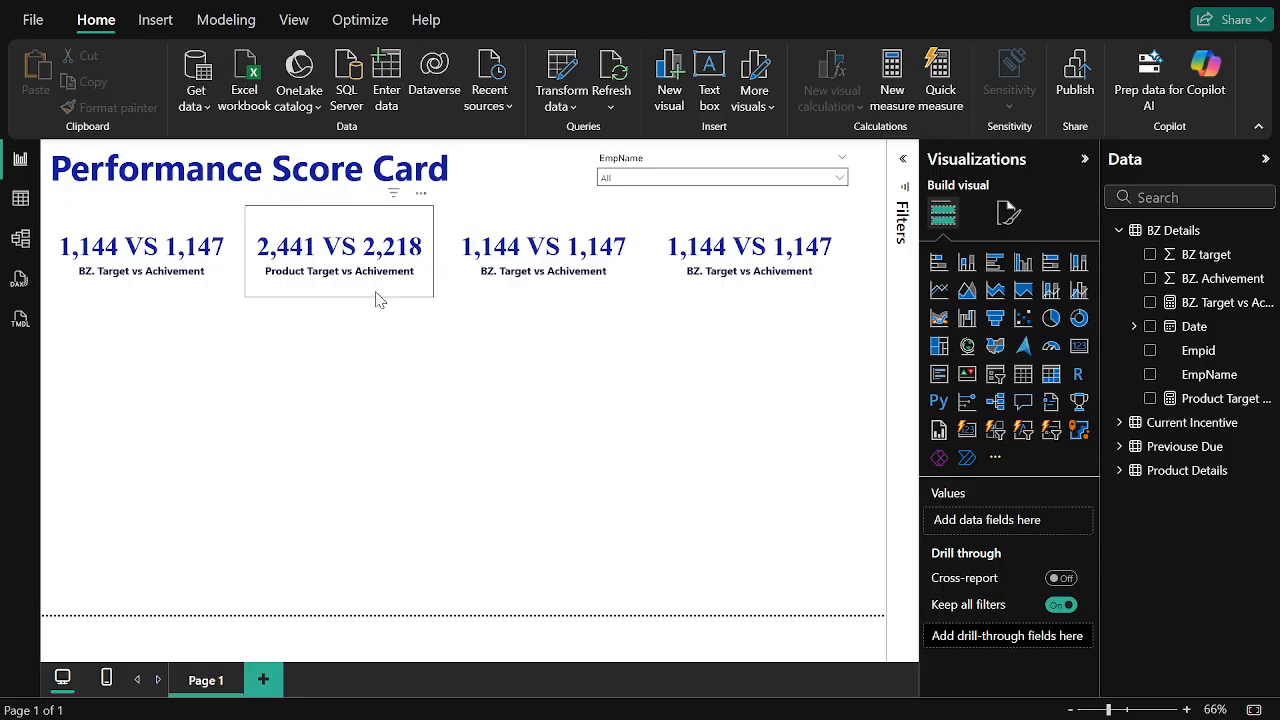
- Turn on the shadow effect for all four score cards together
left_click(225, 296)
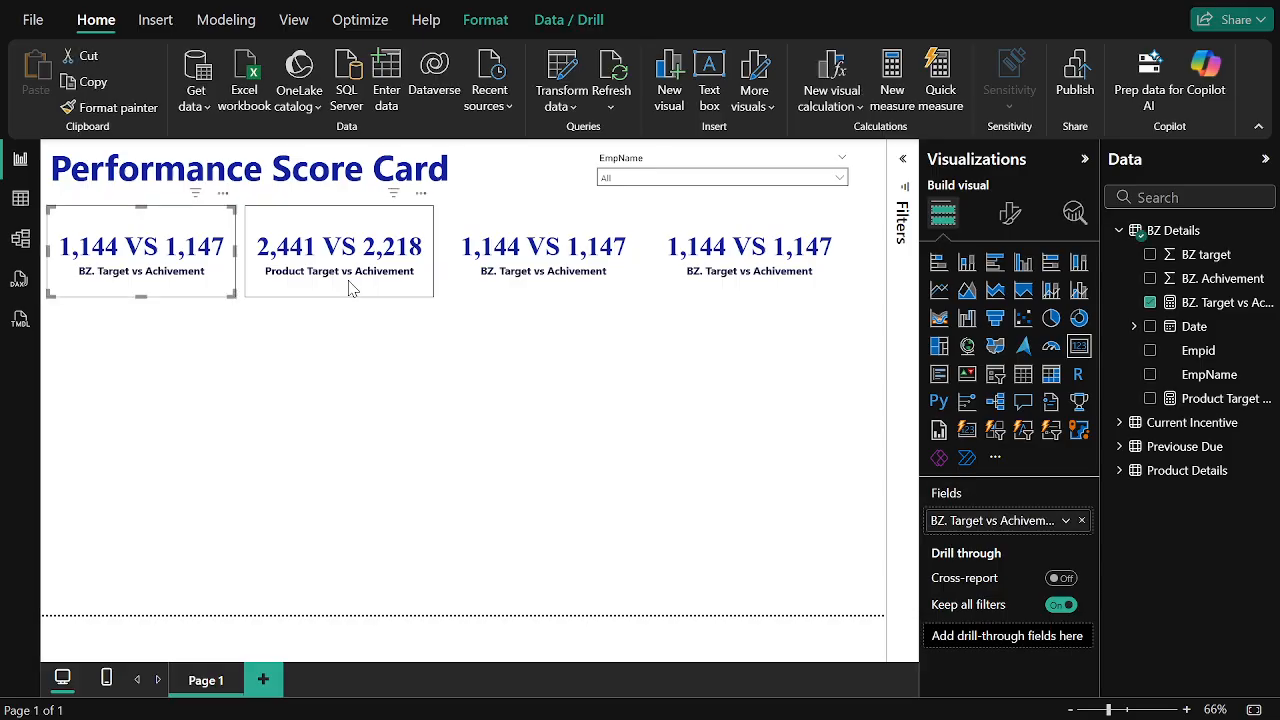
left_click(352, 289, "ctrl")
left_click(465, 285, "ctrl")
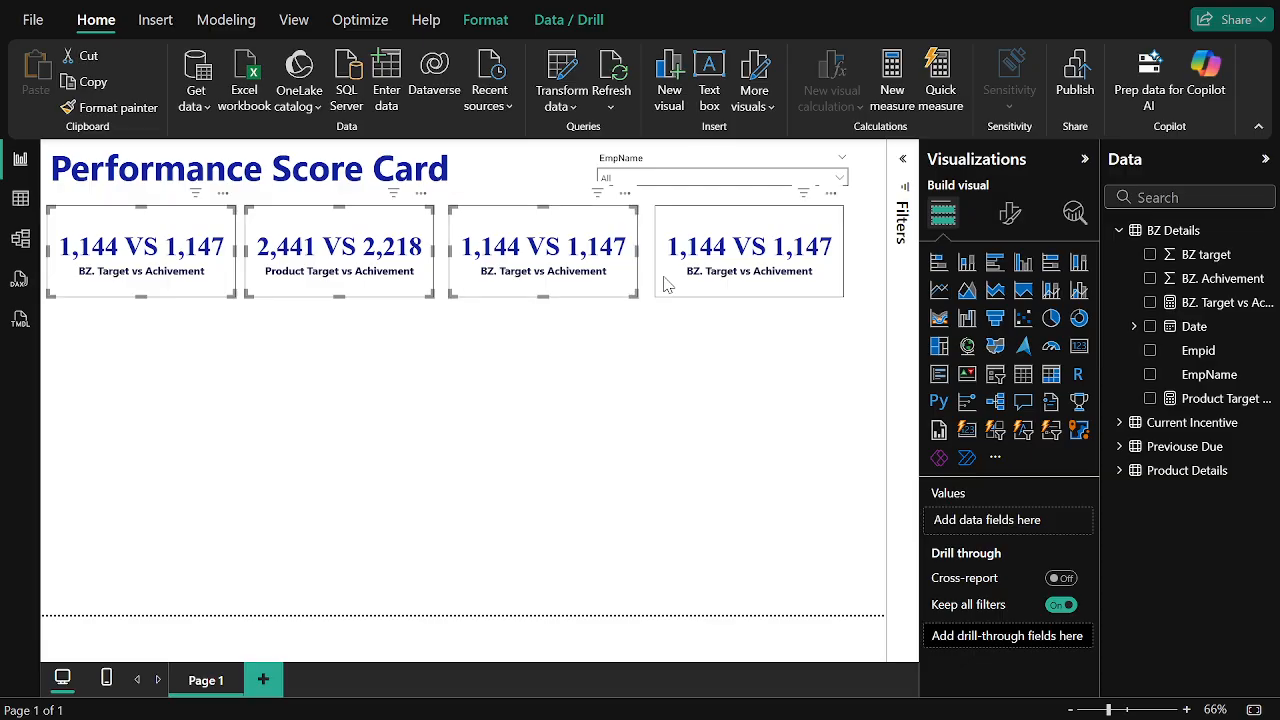
left_click(667, 285, "ctrl")
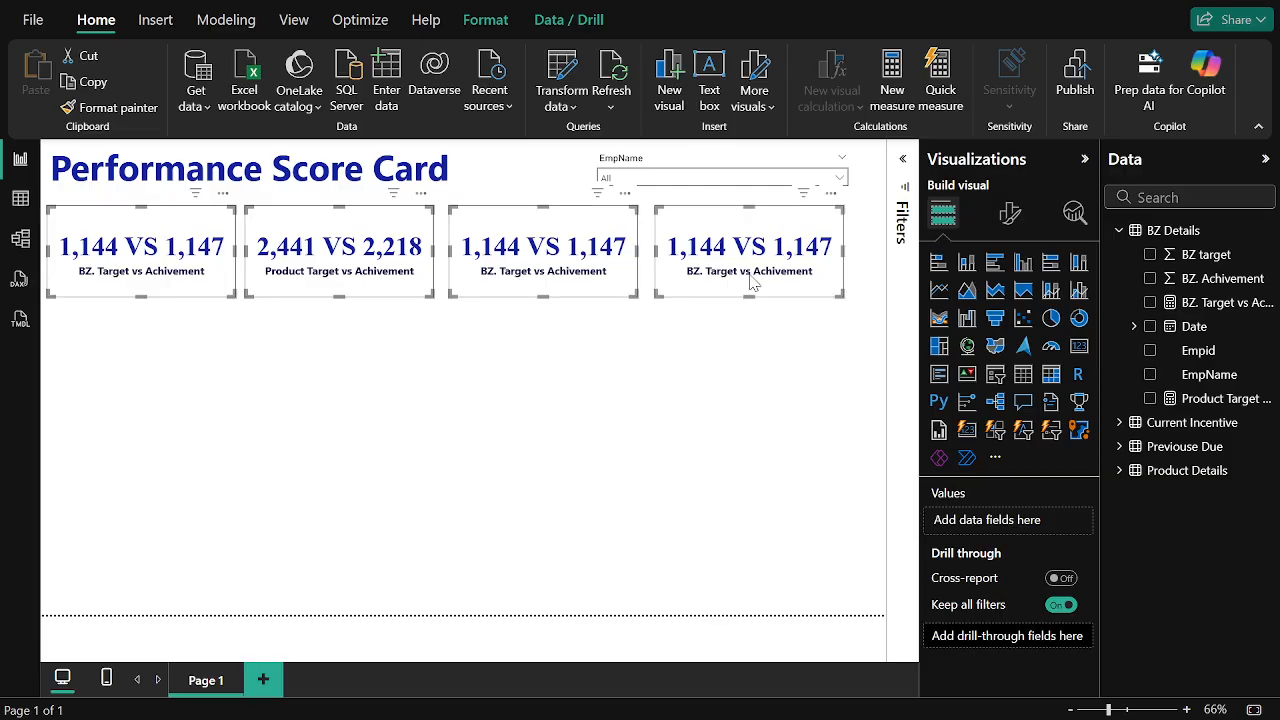
left_click(1010, 210)
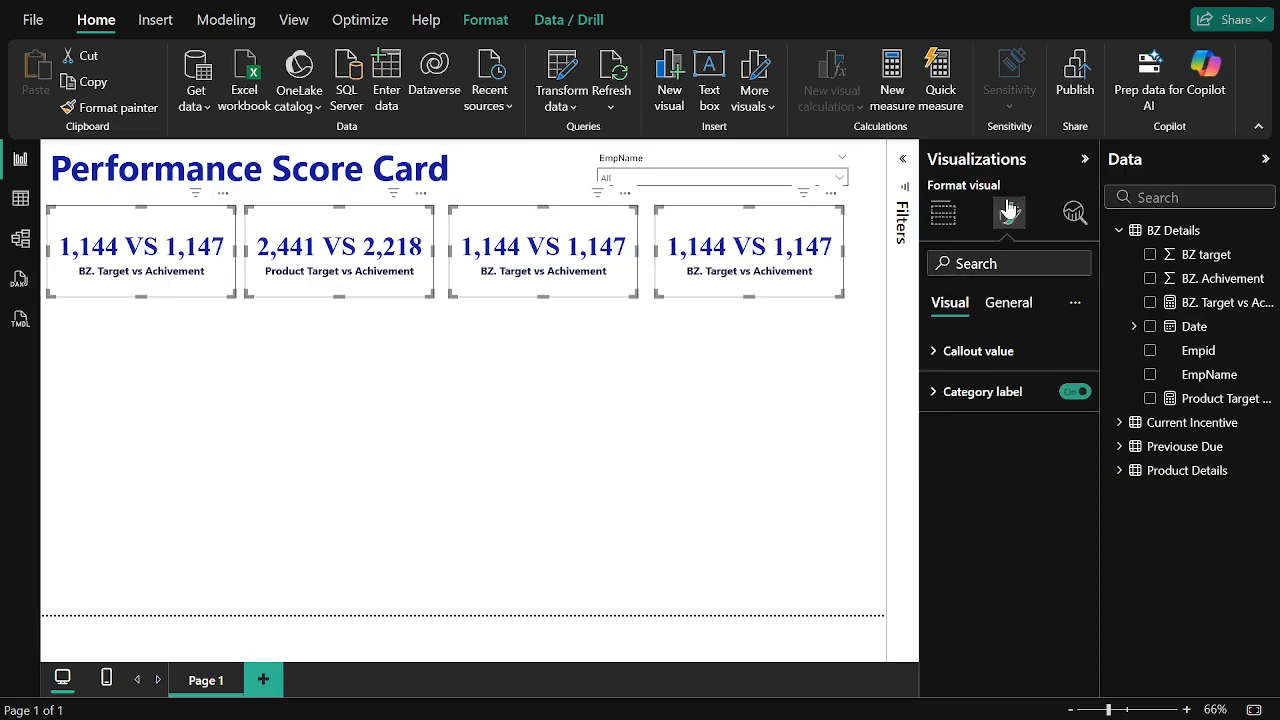
left_click(1008, 302)
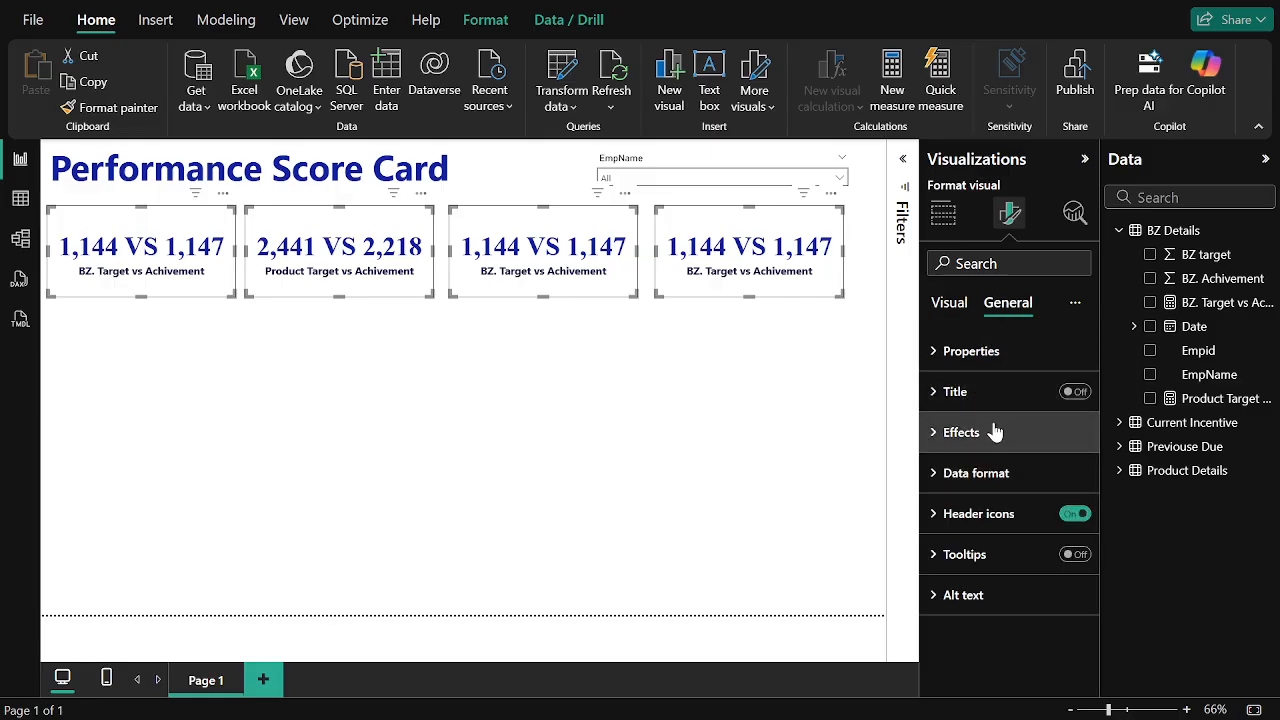
left_click(950, 302)
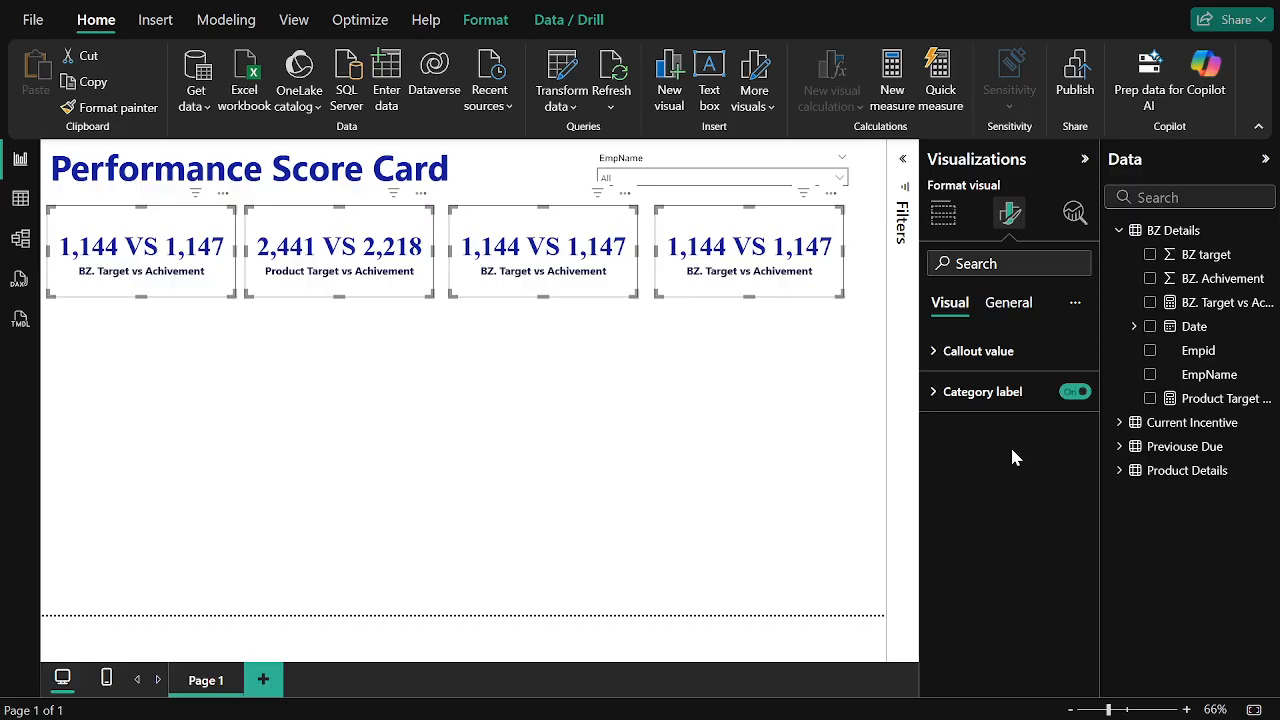
left_click(998, 302)
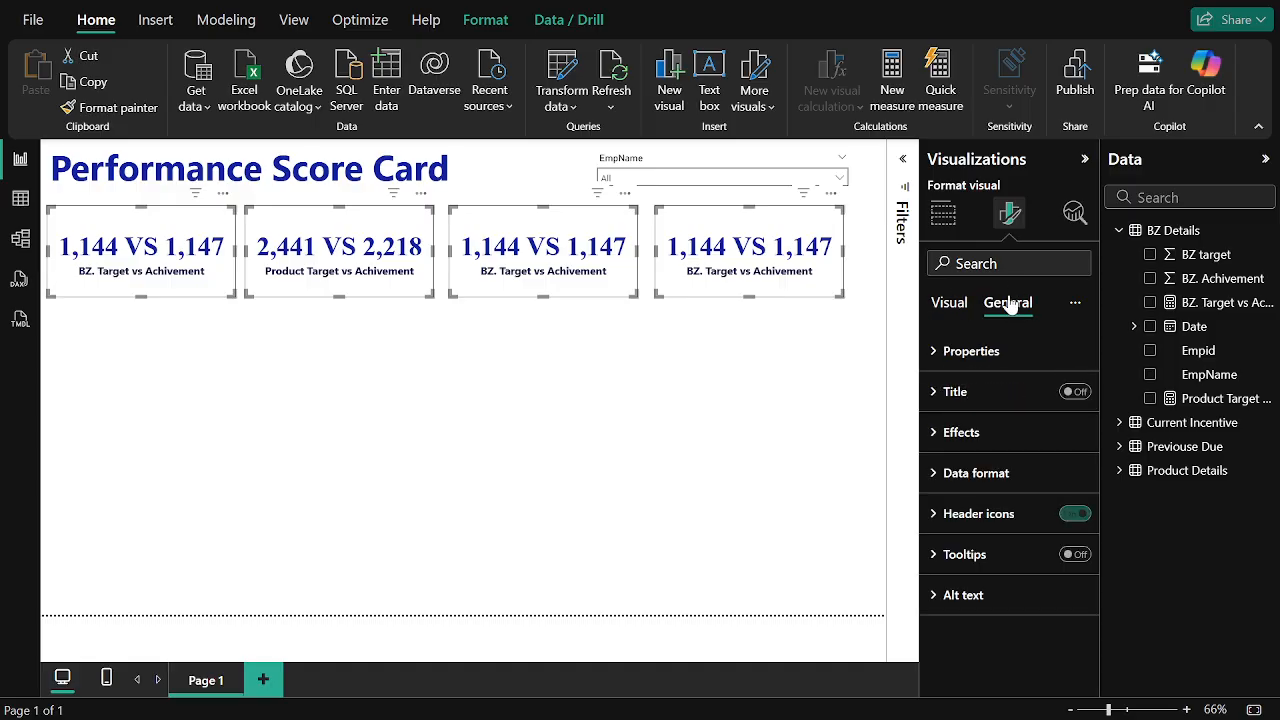
left_click(990, 432)
scroll(1004, 500, "down", 3)
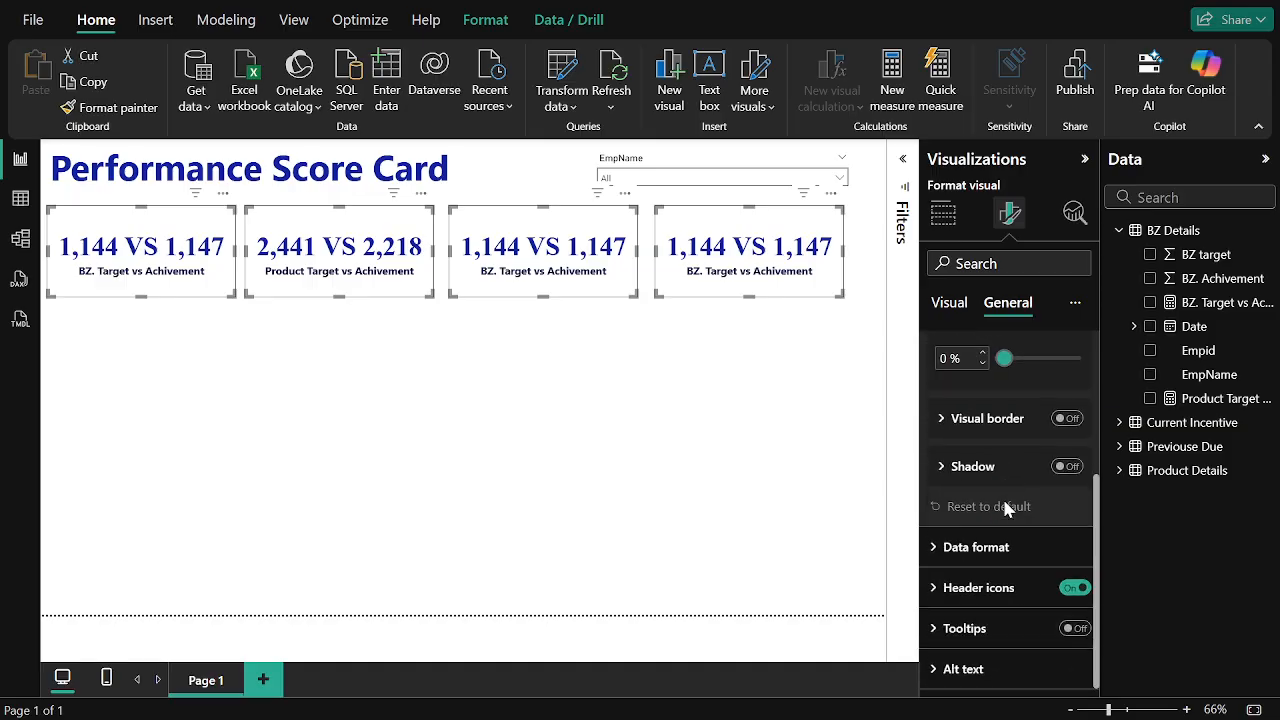
left_click(1068, 467)
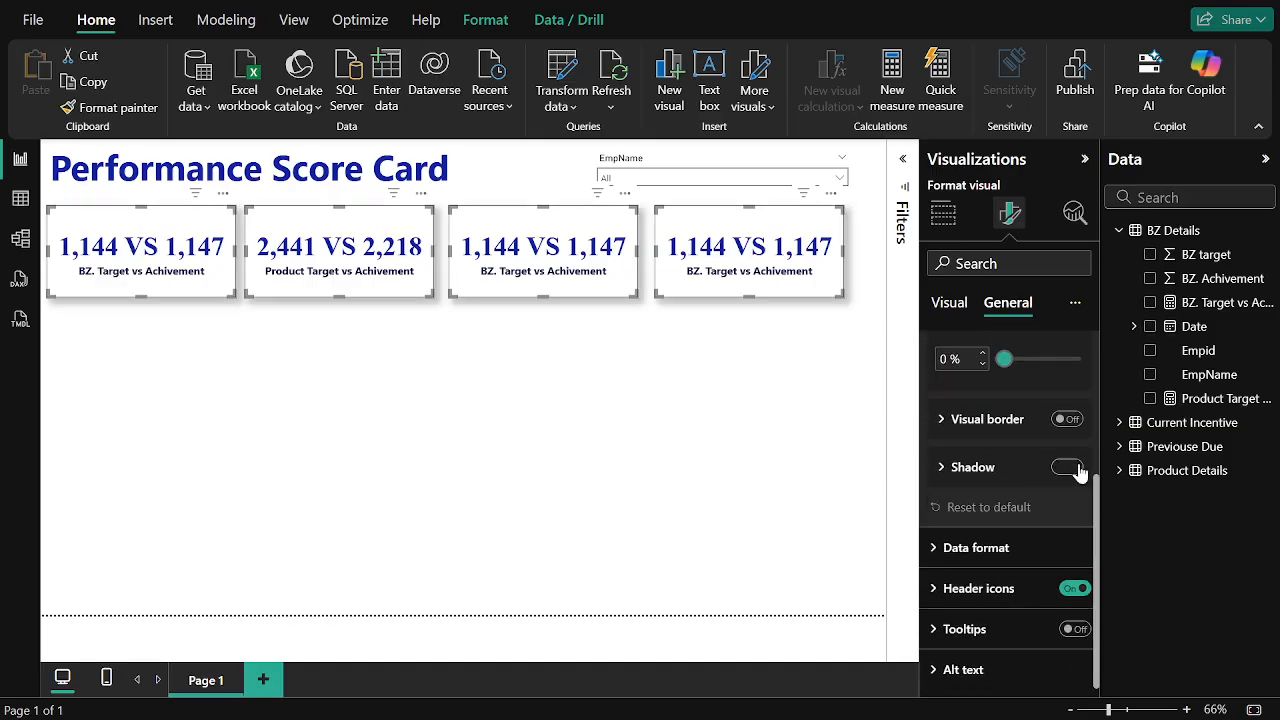
left_click(617, 436)
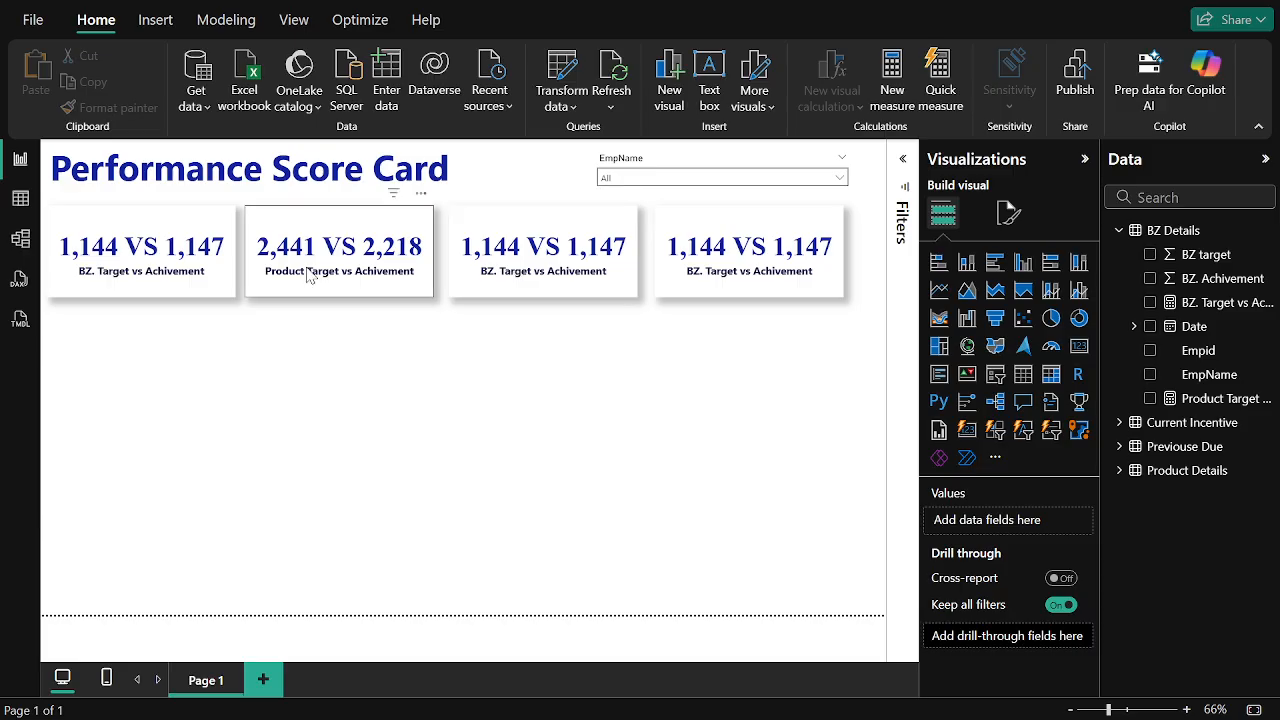
- With the third card selected, start a new measure named Total Current Incentive
left_click(559, 268)
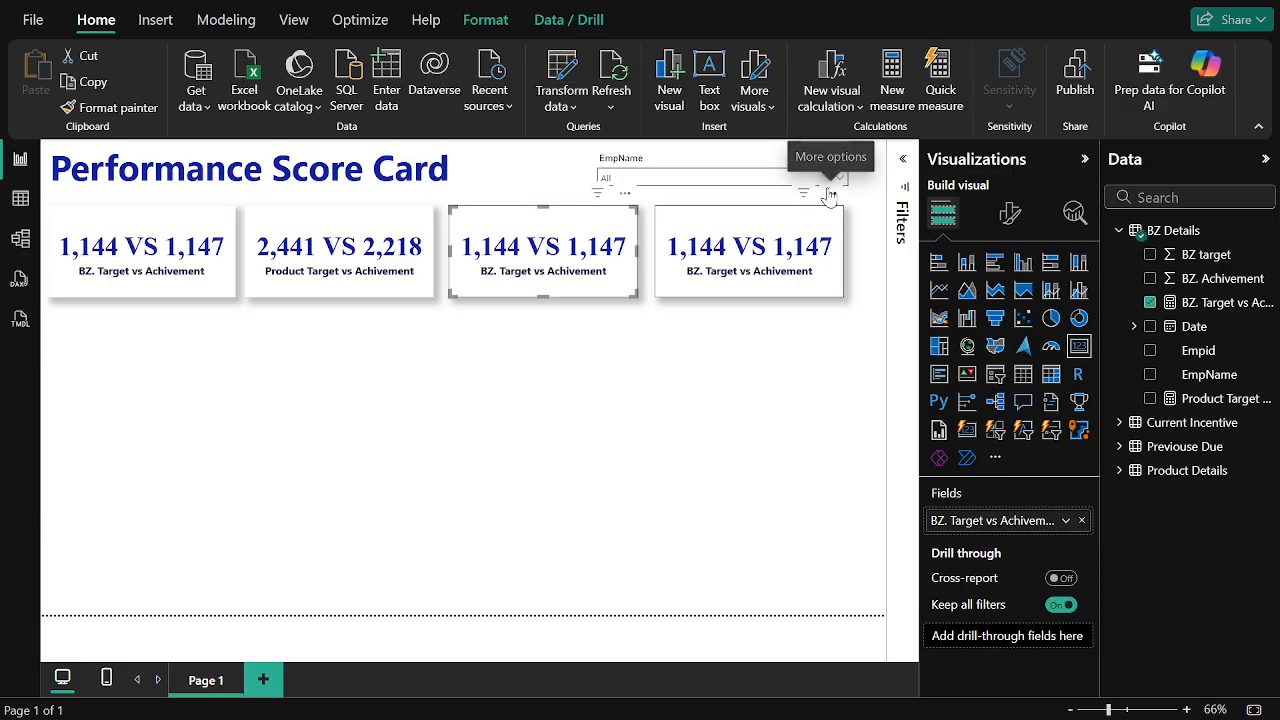
left_click(903, 100)
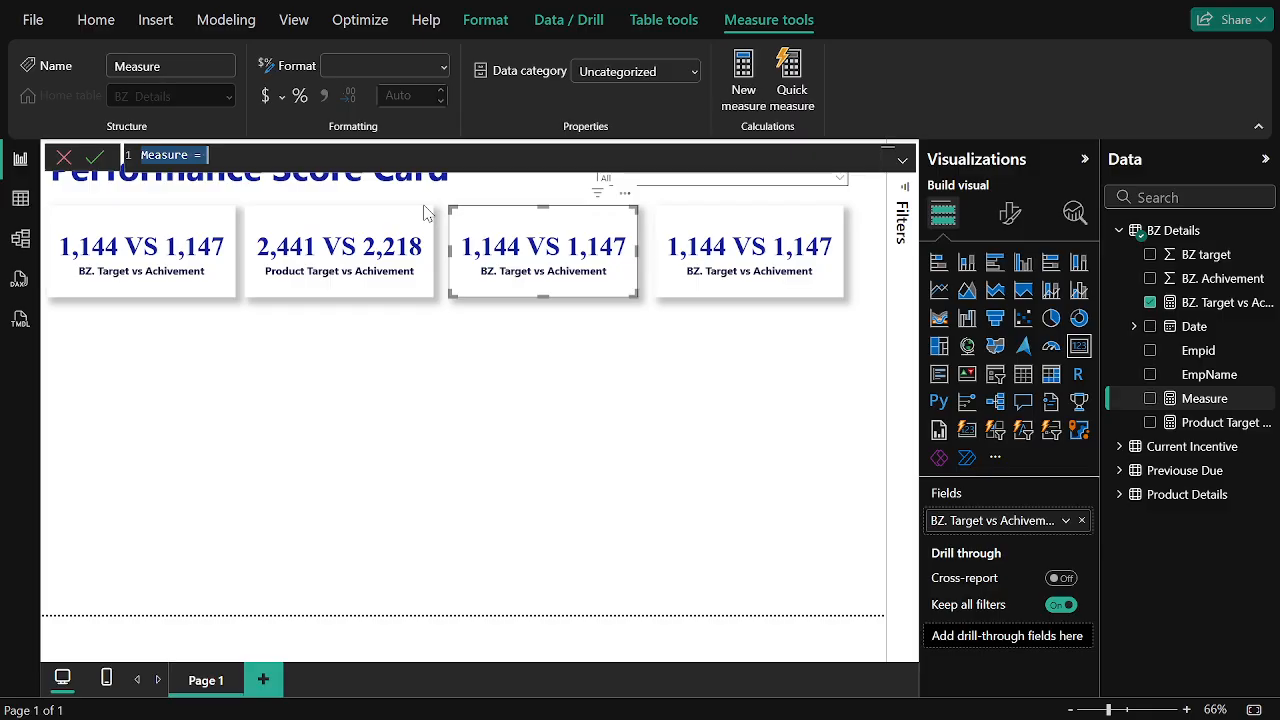
type("Total")
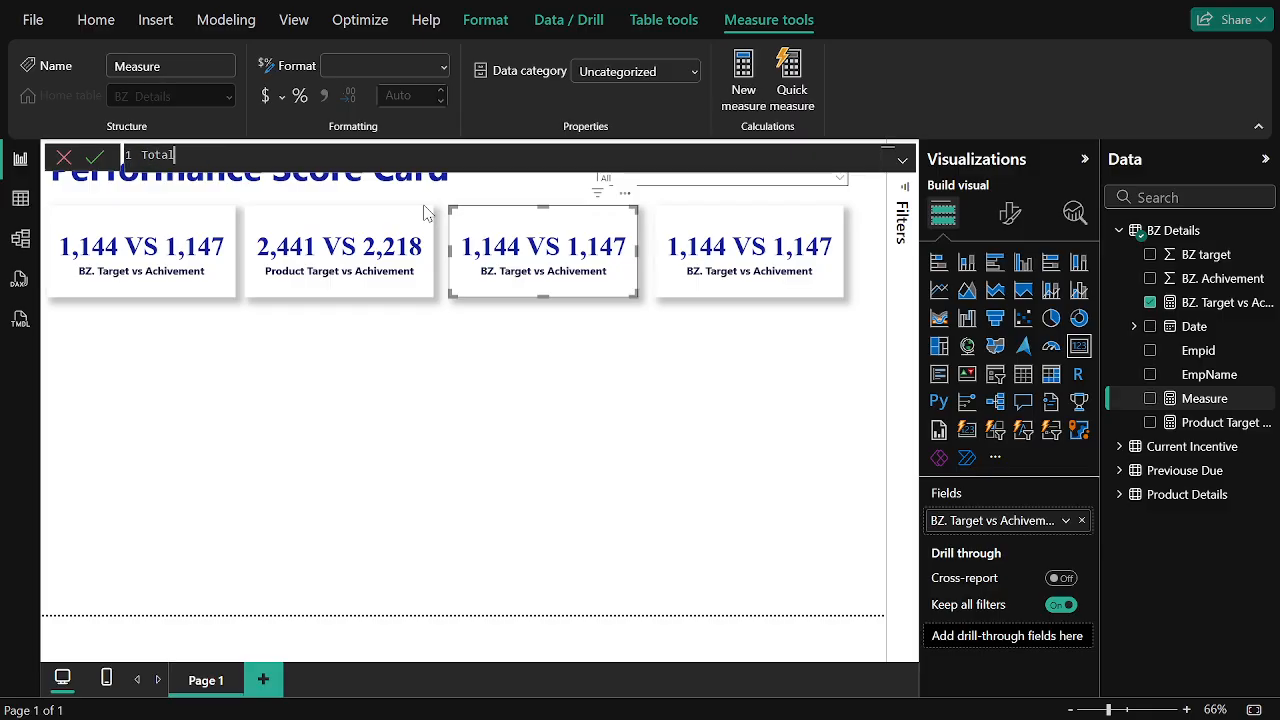
type(" Current Incentive")
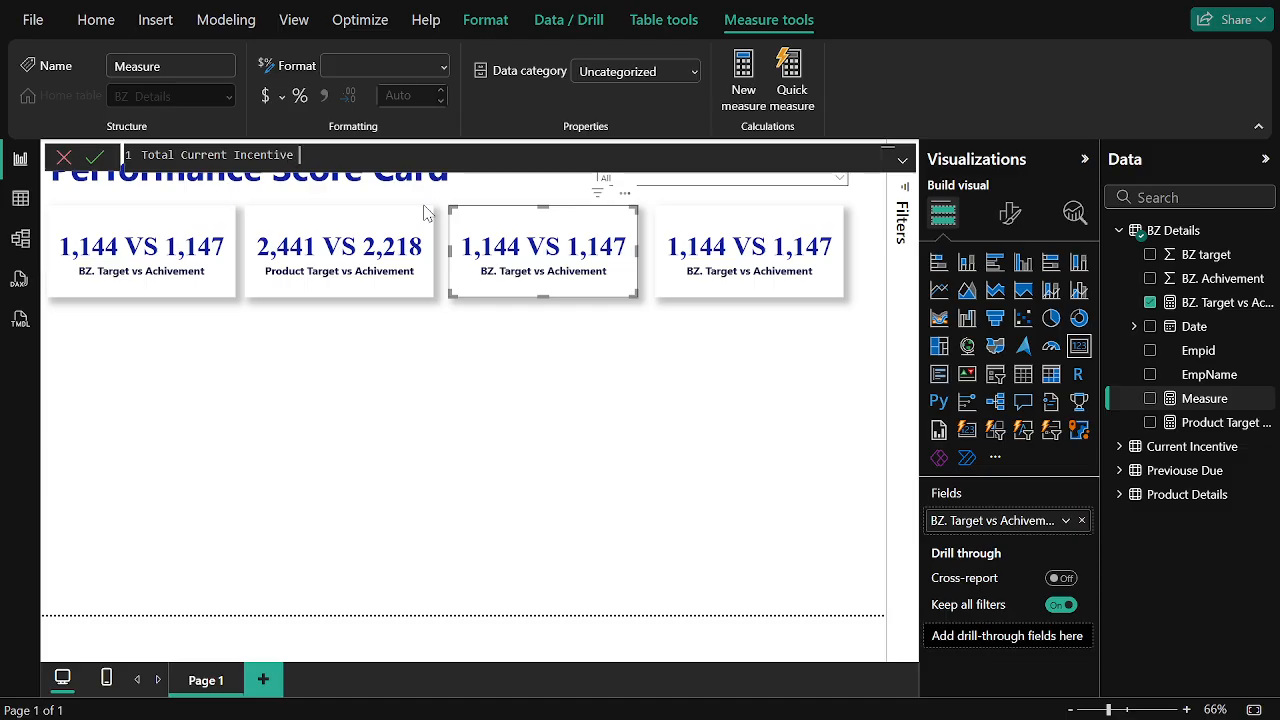
type(" = su")
key("BackSpace")
key("BackSpace")
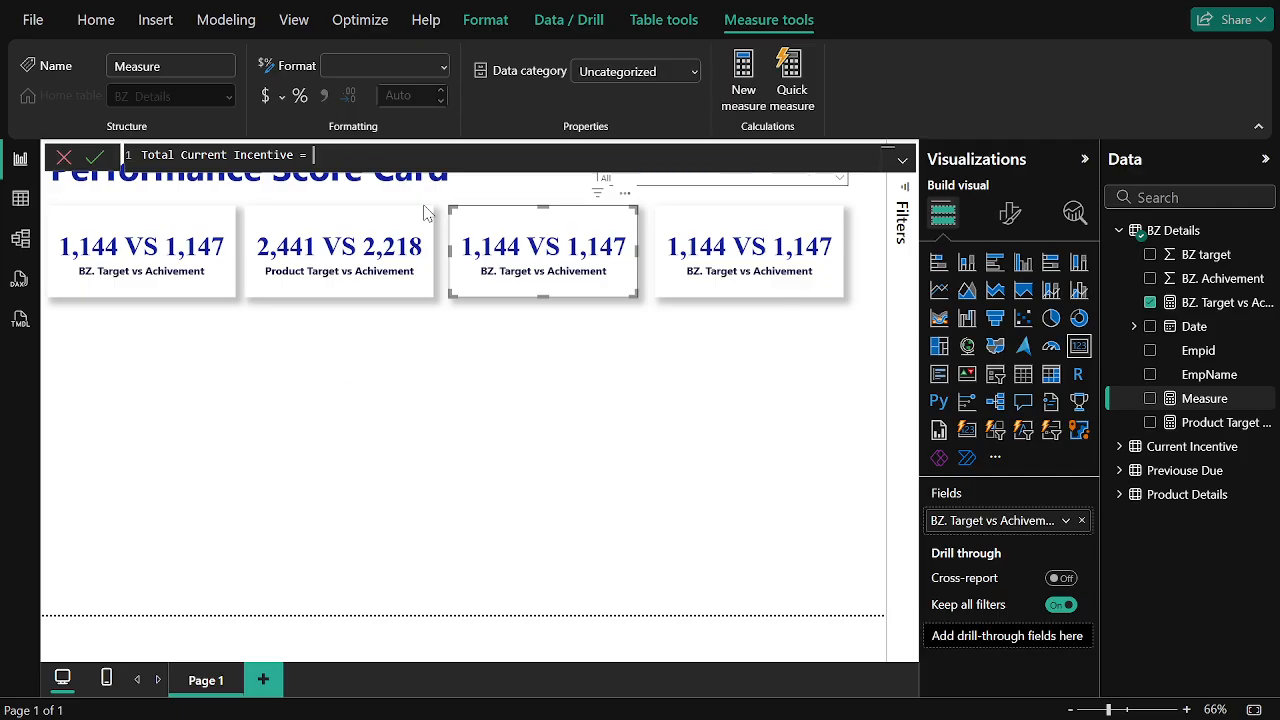
- Define the measure as the sum of 'Current Incentive'[Incentive] and commit it
type("sum(")
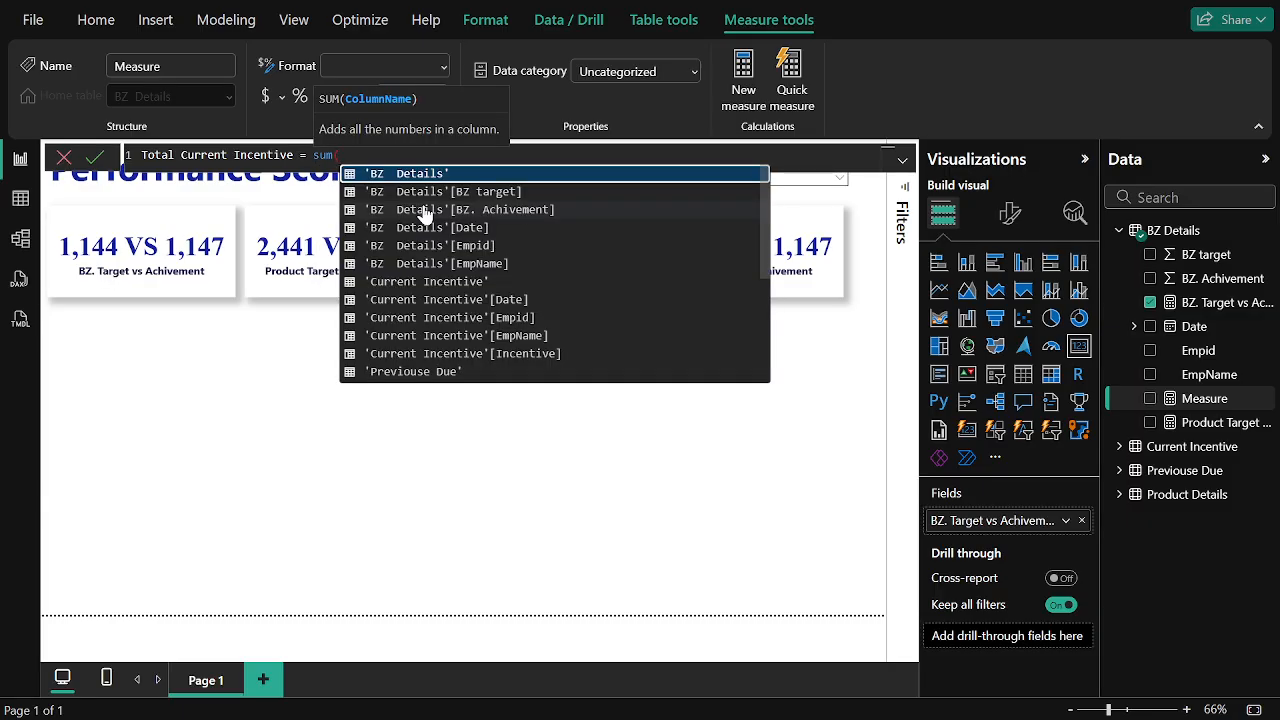
type("curr")
key("Down")
key("Down")
key("Down")
key("Down")
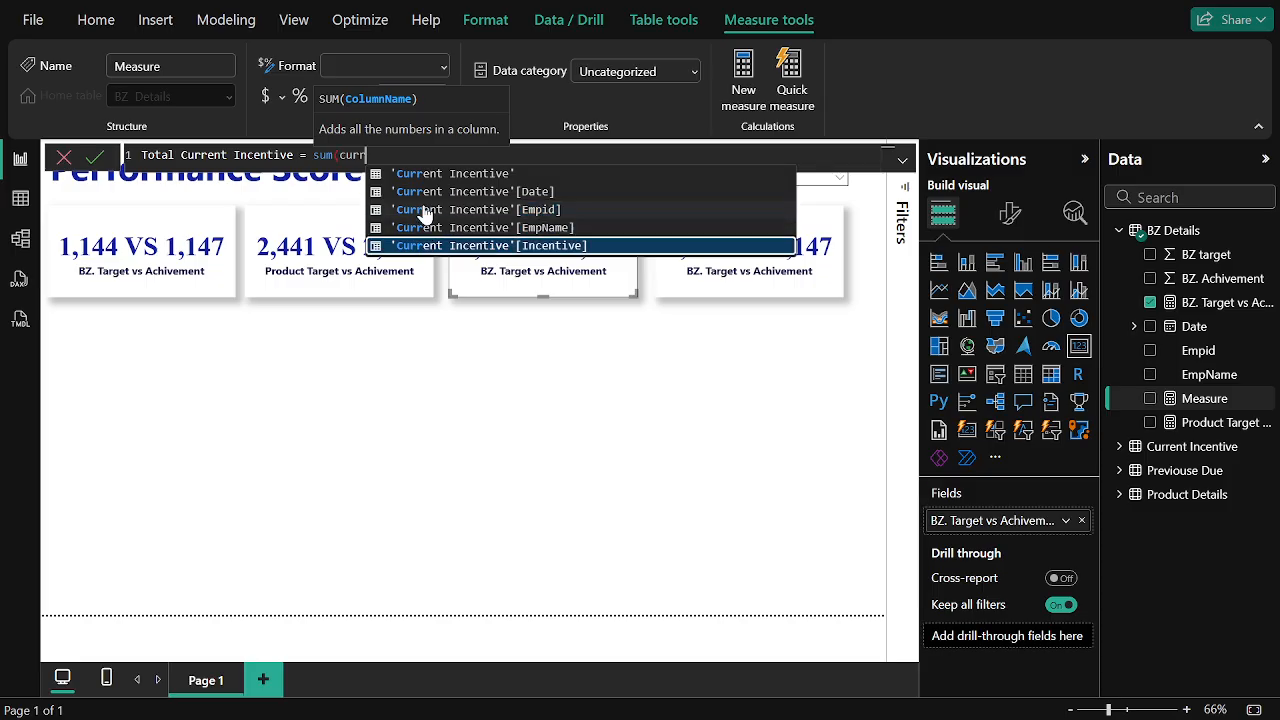
key("Tab")
type(")")
key("Return")
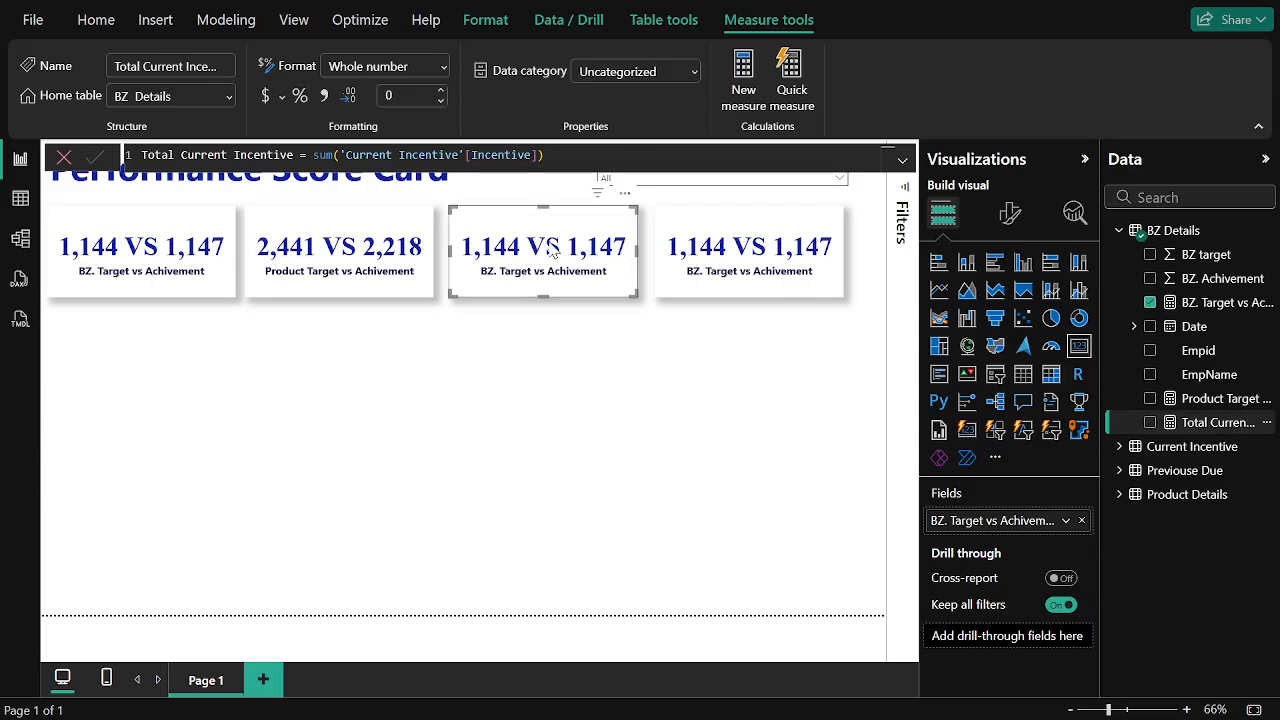
- Replace the third card's field with the Total Current Incentive measure and format that measure as Indian rupee (₹) currency
left_click(1082, 522)
left_click(1151, 423)
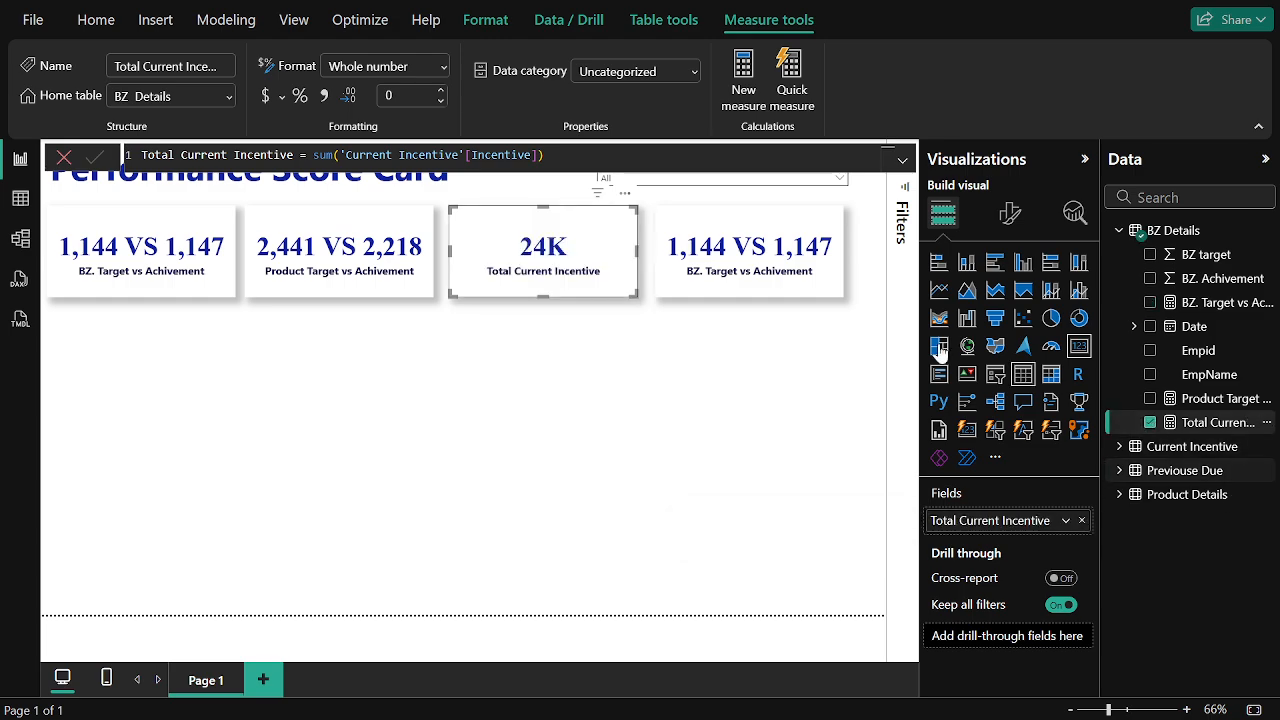
left_click(284, 97)
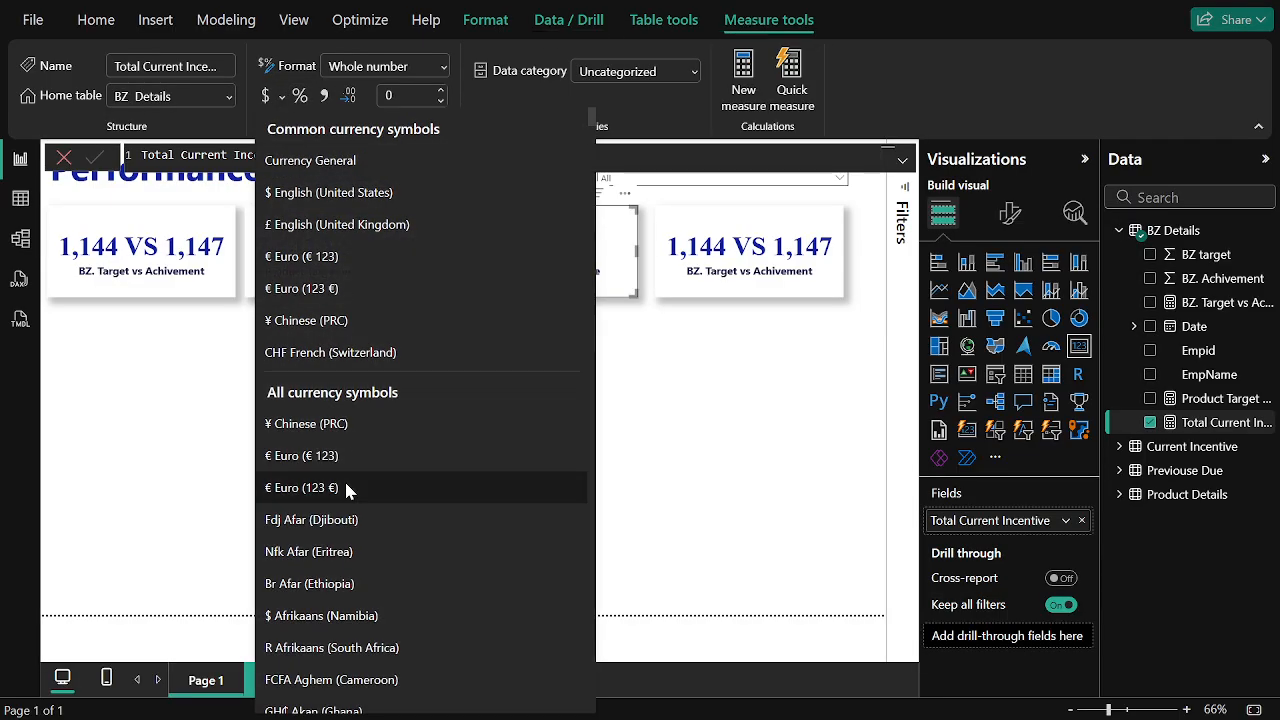
scroll(347, 486, "down", 10)
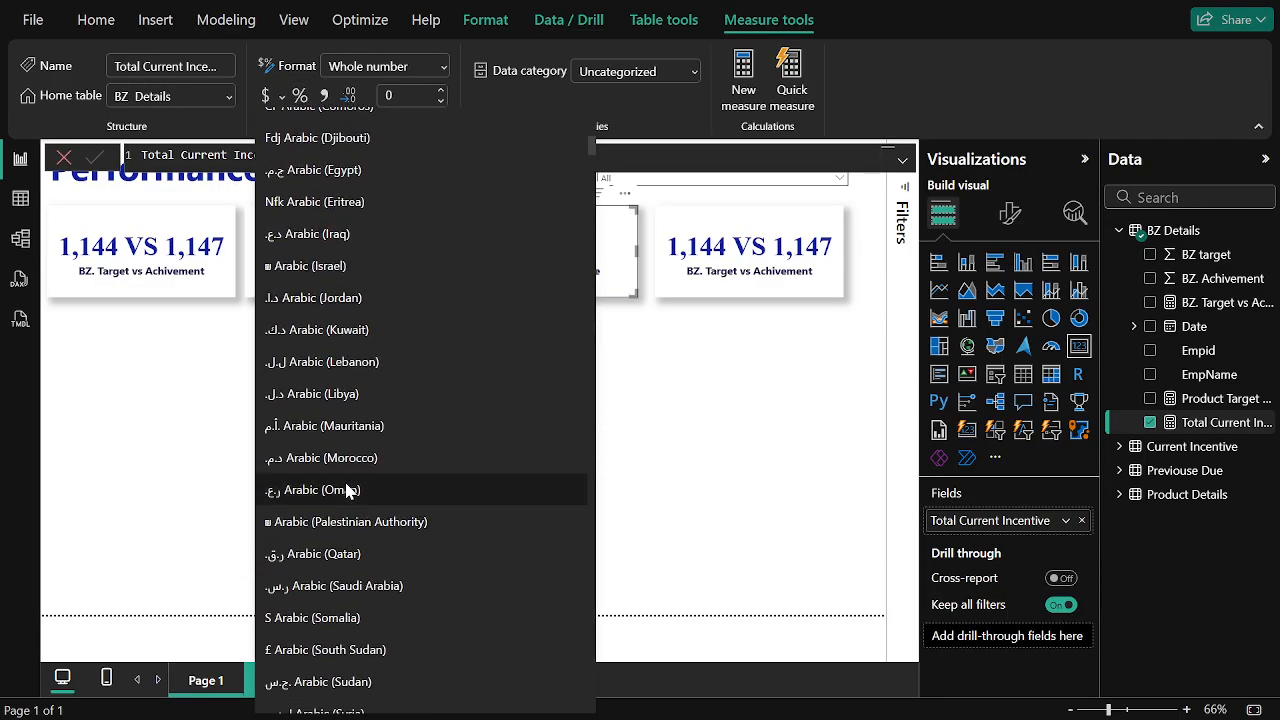
scroll(347, 488, "down", 5)
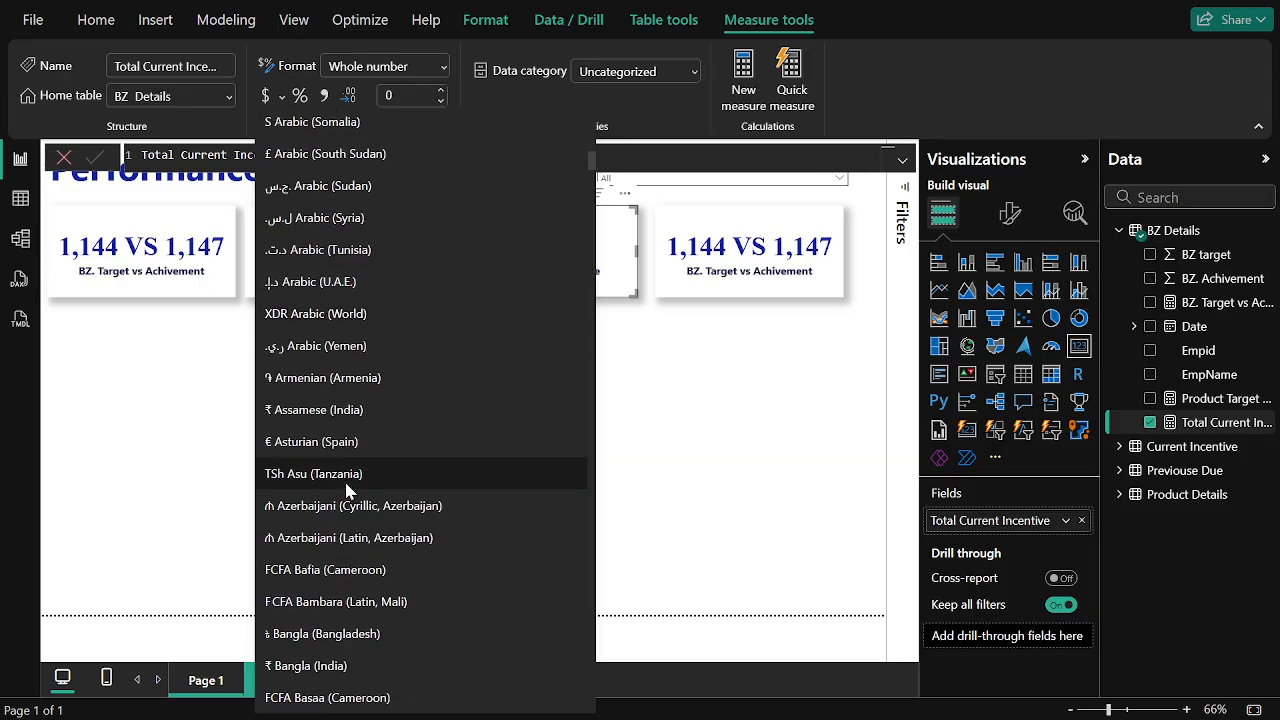
left_click(306, 420)
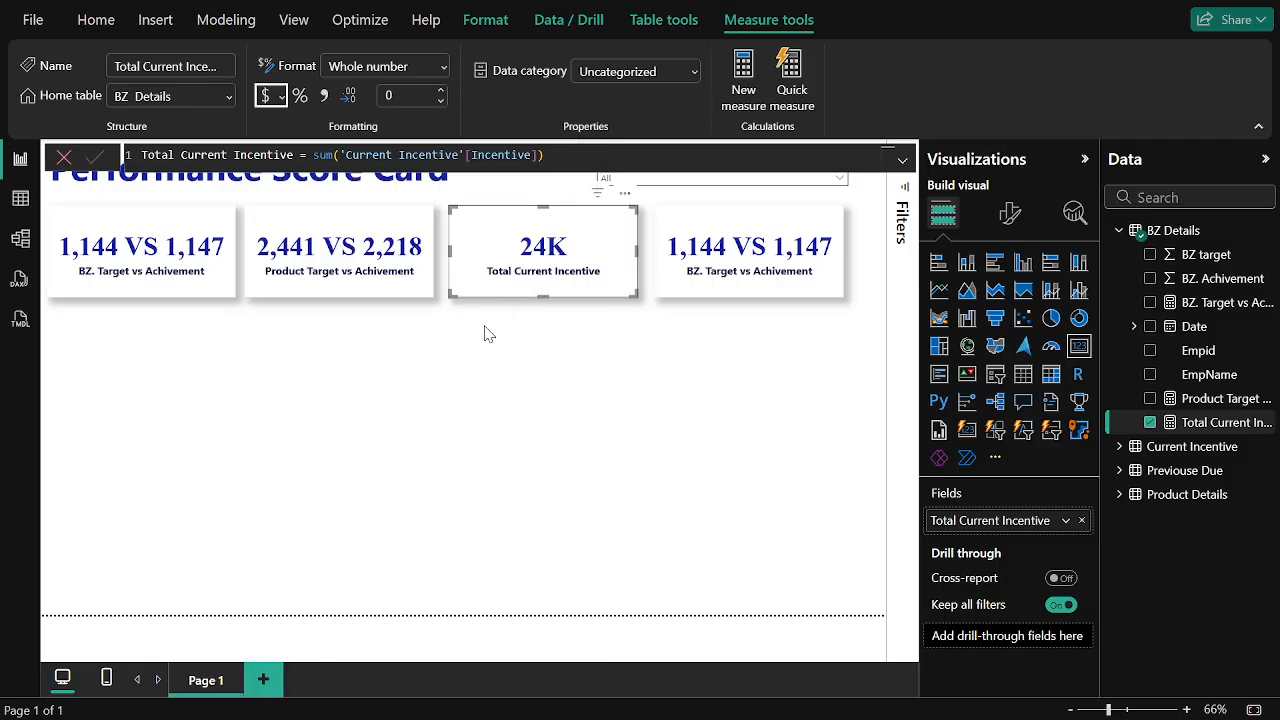
- Set the display units of the Total Current Incentive card's callout value to None
left_click(1009, 212)
left_click(1001, 360)
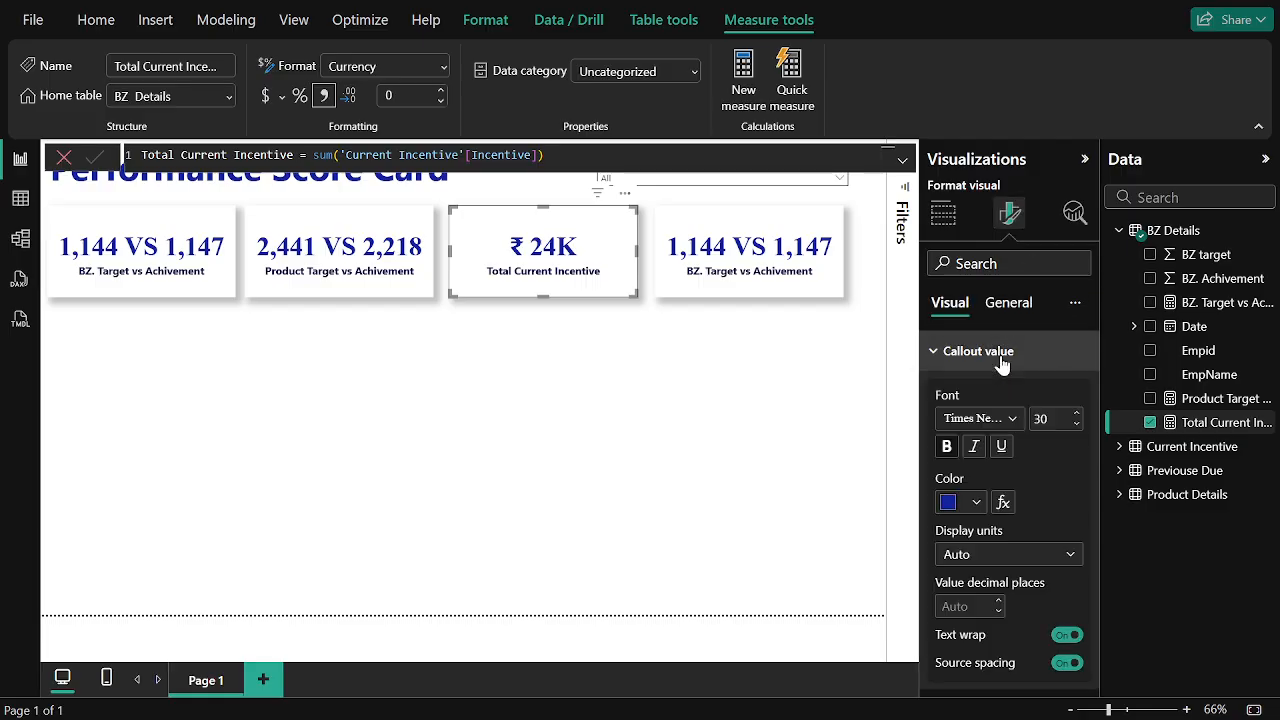
scroll(1014, 480, "down", 1)
left_click(1035, 488)
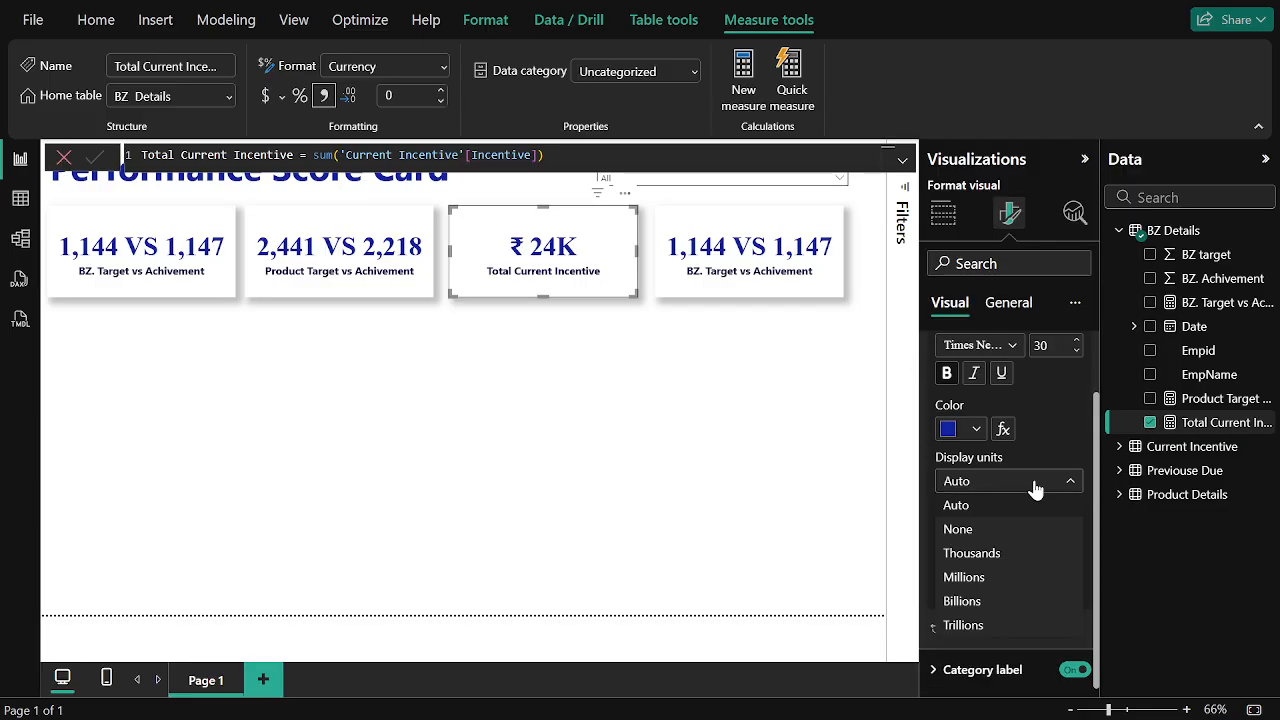
left_click(1003, 530)
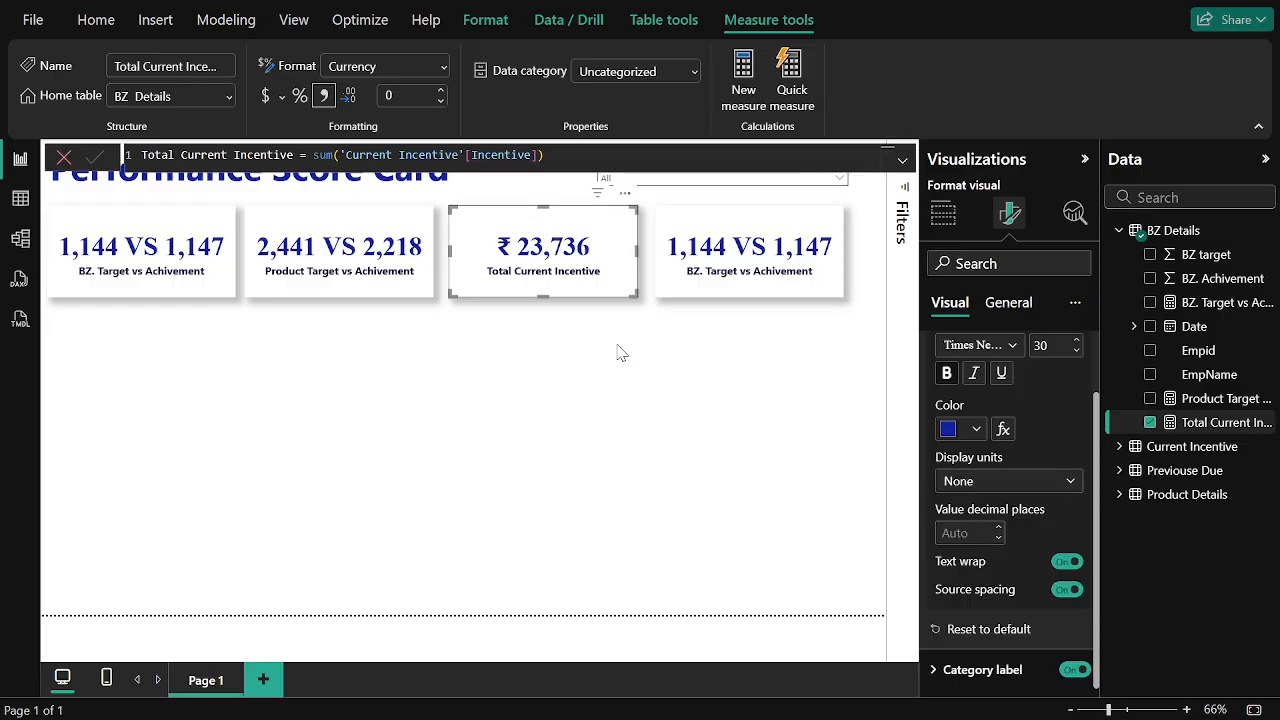
left_click(789, 320)
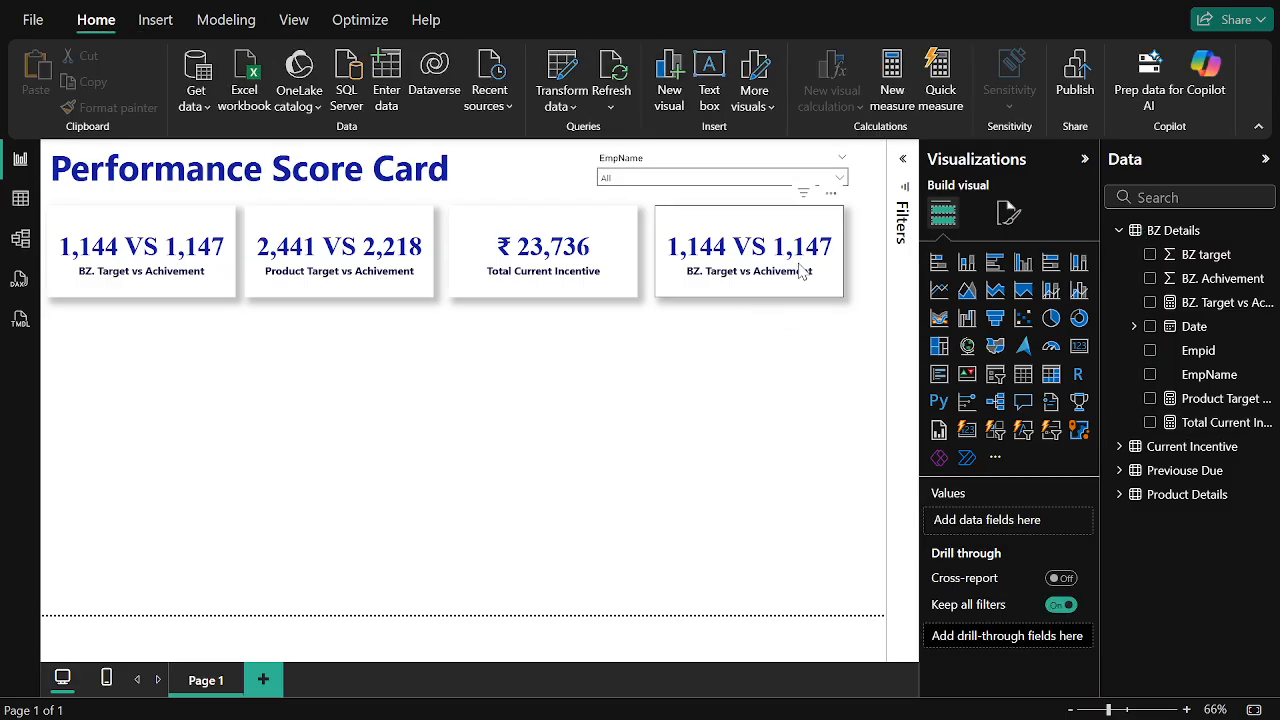
- With the fourth card selected, create the measure Total Due Incentive = sum('Previouse Due'[Incentive])
left_click(803, 272)
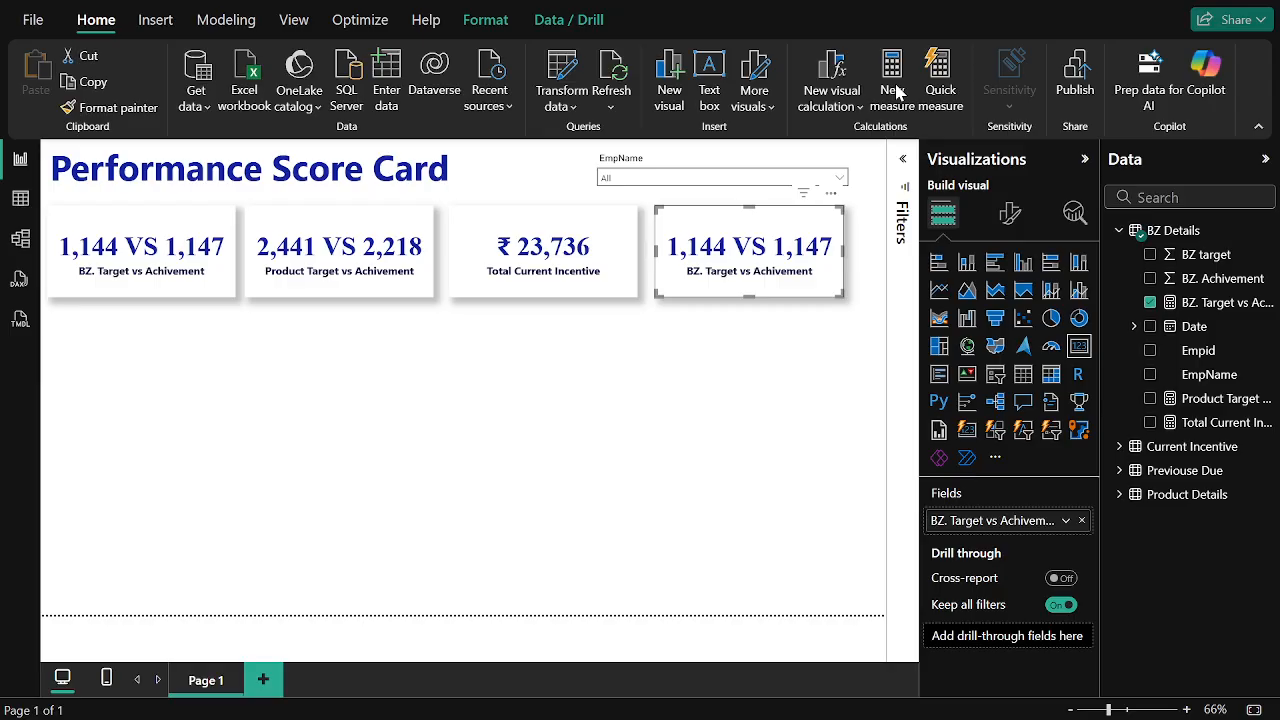
key("BackSpace")
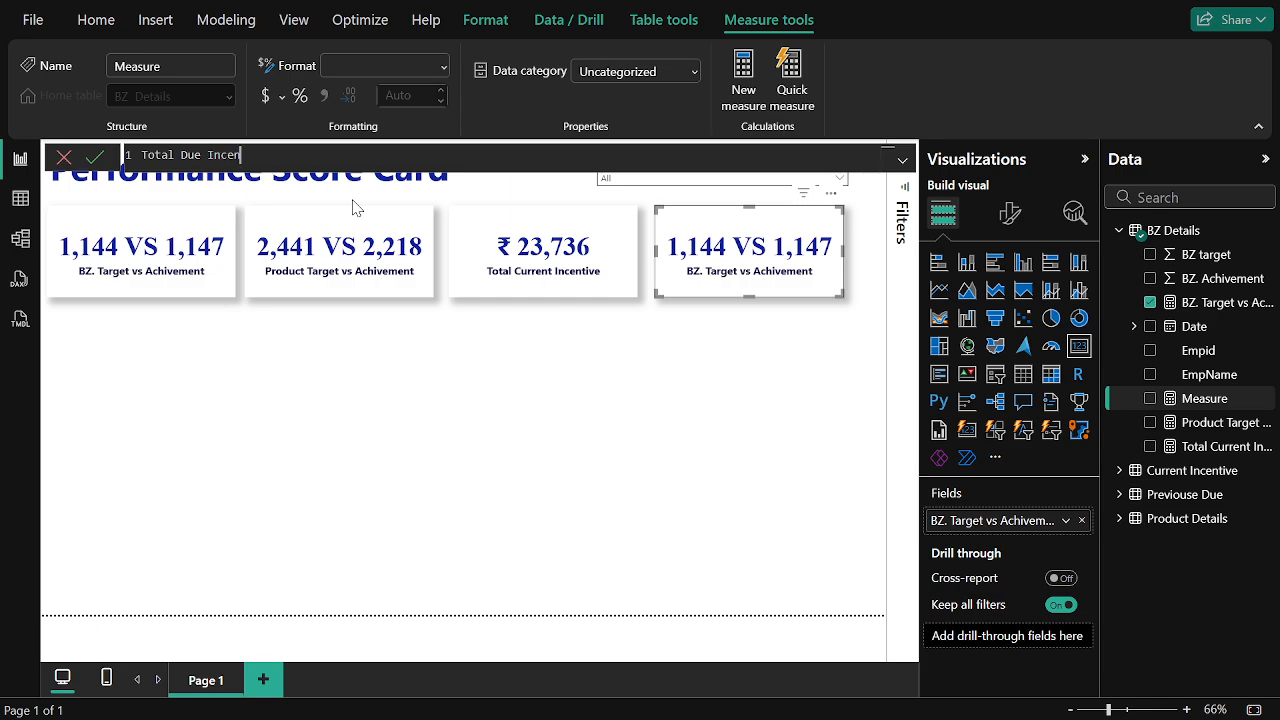
type("Total Due Incentive = sum(")
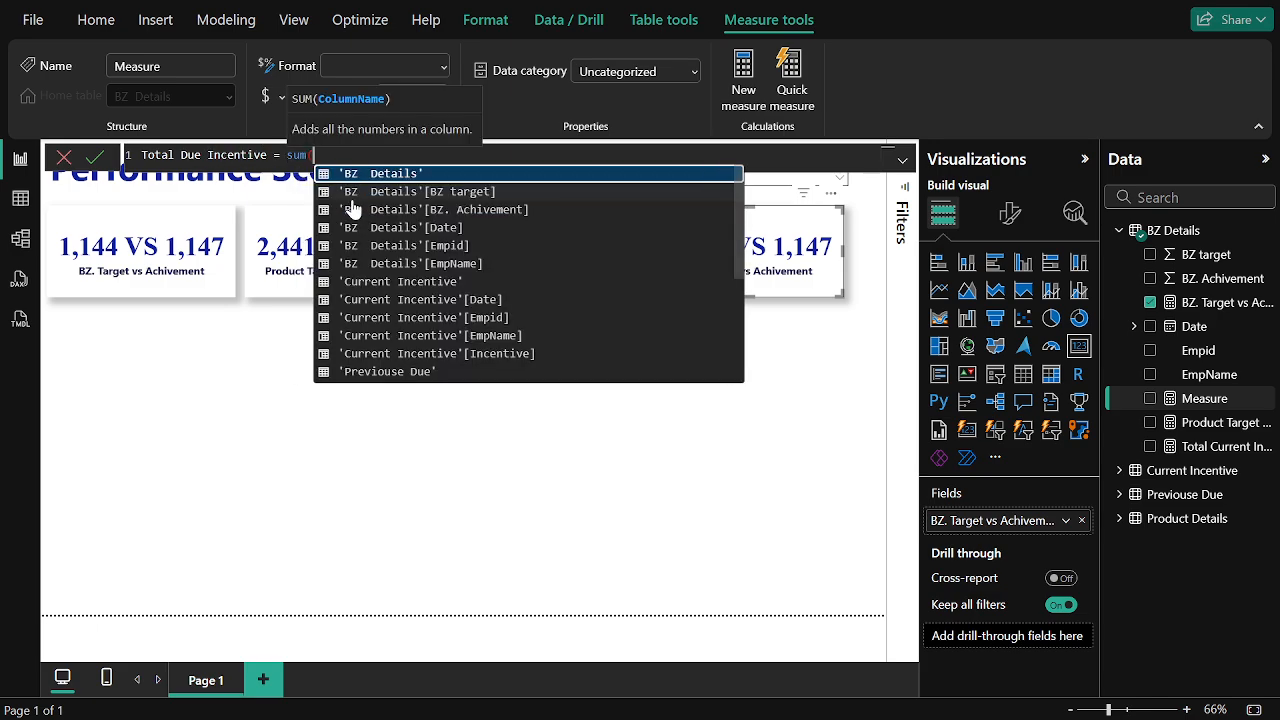
type("'pre")
key("Down")
key("Down")
key("Down")
key("Down")
key("Tab")
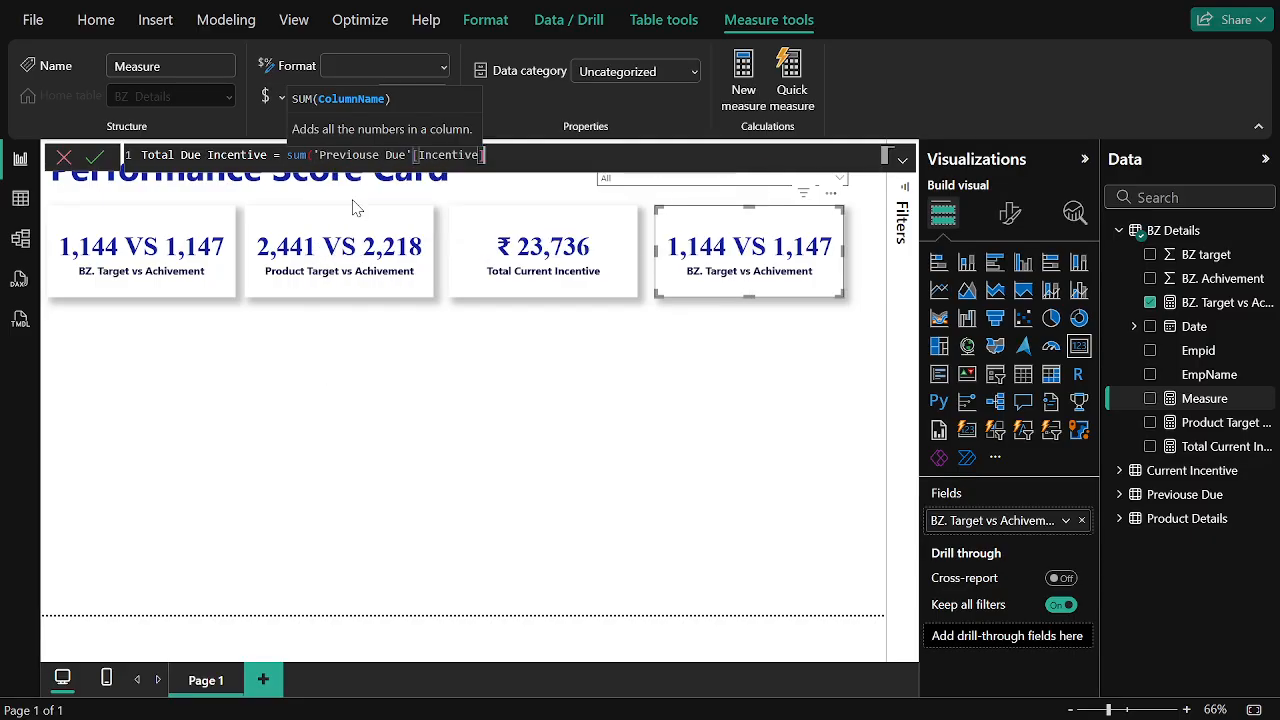
type(")")
key("Return")
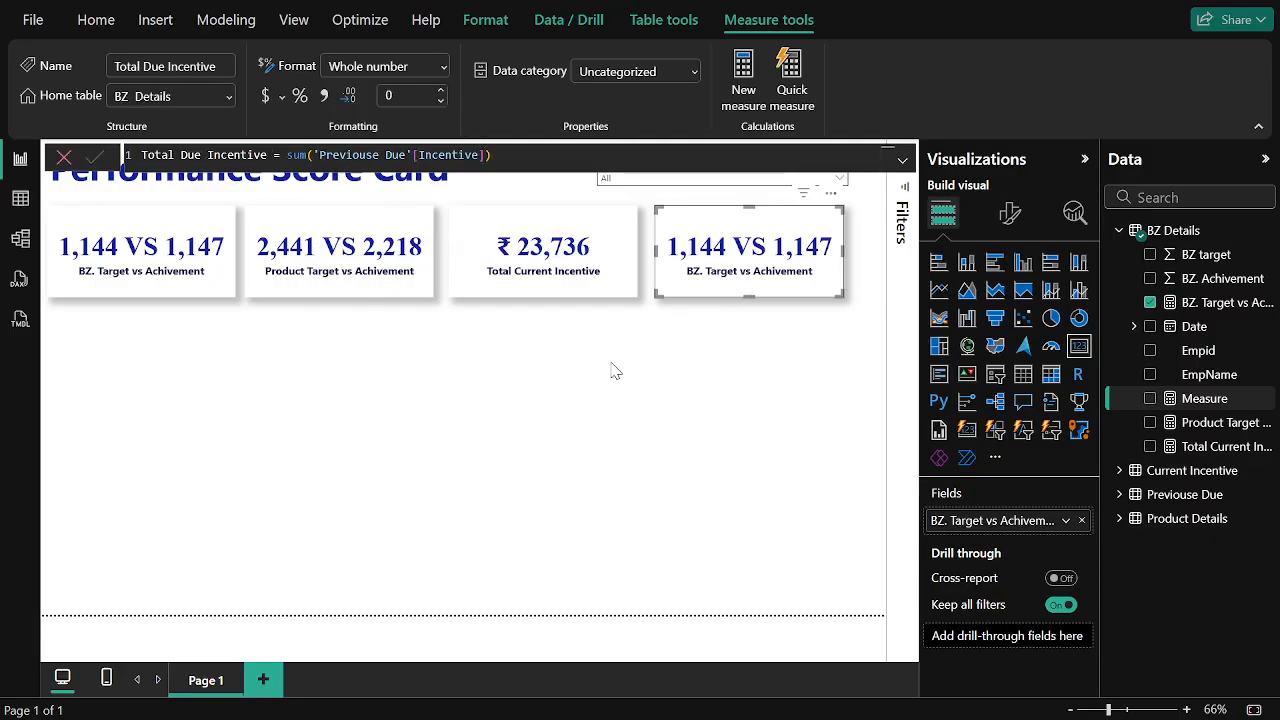
- Replace the fourth card's BZ. Target vs Achivement field with the Total Due Incentive measure
left_click(1081, 520)
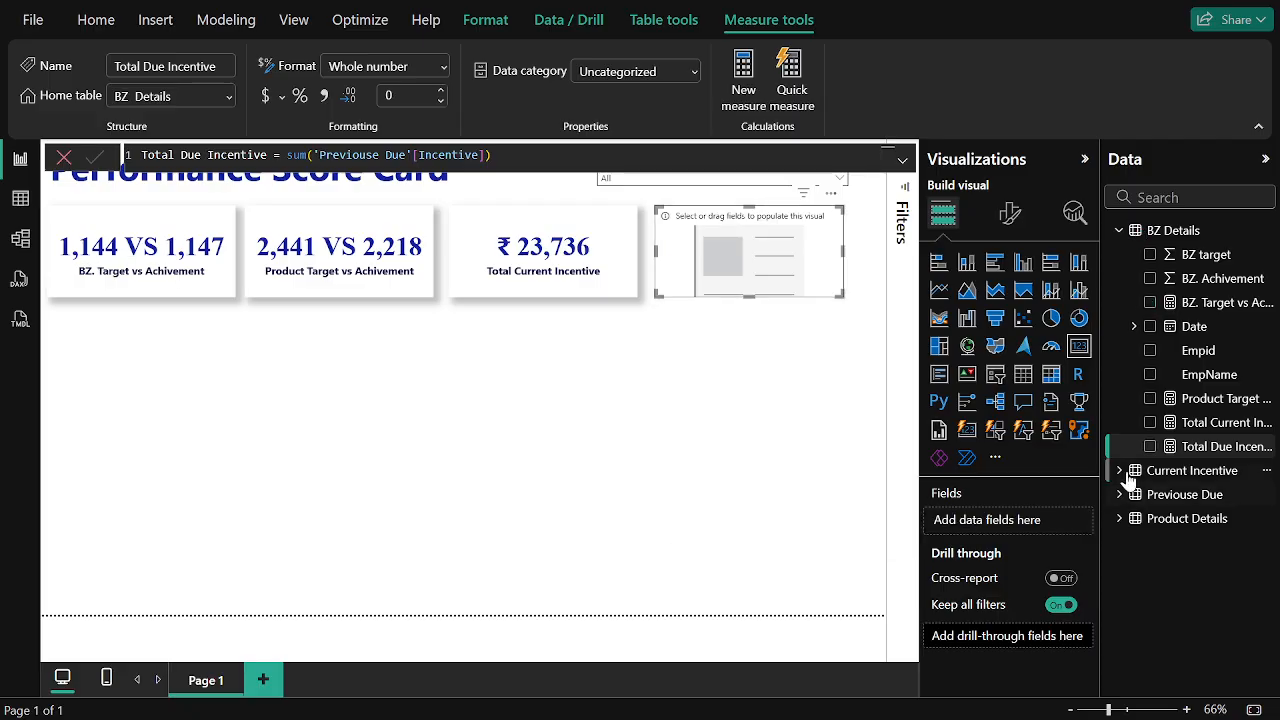
left_click(1150, 446)
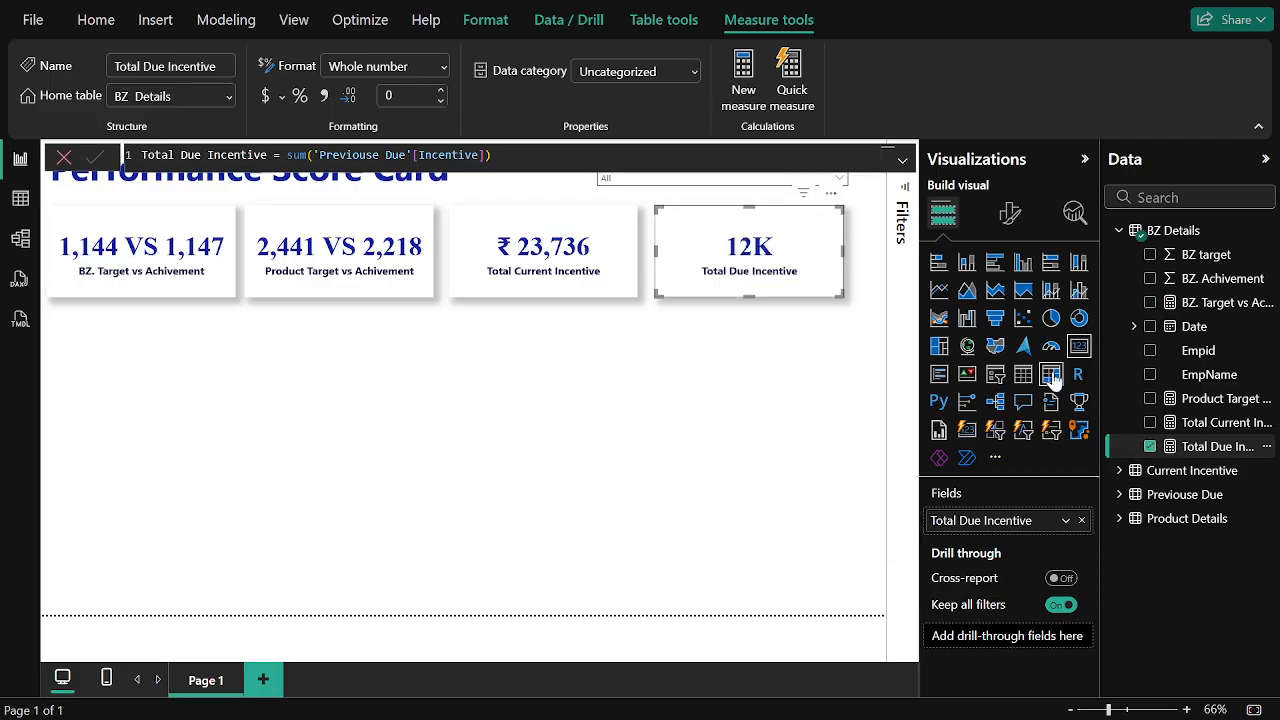
- Set the display units of the Total Due Incentive card's callout value to None
left_click(1012, 215)
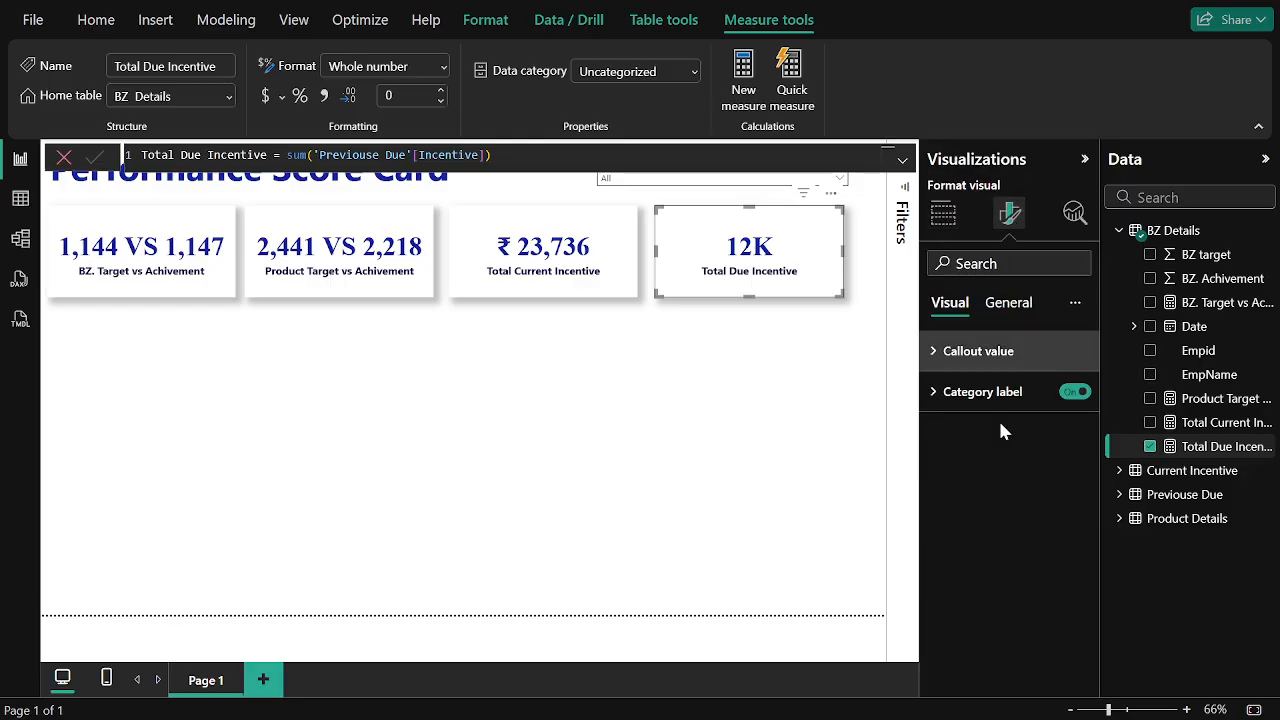
left_click(962, 350)
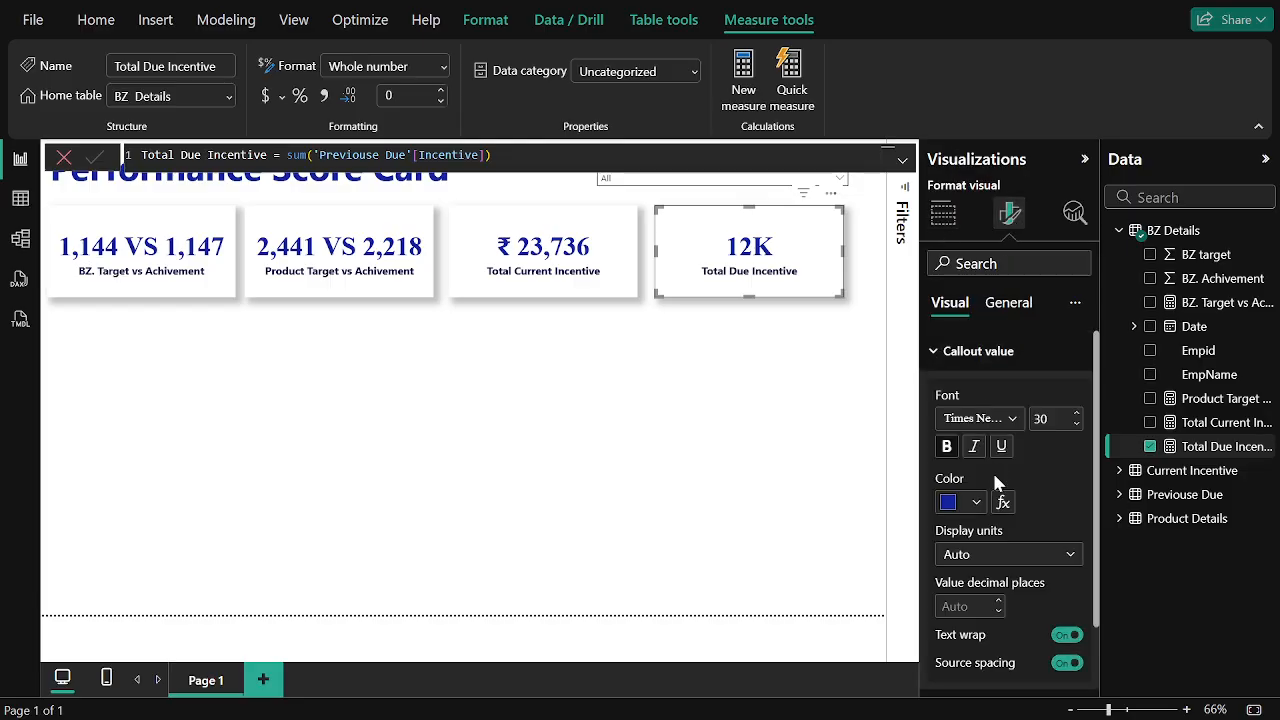
left_click(970, 556)
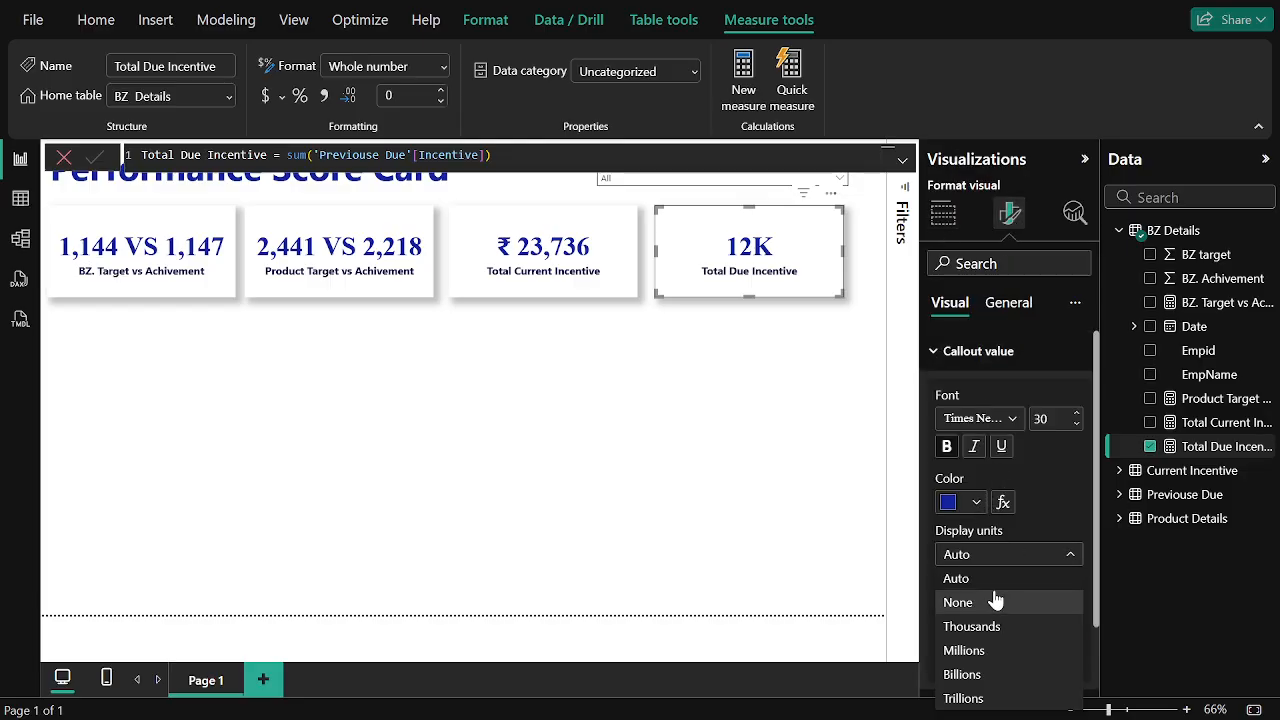
- Format the Total Due Incentive measure as ₹ Assamese (India) currency and deselect the card
left_click(282, 97)
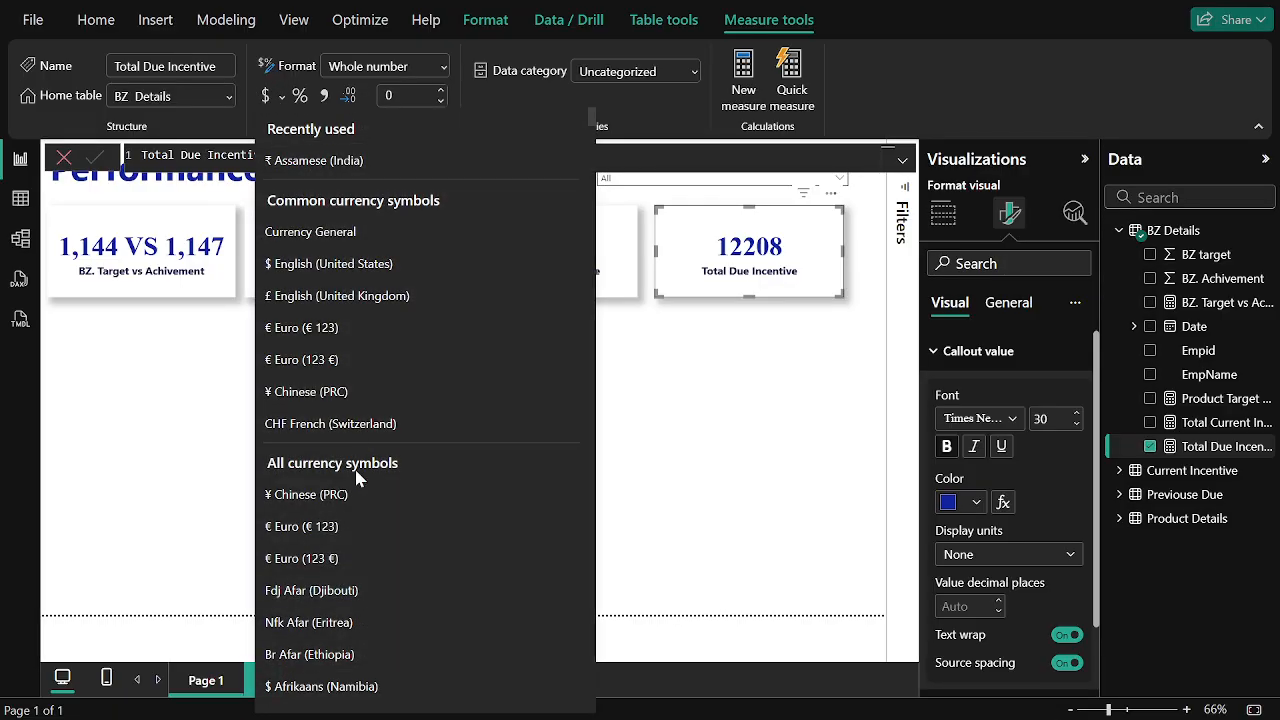
scroll(360, 476, "down", 5)
scroll(356, 472, "down", 6)
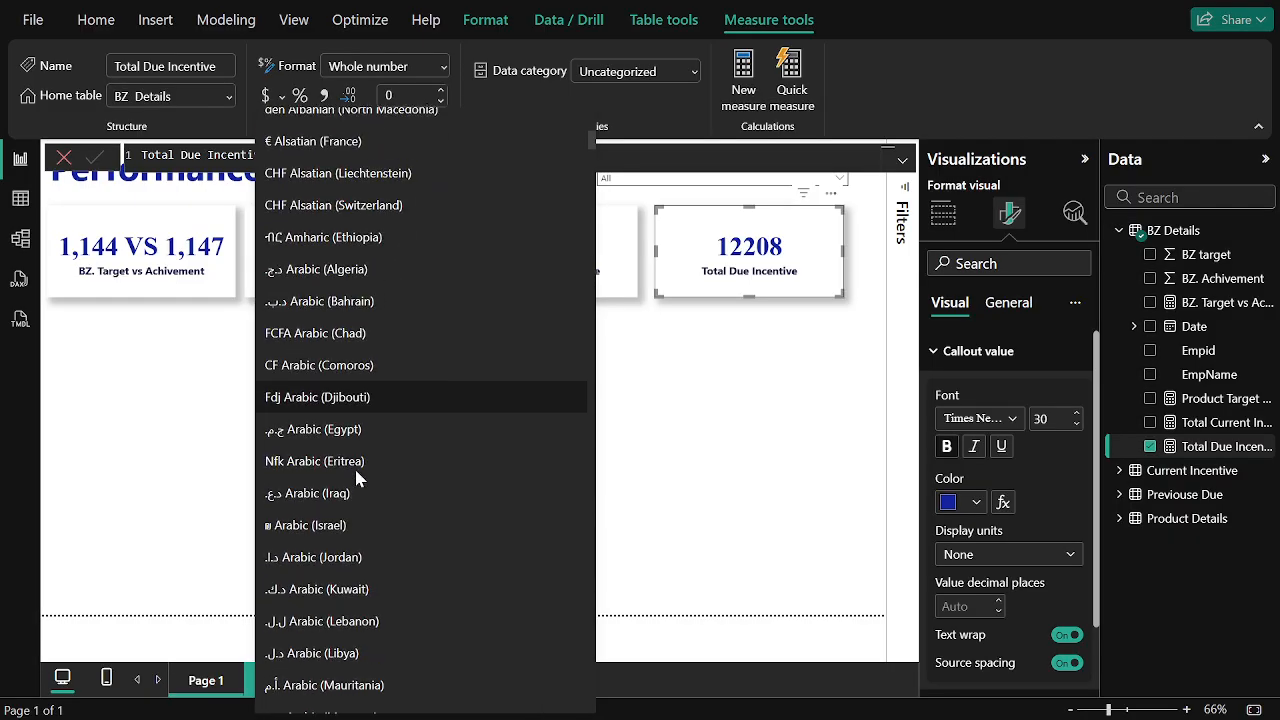
scroll(356, 477, "down", 6)
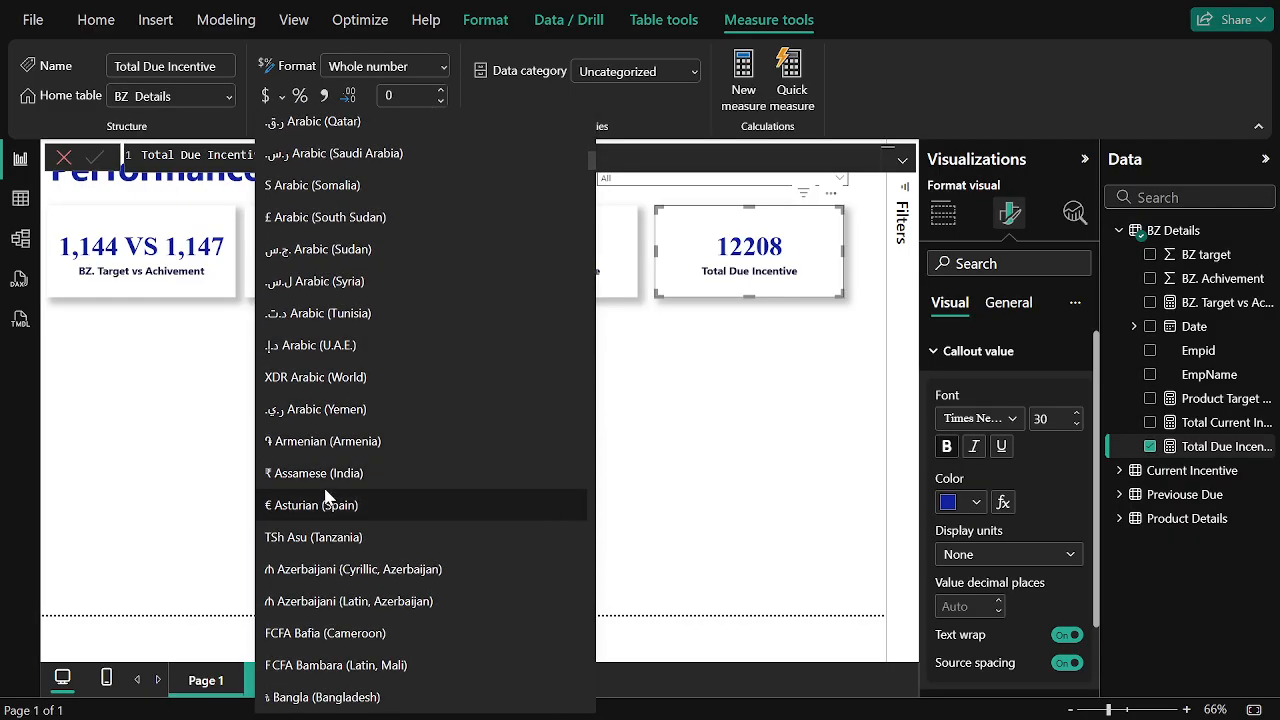
left_click(352, 478)
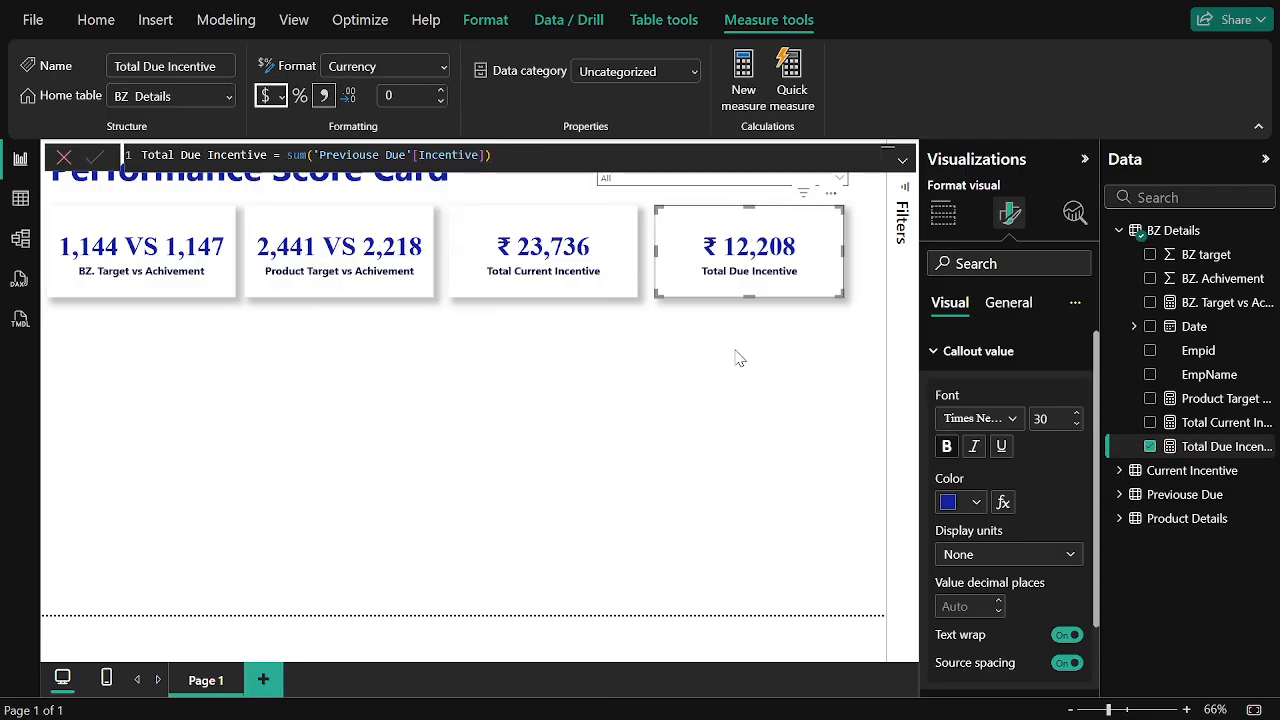
left_click(646, 394)
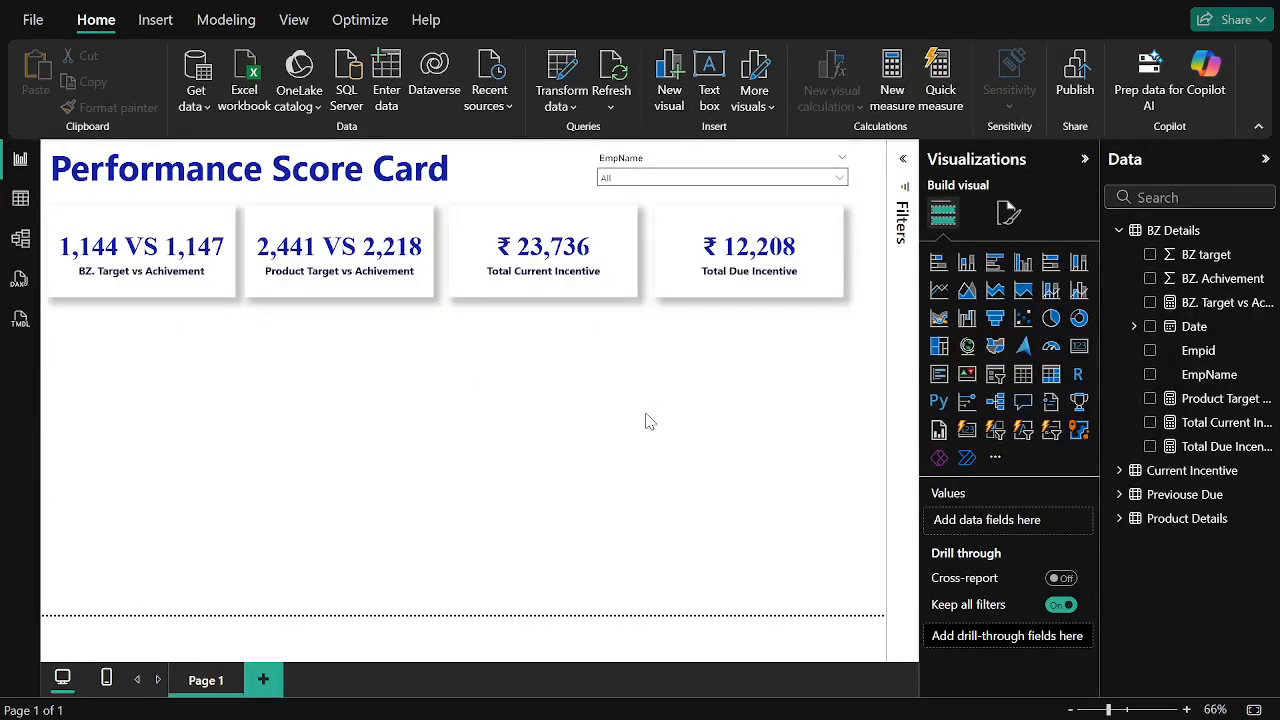
- Check the four cards by filtering the EmpName slicer to employee A, and clear that selection again
left_click(681, 180)
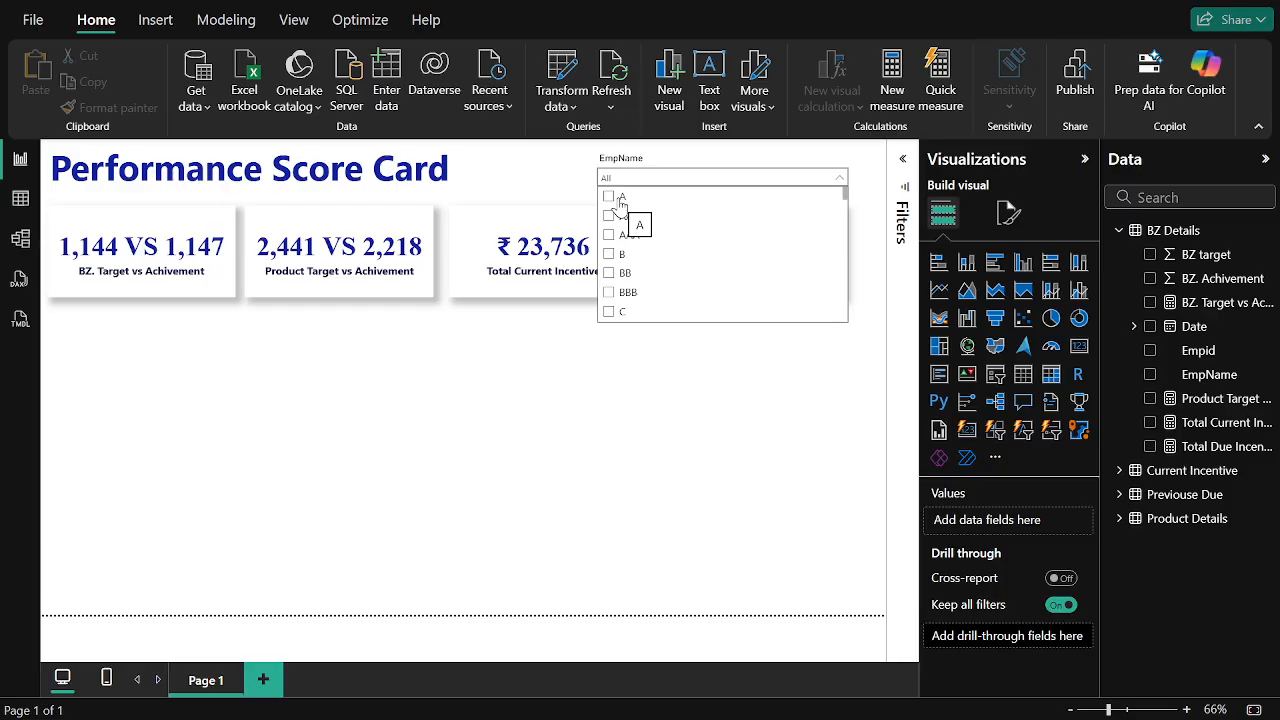
left_click(481, 461)
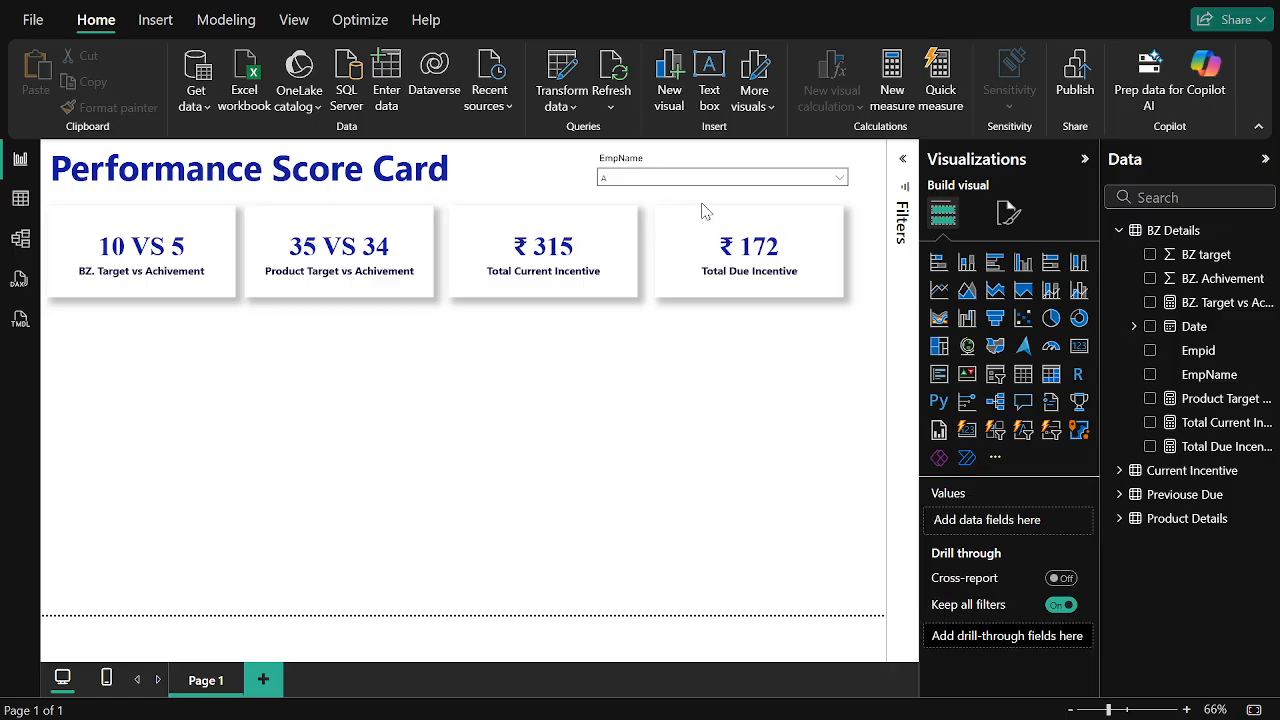
left_click(700, 180)
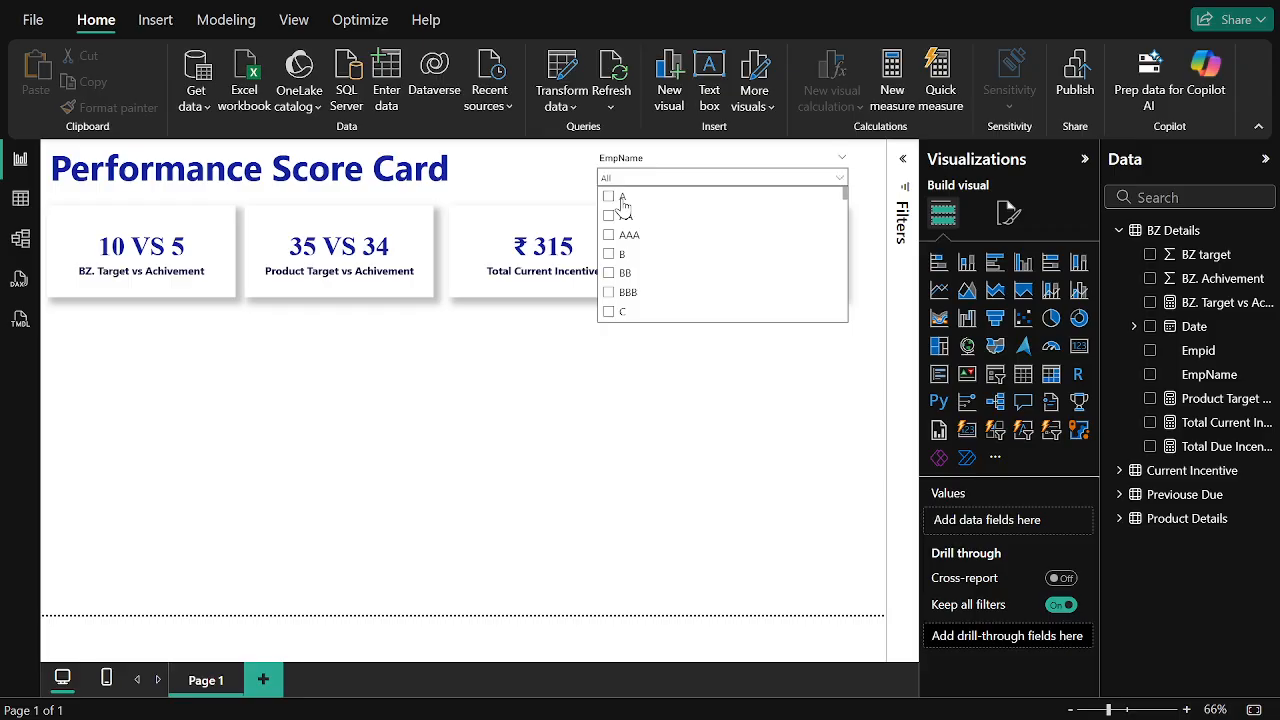
- Insert a line chart below the cards, enlarge it to the page width, and use EmpName from BZ Details as its X-axis
left_click(383, 404)
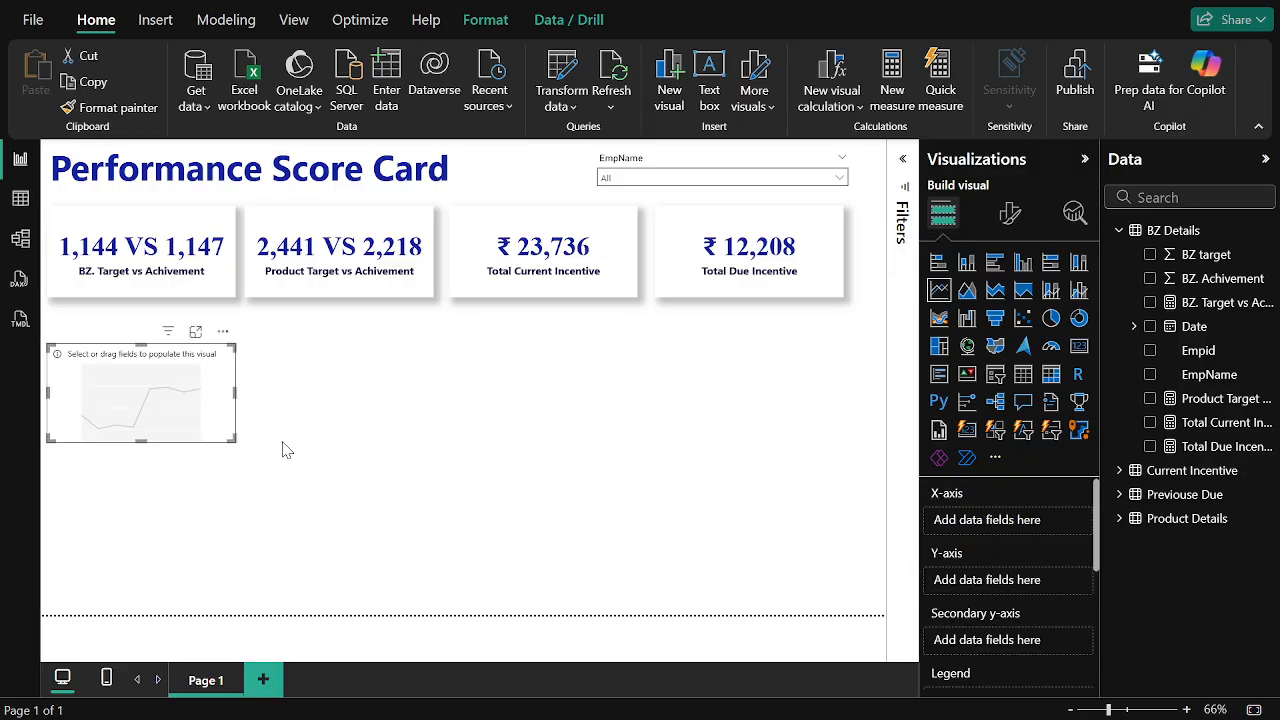
left_click_drag(230, 437, 876, 612)
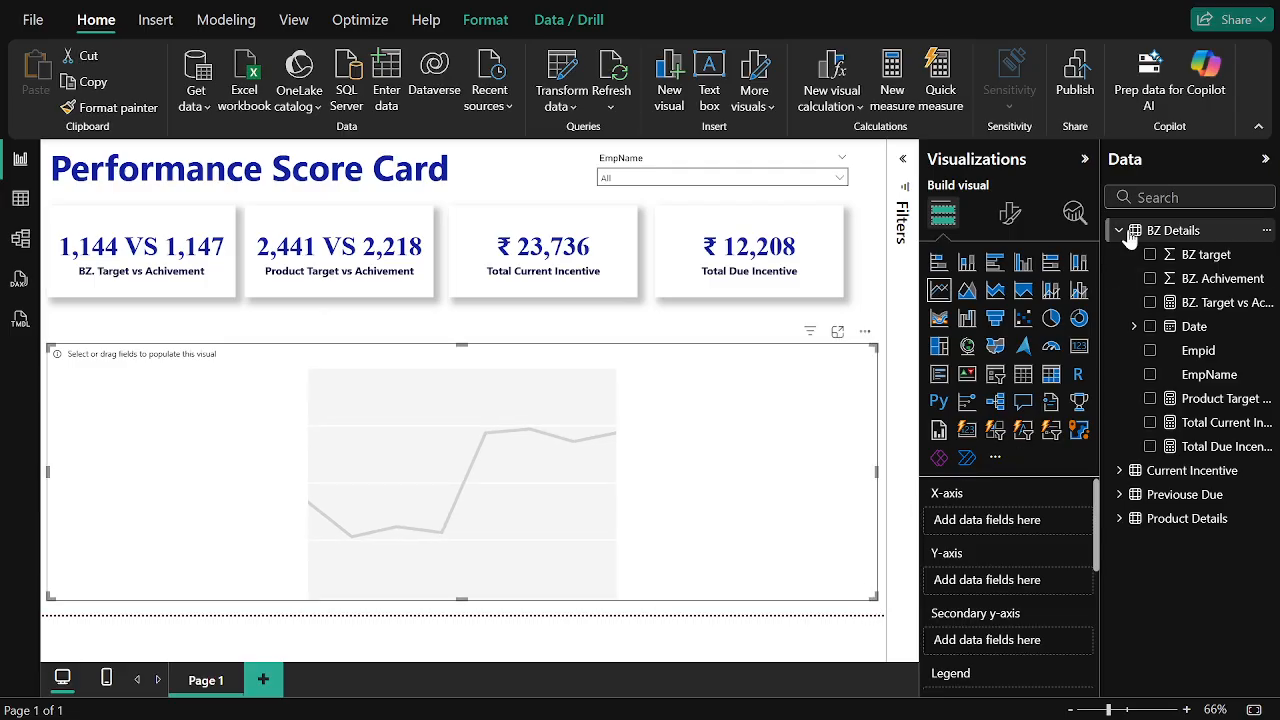
left_click(1150, 375)
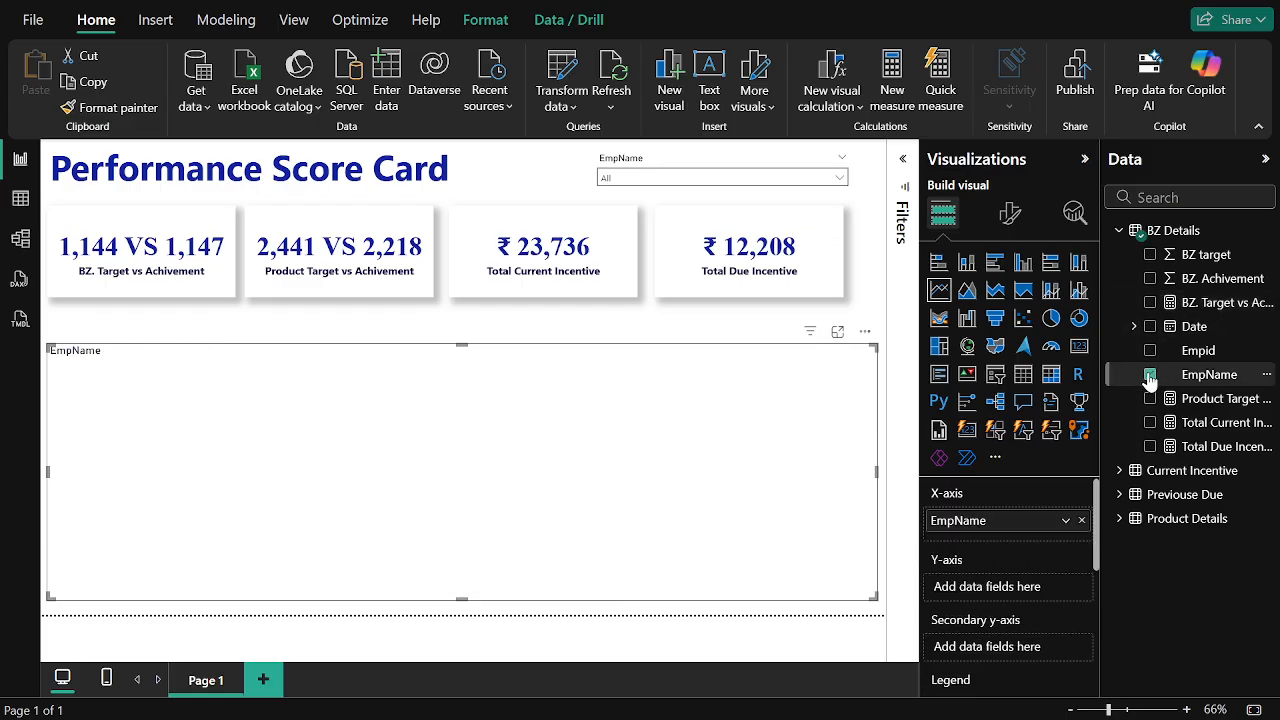
- Add the Incentive fields from the Current Incentive and Previouse Due tables to the line chart's Y-axis
left_click(1119, 230)
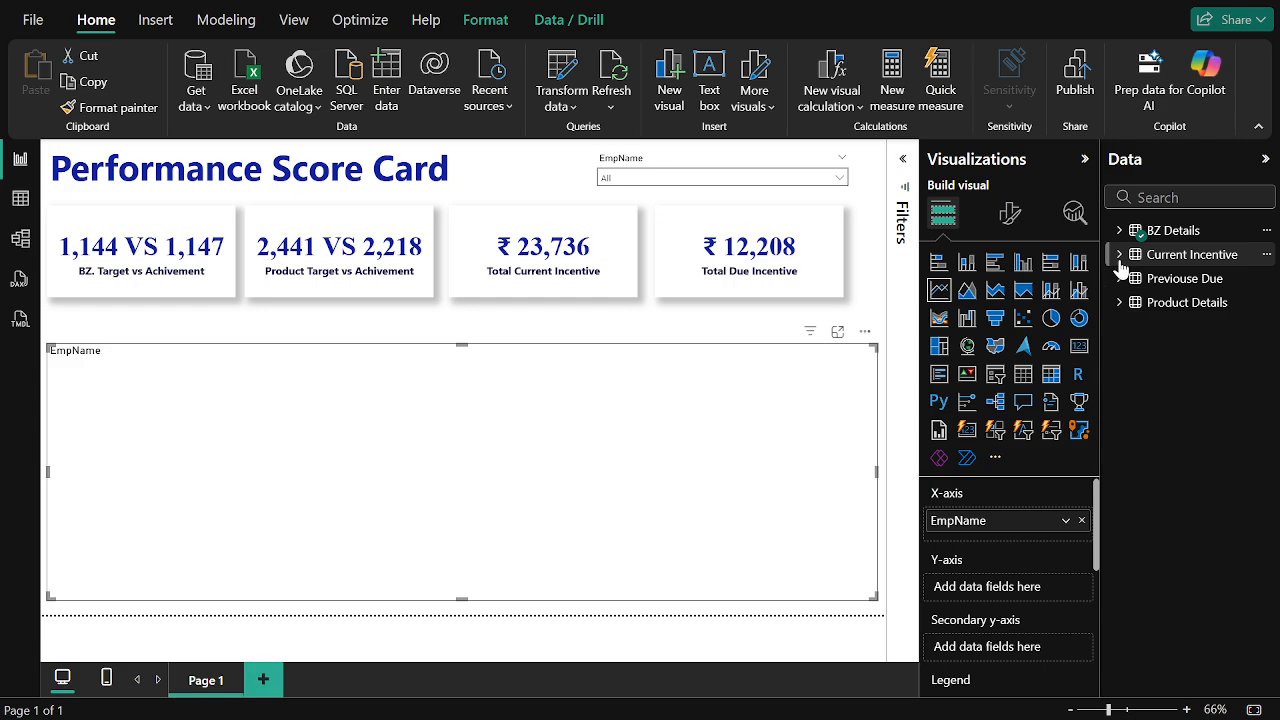
left_click(1119, 256)
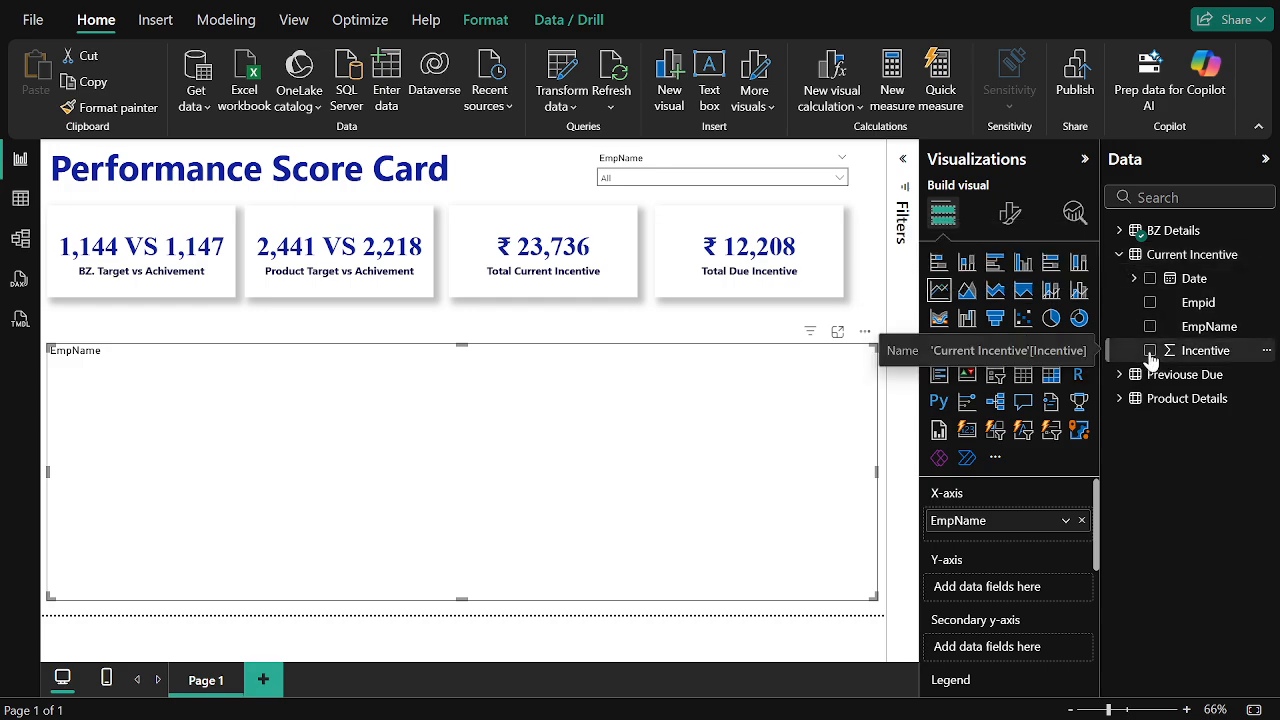
left_click(1150, 350)
left_click(1119, 254)
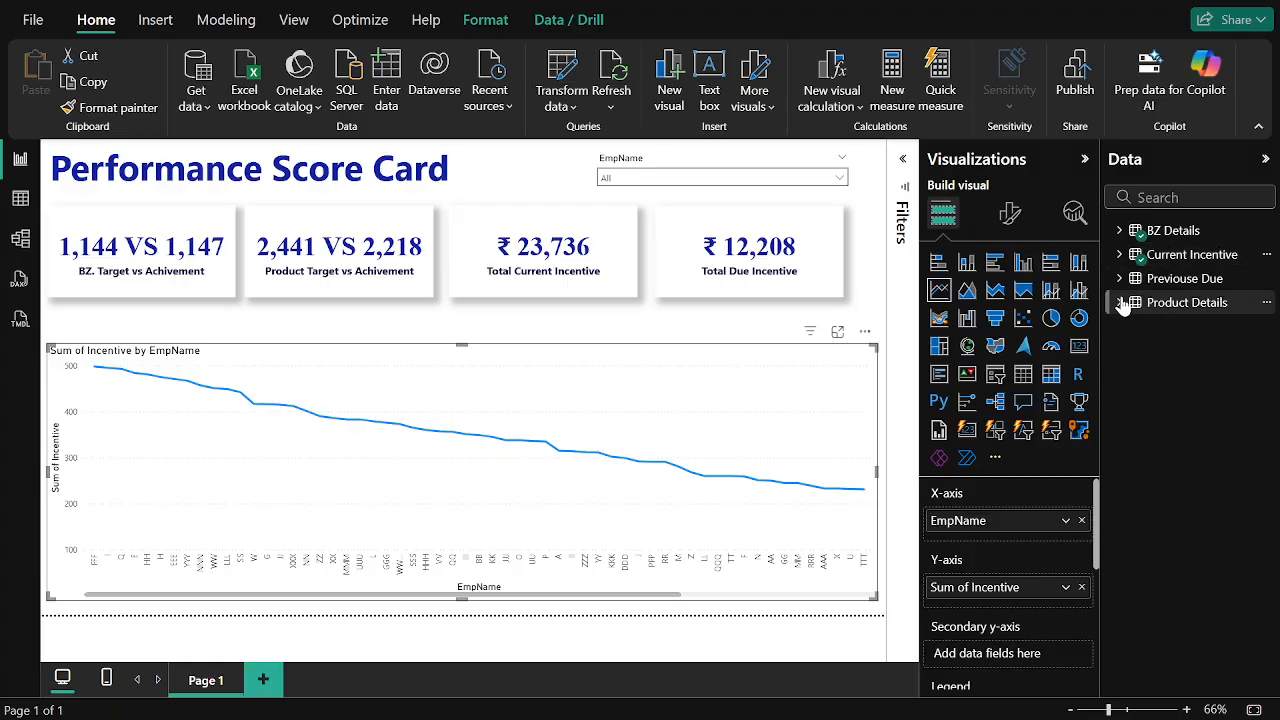
left_click(1119, 278)
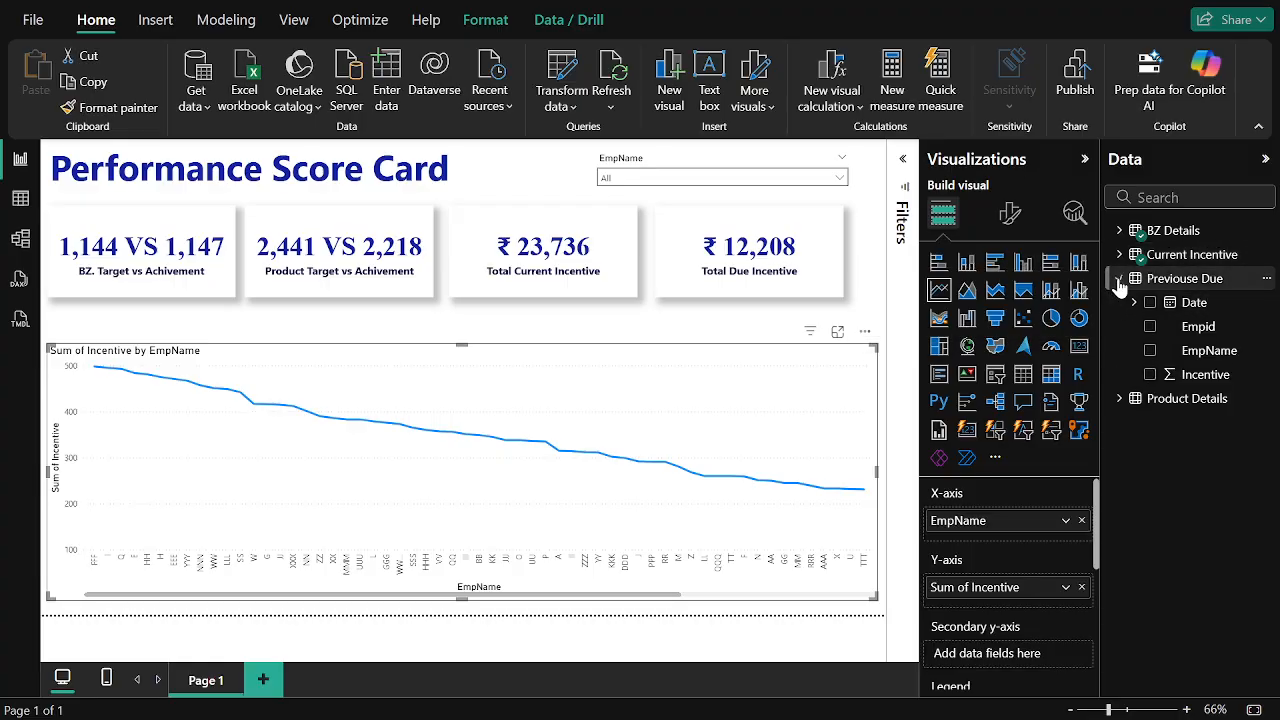
left_click(1150, 375)
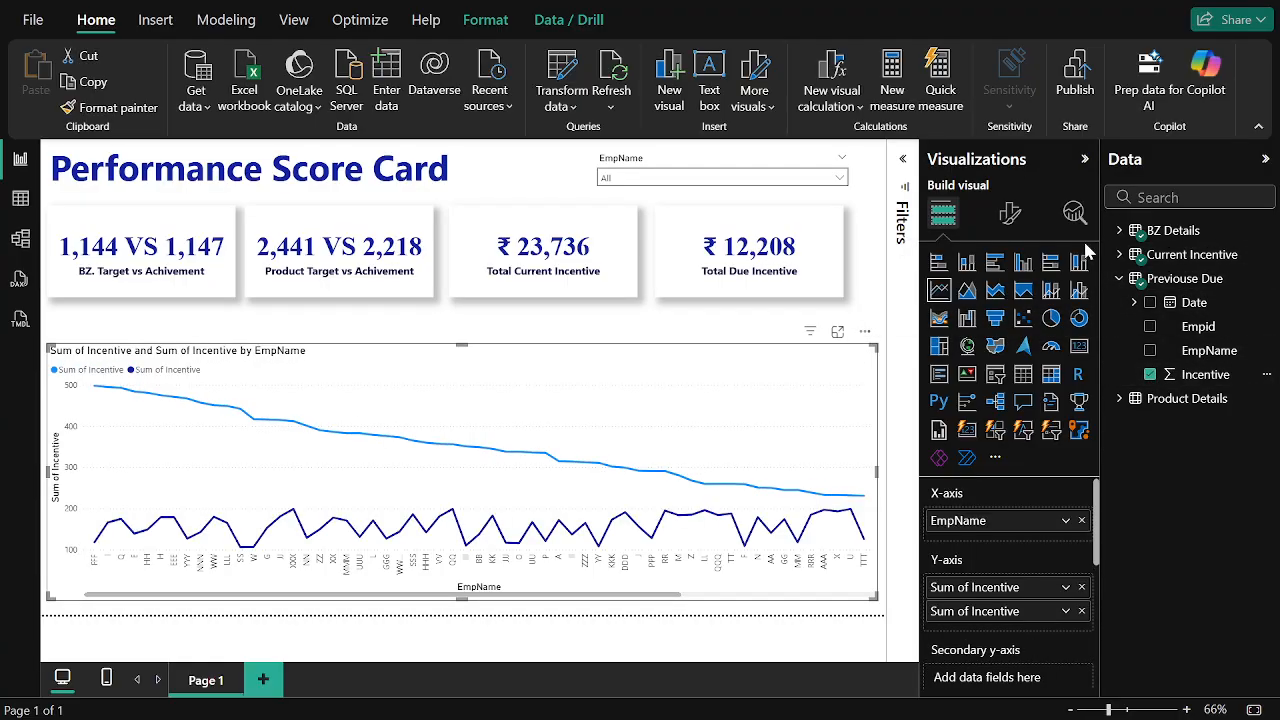
- Make the line chart's X-axis labels bold in a serif font and turn off the X-axis title
left_click(1010, 213)
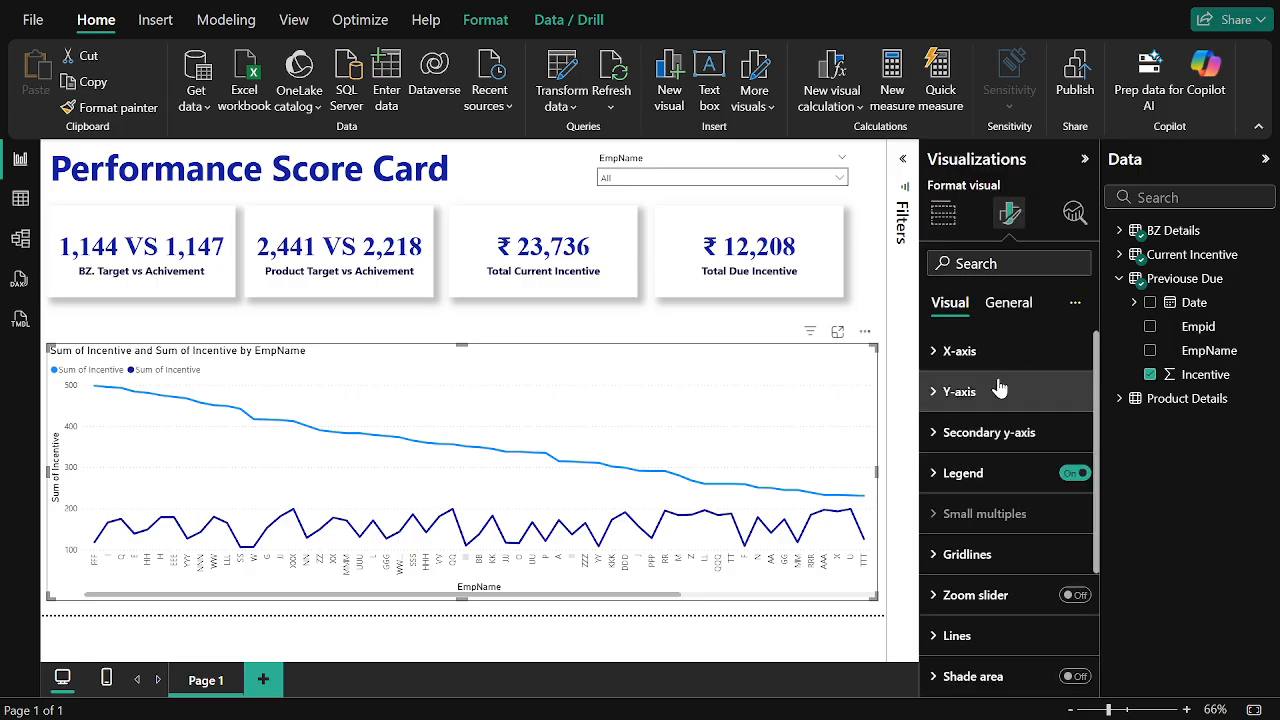
left_click(985, 350)
scroll(1000, 400, "down", 1)
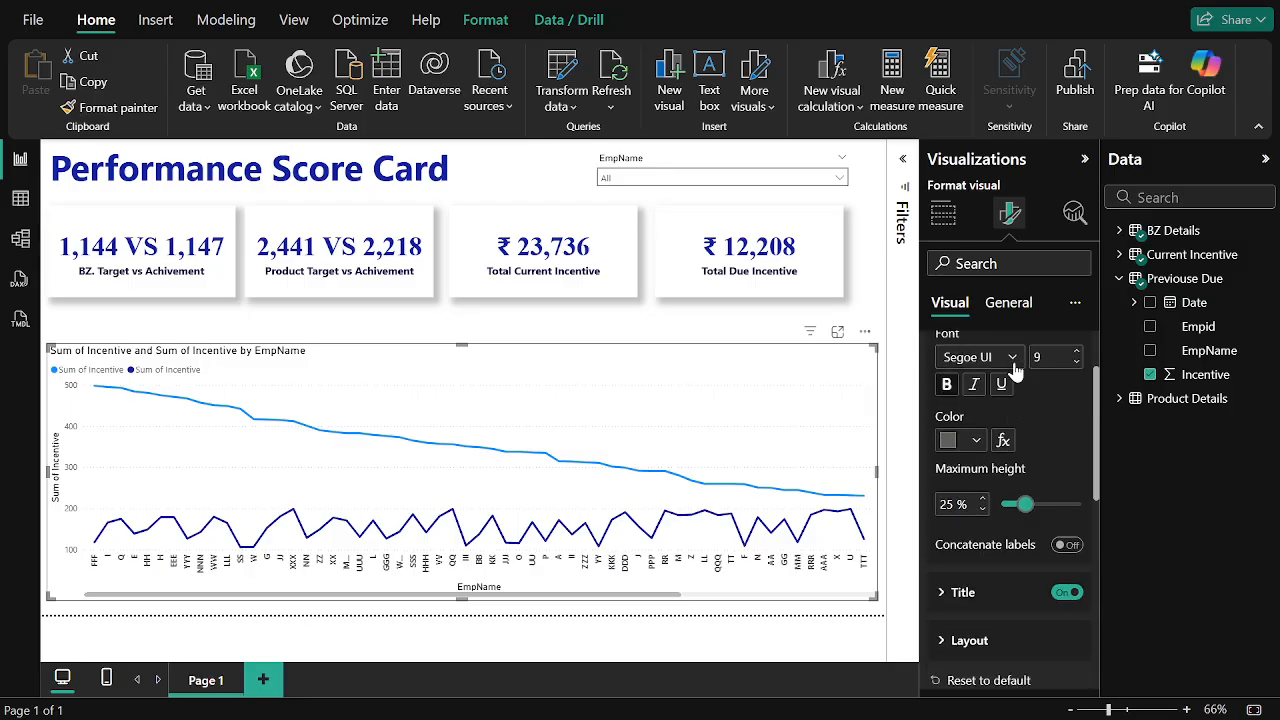
left_click(970, 357)
scroll(1010, 540, "down", 1)
left_click(1016, 606)
scroll(1022, 488, "down", 1)
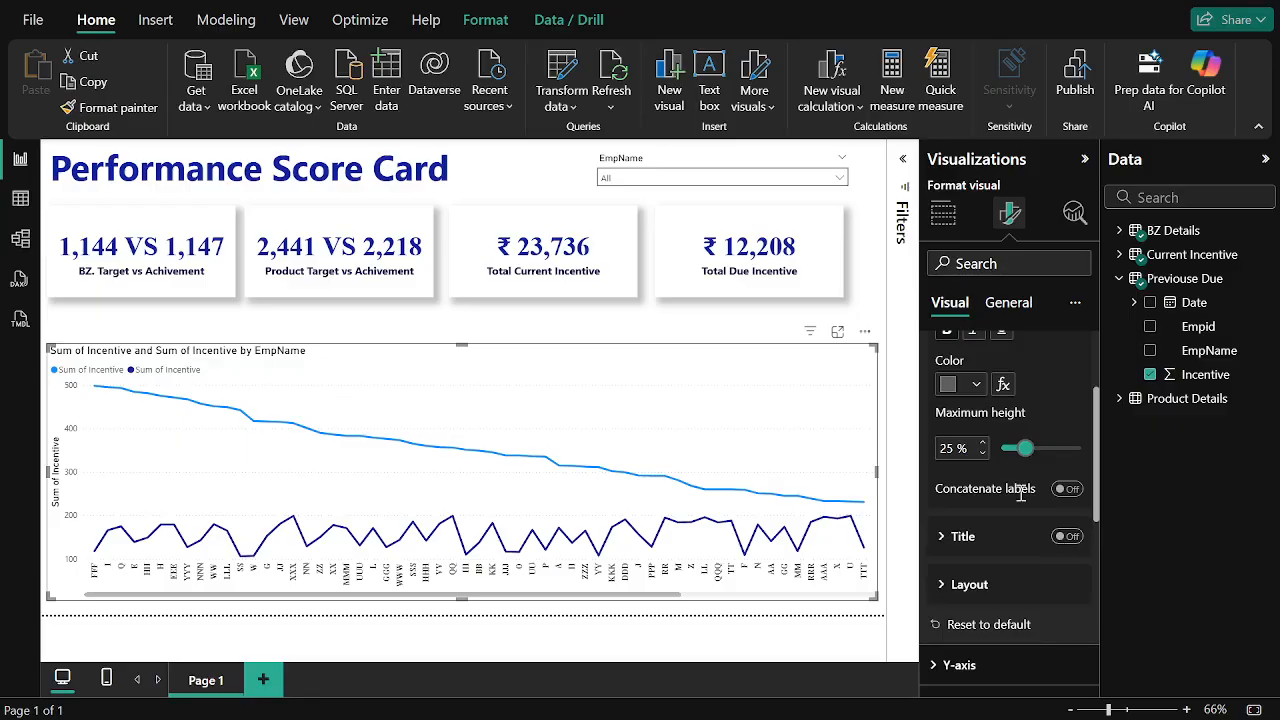
- Turn off the line chart's Y-axis values and Y-axis title
scroll(1020, 495, "down", 3)
left_click(975, 440)
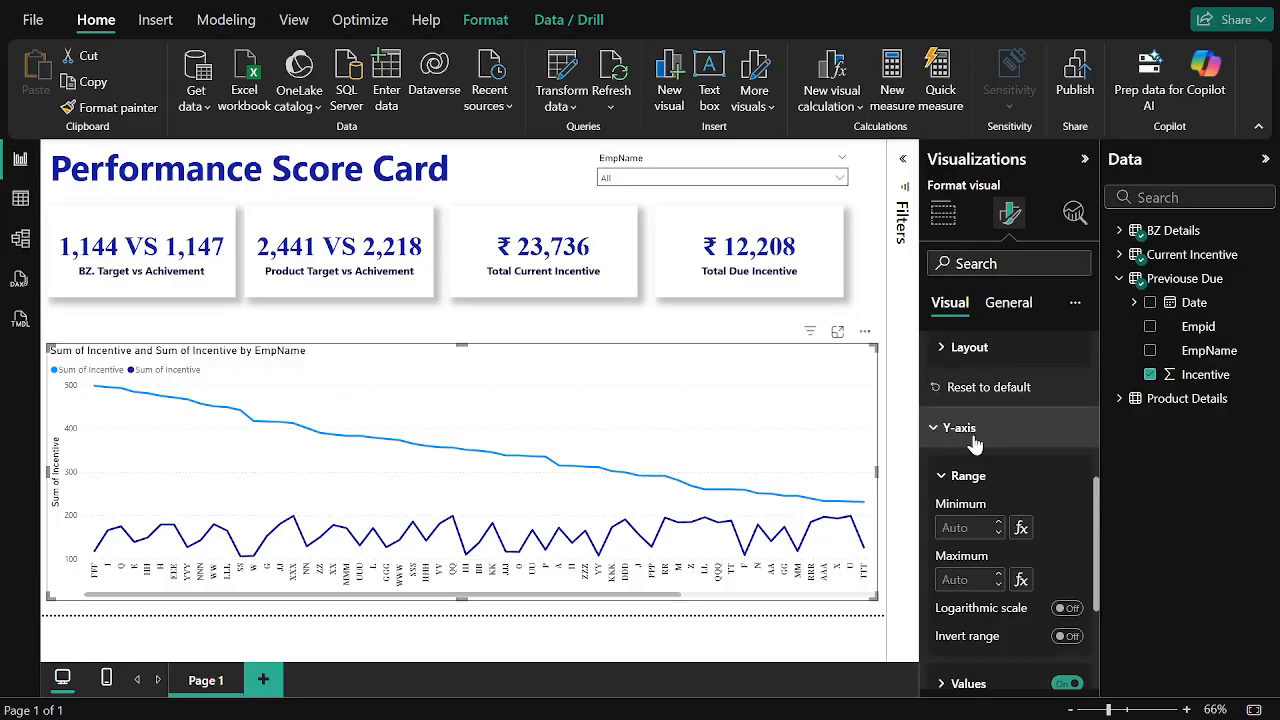
scroll(978, 436, "down", 4)
left_click(1080, 490)
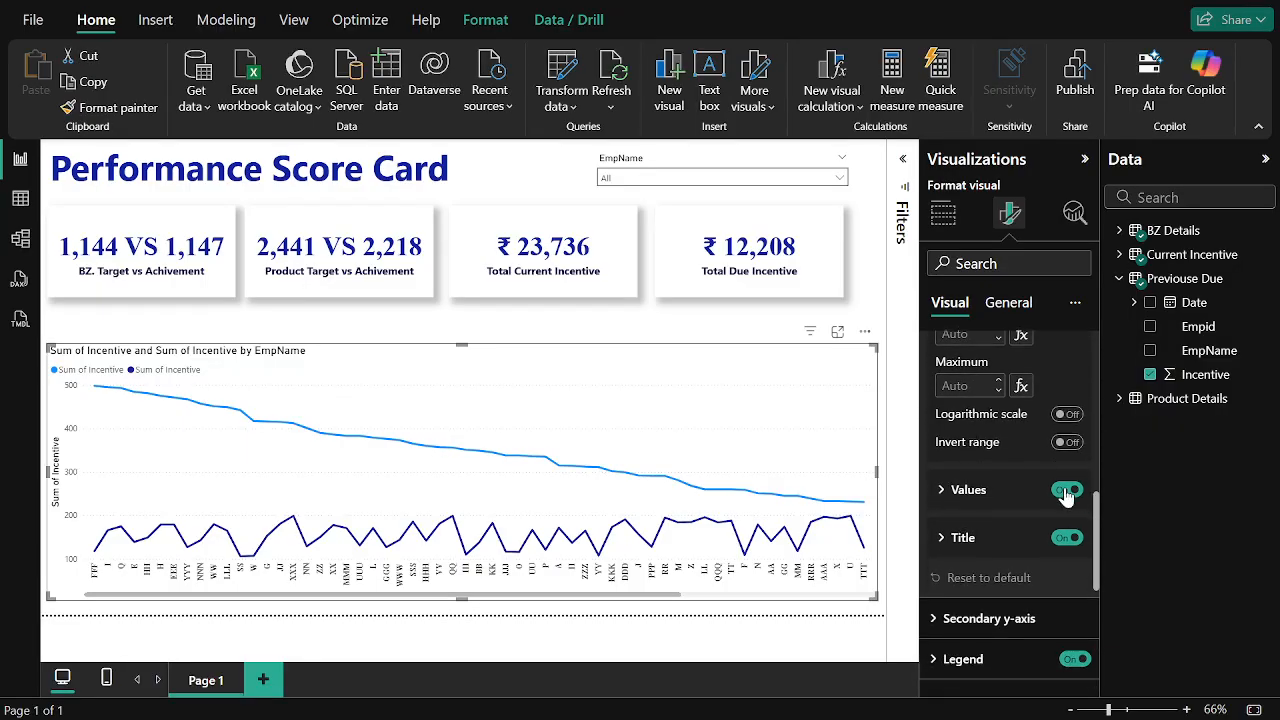
left_click(1068, 540)
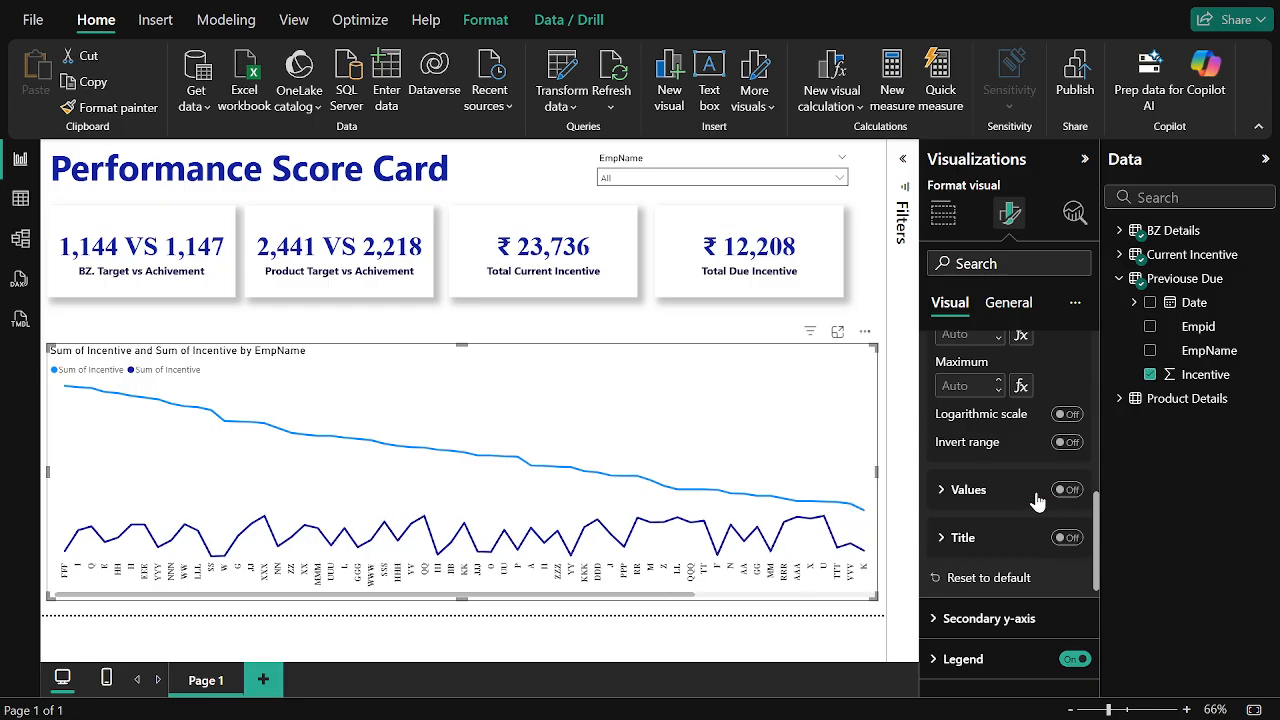
- Turn on Match line color for the line chart's legend and set the legend position to Top center
scroll(1040, 505, "down", 4)
left_click(963, 432)
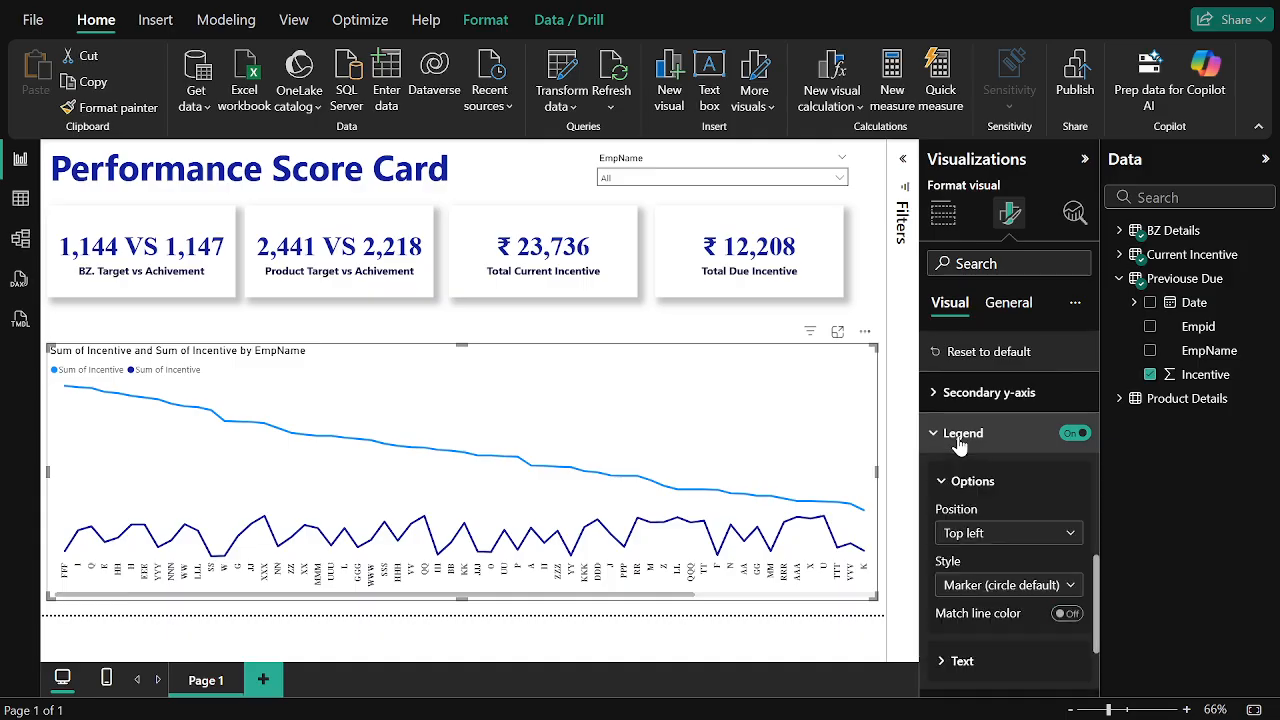
left_click(980, 536)
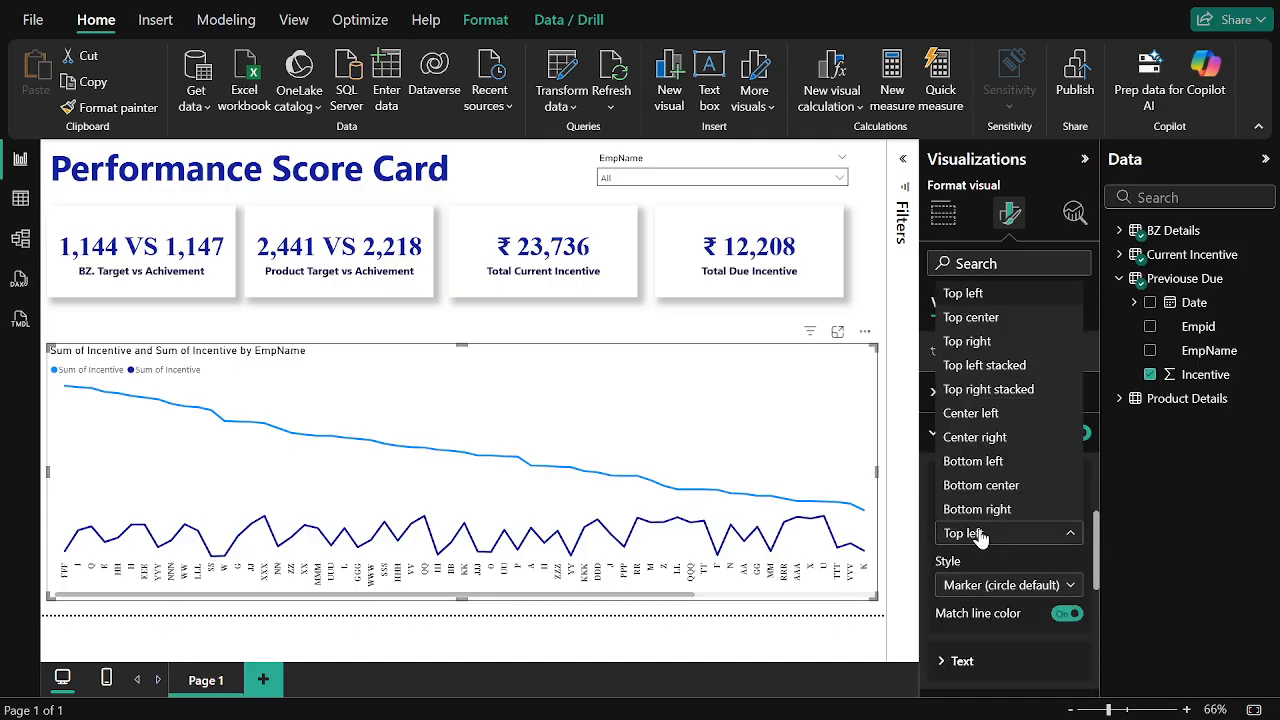
left_click(985, 414)
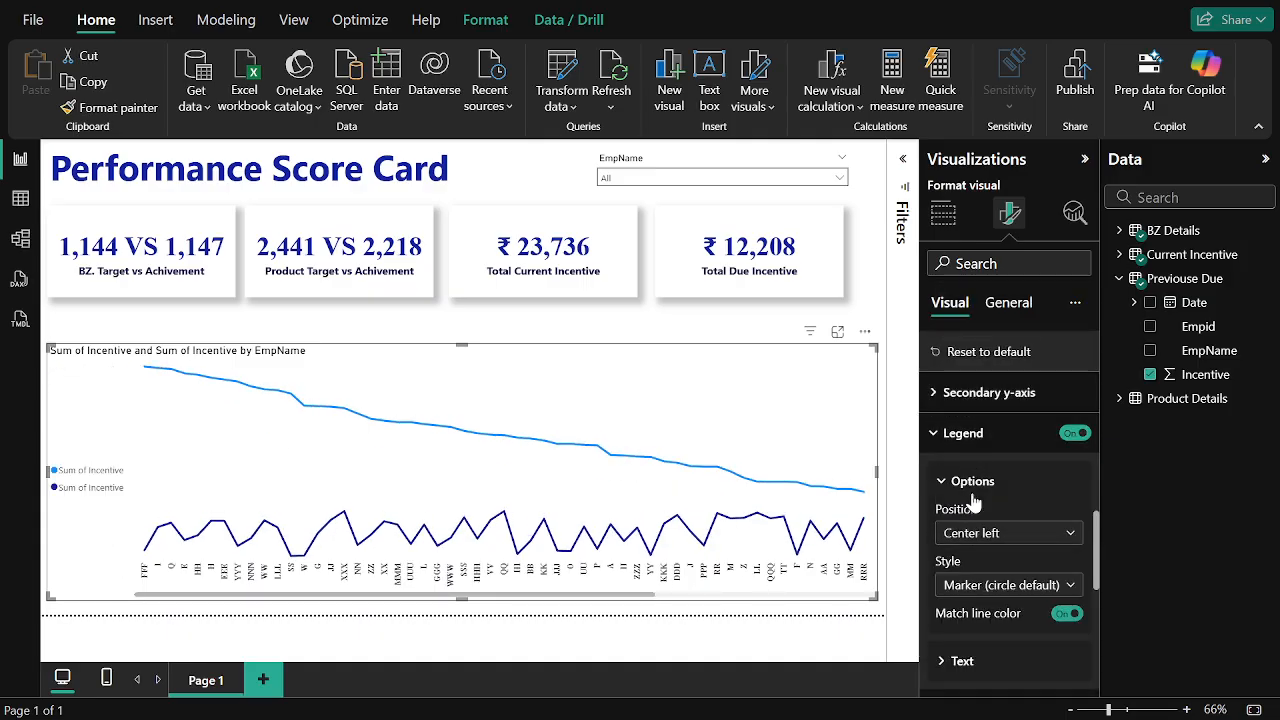
left_click(973, 536)
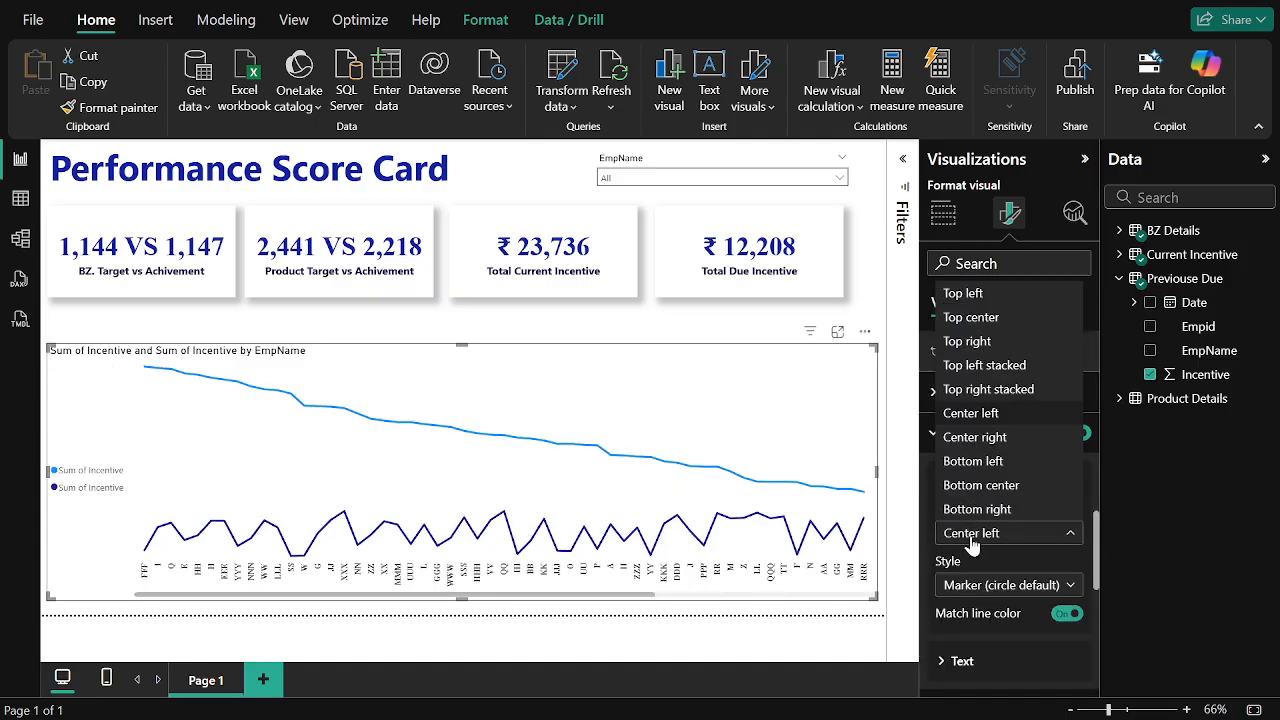
left_click(960, 319)
- Turn on the shade area for the line chart
scroll(971, 440, "down", 2)
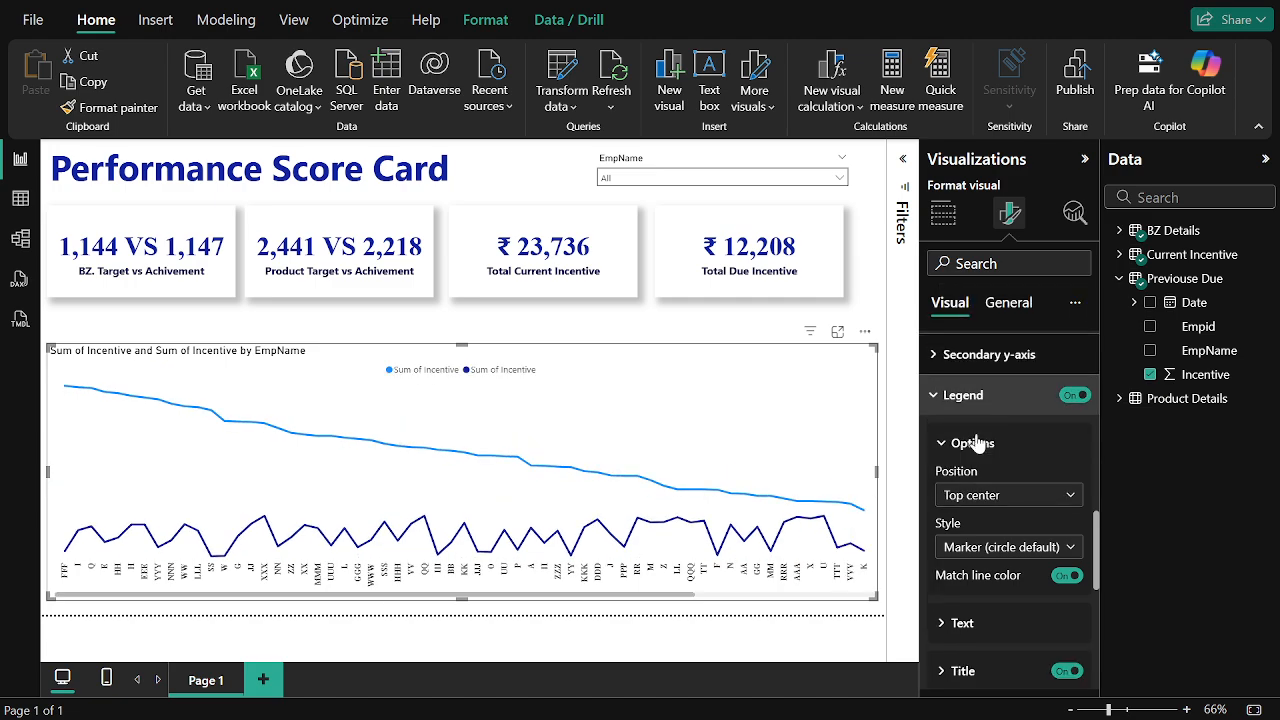
scroll(975, 440, "down", 1)
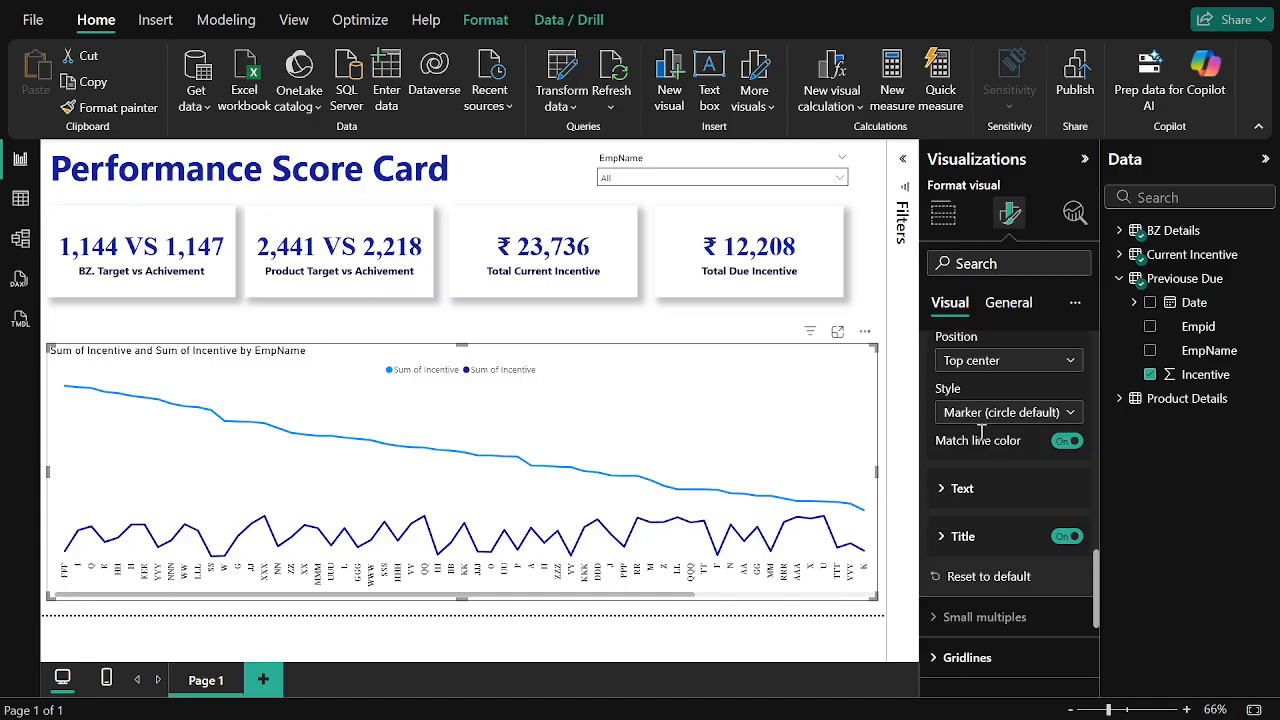
scroll(1026, 505, "down", 3)
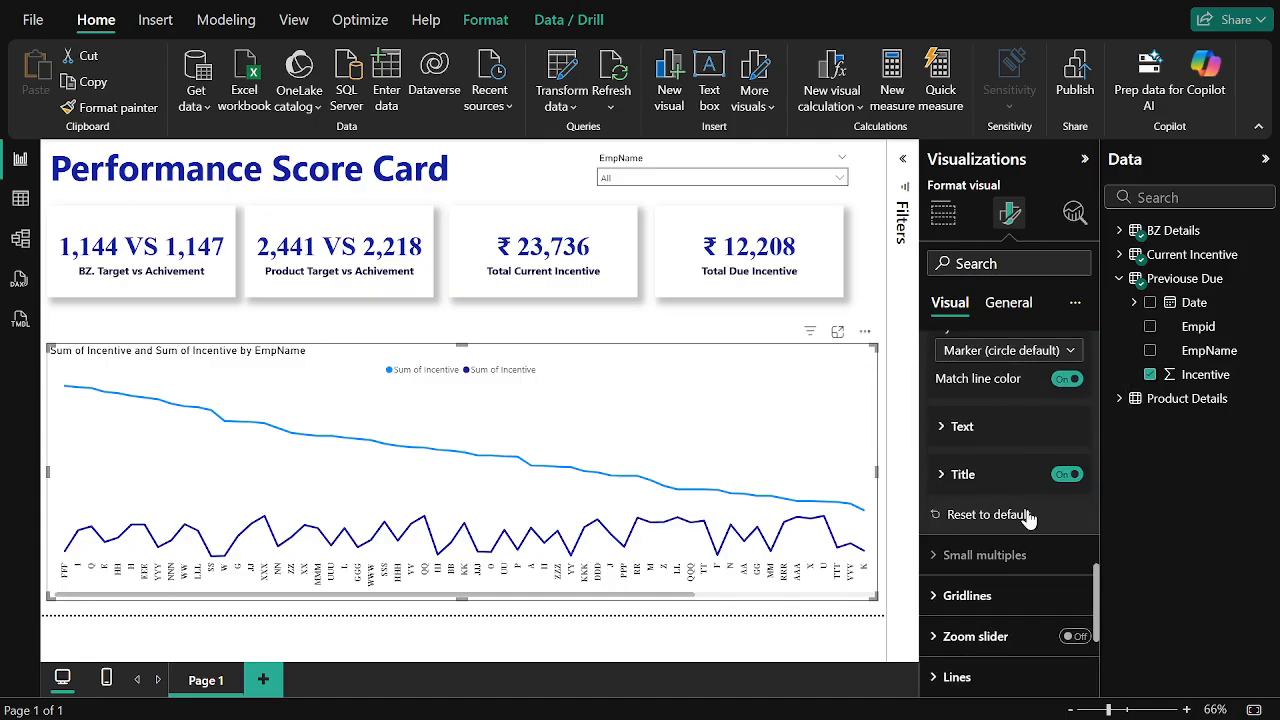
scroll(1029, 512, "down", 1)
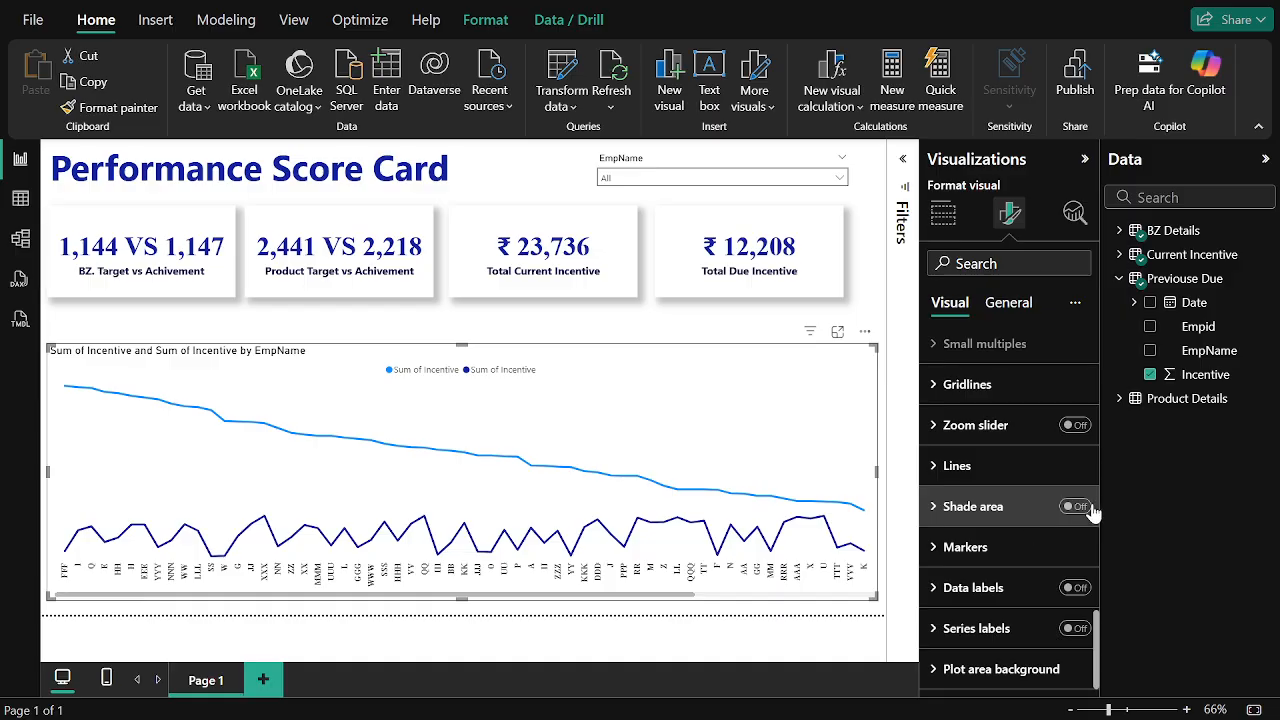
left_click(1076, 507)
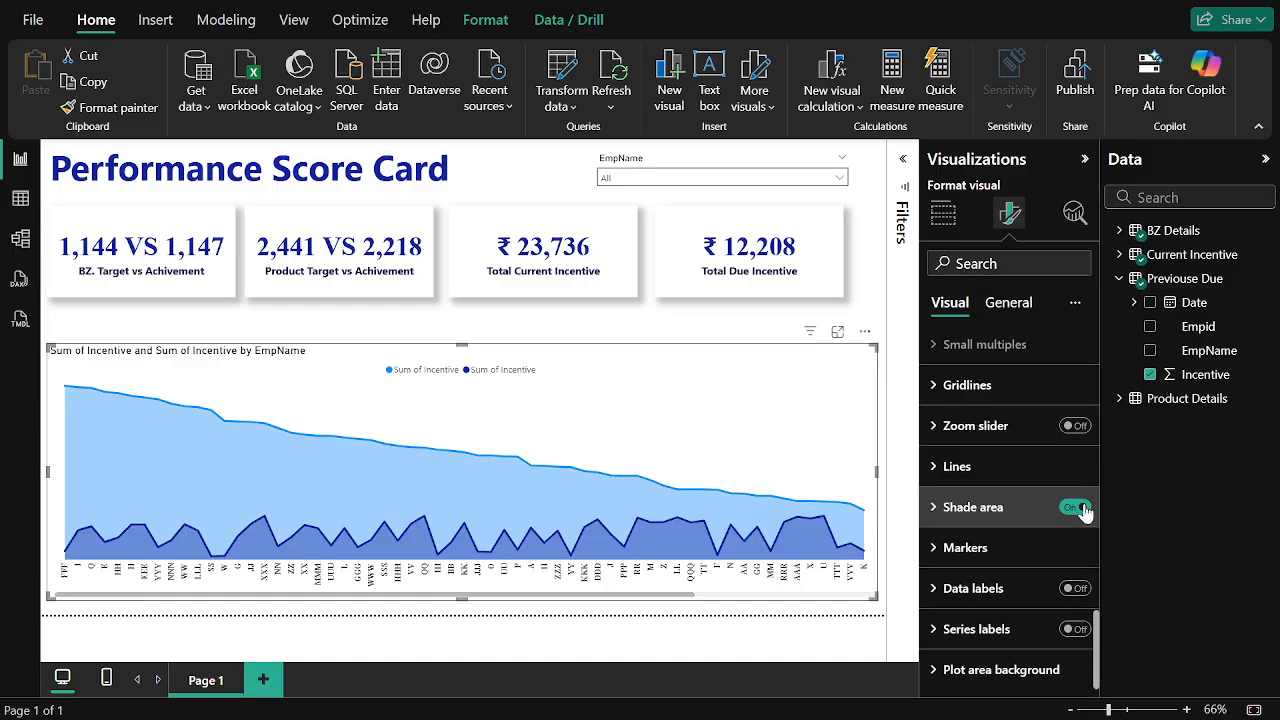
- Set the interpolation type of the line chart's lines to Smooth for all series
left_click(985, 488)
scroll(984, 480, "down", 3)
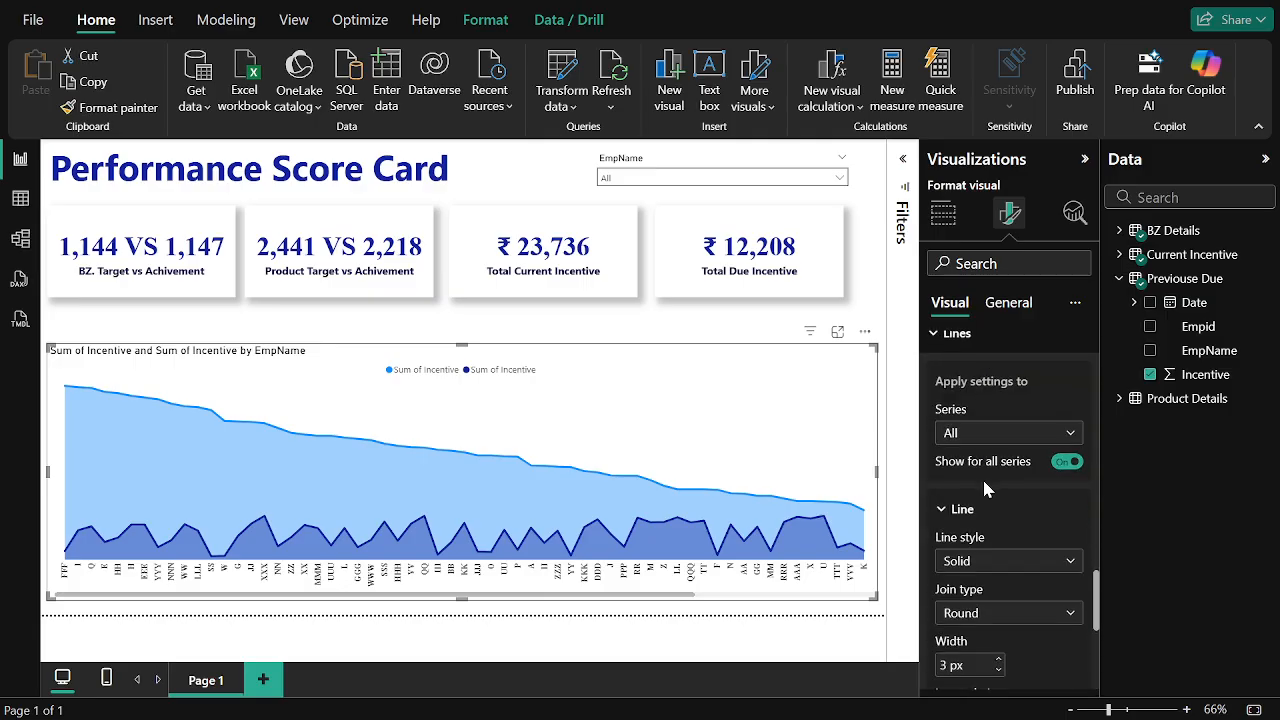
scroll(1005, 515, "down", 1)
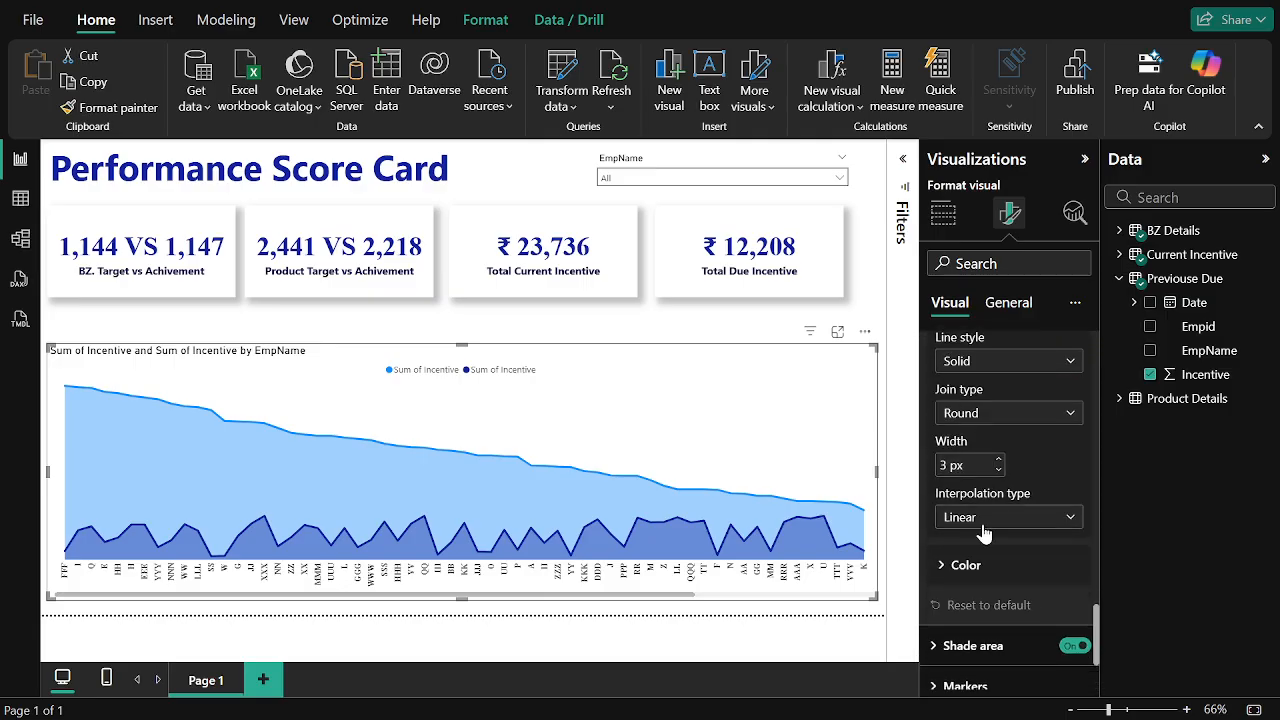
left_click(985, 532)
left_click(982, 567)
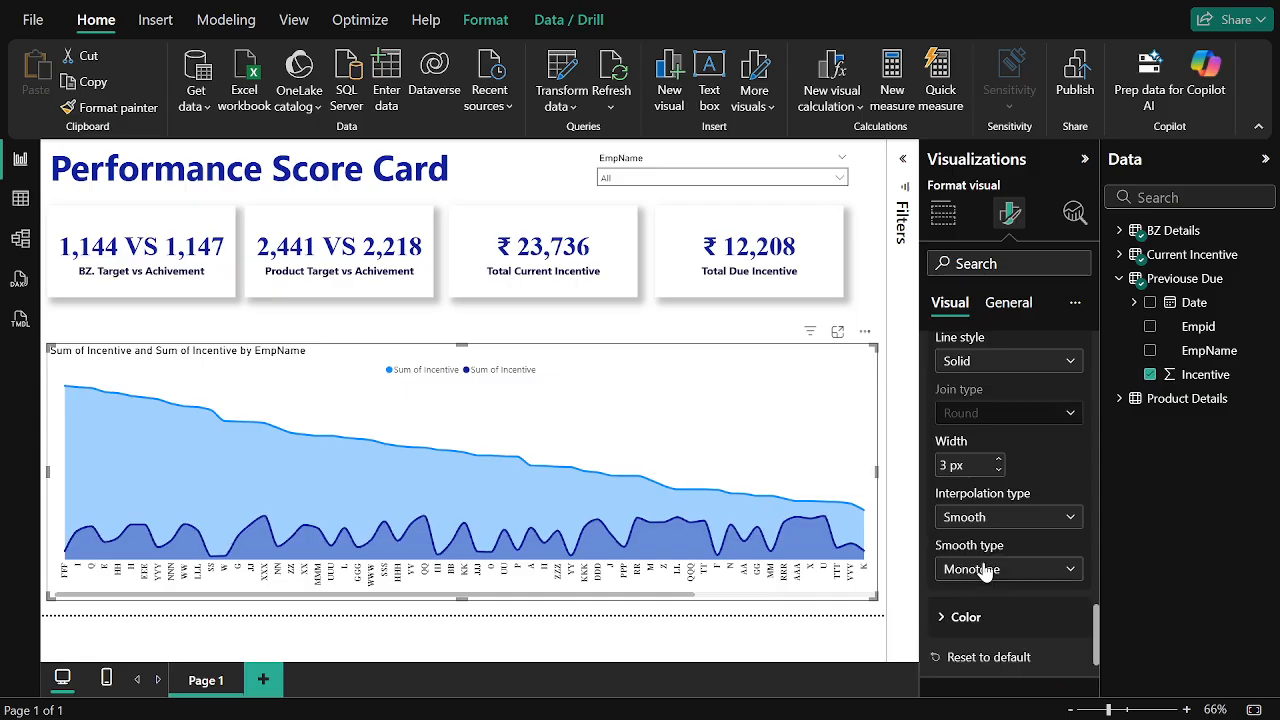
- Turn on markers for all series of the line chart
scroll(1010, 482, "down", 4)
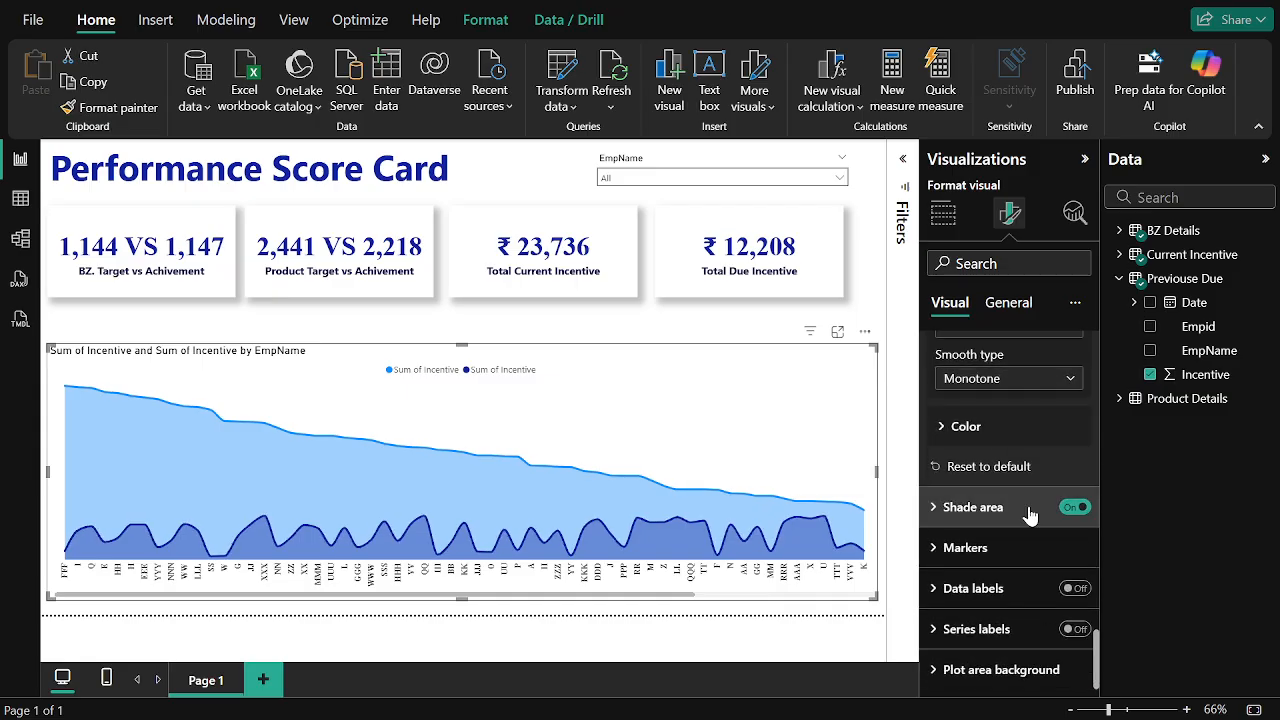
left_click(1001, 548)
scroll(1003, 550, "down", 4)
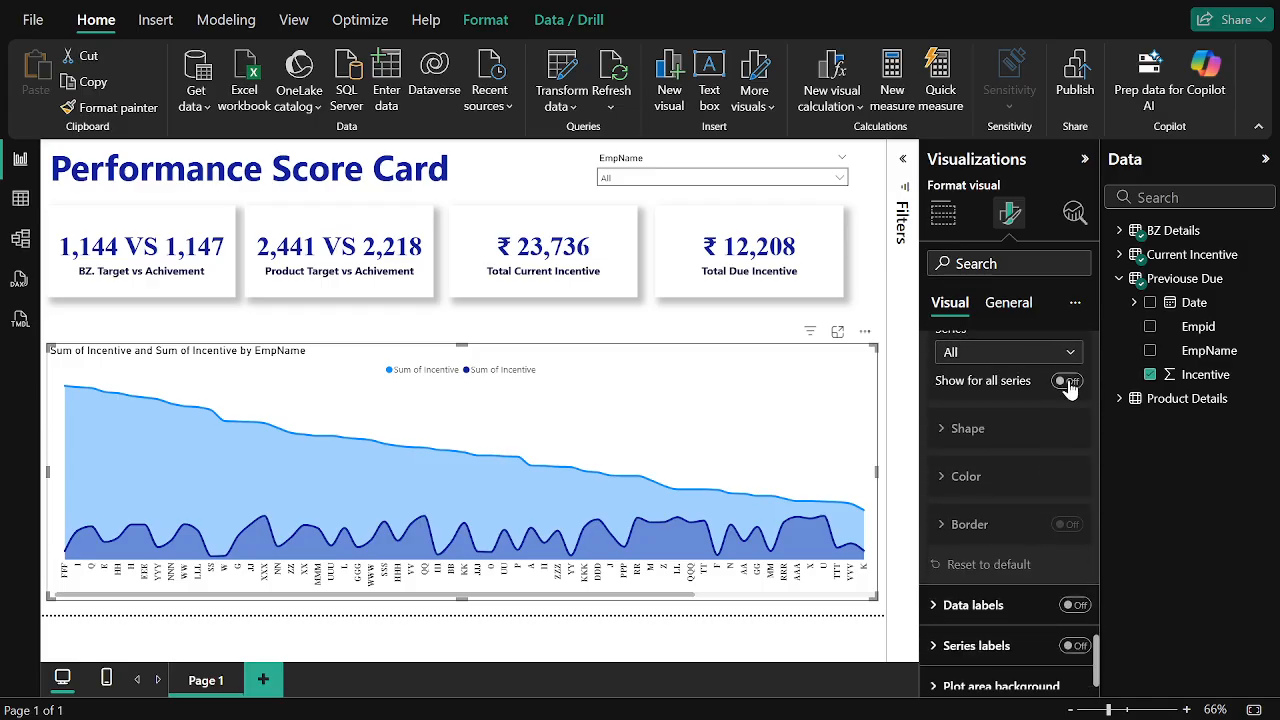
left_click(1068, 382)
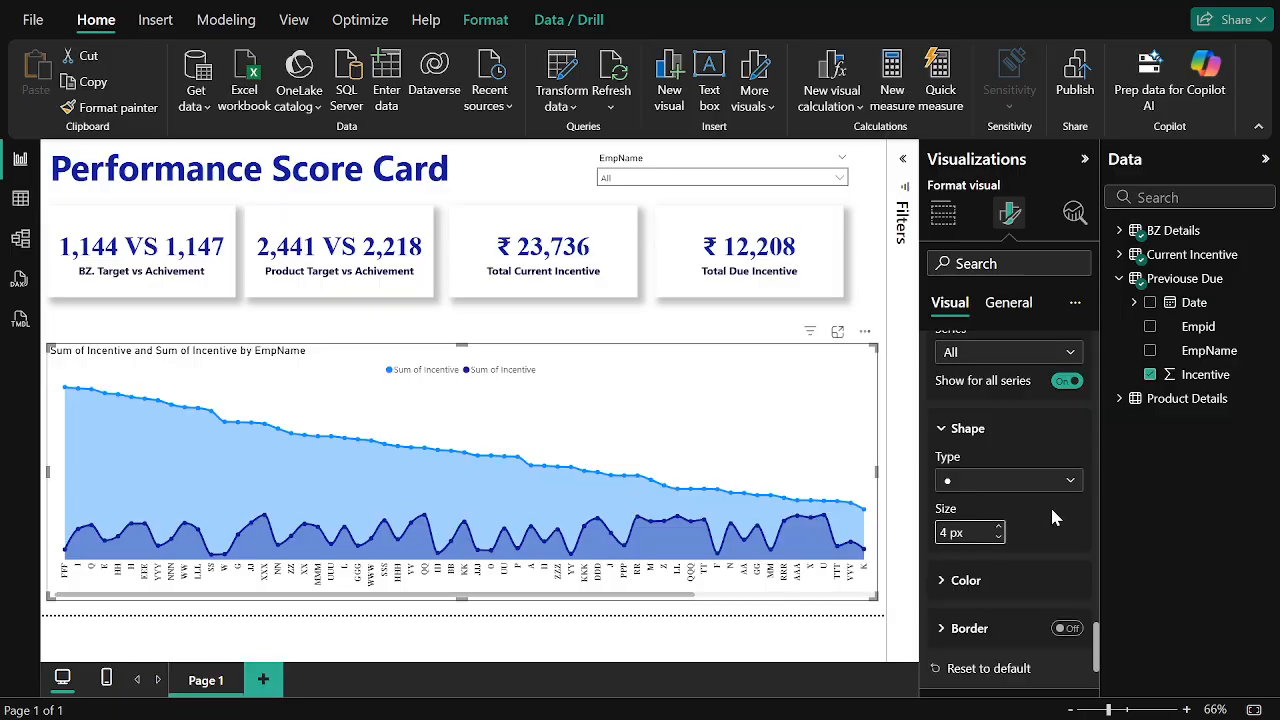
- Set the line chart's marker color to the custom near-black #0A0A0A
scroll(1050, 505, "down", 2)
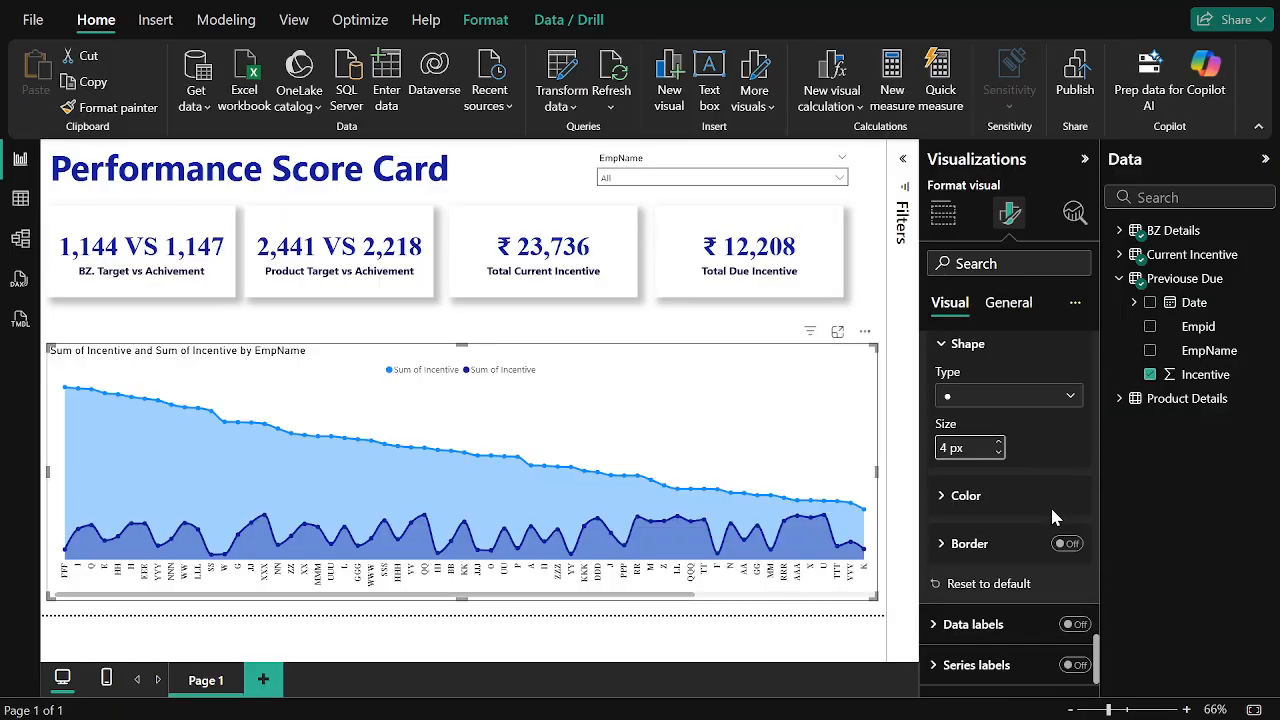
left_click(966, 500)
scroll(1010, 490, "down", 2)
left_click(966, 452)
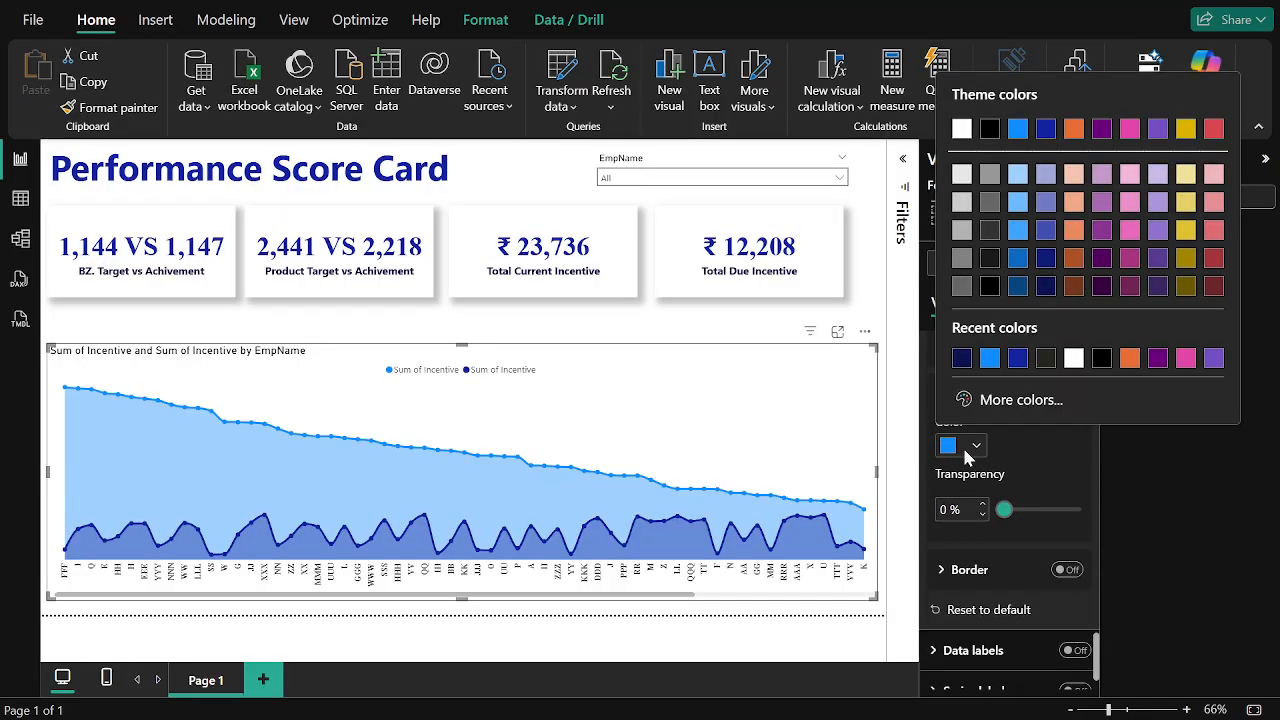
left_click(1003, 402)
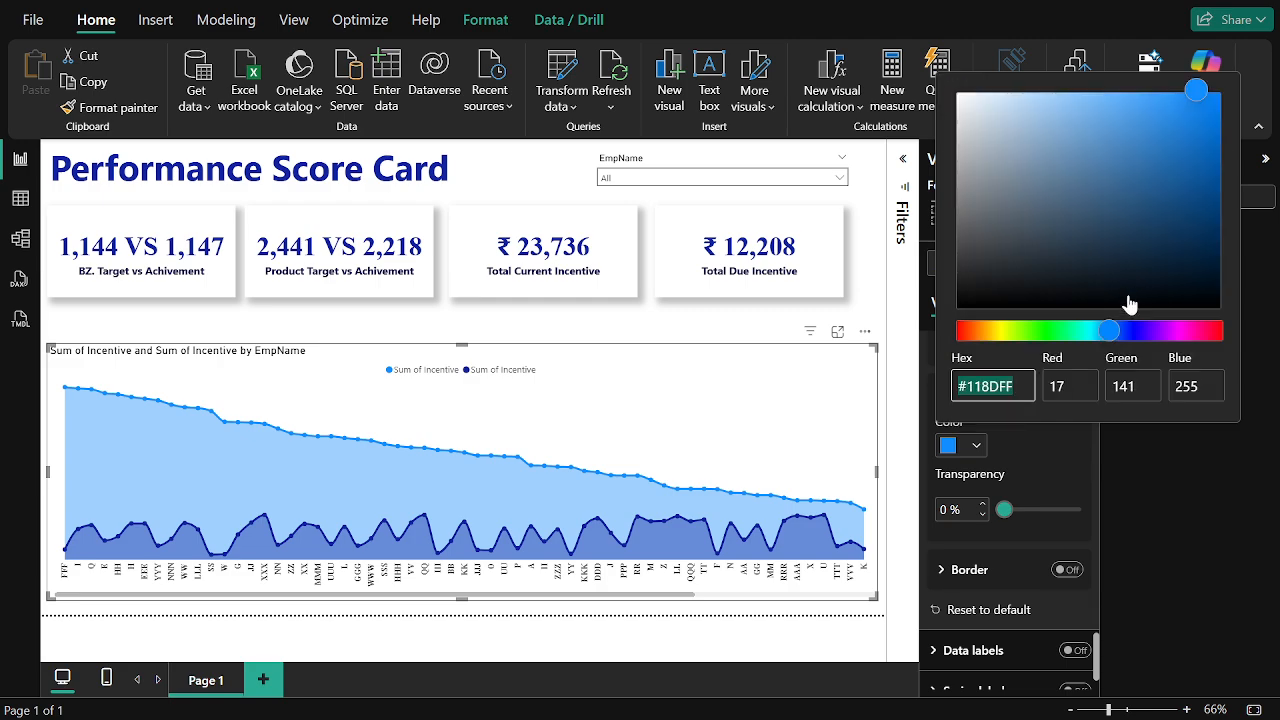
left_click(1005, 336)
left_click(1138, 123)
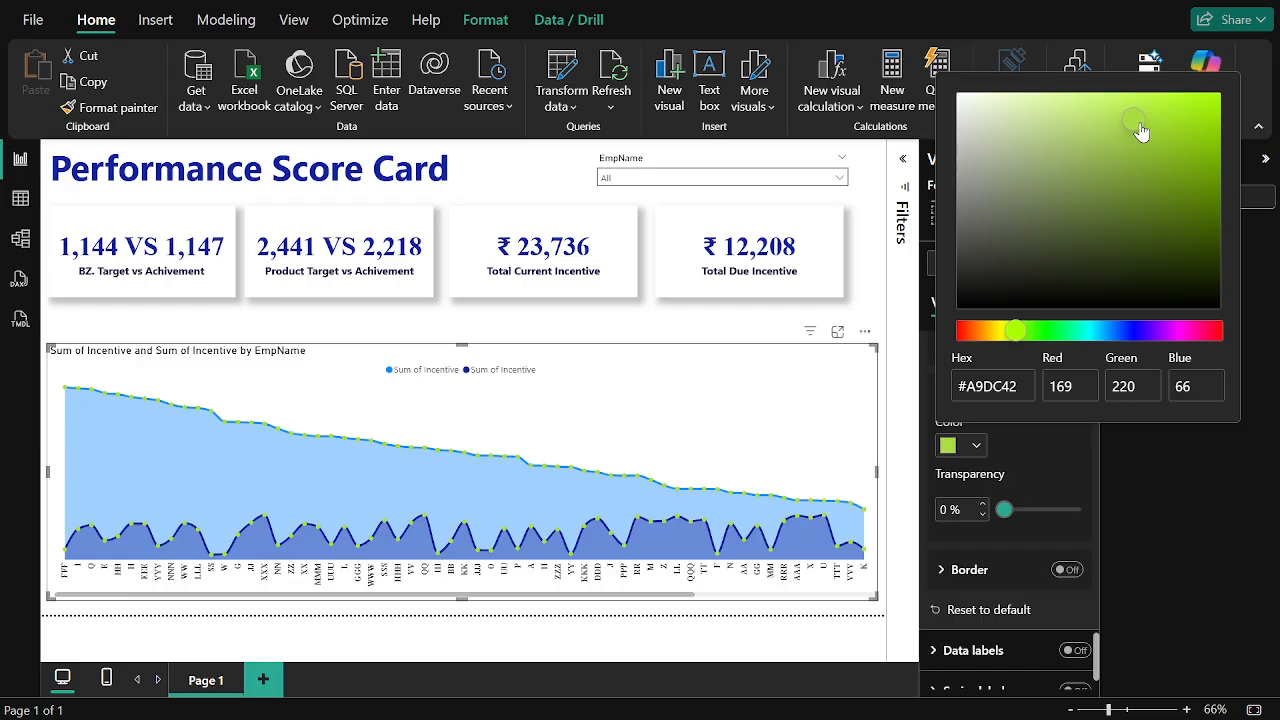
left_click(1001, 331)
left_click(1086, 116)
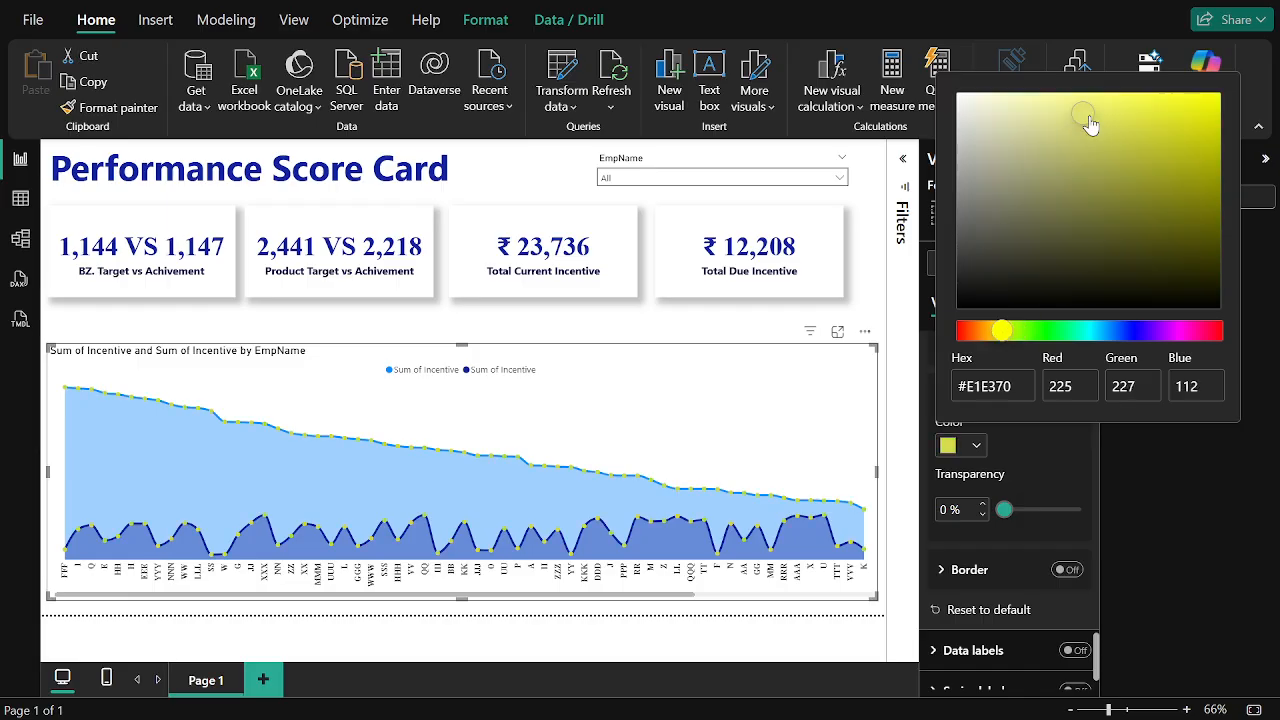
left_click(1020, 143)
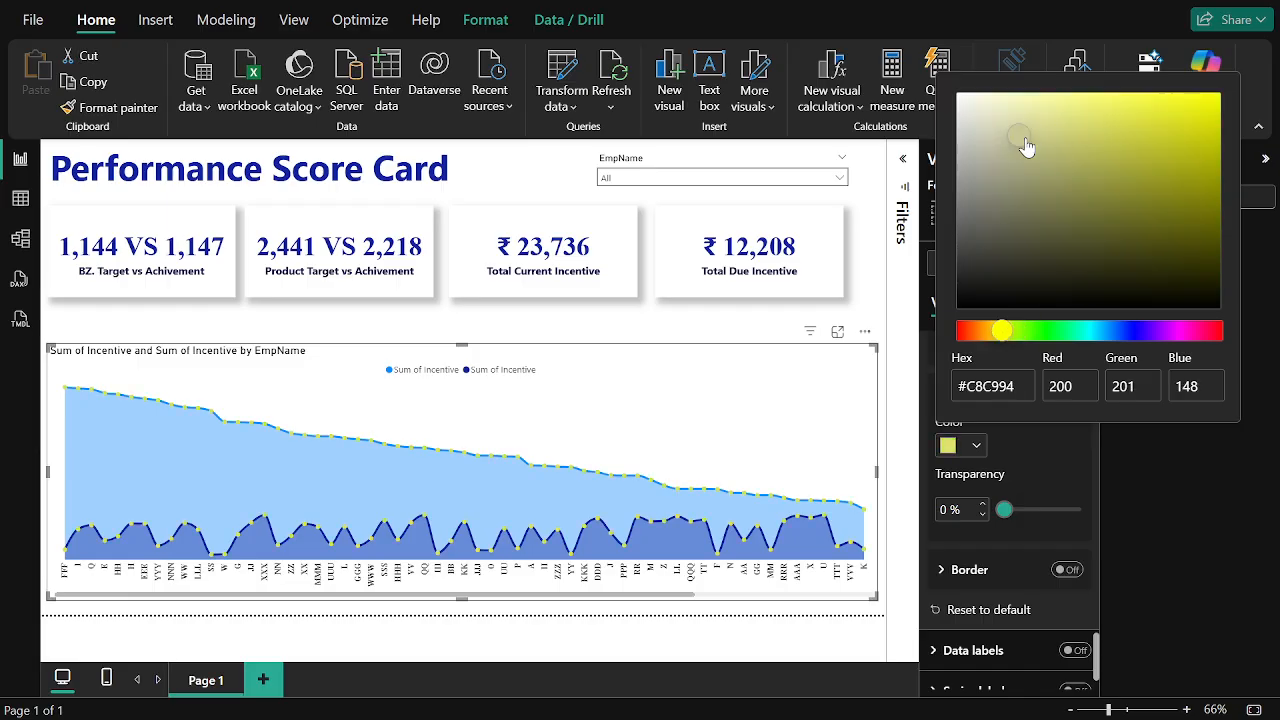
left_click(977, 290)
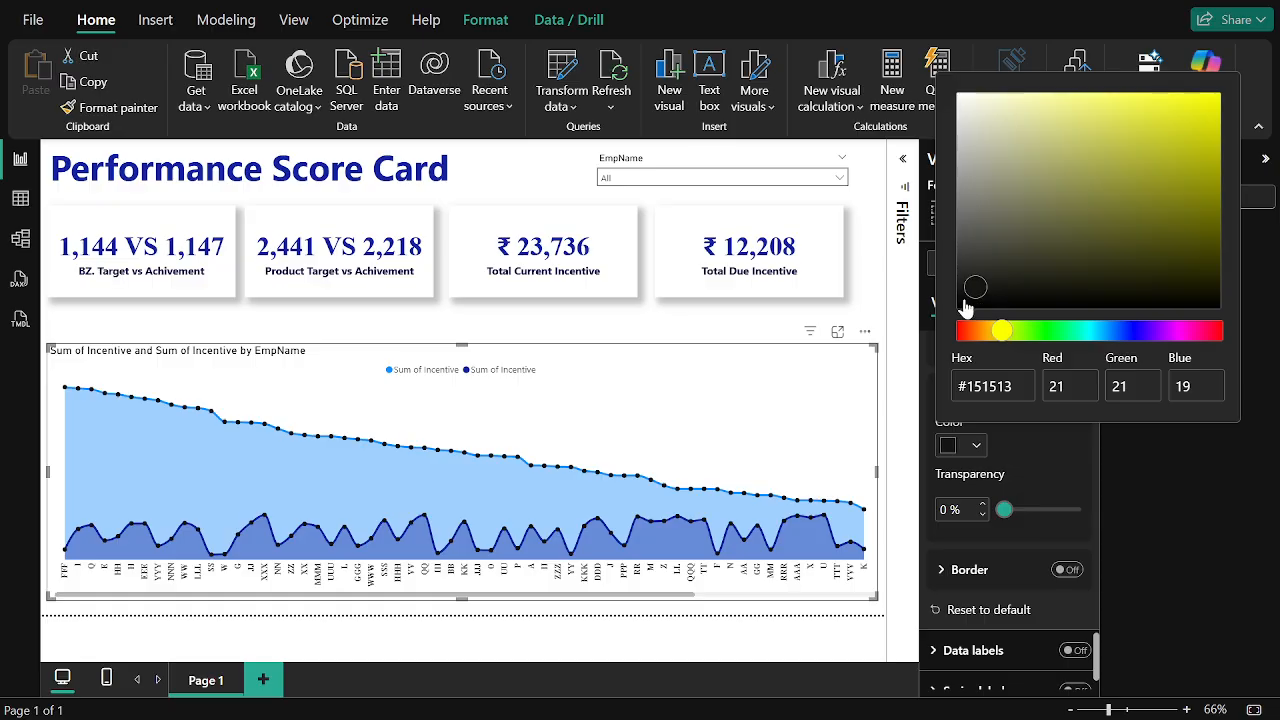
left_click(959, 298)
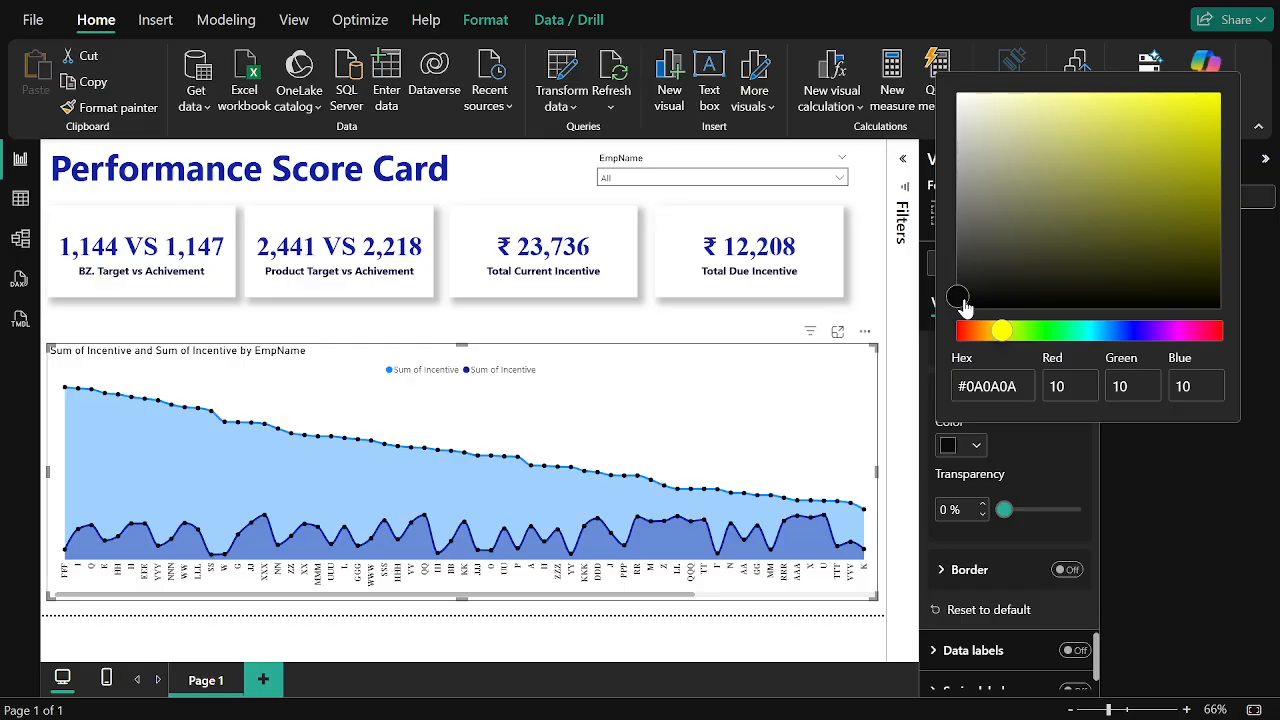
left_click(1005, 463)
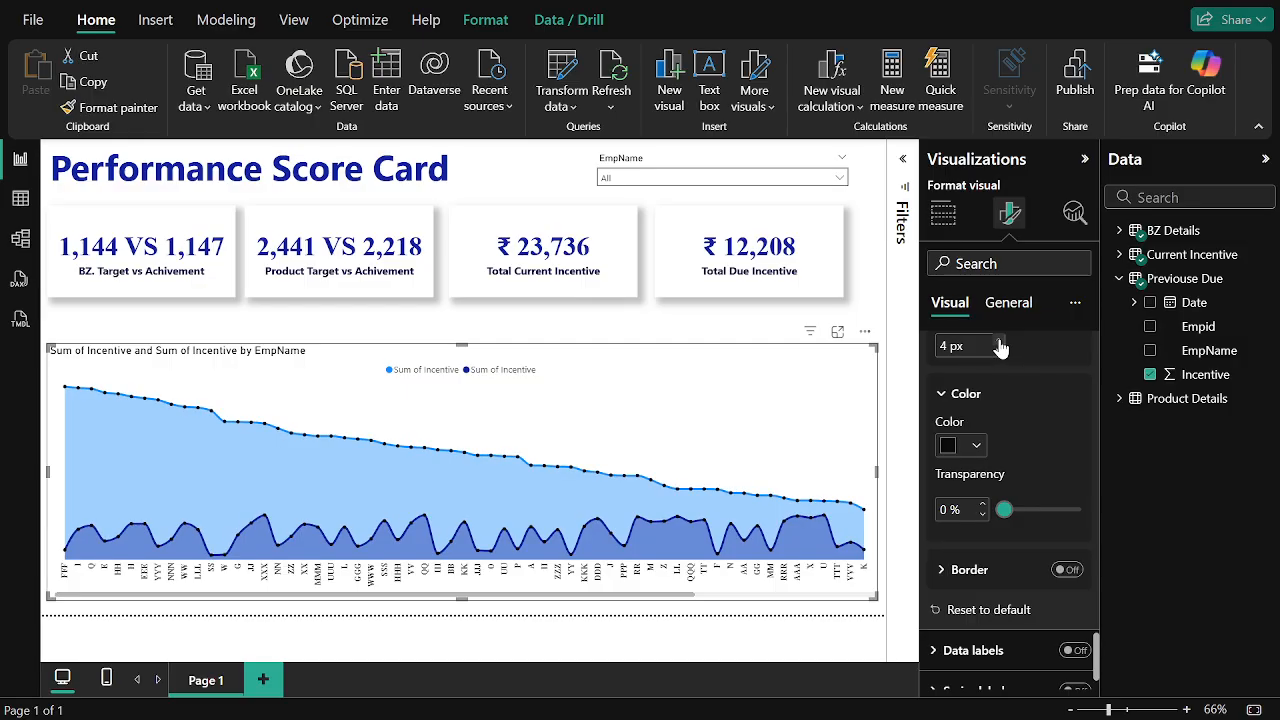
- Turn on data labels for the line chart
scroll(1025, 420, "up", 3)
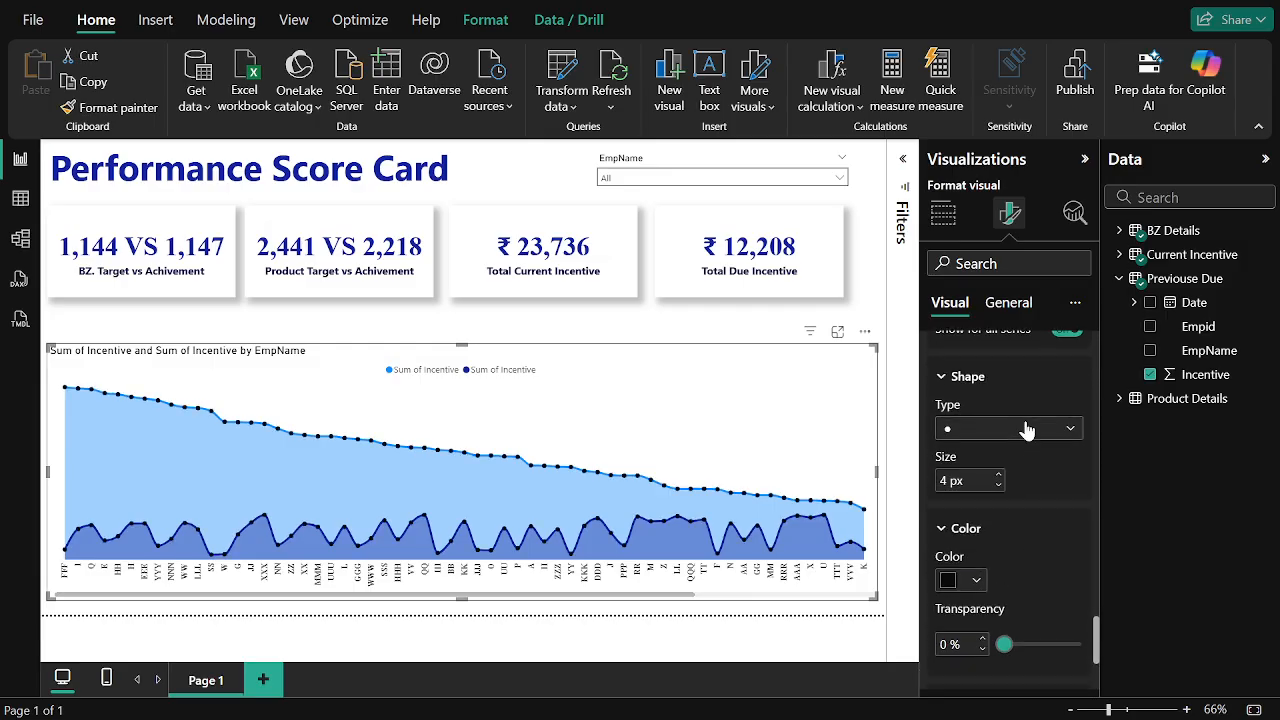
scroll(1027, 430, "up", 3)
scroll(1027, 430, "down", 4)
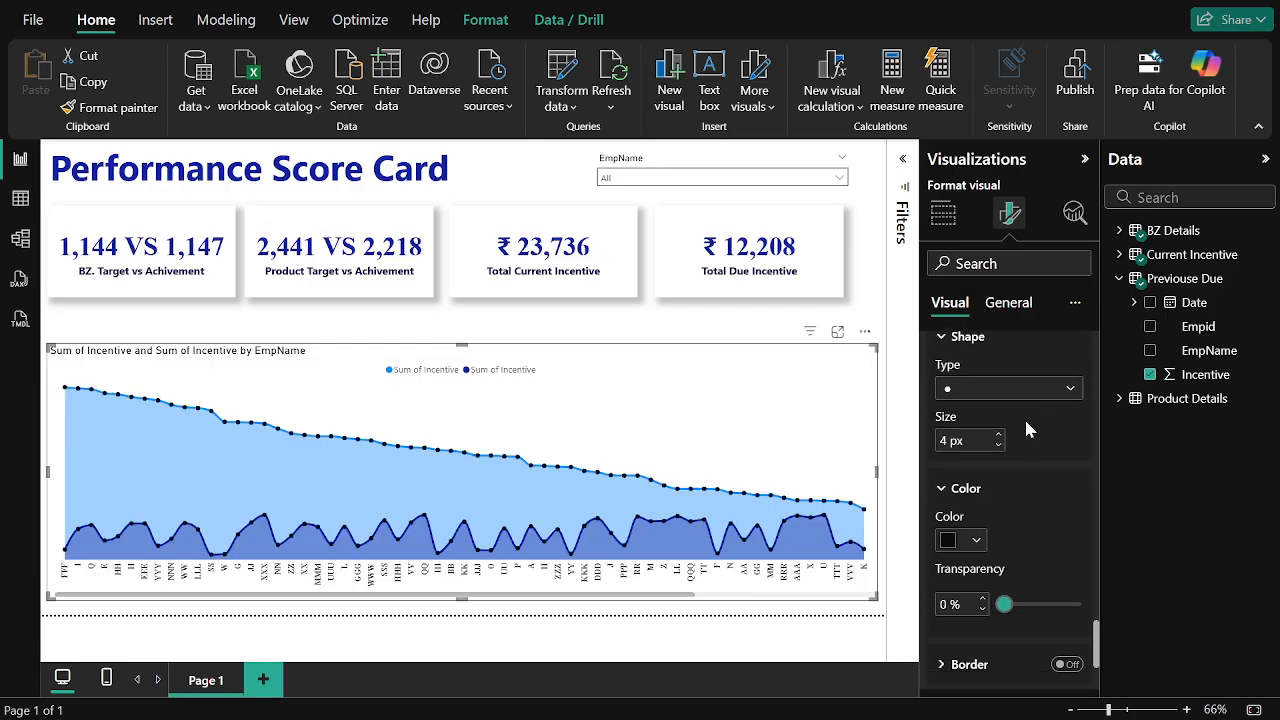
scroll(1024, 417, "down", 3)
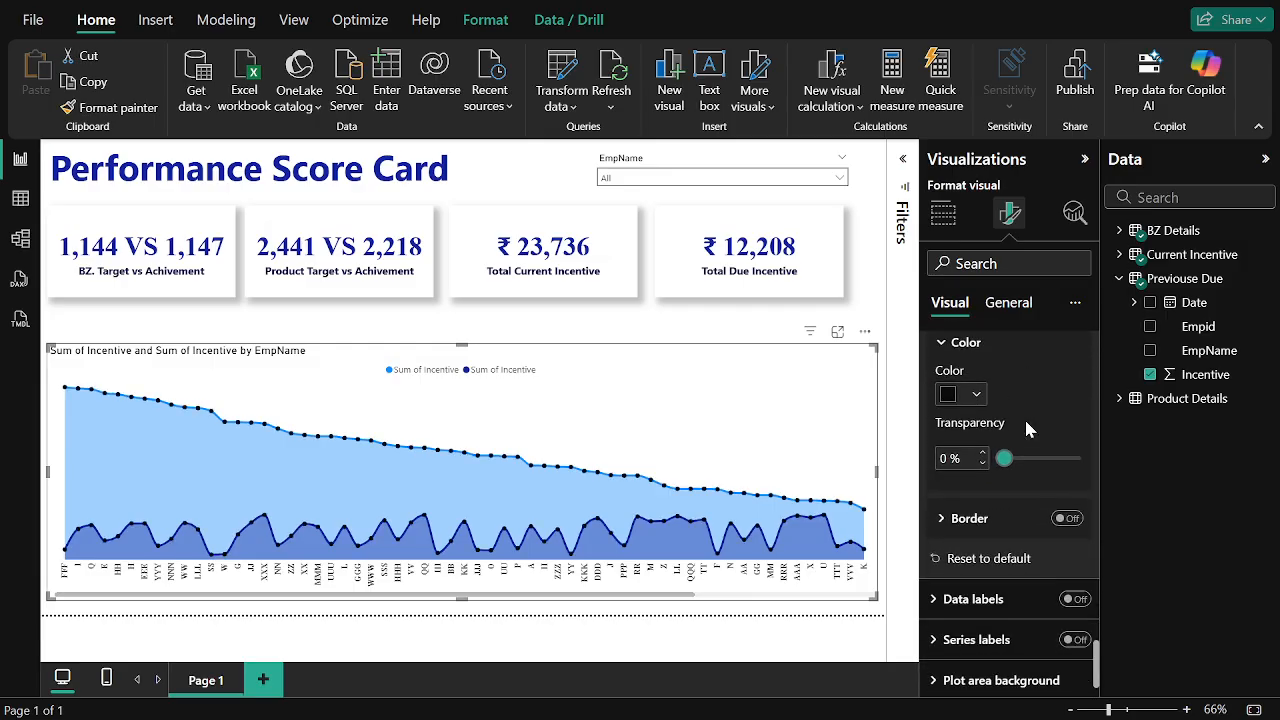
left_click(1075, 589)
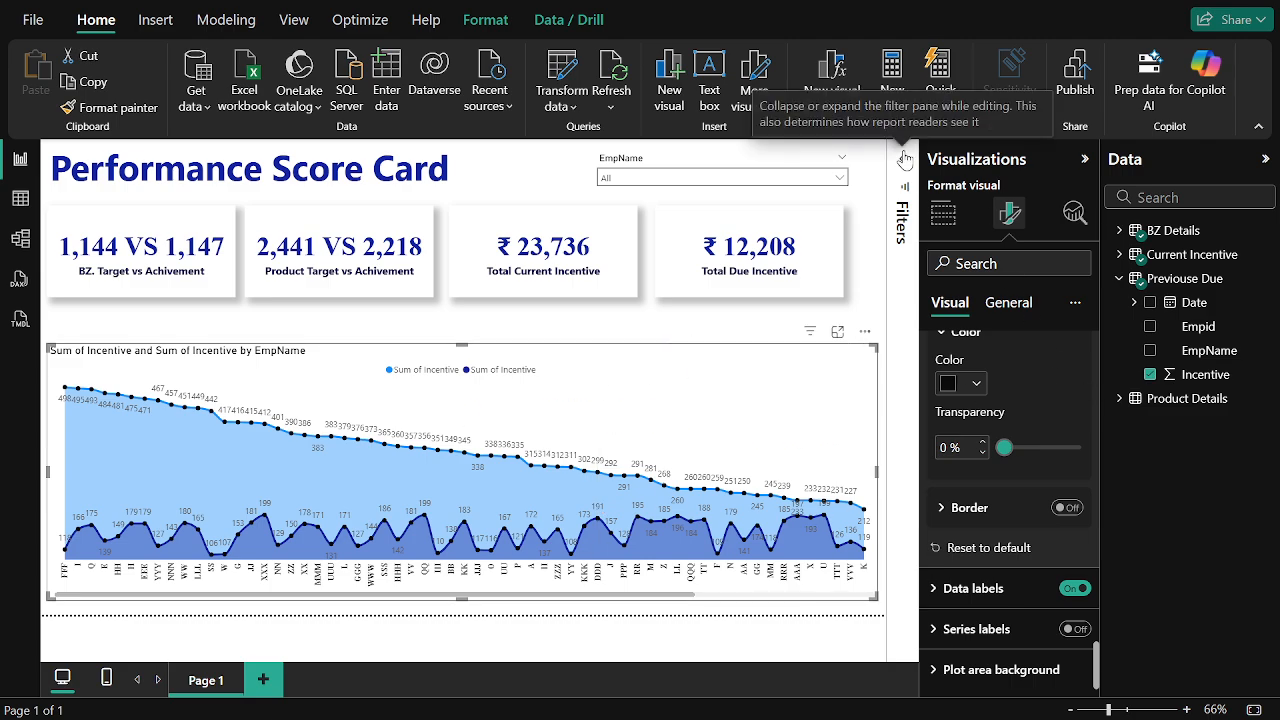
- Remove both Sum of Incentive fields from the line chart's Y-axis
left_click(943, 212)
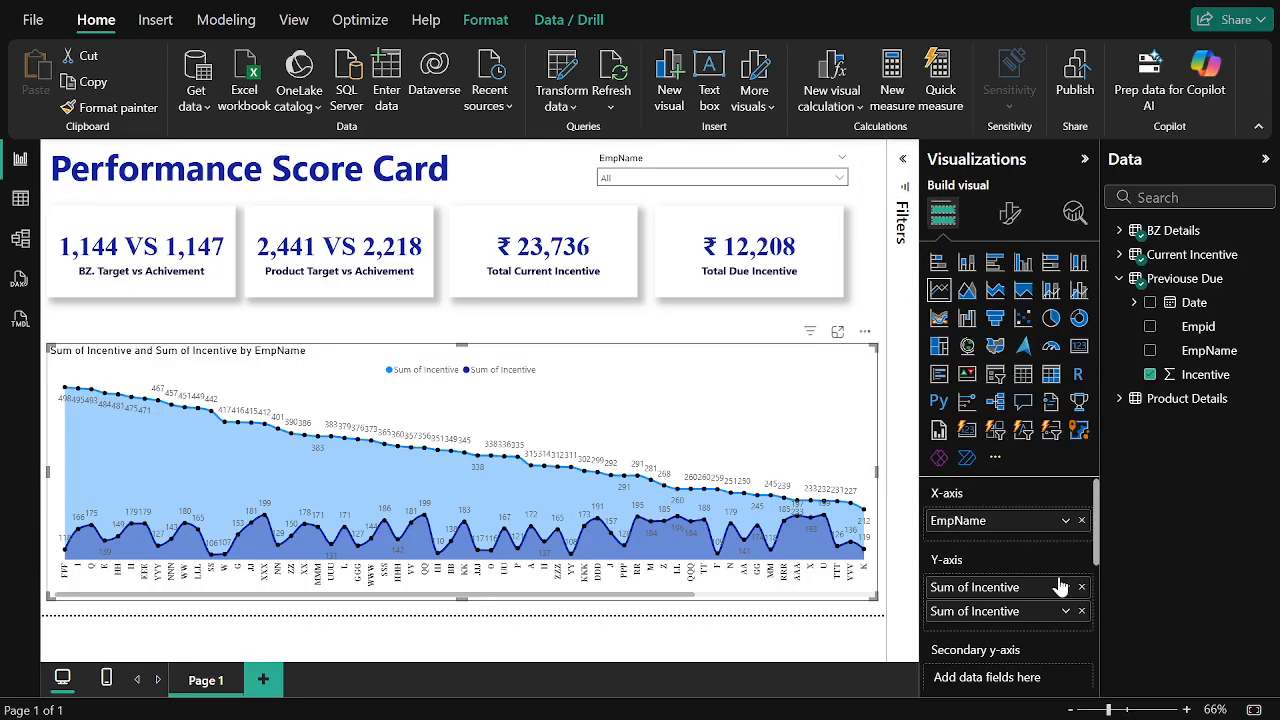
scroll(1062, 585, "down", 2)
scroll(1075, 520, "up", 1)
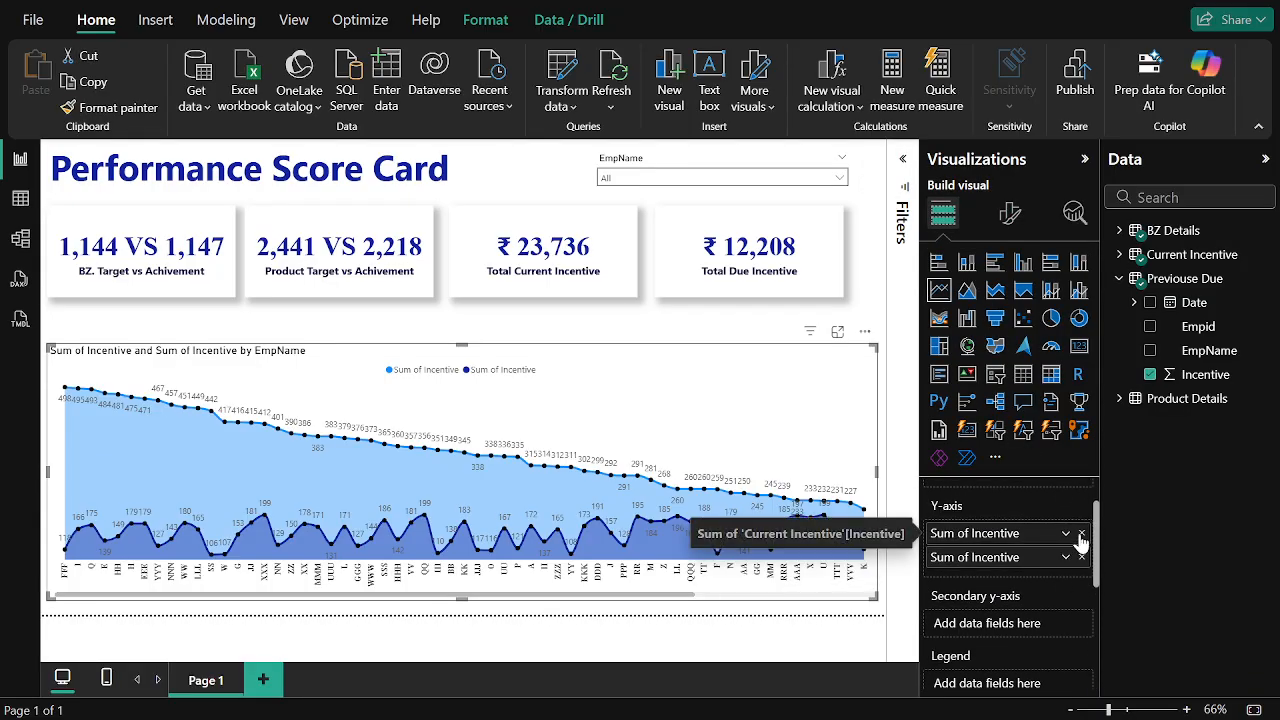
left_click(1081, 534)
left_click(1081, 533)
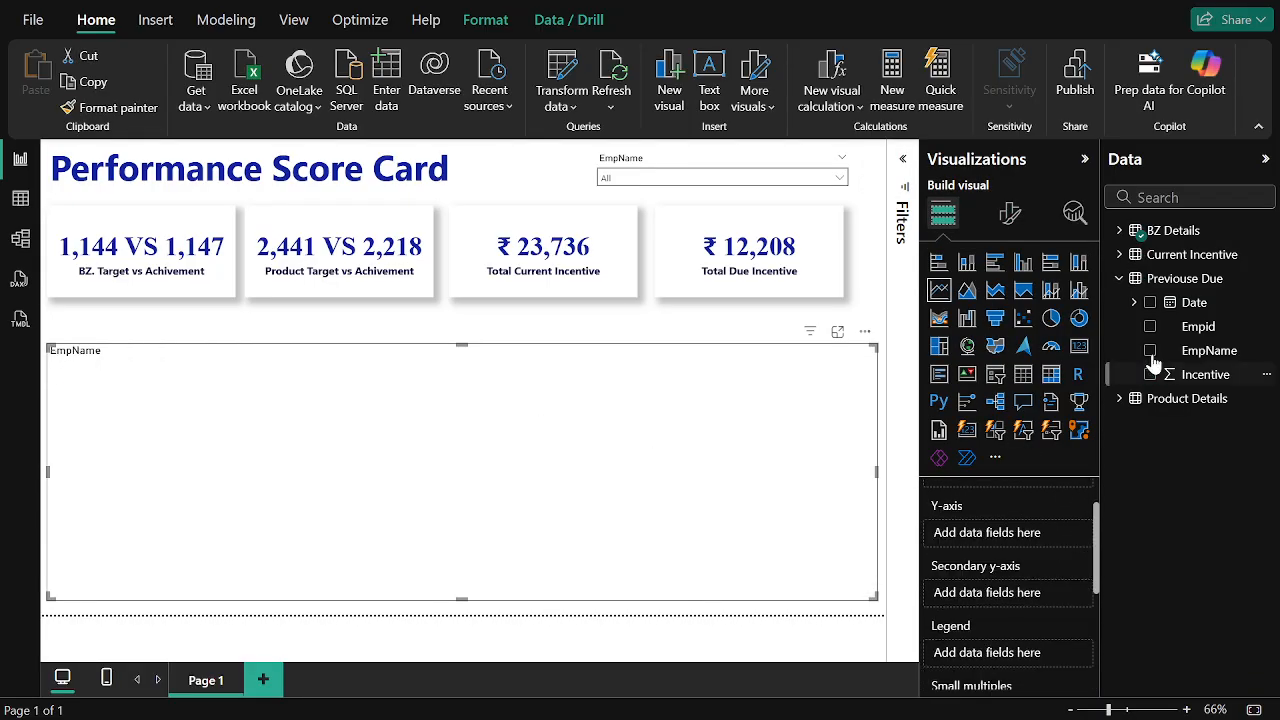
- Add the Total Current Incentive and Total Due Incentive measures from BZ Details to the line chart's Y-axis
left_click(1119, 230)
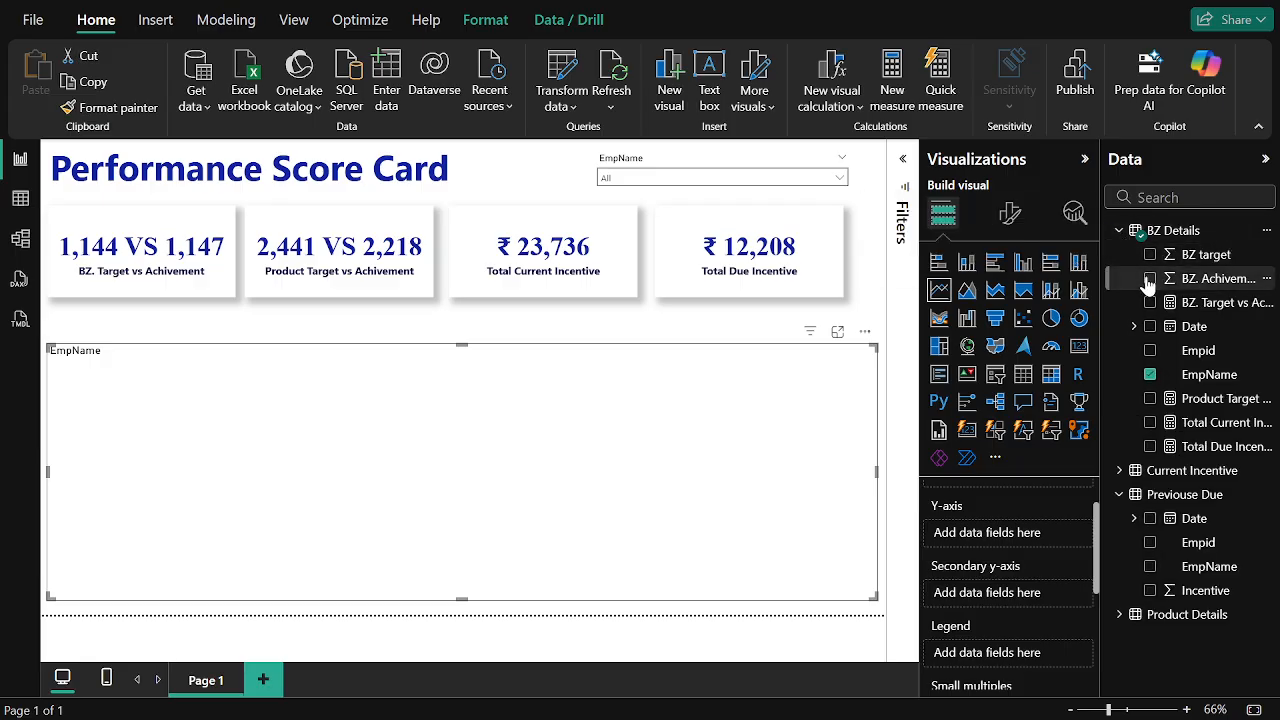
left_click(1151, 424)
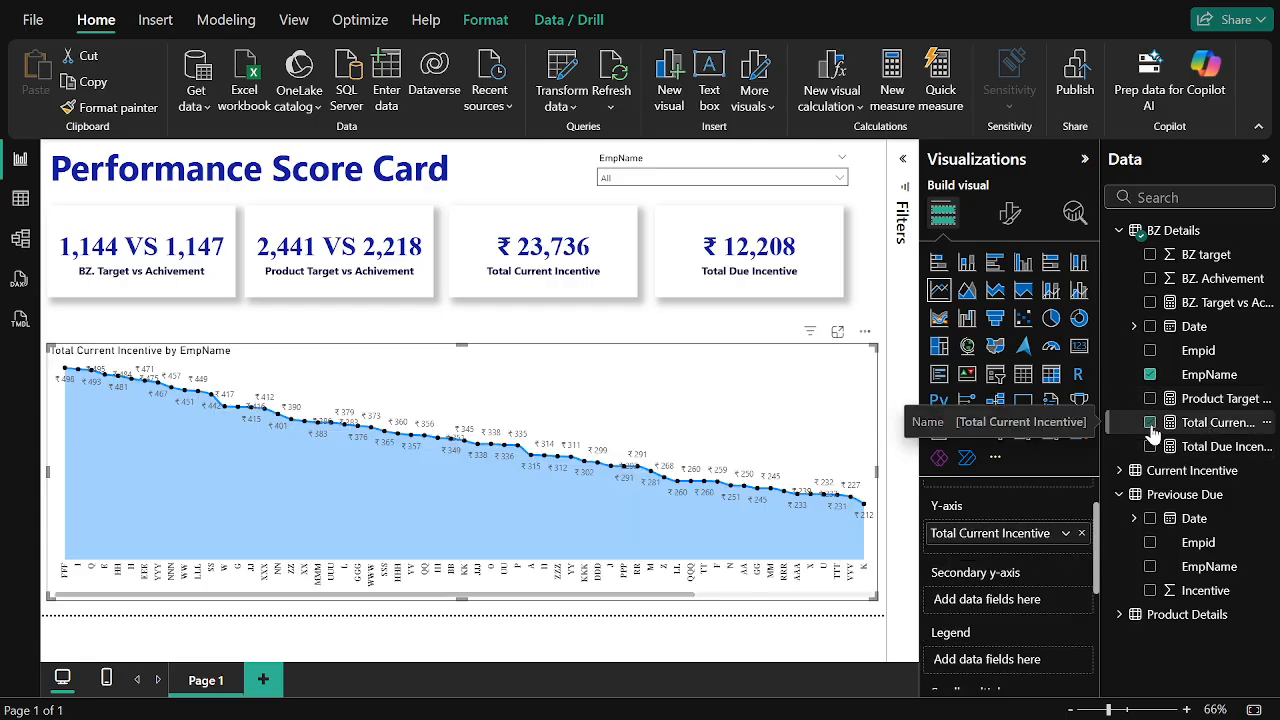
left_click(1151, 446)
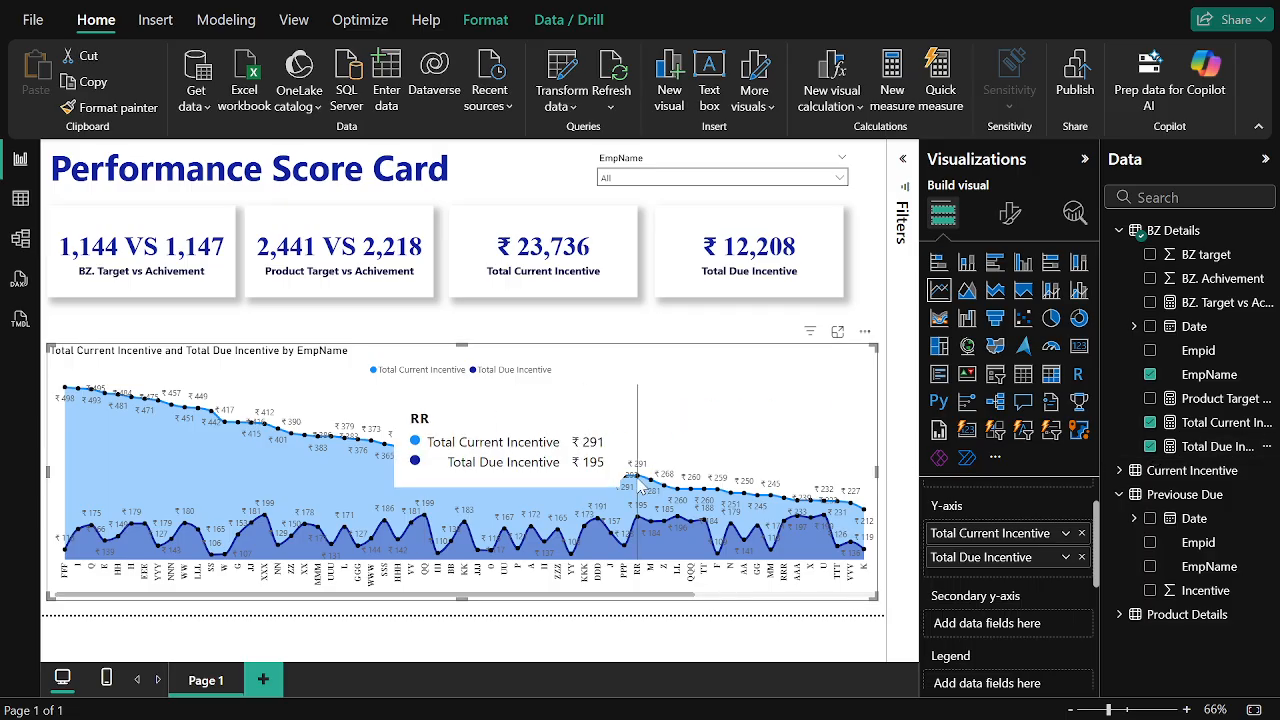
- Make the line chart's legend text bold
left_click(1008, 214)
scroll(1010, 567, "down", 3)
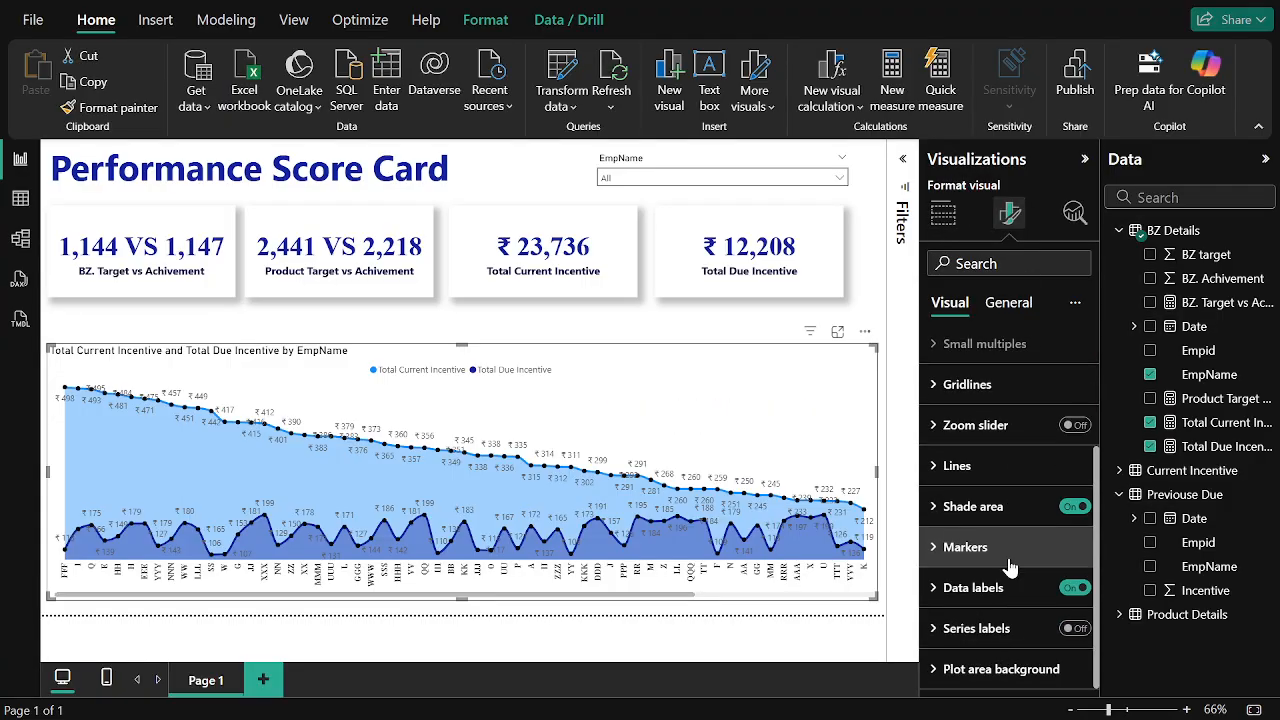
scroll(1010, 567, "up", 3)
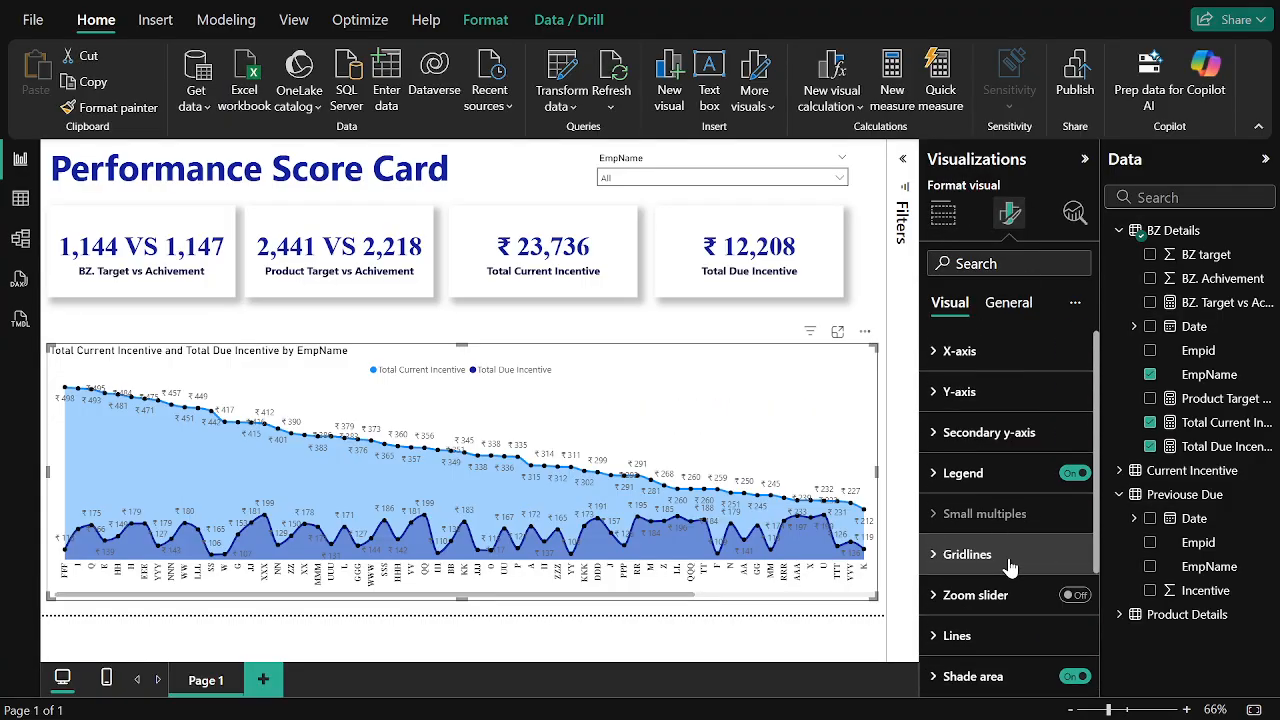
left_click(990, 482)
scroll(985, 500, "down", 2)
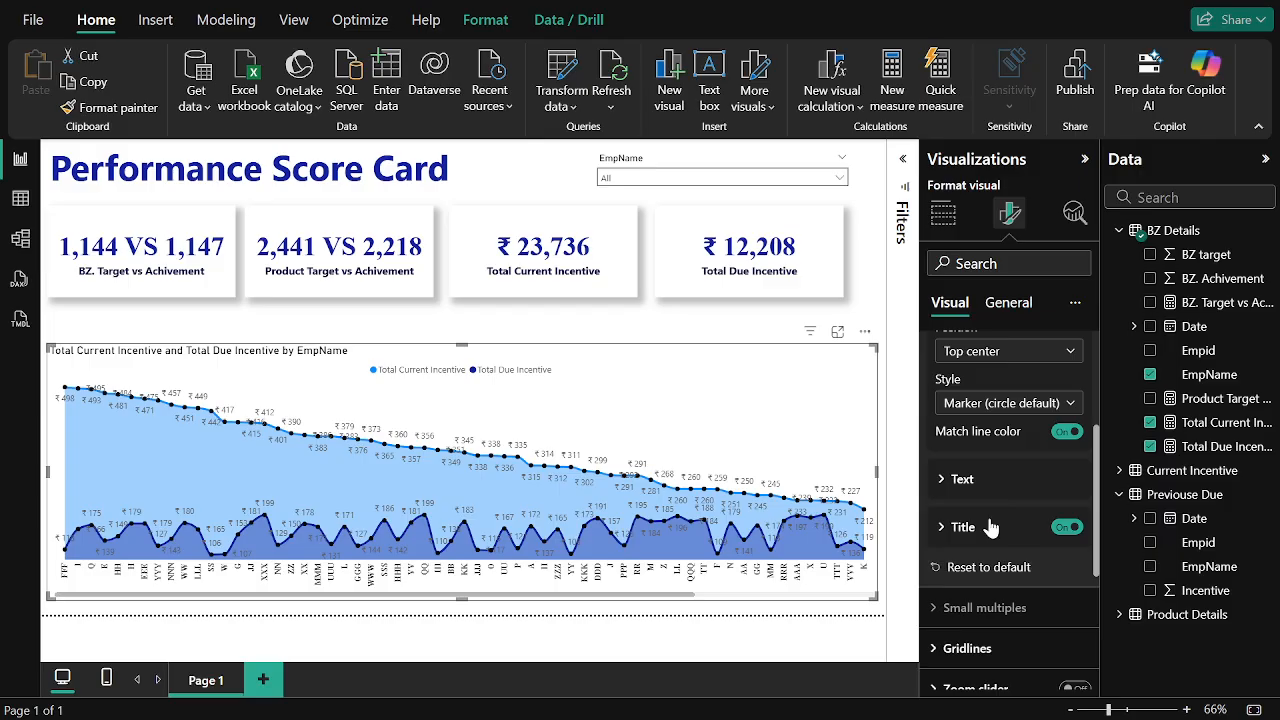
left_click(962, 481)
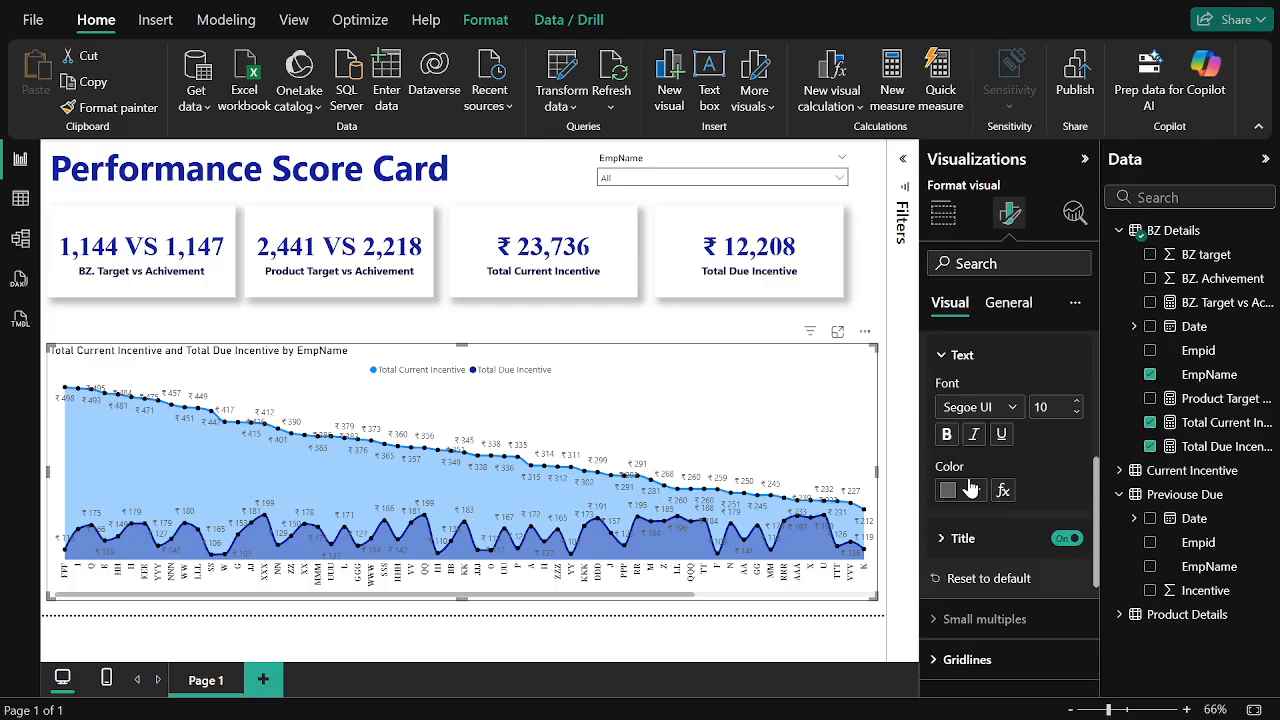
left_click(948, 433)
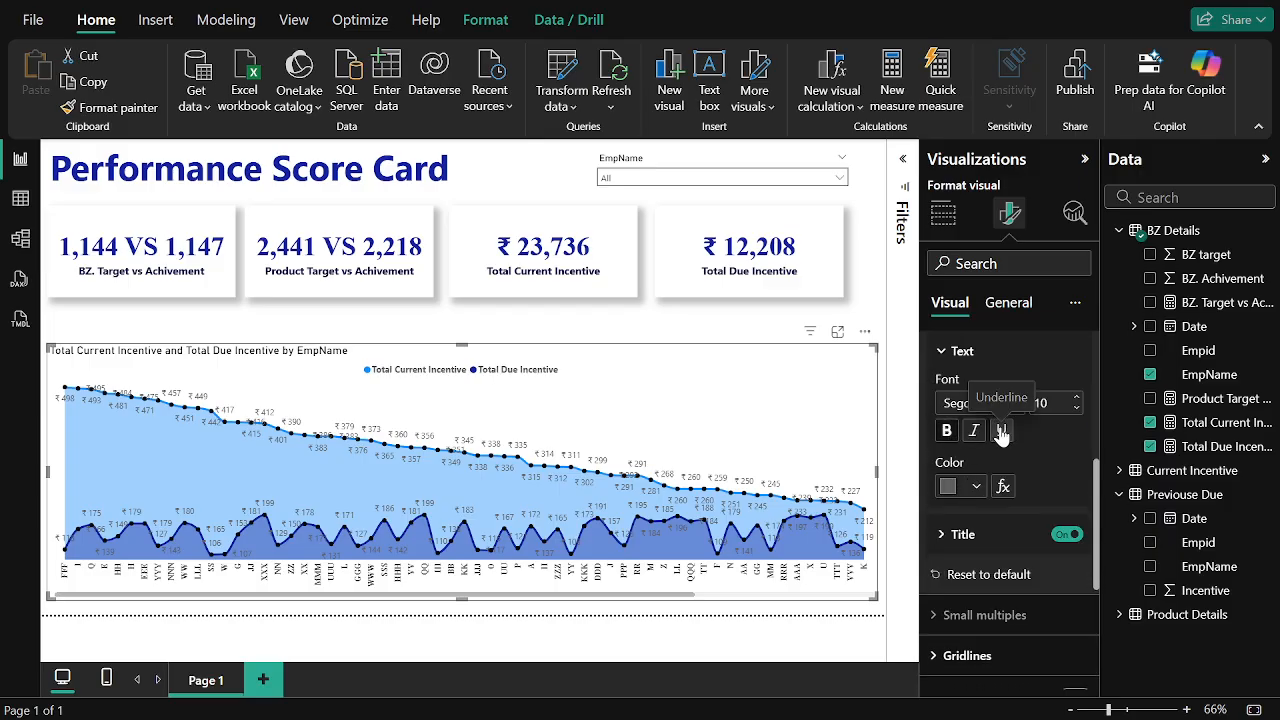
scroll(1014, 352, "up", 5)
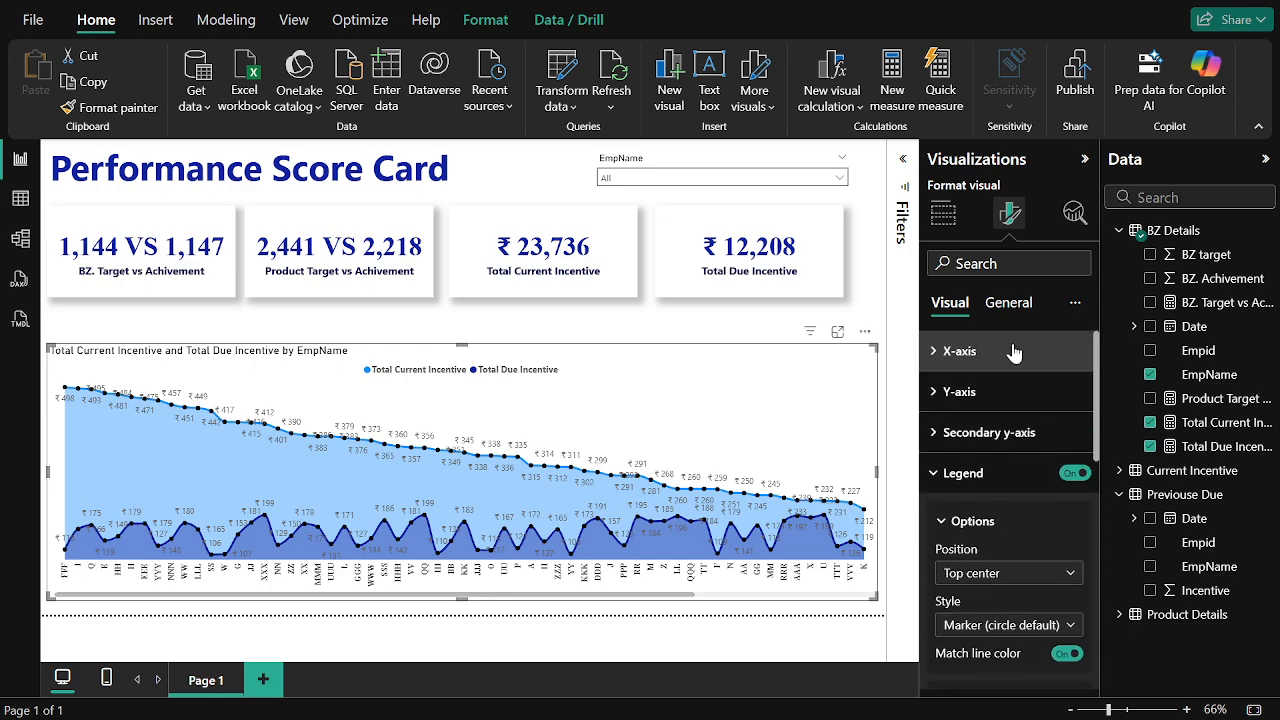
left_click(1008, 304)
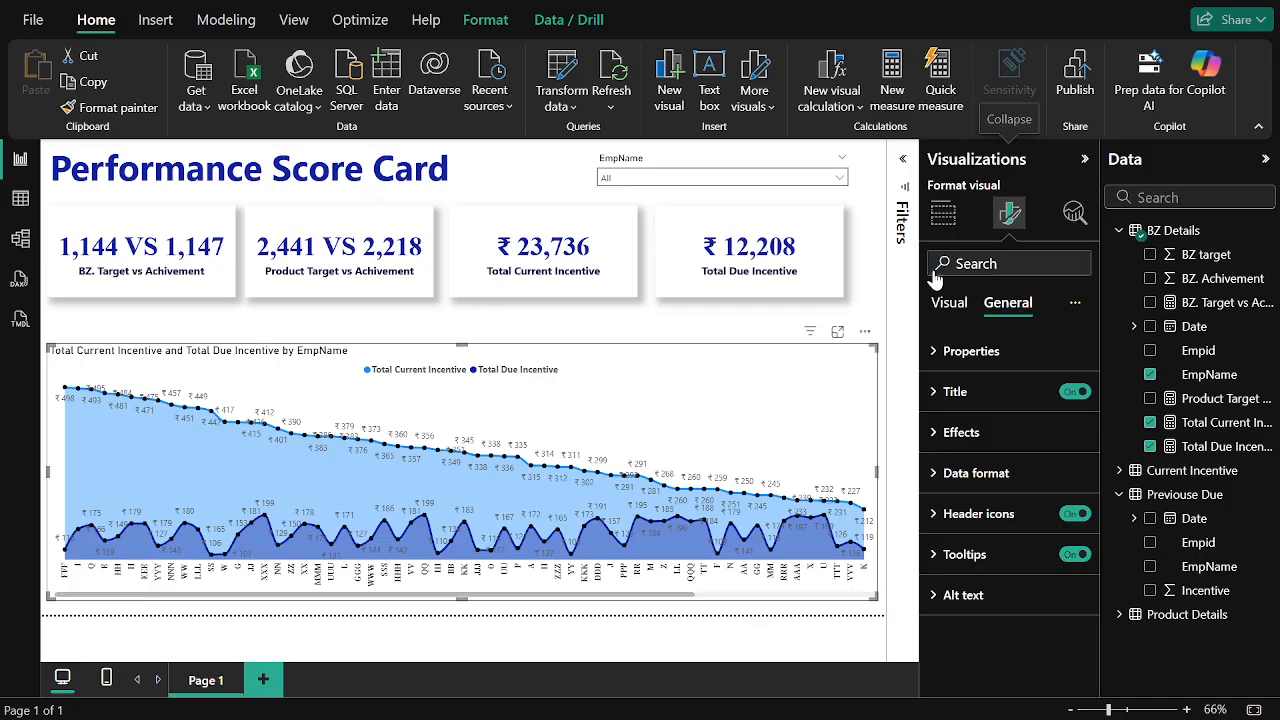
left_click(628, 340)
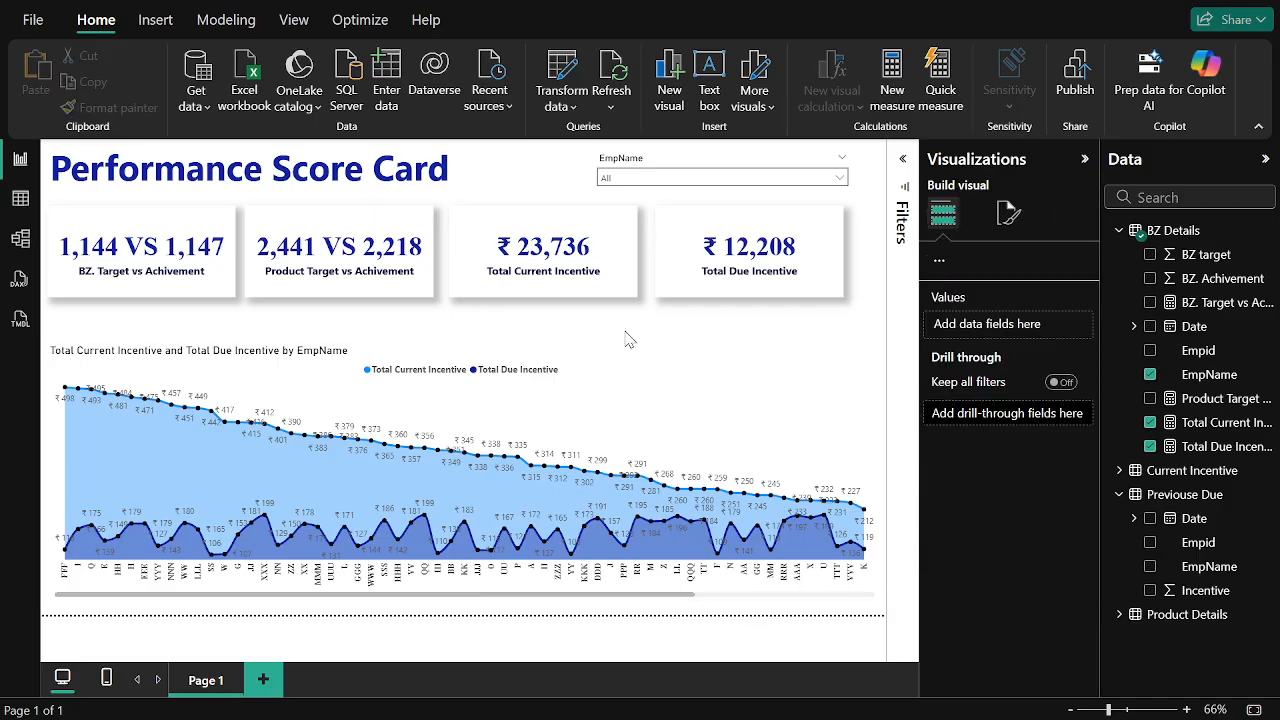
- Duplicate the EmpName slicer and place the copy over the upper-right corner of the line chart
left_click(716, 162)
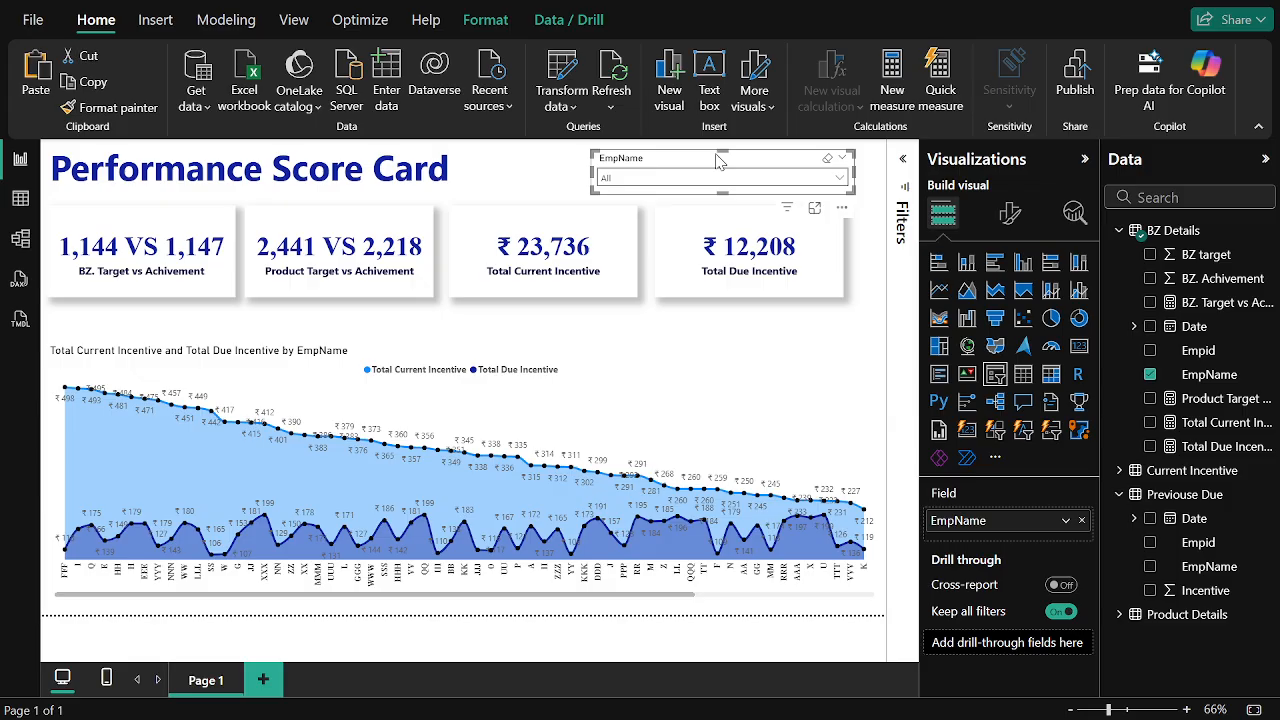
left_click_drag(688, 172, 695, 362)
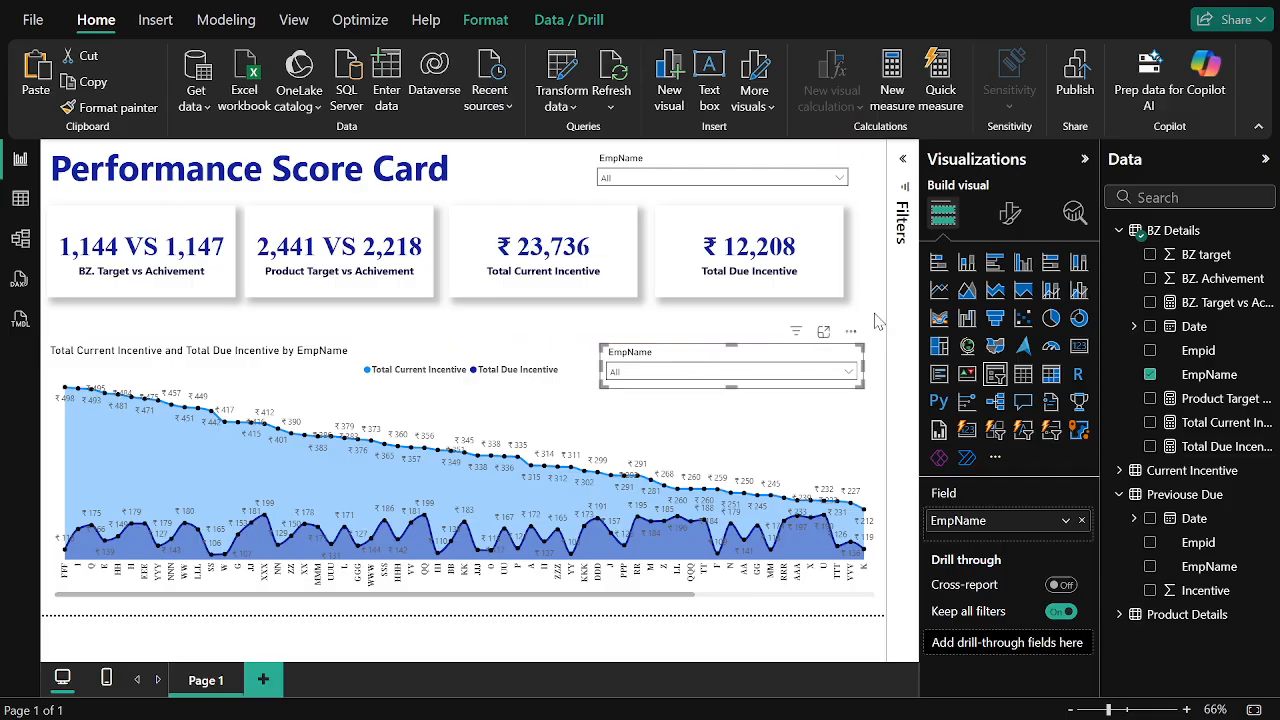
- Replace EmpName in the duplicated slicer with the Quarter field from the BZ Details date hierarchy
left_click(1082, 521)
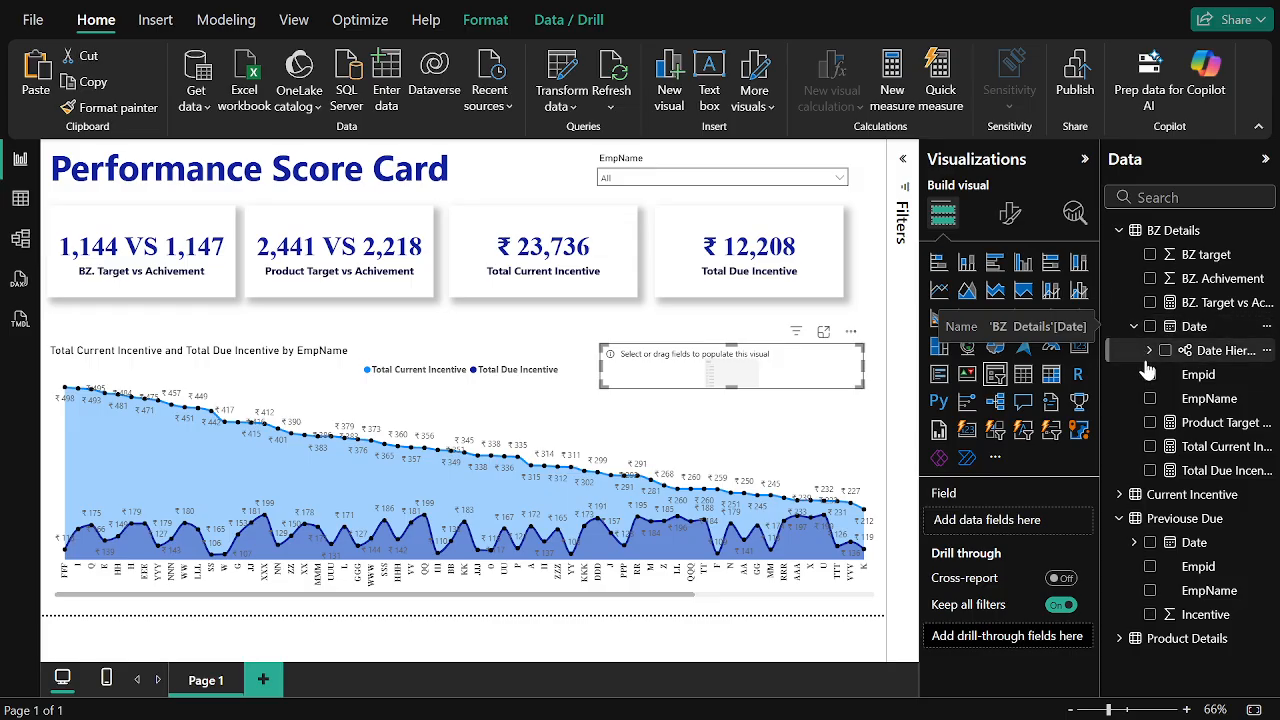
left_click(1149, 350)
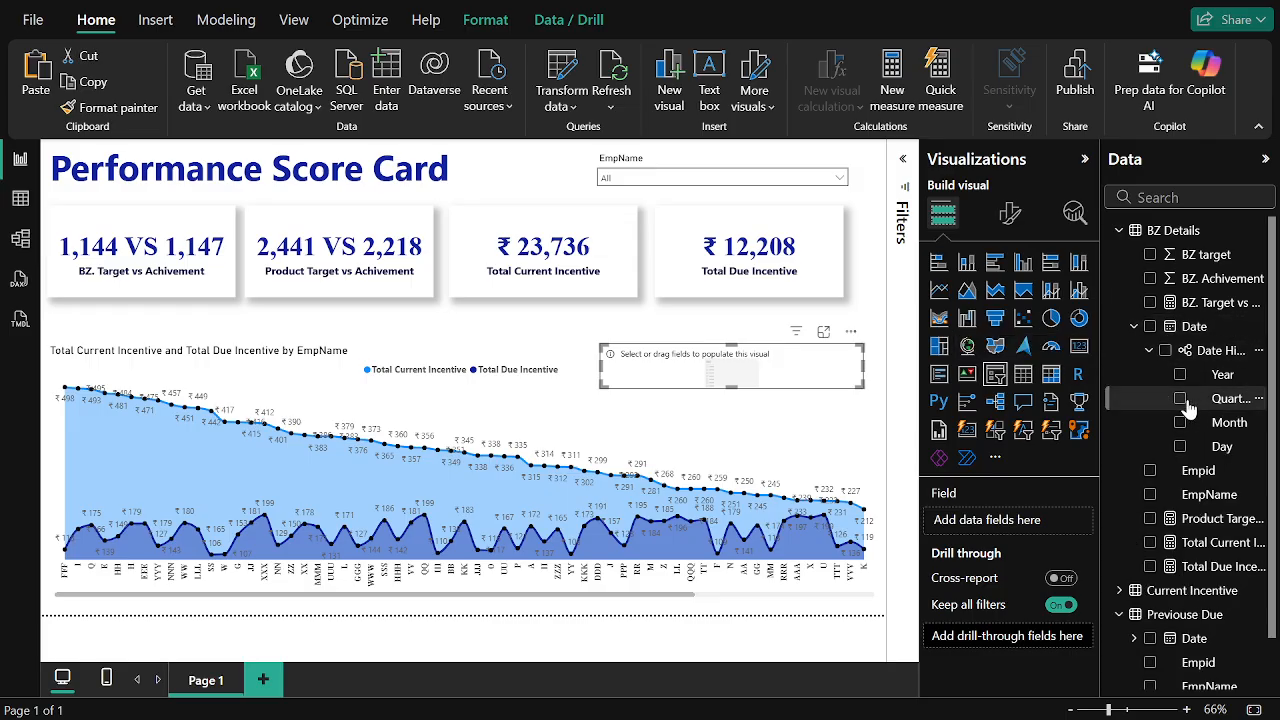
left_click_drag(1184, 412, 720, 375)
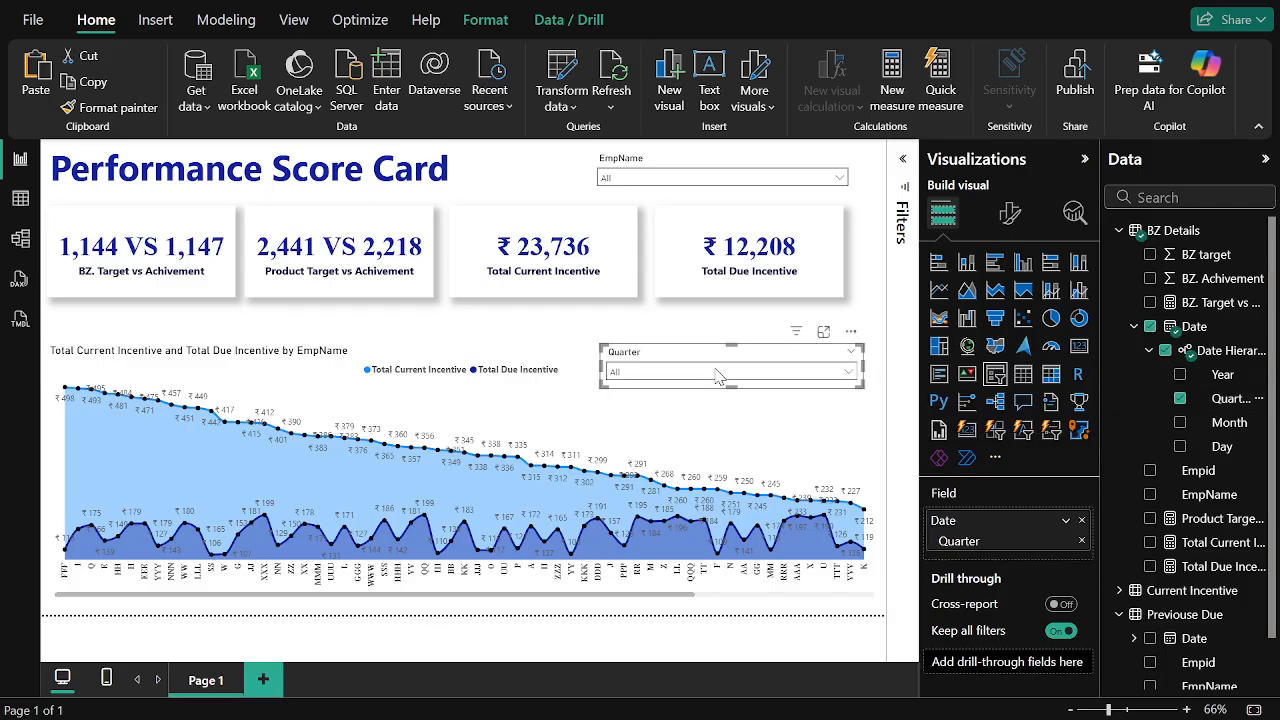
- Test the Quarter slicer with Qtr 1, Qtr 4 and Qtr 3, leave it on Qtr 2, and collapse the side panes
left_click(757, 373)
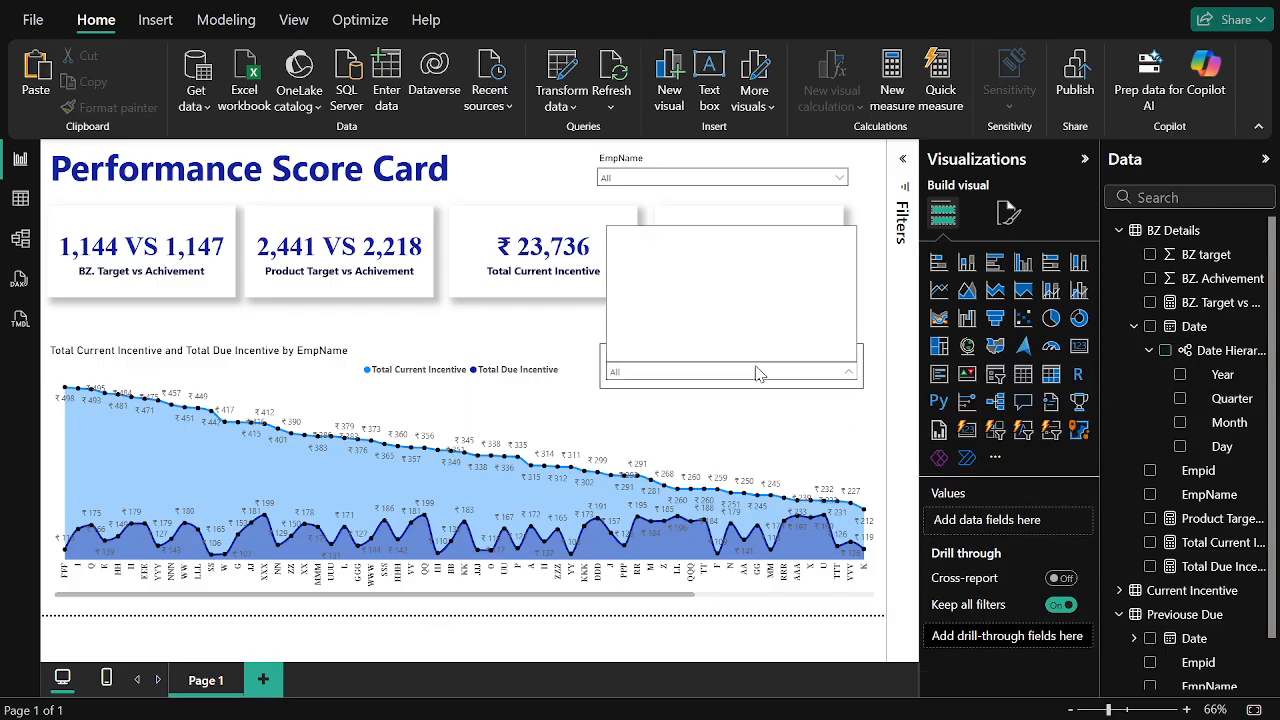
left_click(618, 240)
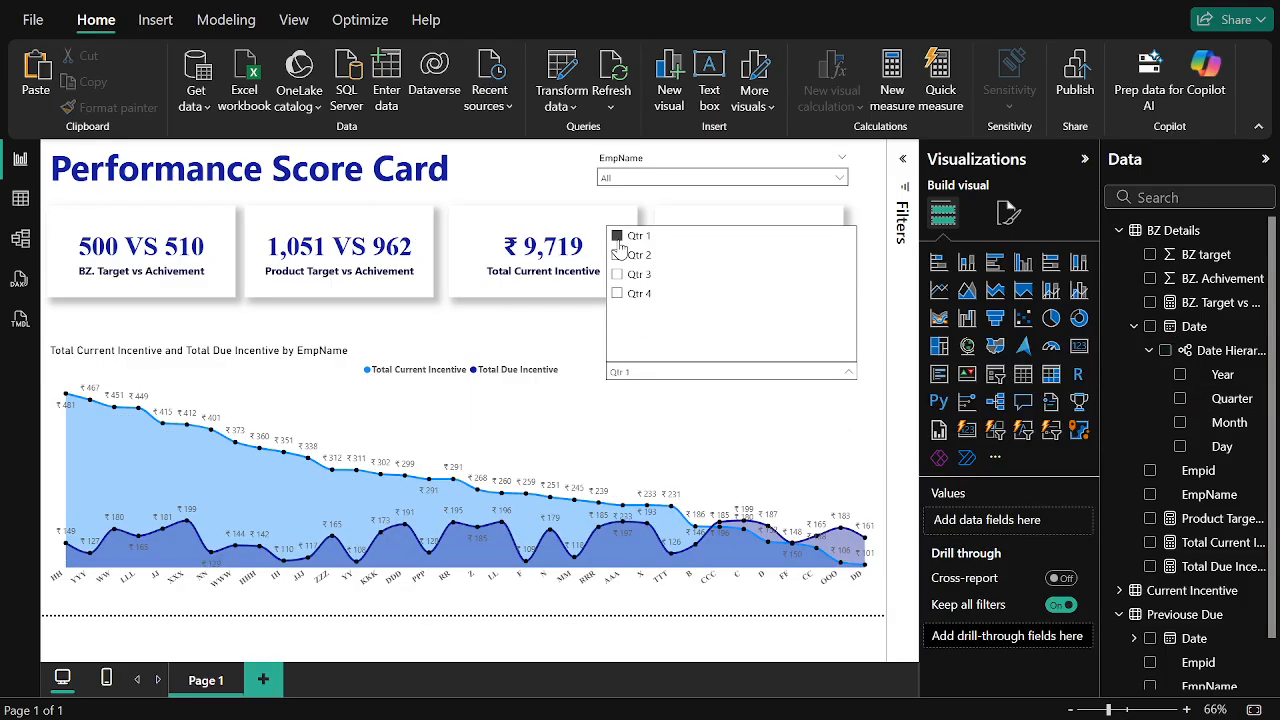
left_click(630, 298)
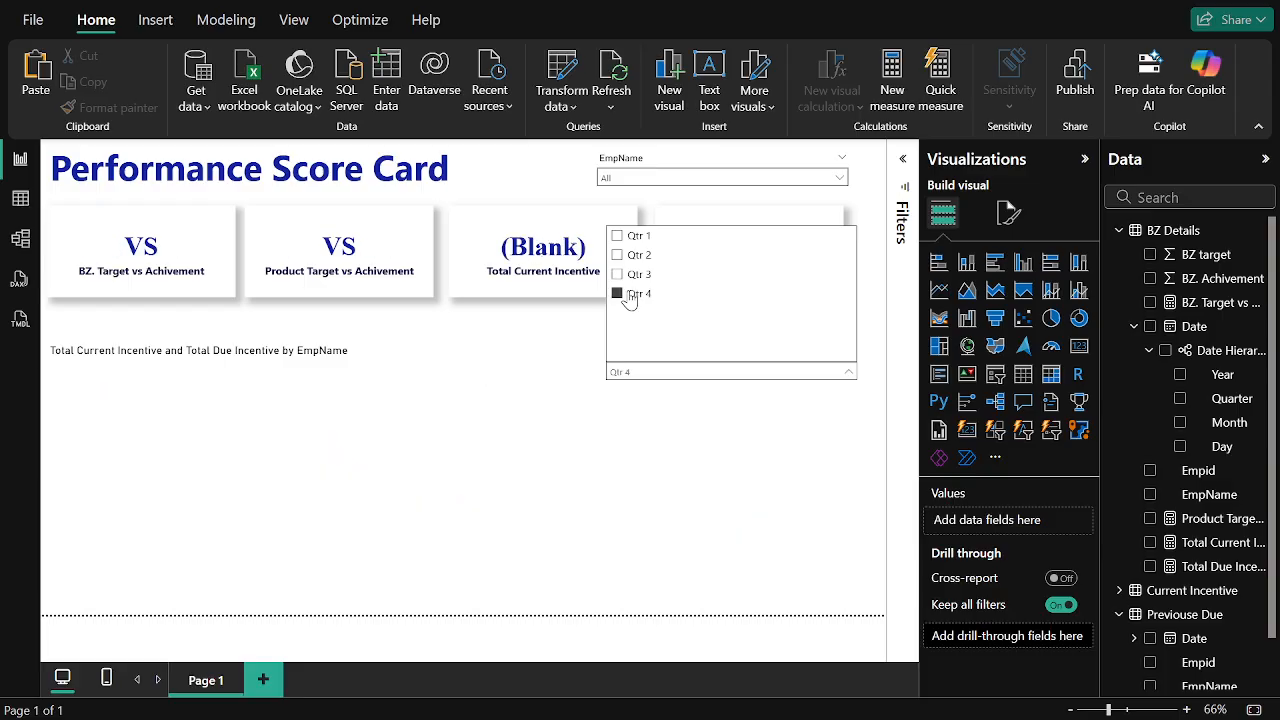
left_click(631, 274)
left_click(632, 256)
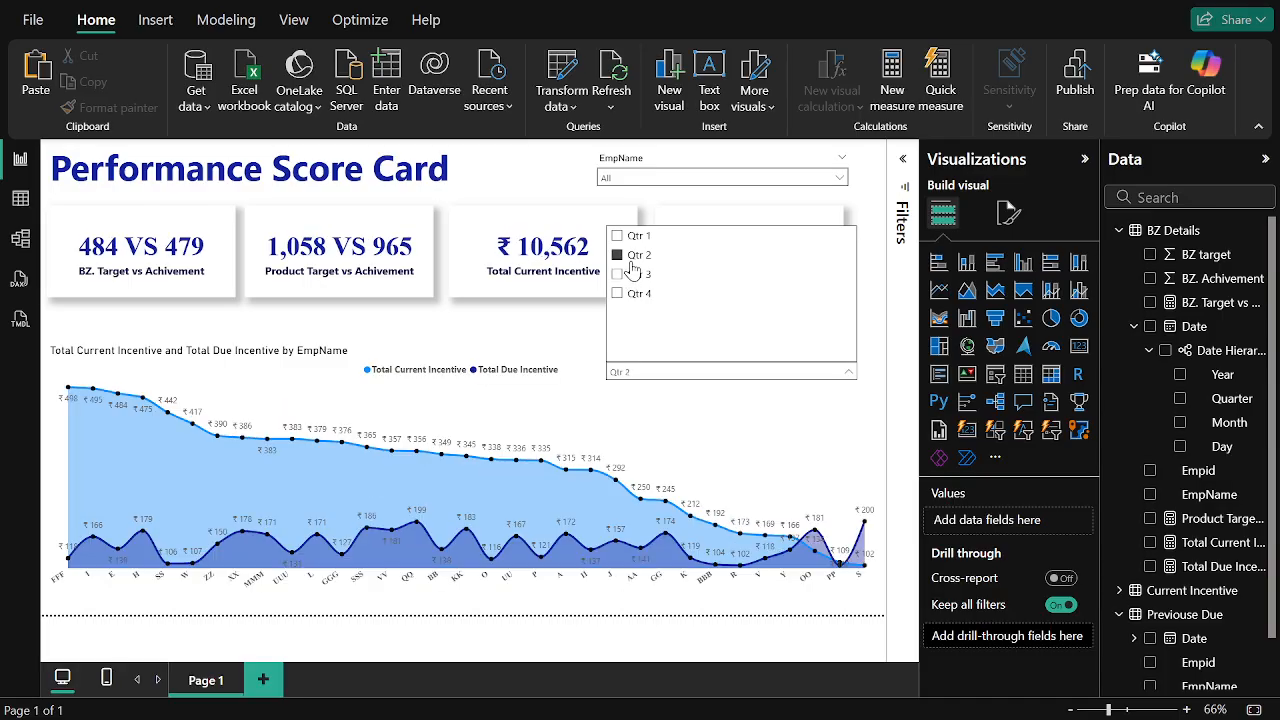
left_click(576, 320)
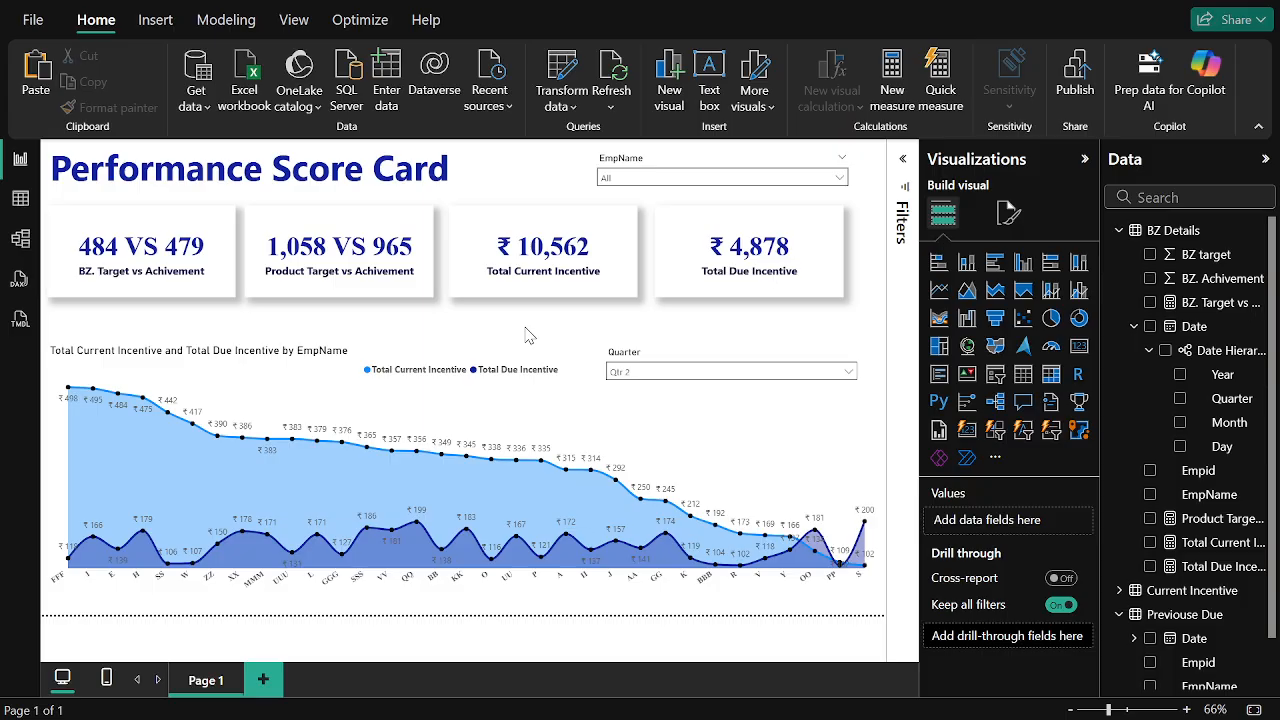
left_click(1085, 161)
left_click(1265, 160)
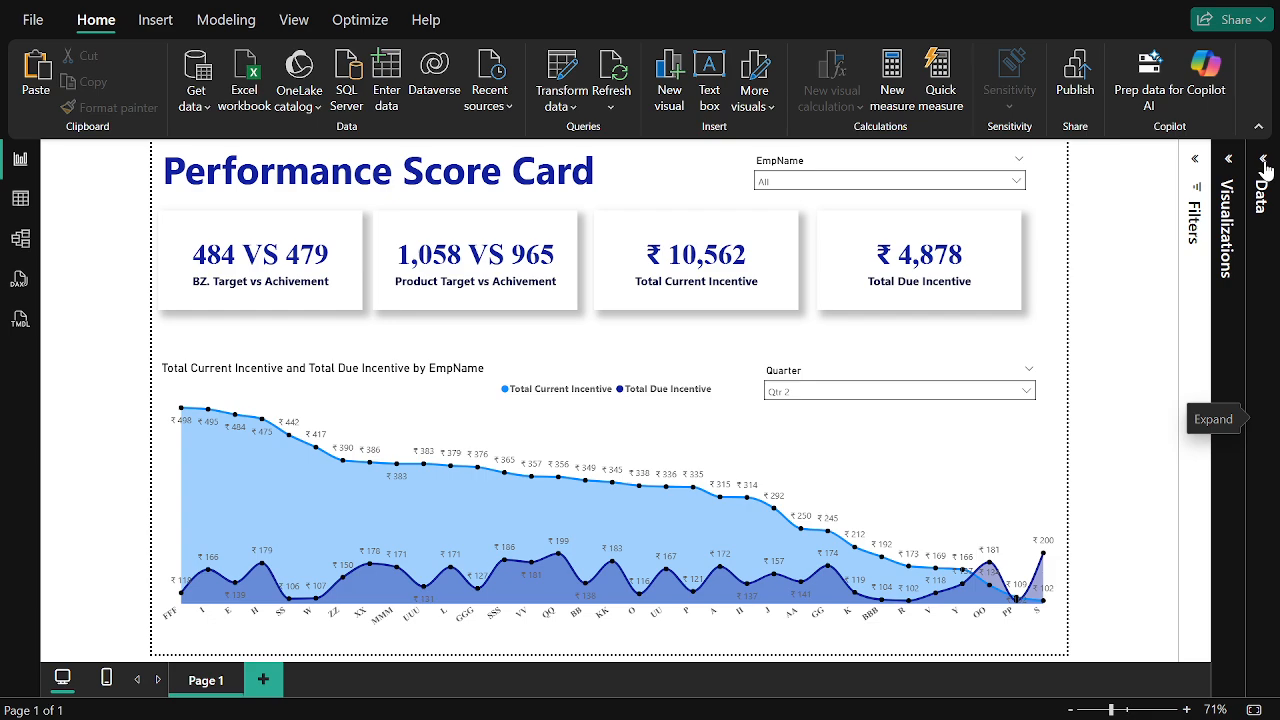
- Add a new report page and insert a clustered column chart stretched across the full width of its upper half
left_click(265, 682)
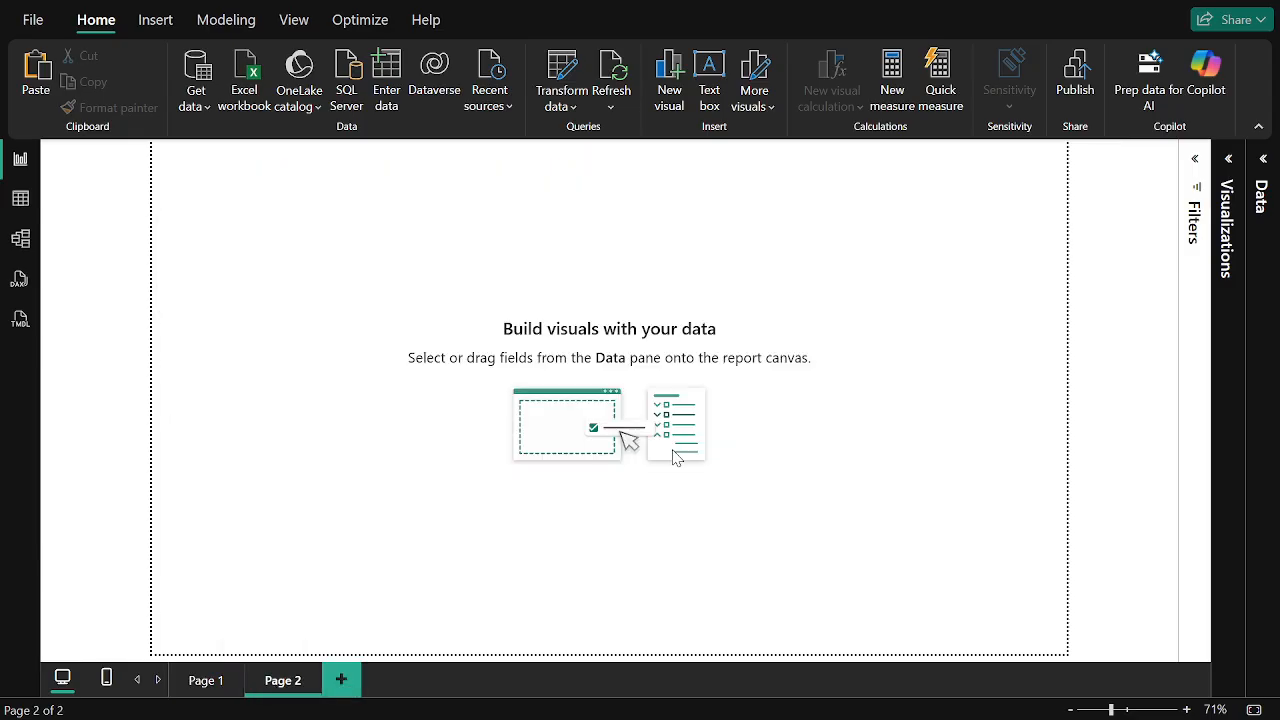
left_click(1230, 160)
left_click(1260, 166)
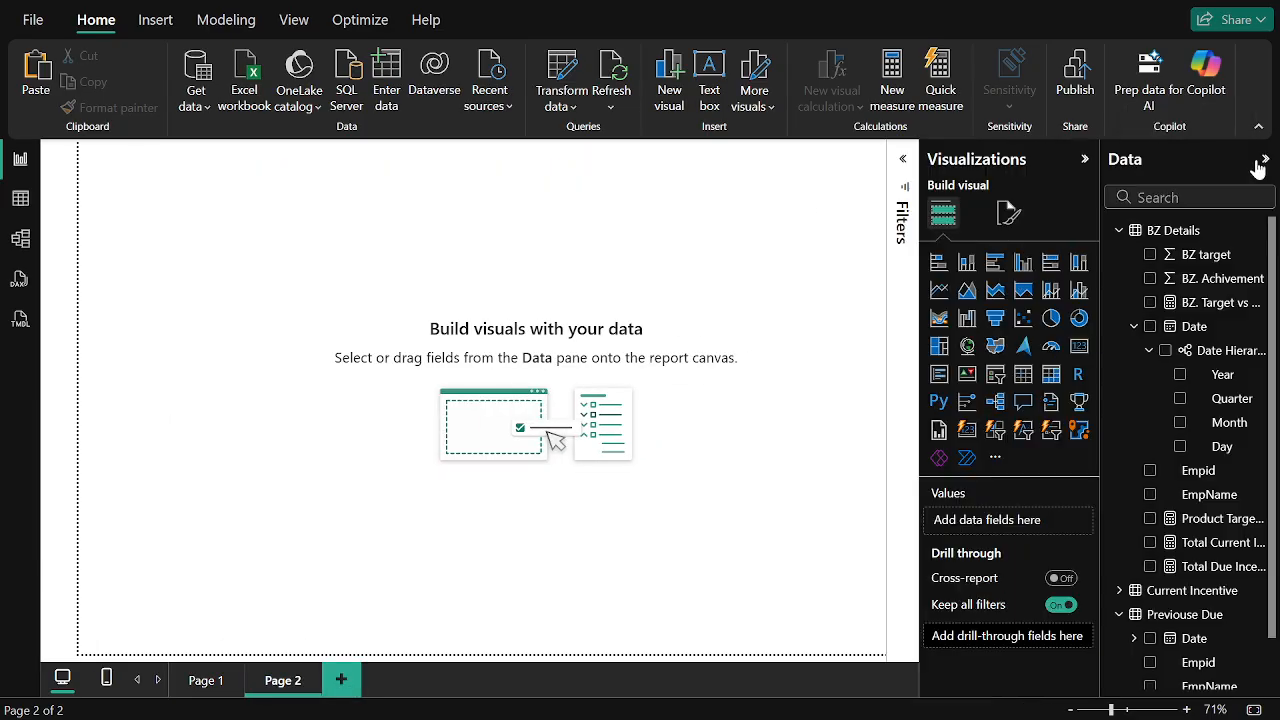
left_click(1022, 265)
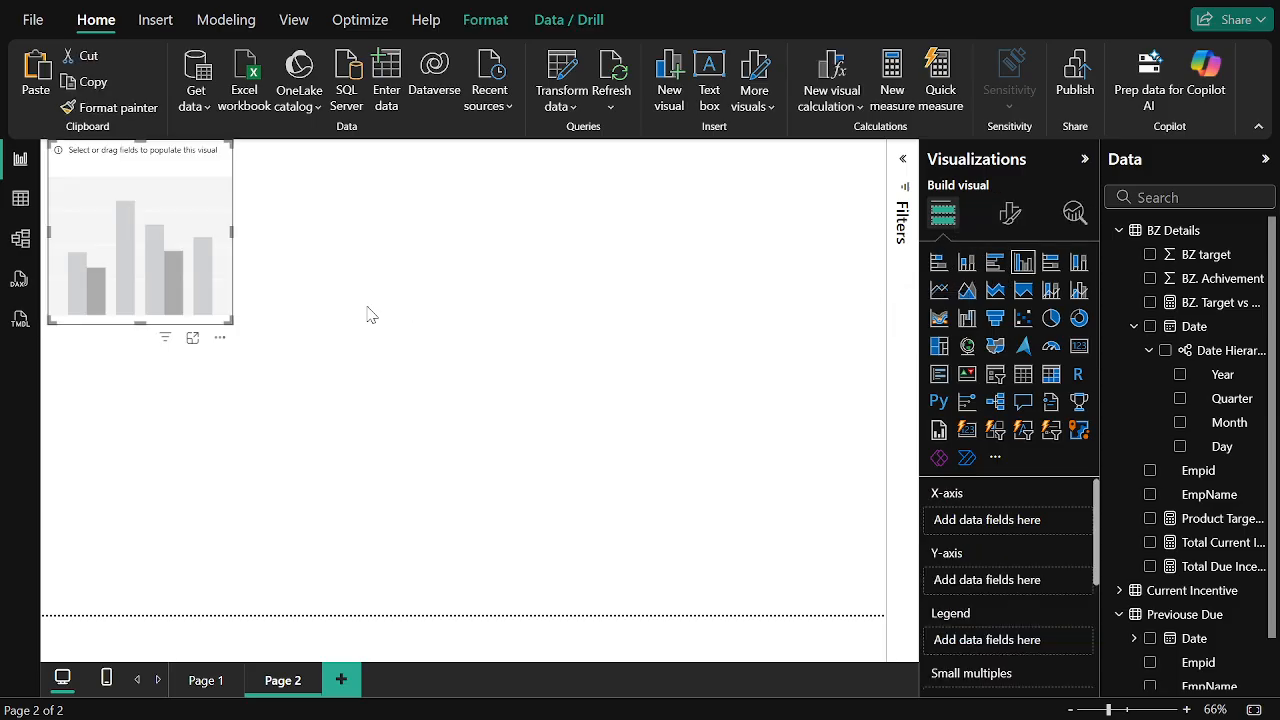
left_click_drag(229, 319, 888, 345)
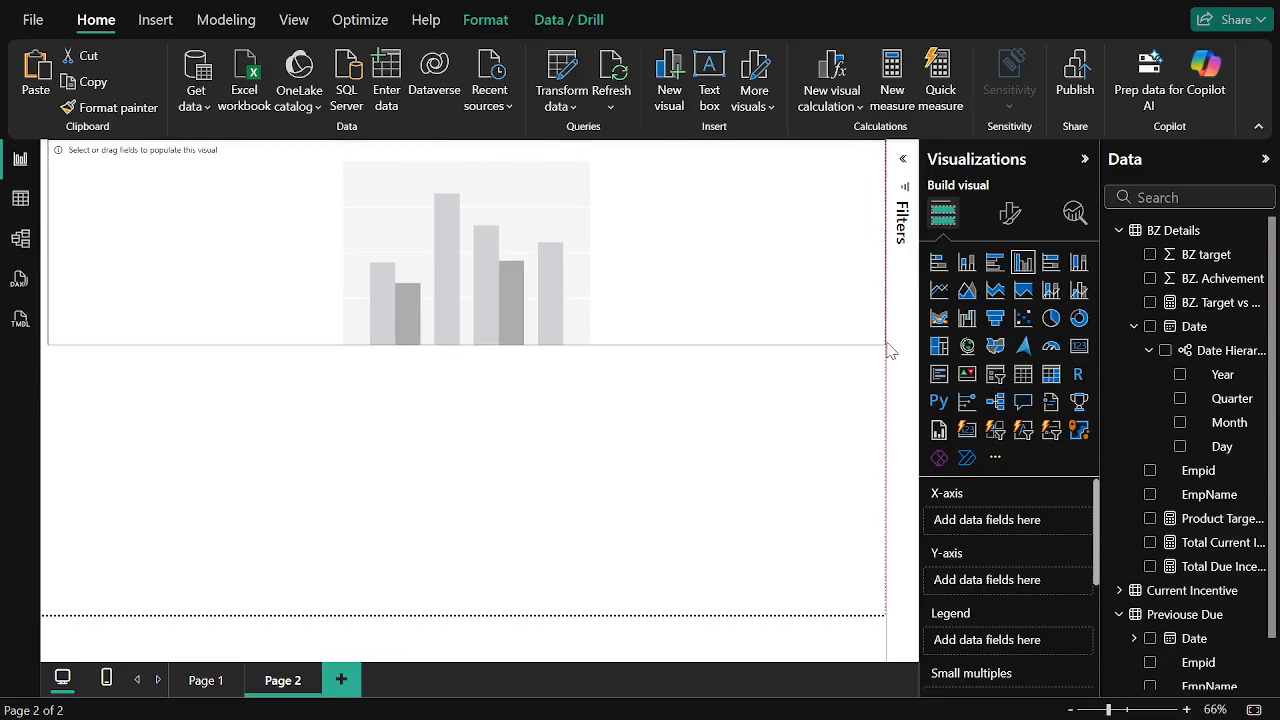
- Put Month on the column chart's X-axis and BZ target and BZ. Achivement from BZ Details on its Y-axis
left_click(1180, 423)
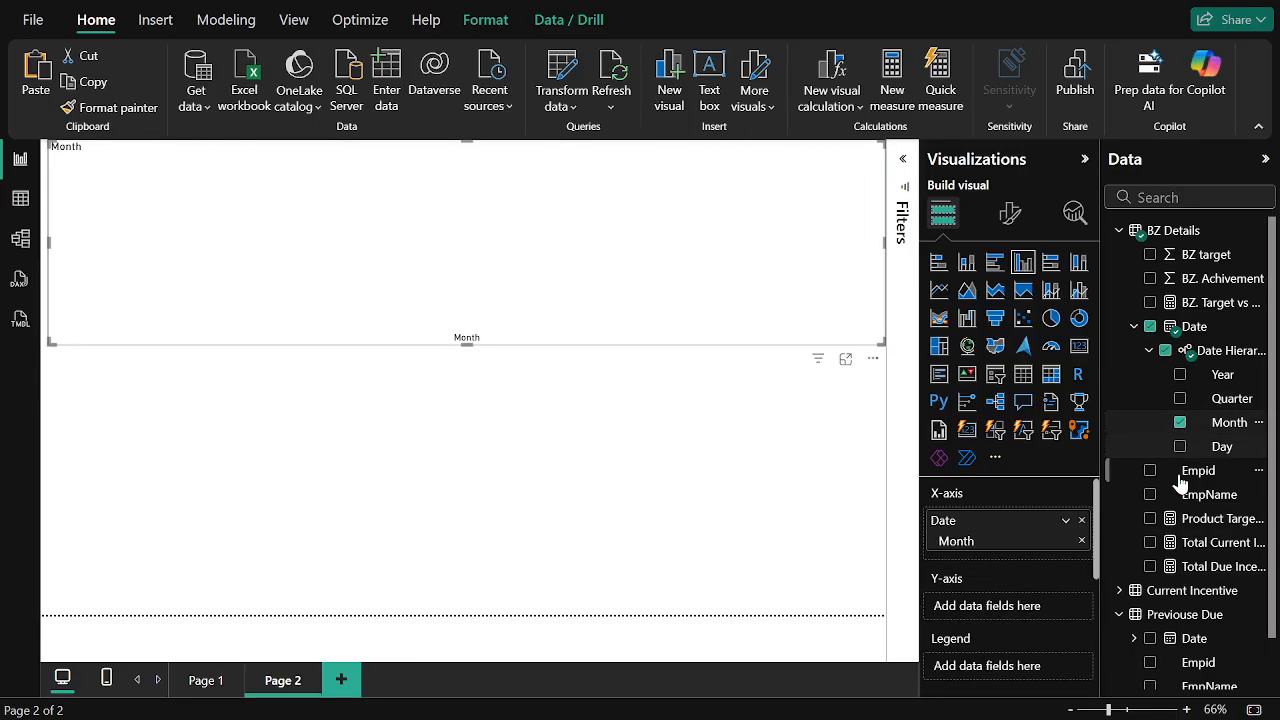
scroll(1177, 490, "down", 1)
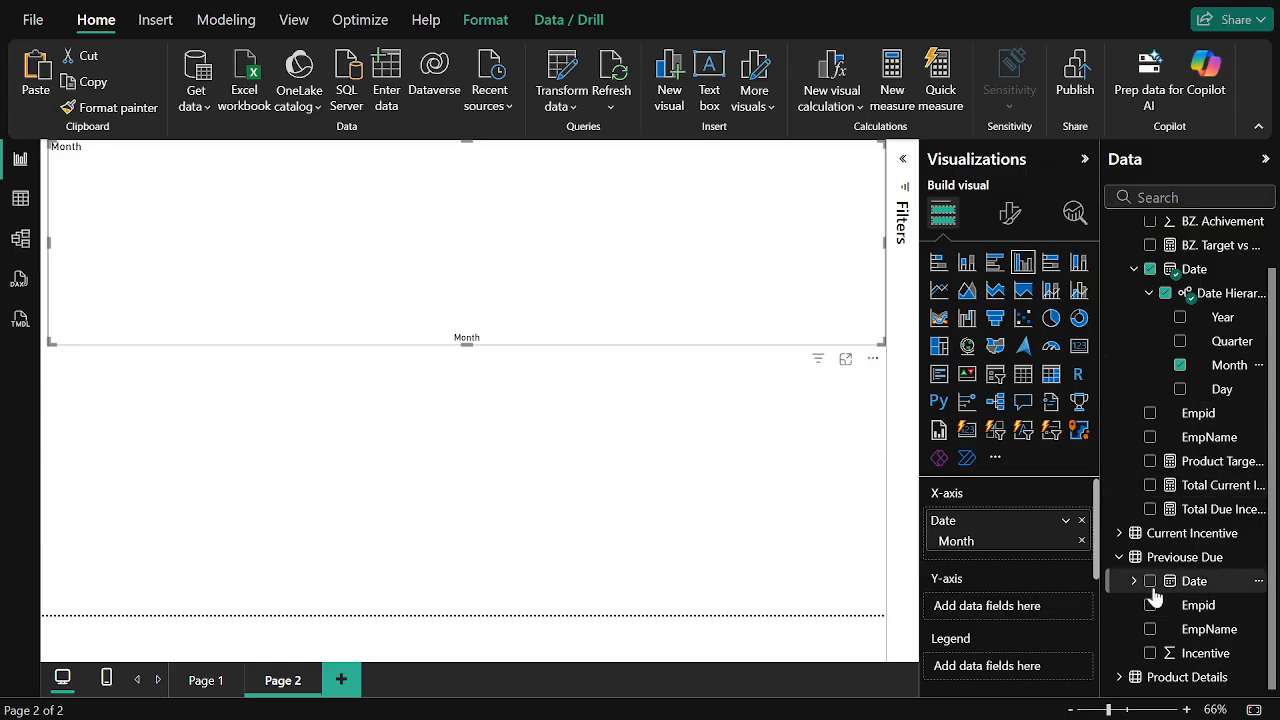
scroll(1170, 510, "up", 1)
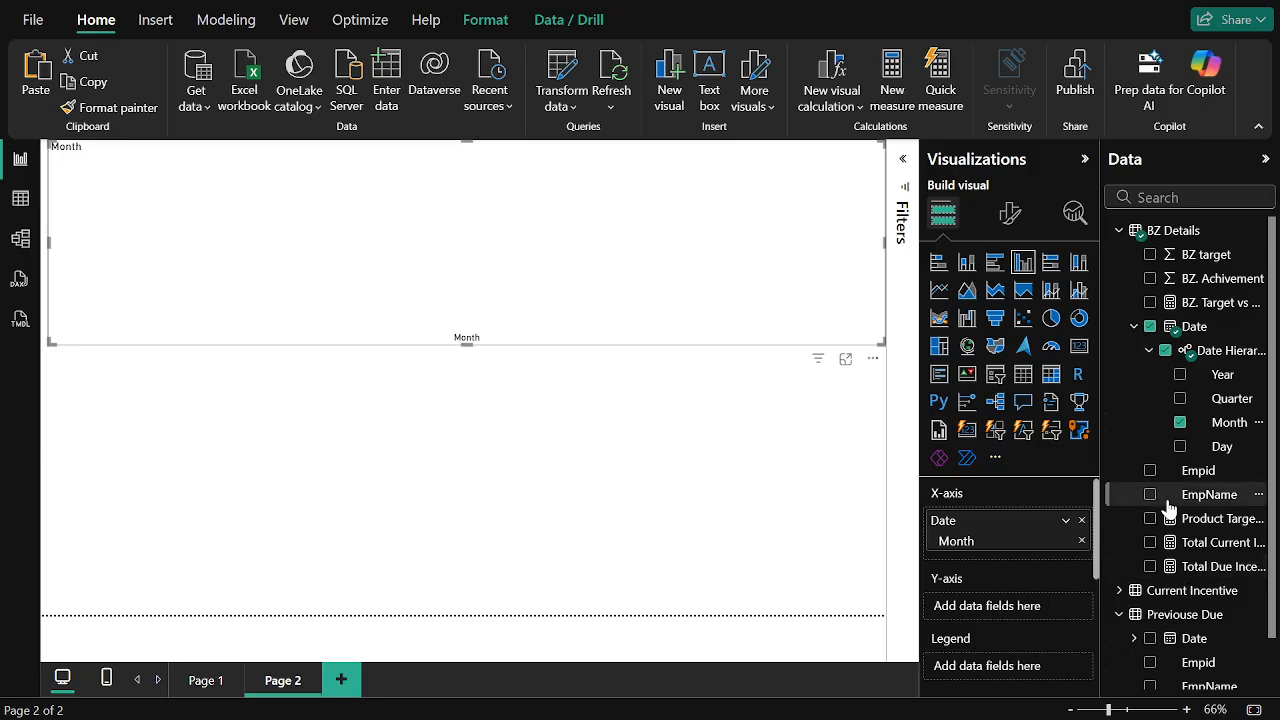
left_click(1151, 255)
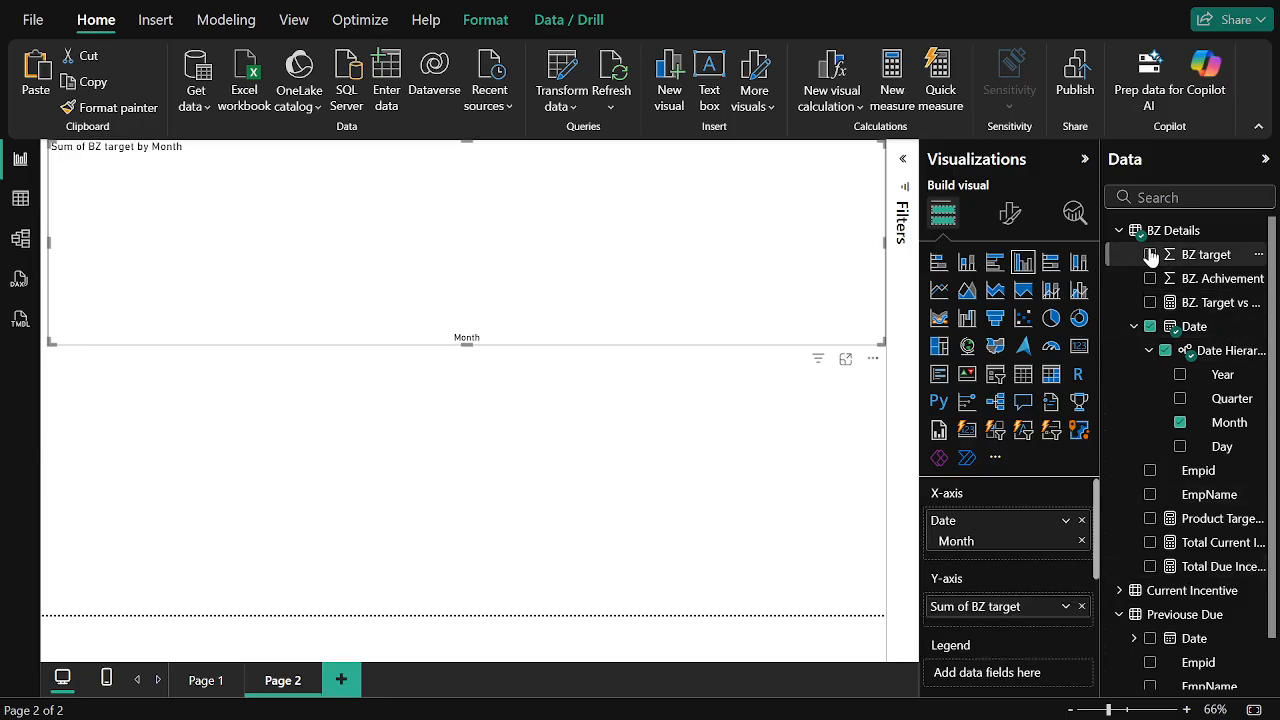
left_click(1151, 279)
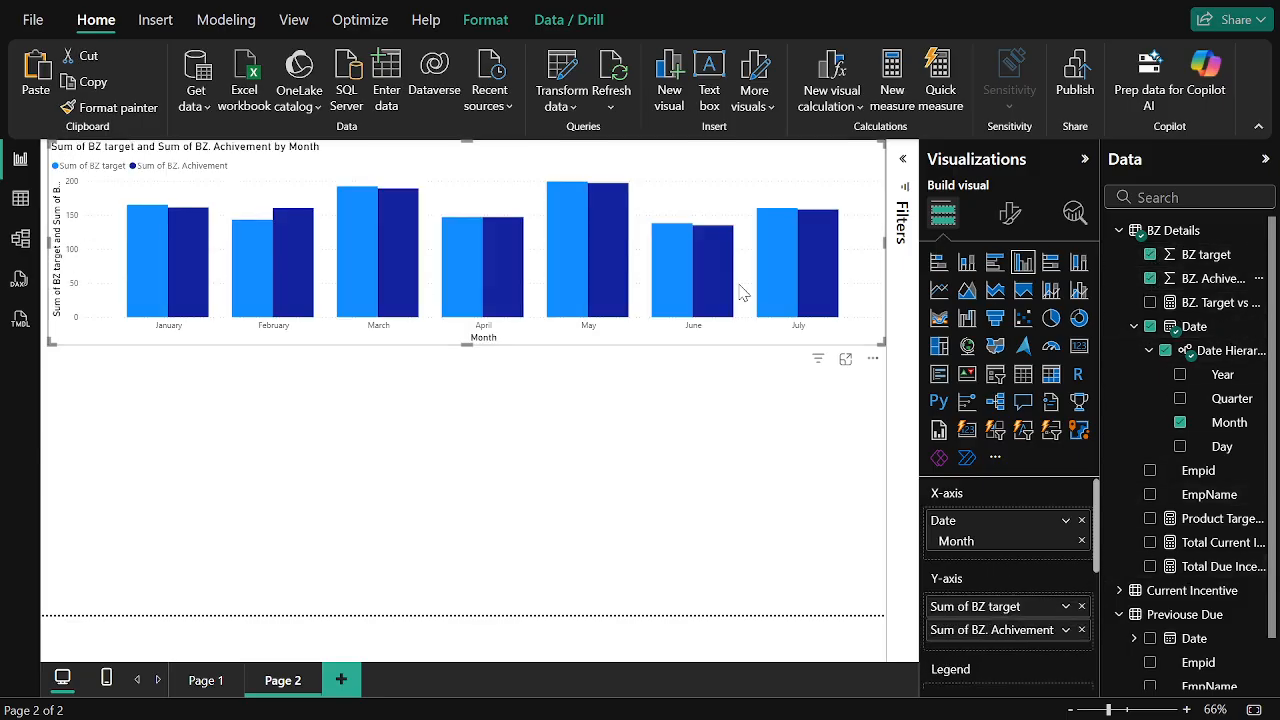
- Make the column chart's X-axis values bold and turn off the X-axis title
left_click(1020, 230)
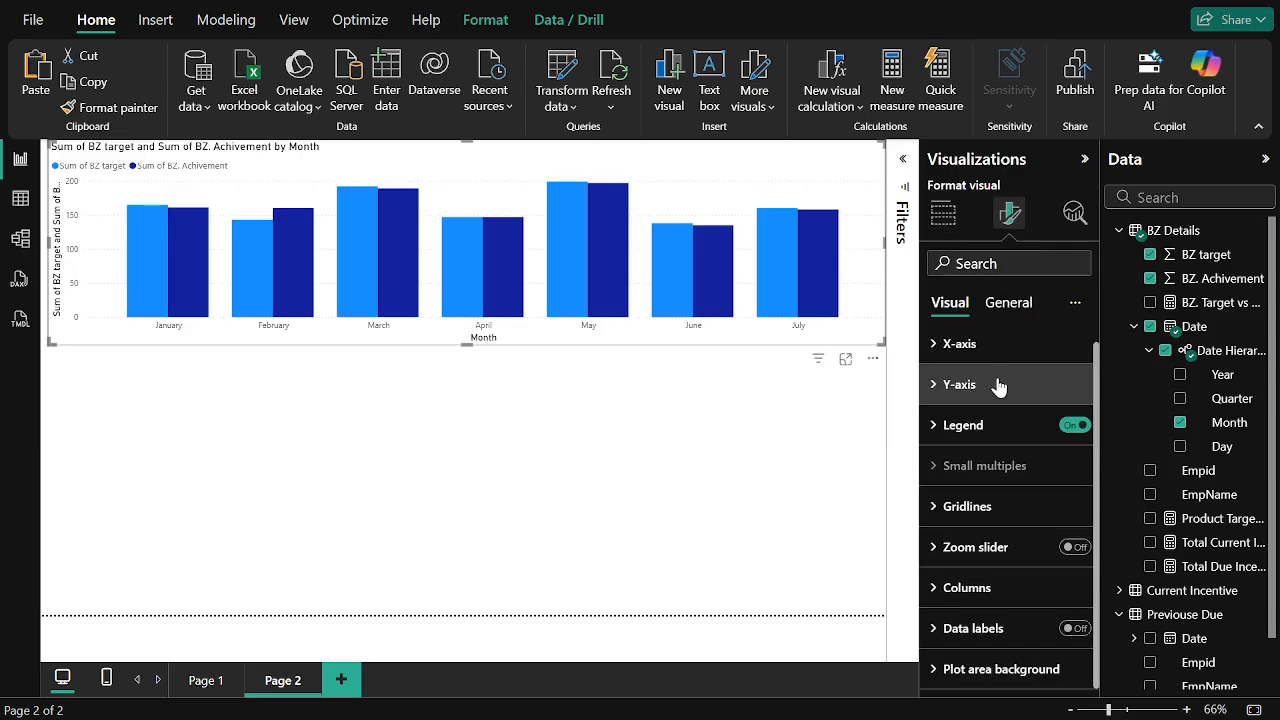
left_click(958, 347)
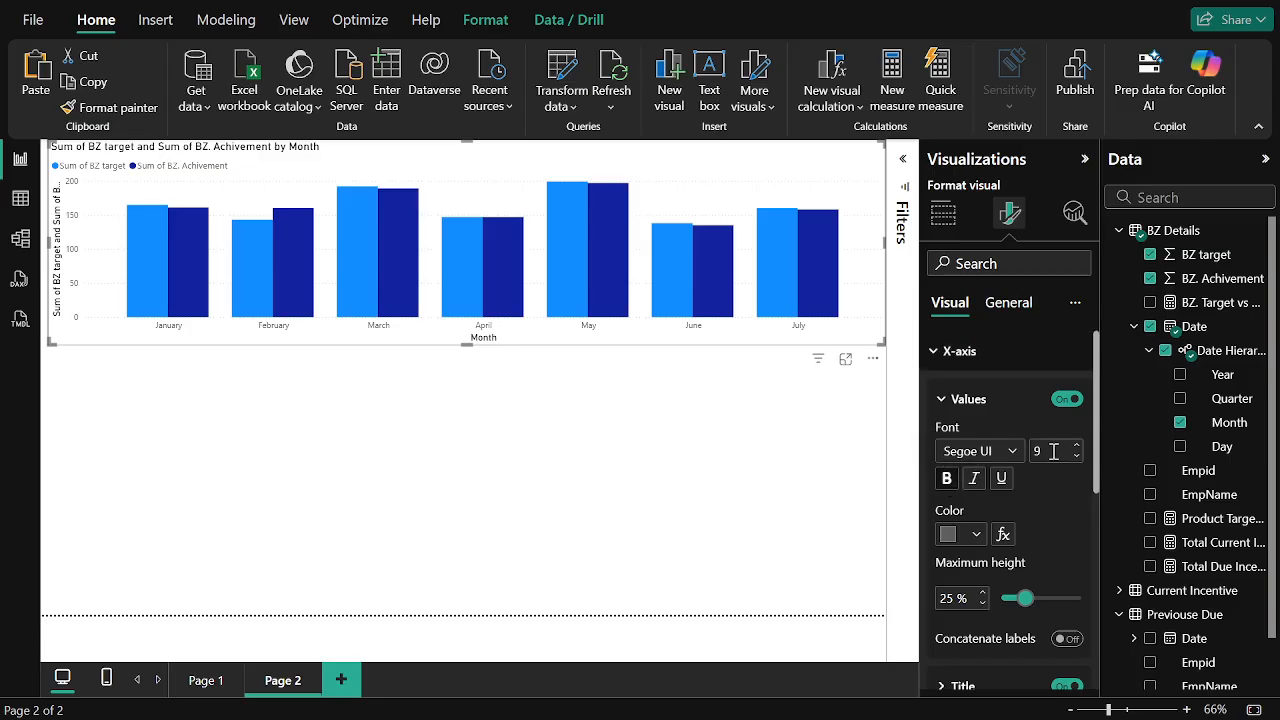
scroll(1025, 534, "down", 2)
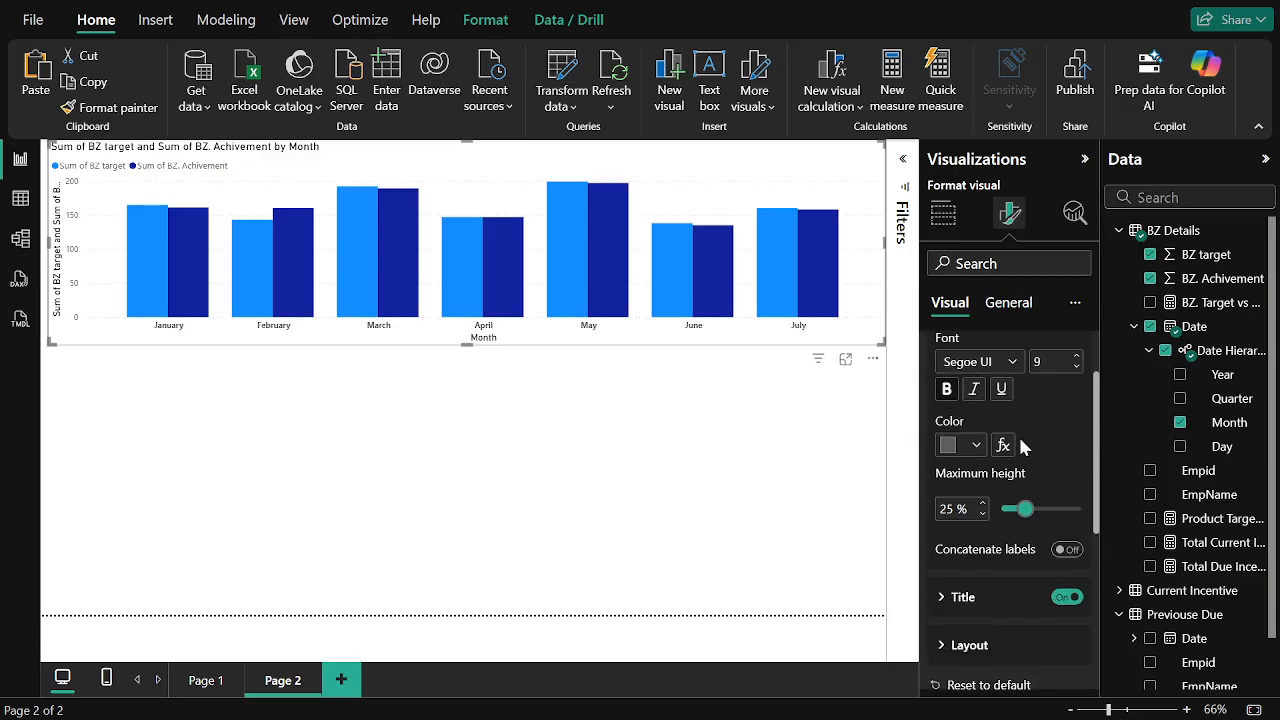
scroll(1040, 500, "down", 2)
scroll(986, 547, "down", 3)
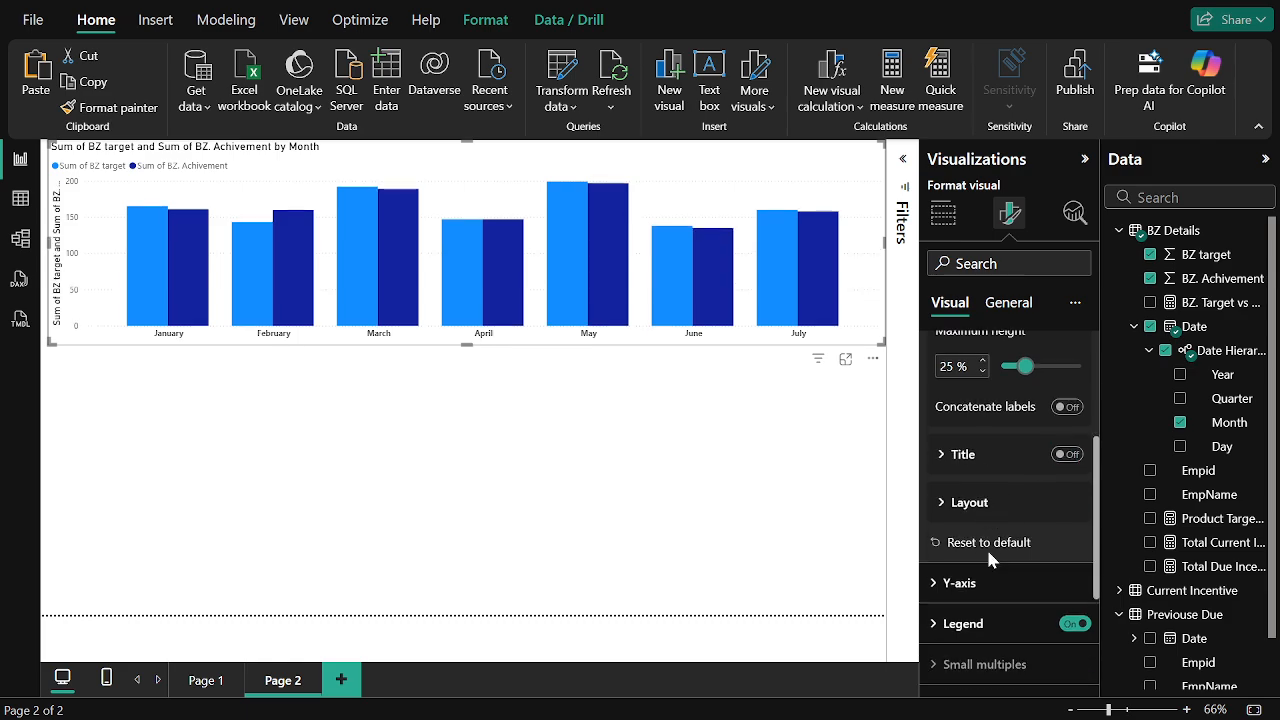
- Turn off the column chart's Y-axis title and Y-axis values
left_click(991, 488)
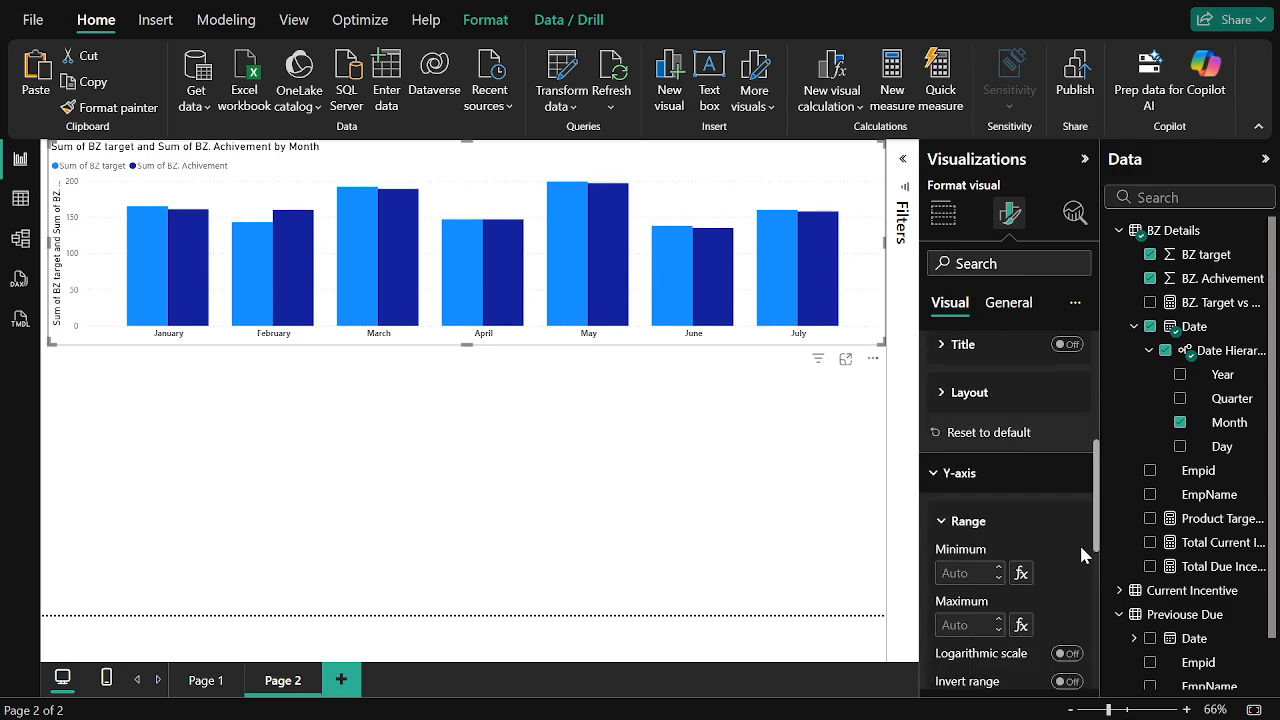
scroll(1079, 542, "down", 4)
left_click(1068, 513)
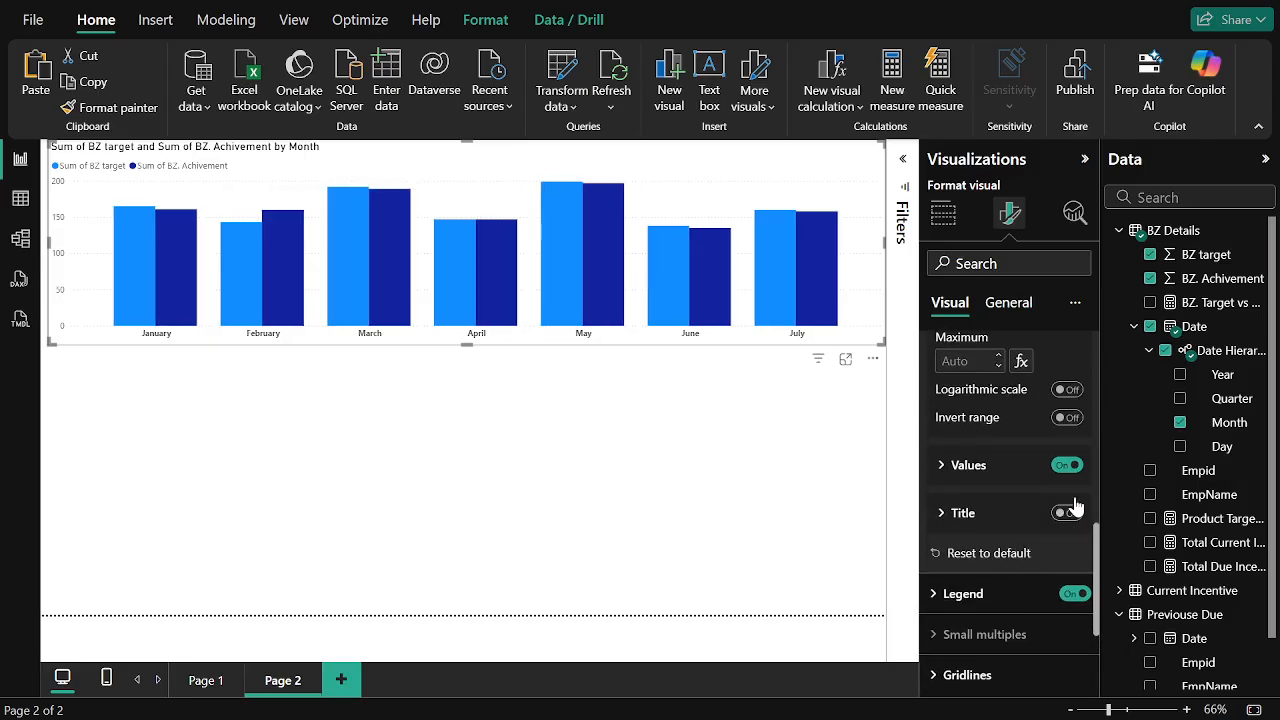
left_click(1068, 465)
- Make the column chart's legend text bold
scroll(1068, 466, "down", 2)
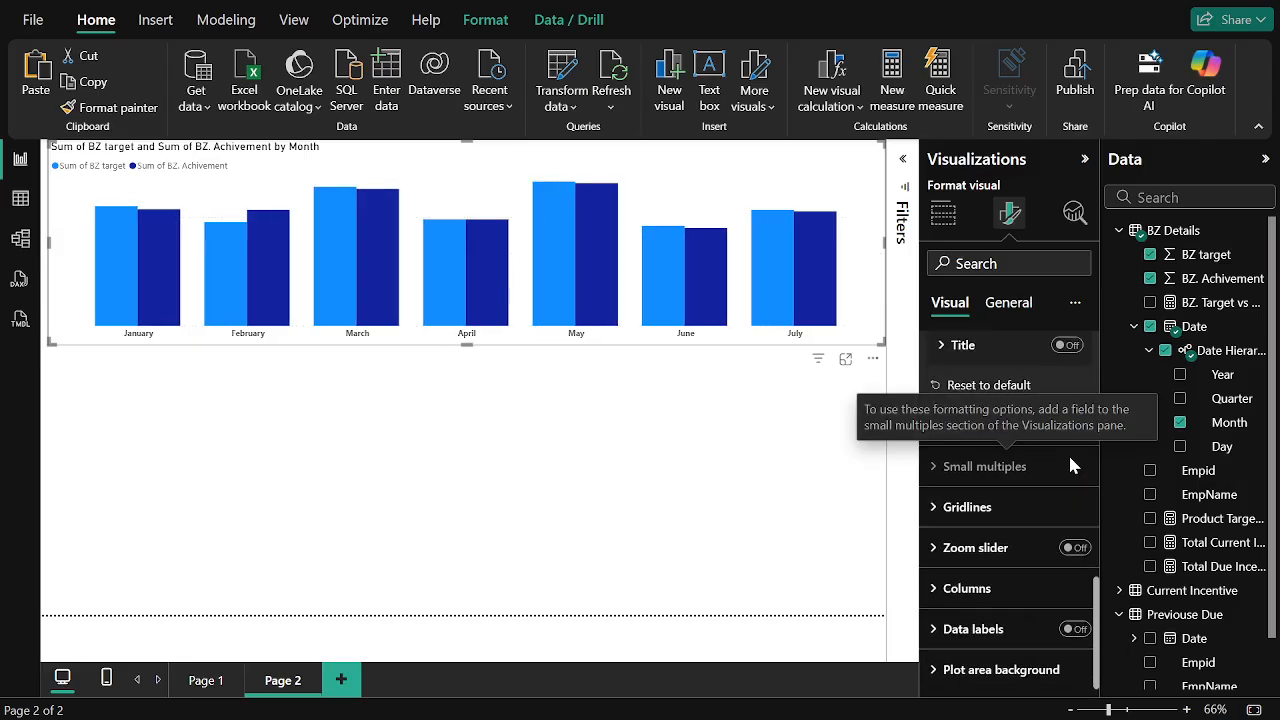
left_click(963, 426)
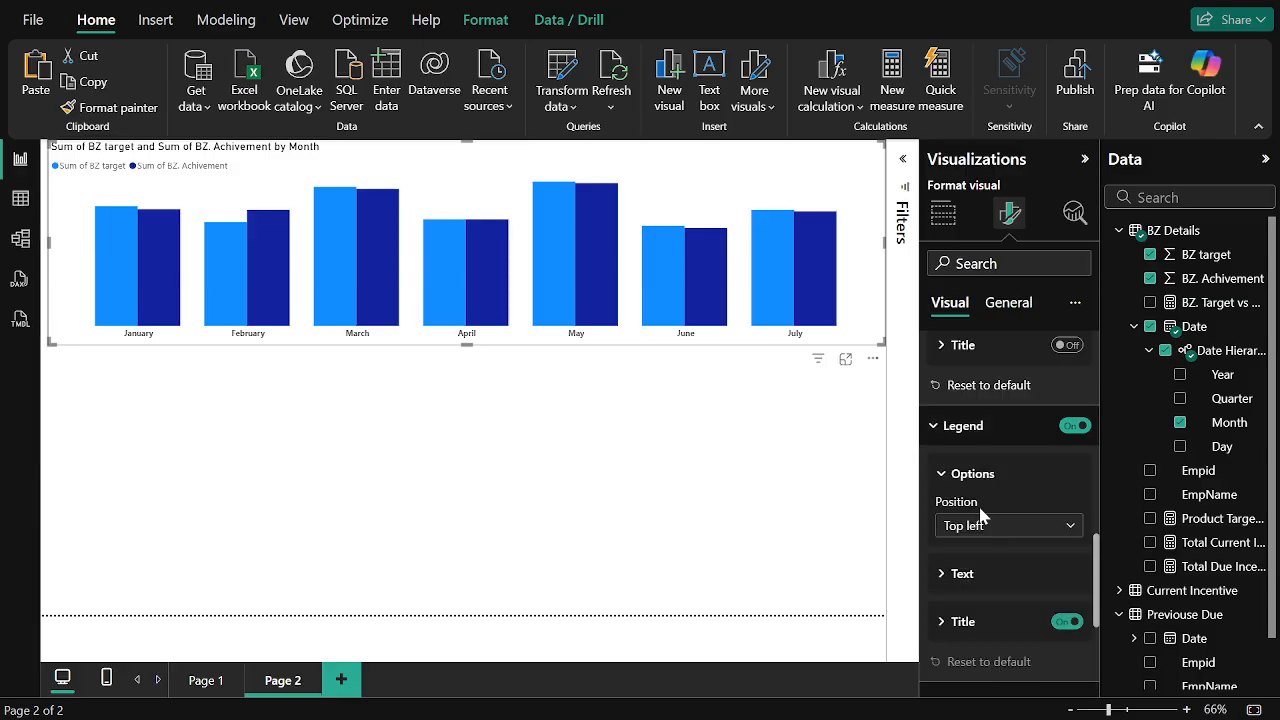
scroll(925, 514, "down", 1)
left_click(950, 512)
scroll(975, 514, "down", 2)
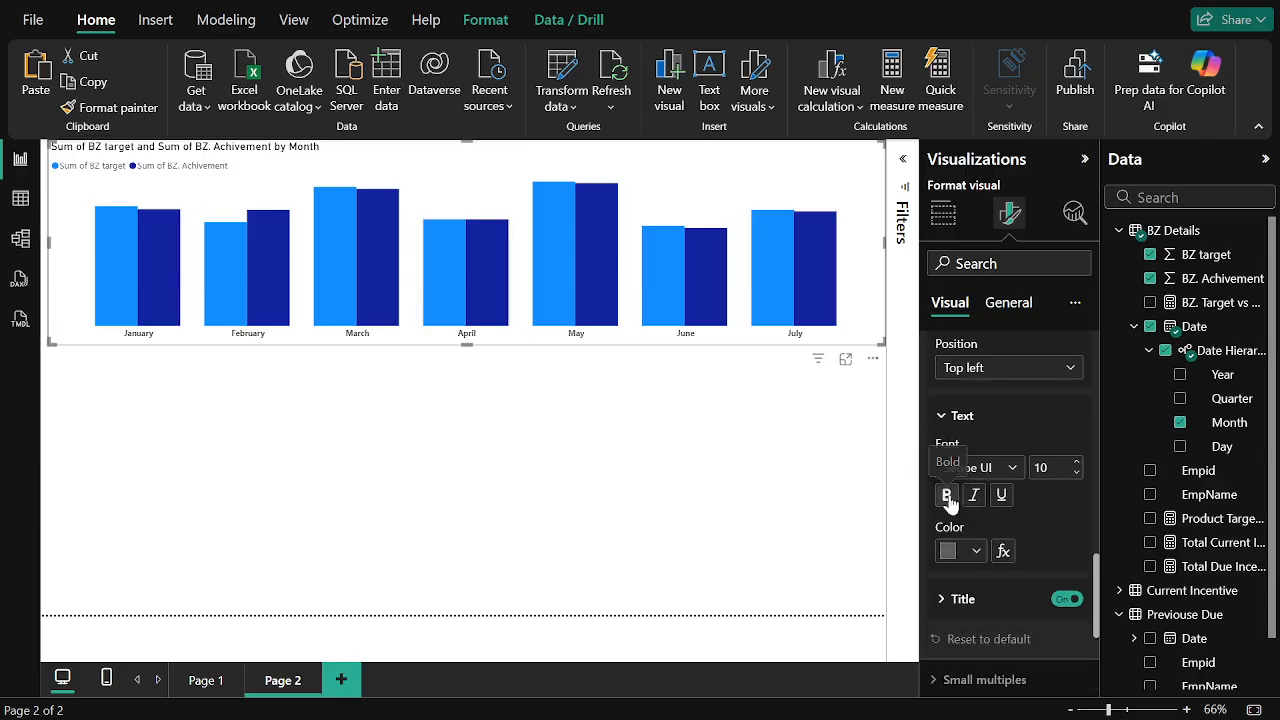
left_click(946, 495)
- Set the column colour of the Sum of BZ target series to green #12BD3A
scroll(993, 514, "down", 3)
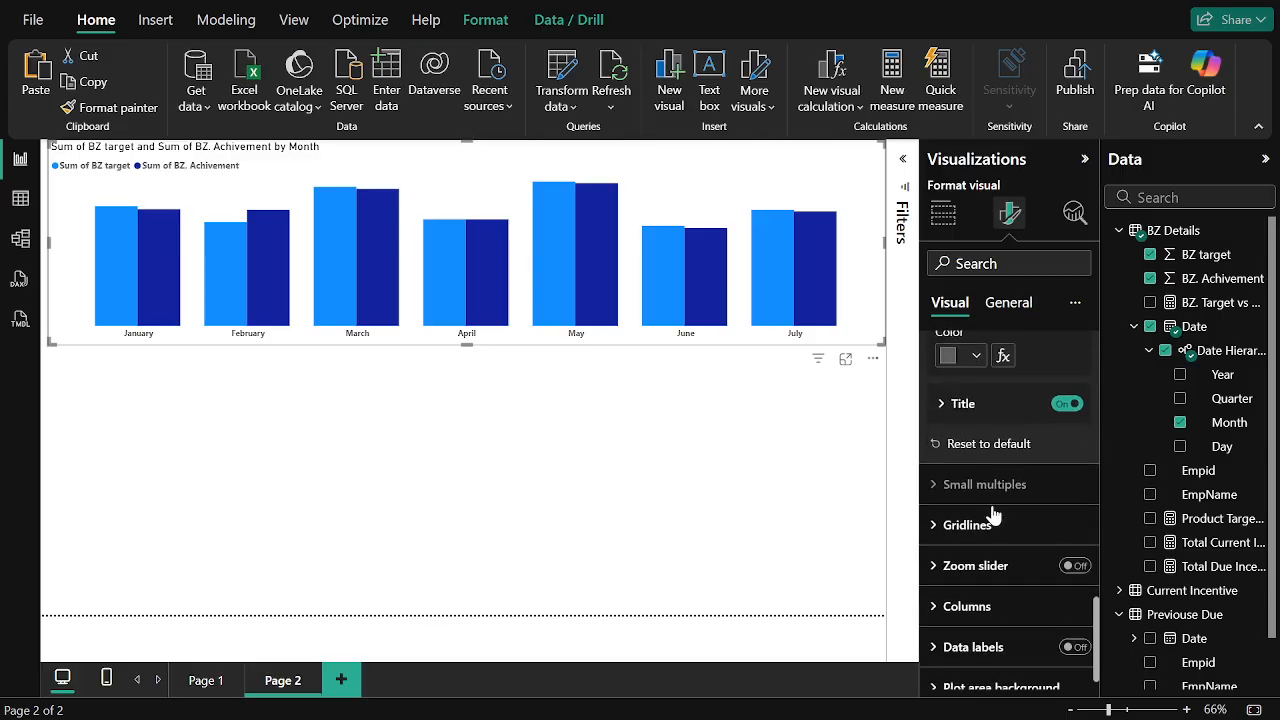
left_click(986, 600)
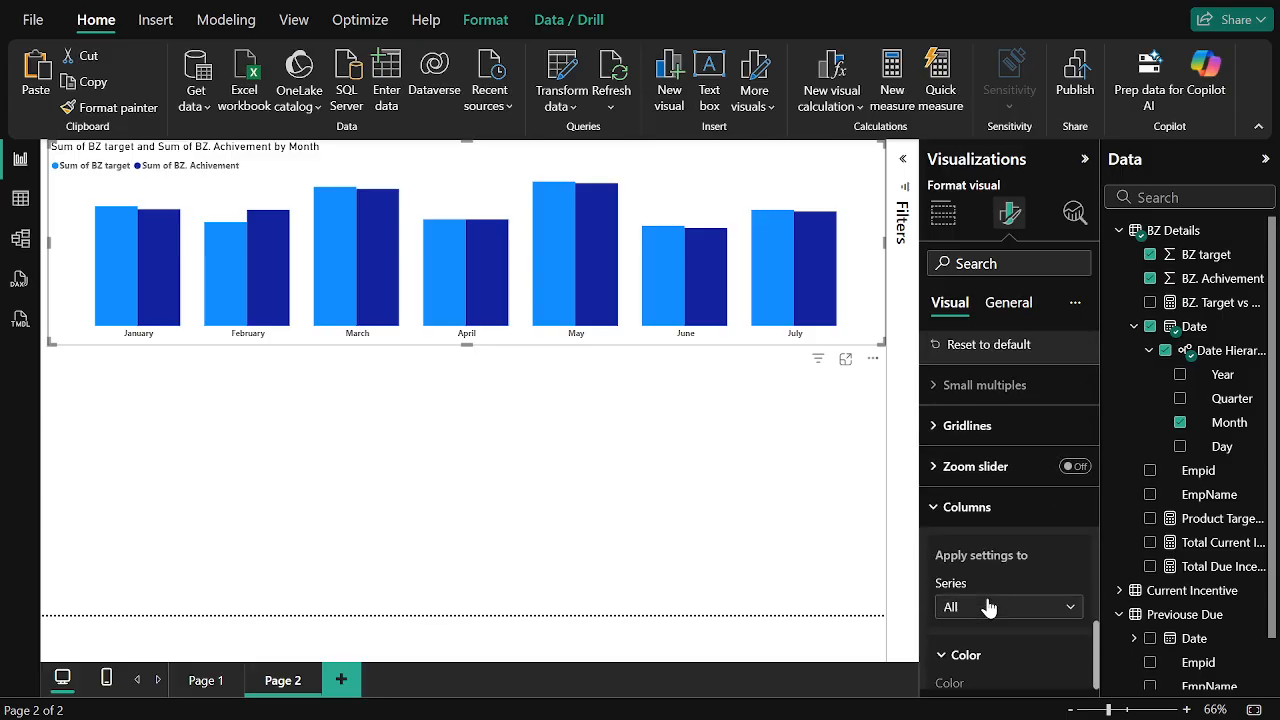
scroll(990, 603, "down", 3)
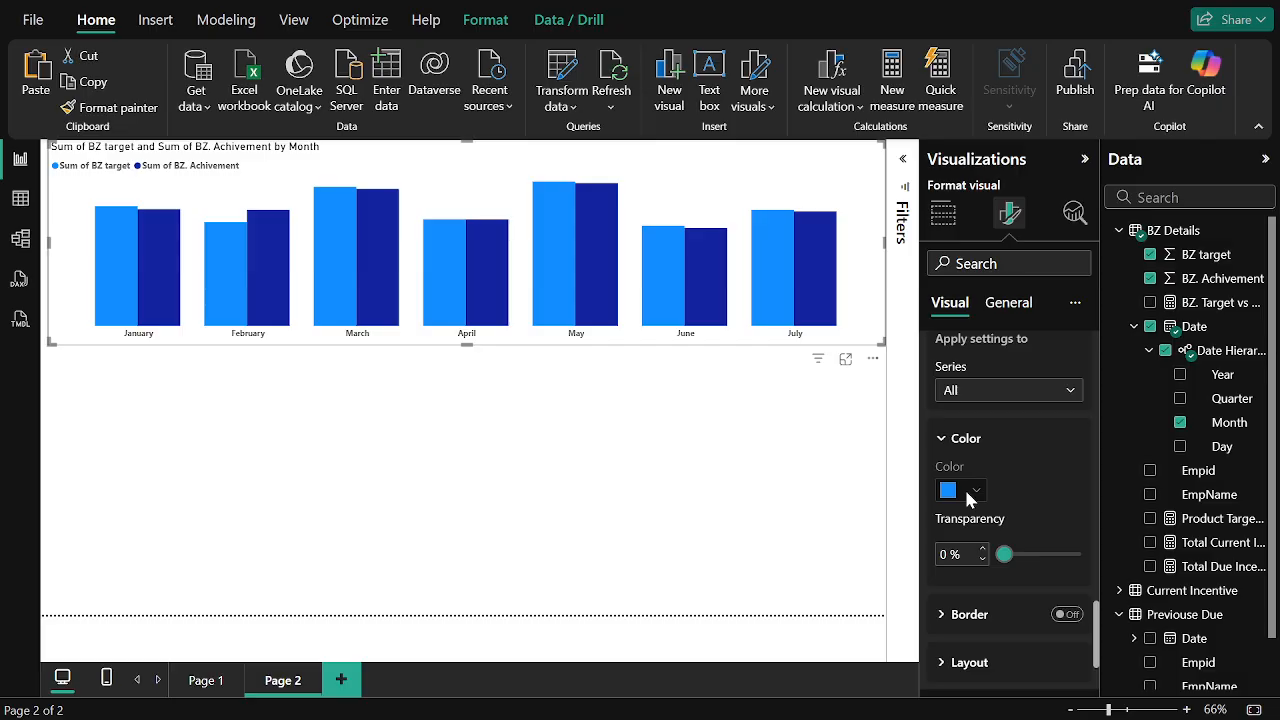
left_click(987, 391)
left_click(988, 440)
left_click(970, 490)
left_click(1018, 447)
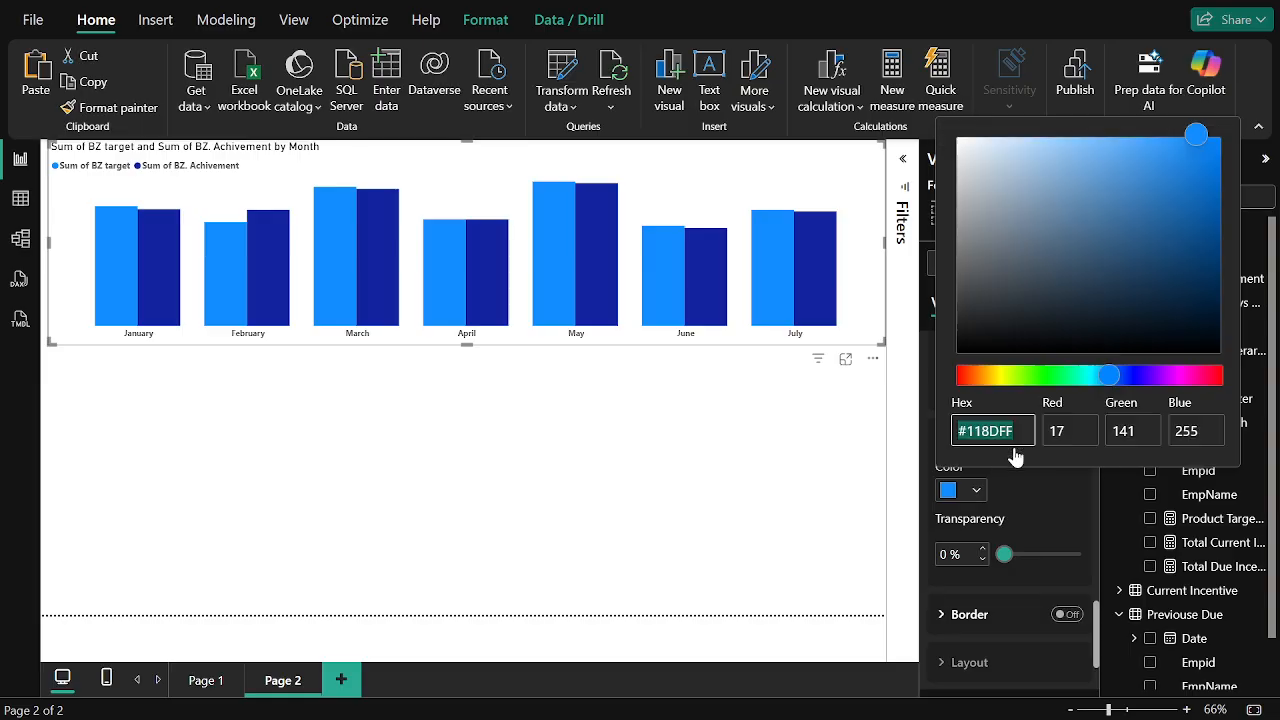
left_click(1058, 377)
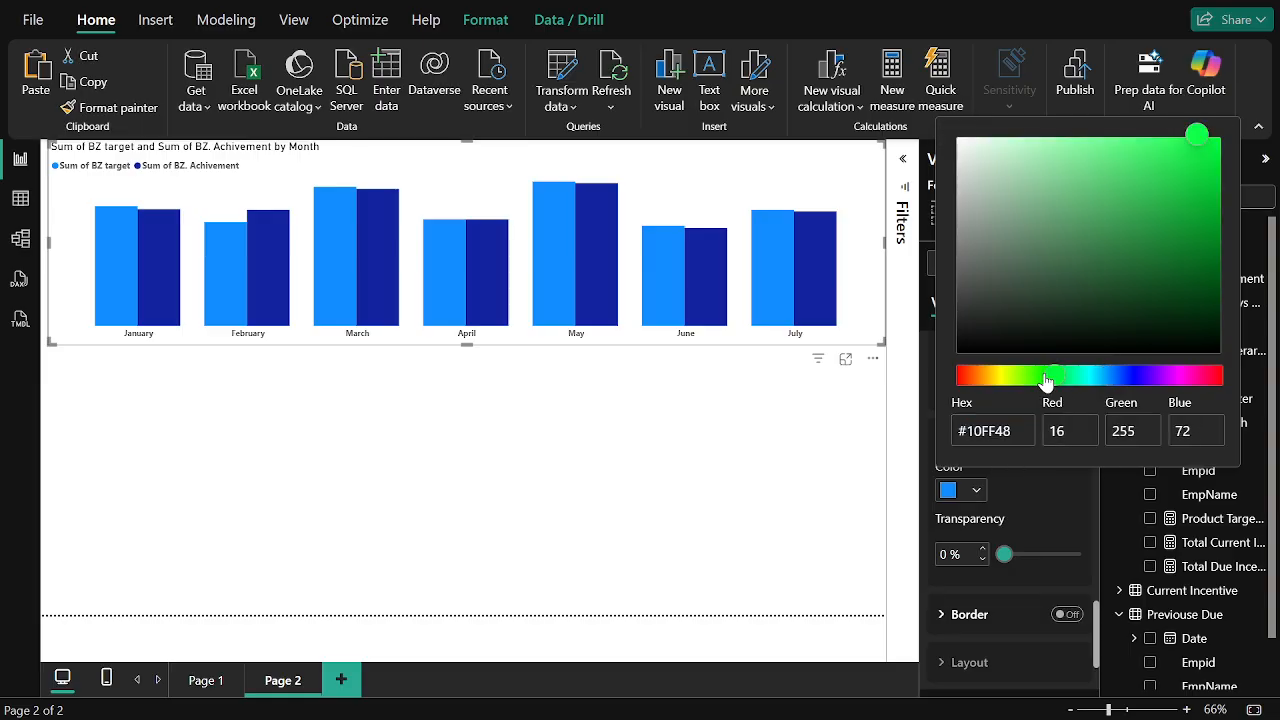
left_click(1188, 229)
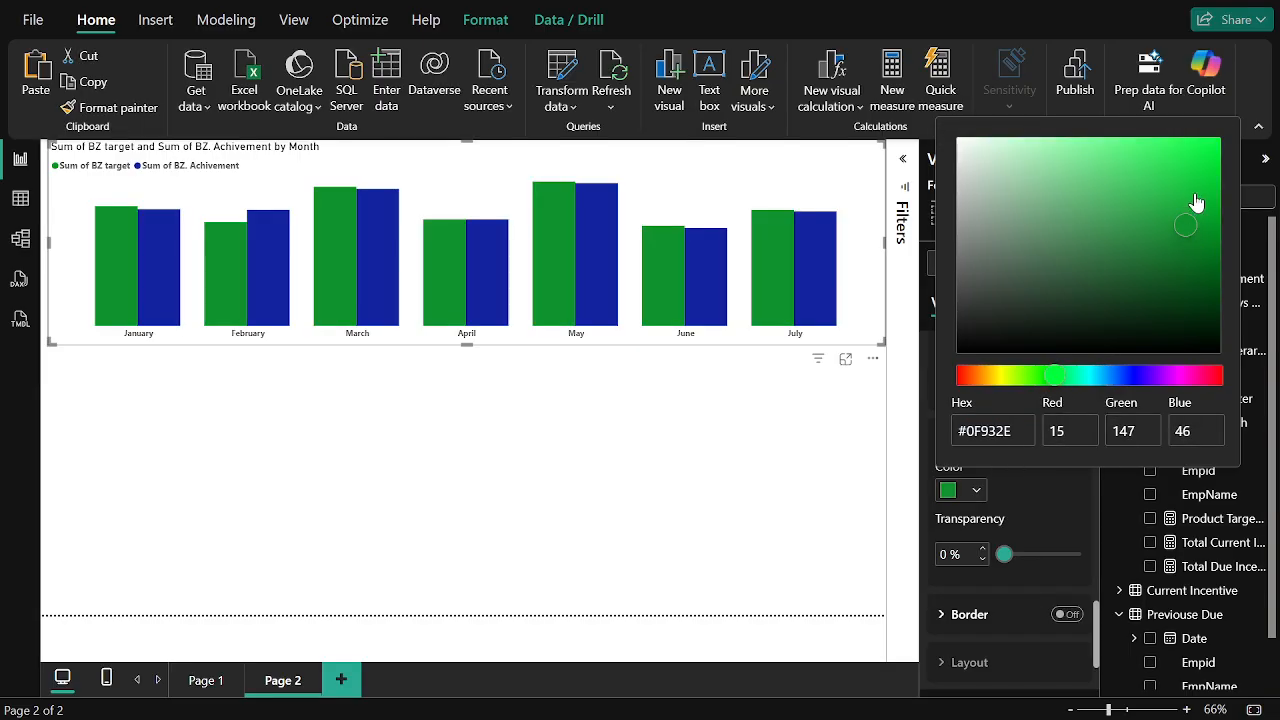
left_click(1188, 190)
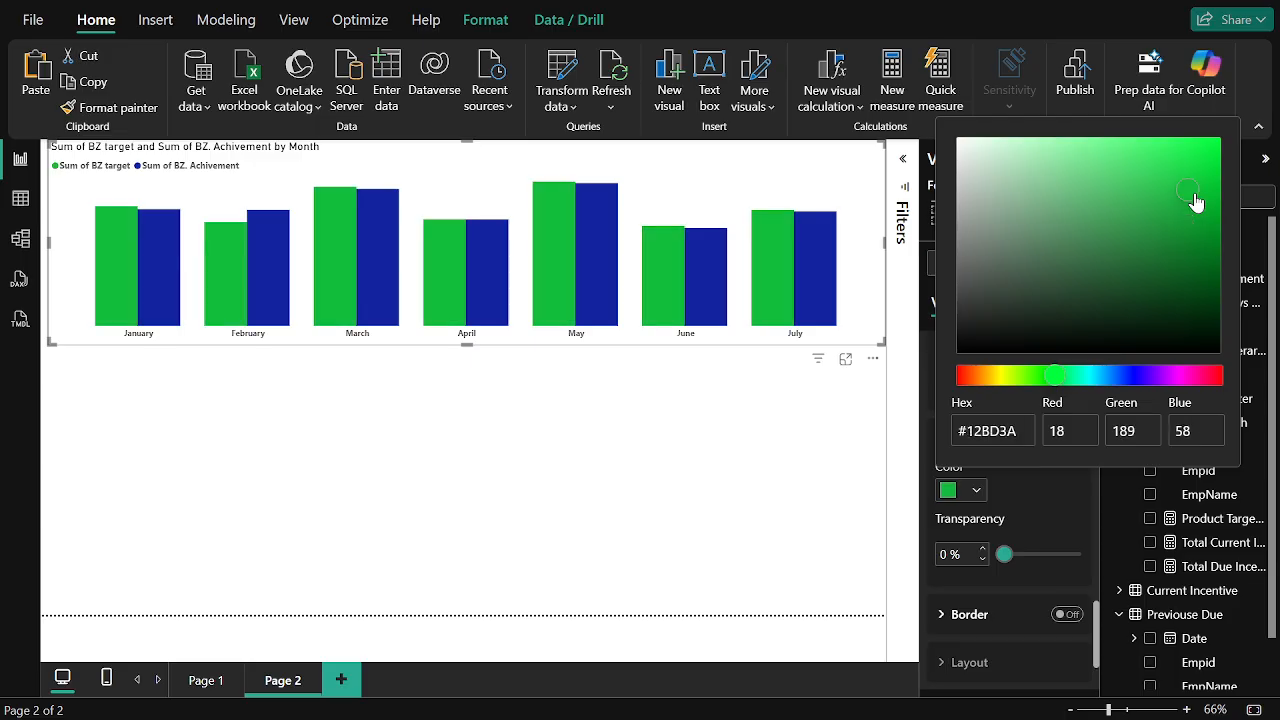
left_click(1005, 494)
- Set the Sum of BZ. Achivement series columns to pink #D13279 and turn on their border
left_click(1015, 391)
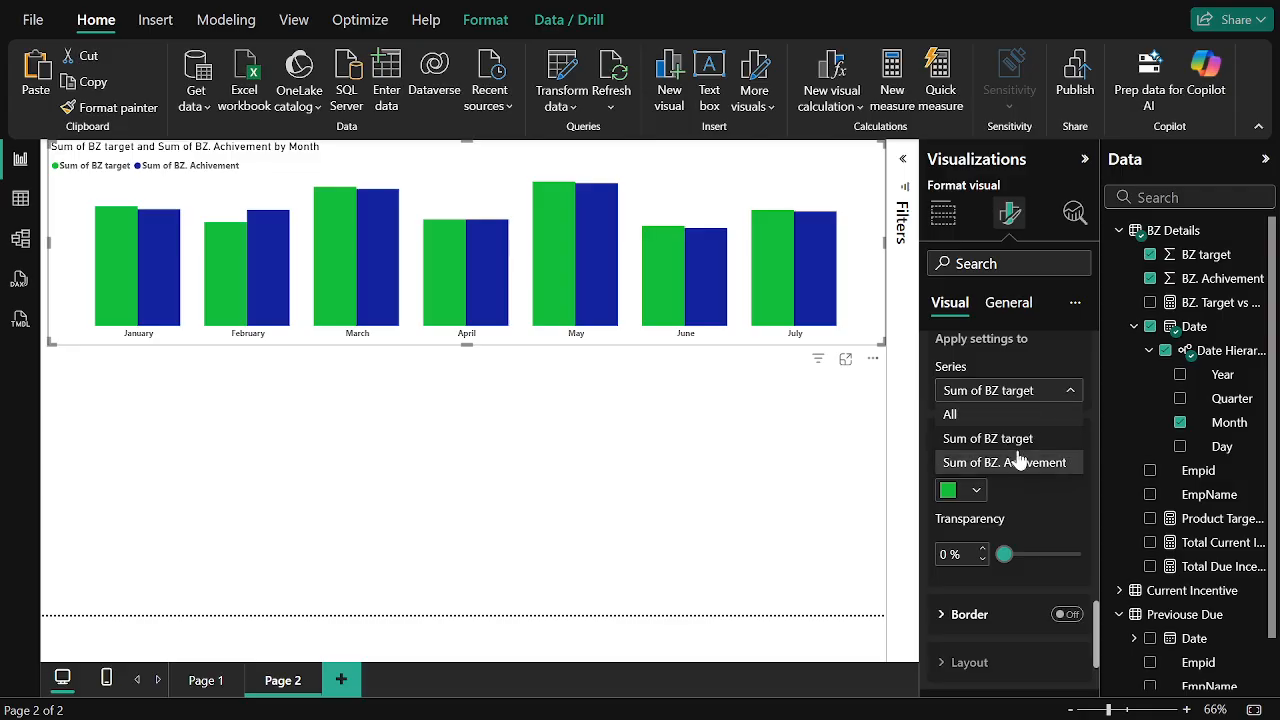
left_click(1029, 465)
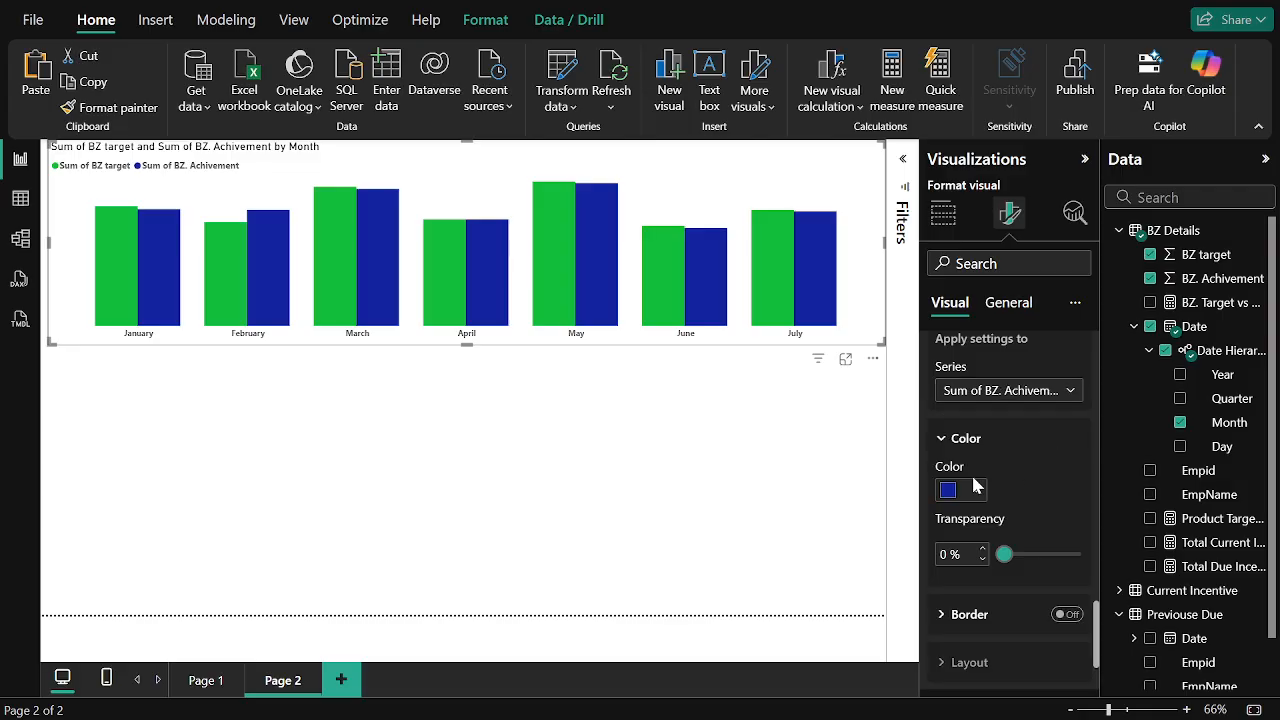
left_click(965, 490)
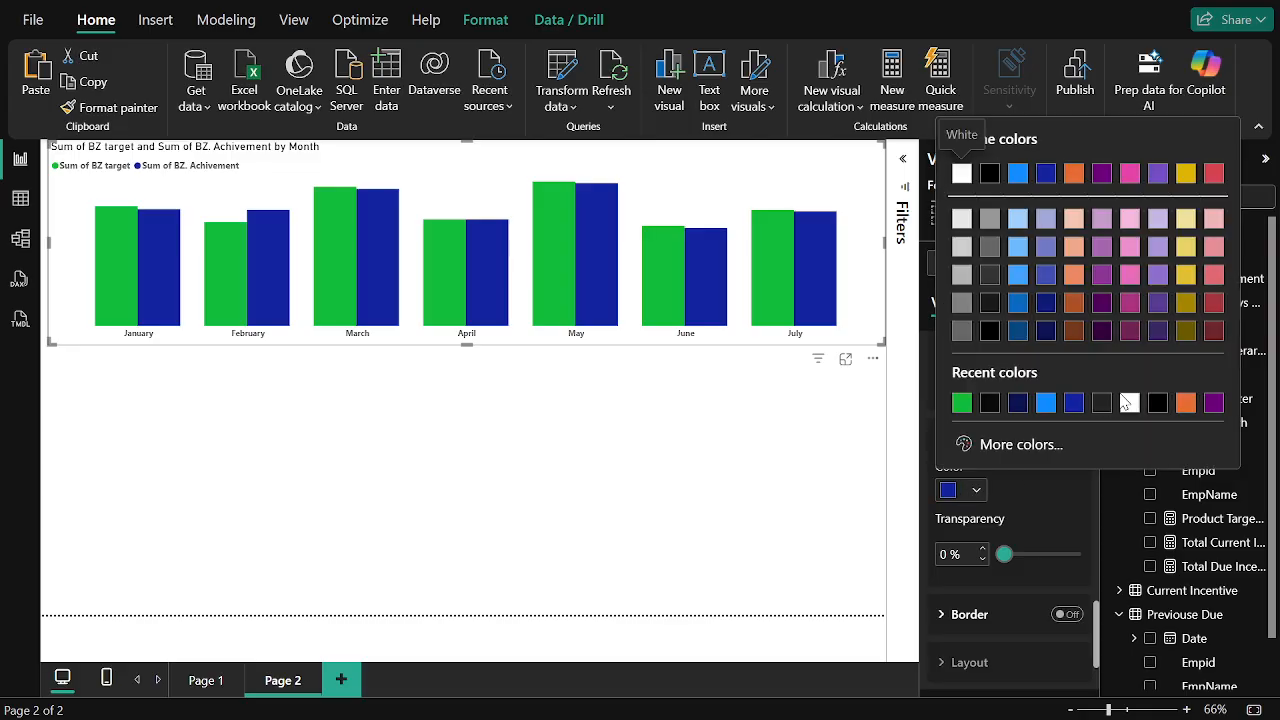
left_click(1043, 444)
left_click(1198, 375)
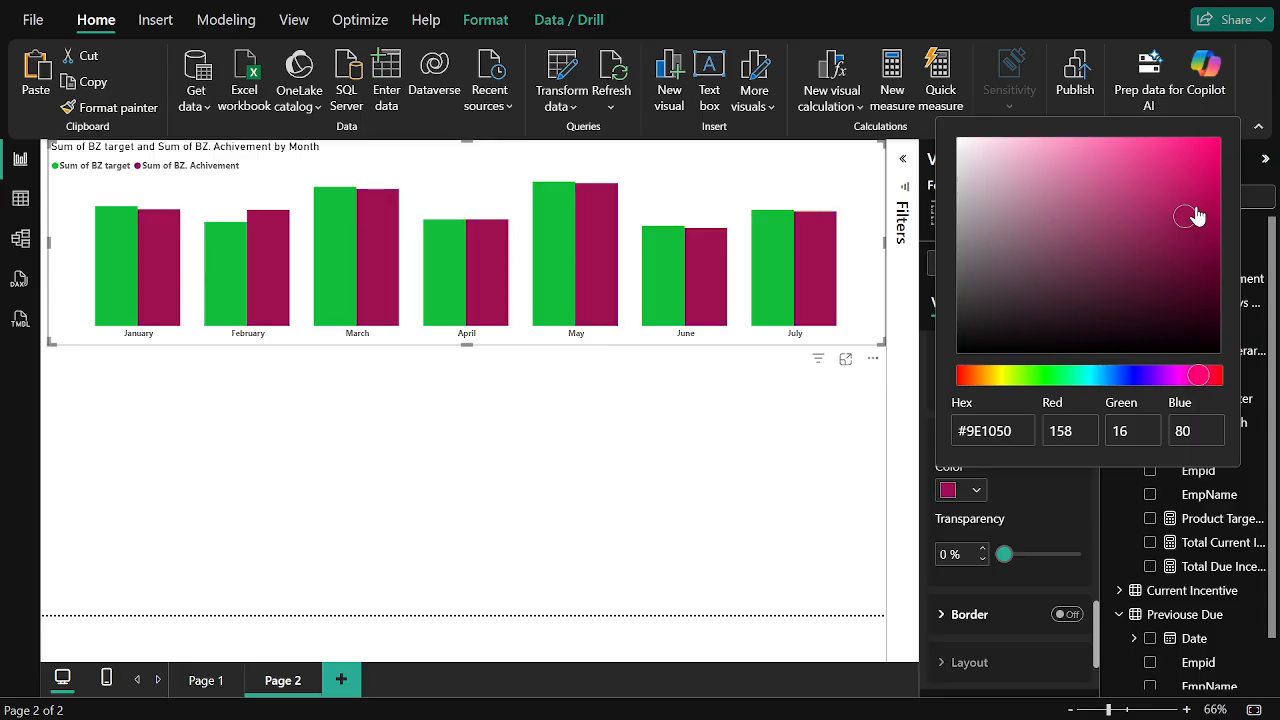
left_click_drag(1197, 216, 1157, 186)
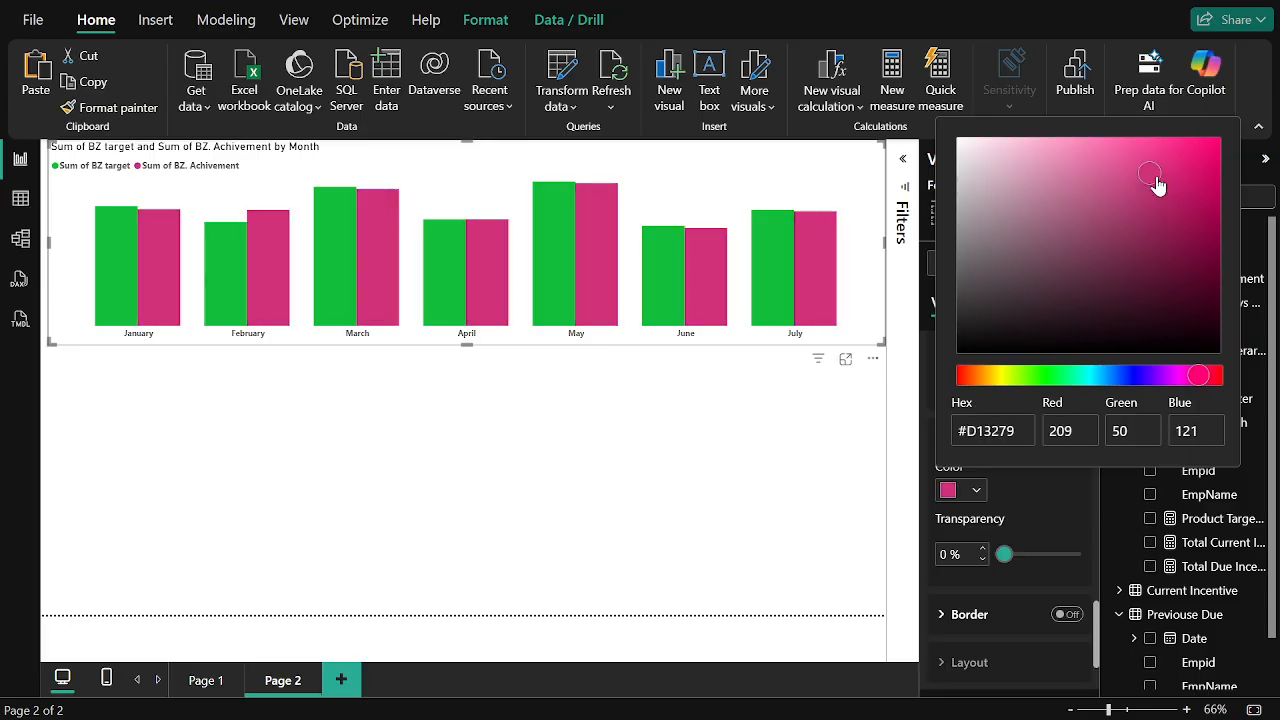
scroll(1023, 510, "down", 2)
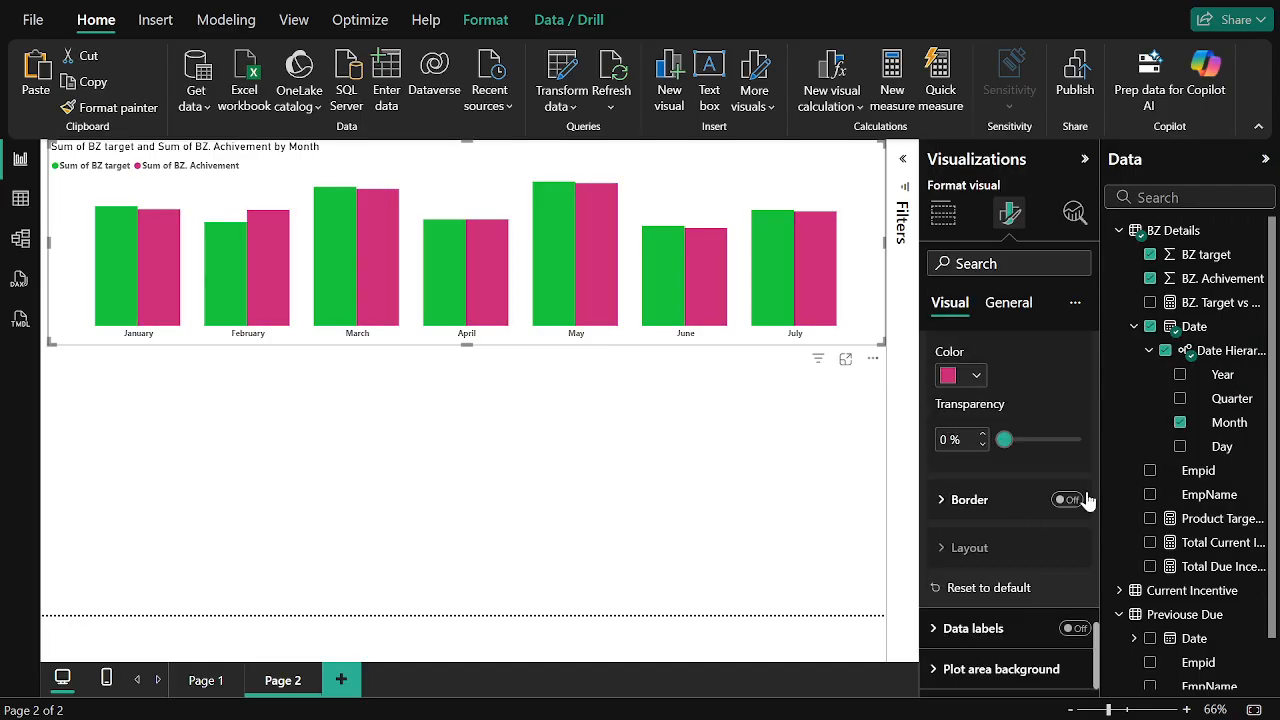
left_click(1066, 502)
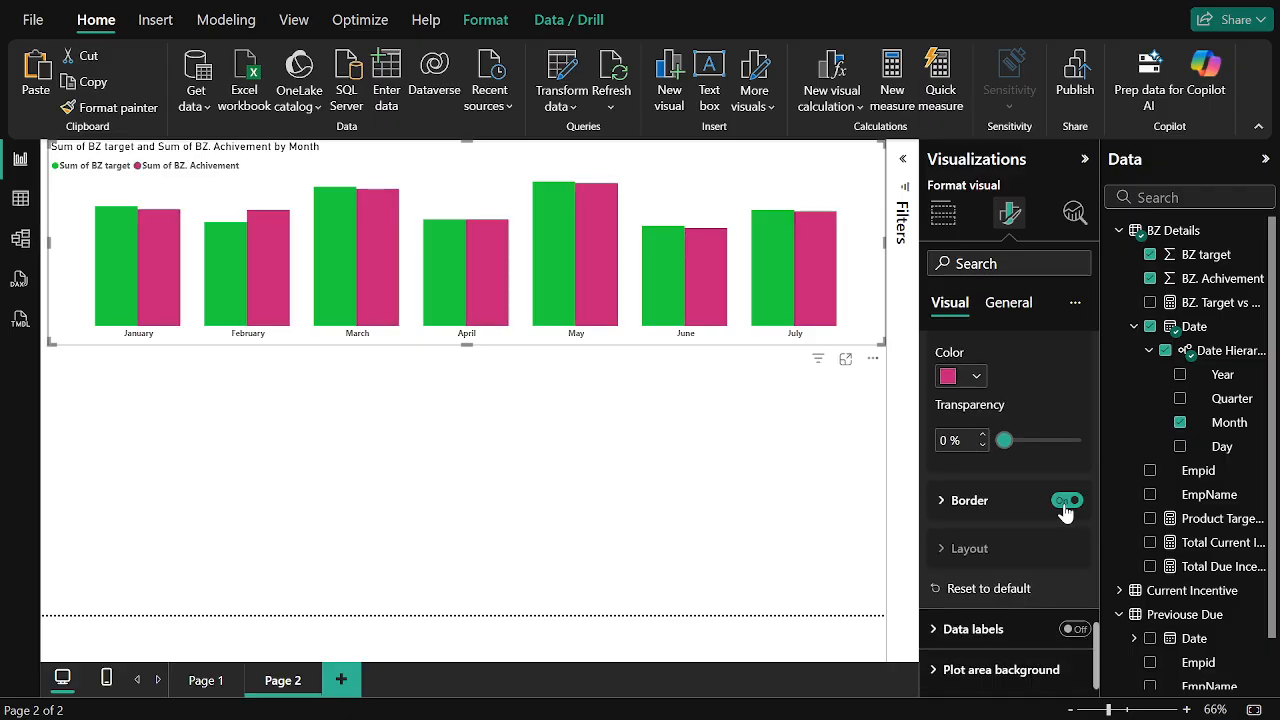
- Turn on the column chart's data labels and make their values bold
left_click(1073, 630)
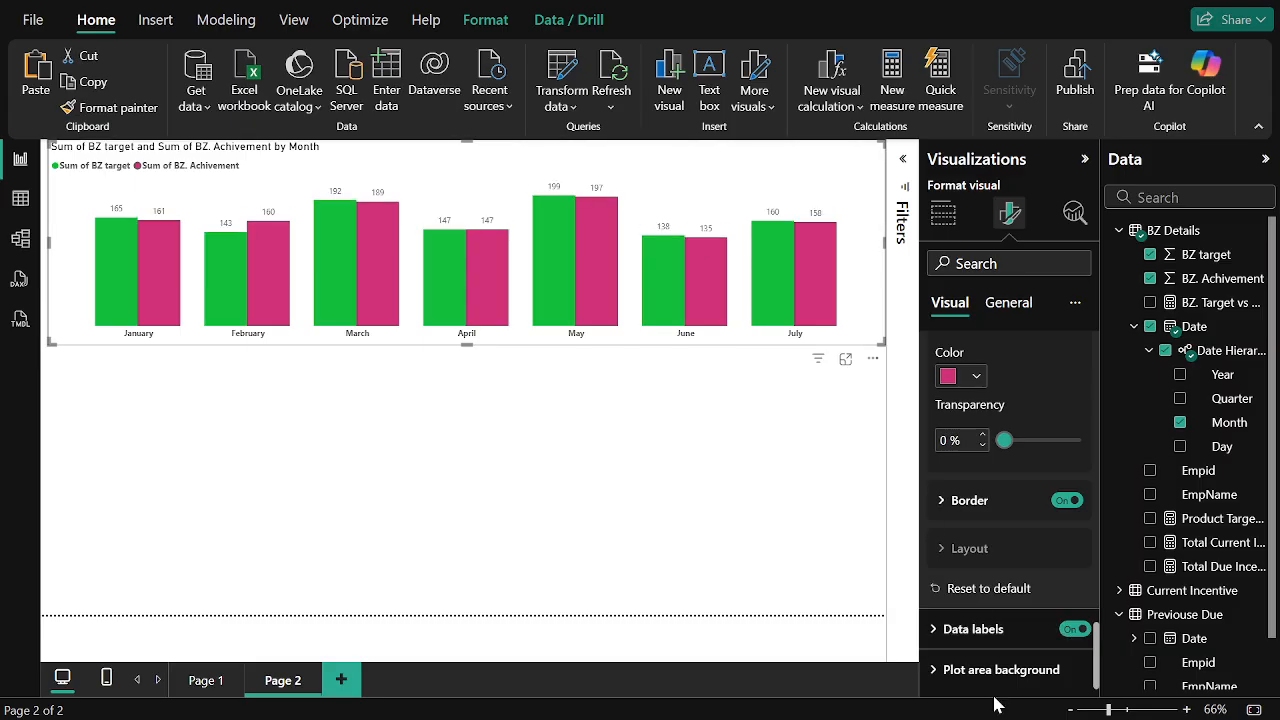
left_click(940, 628)
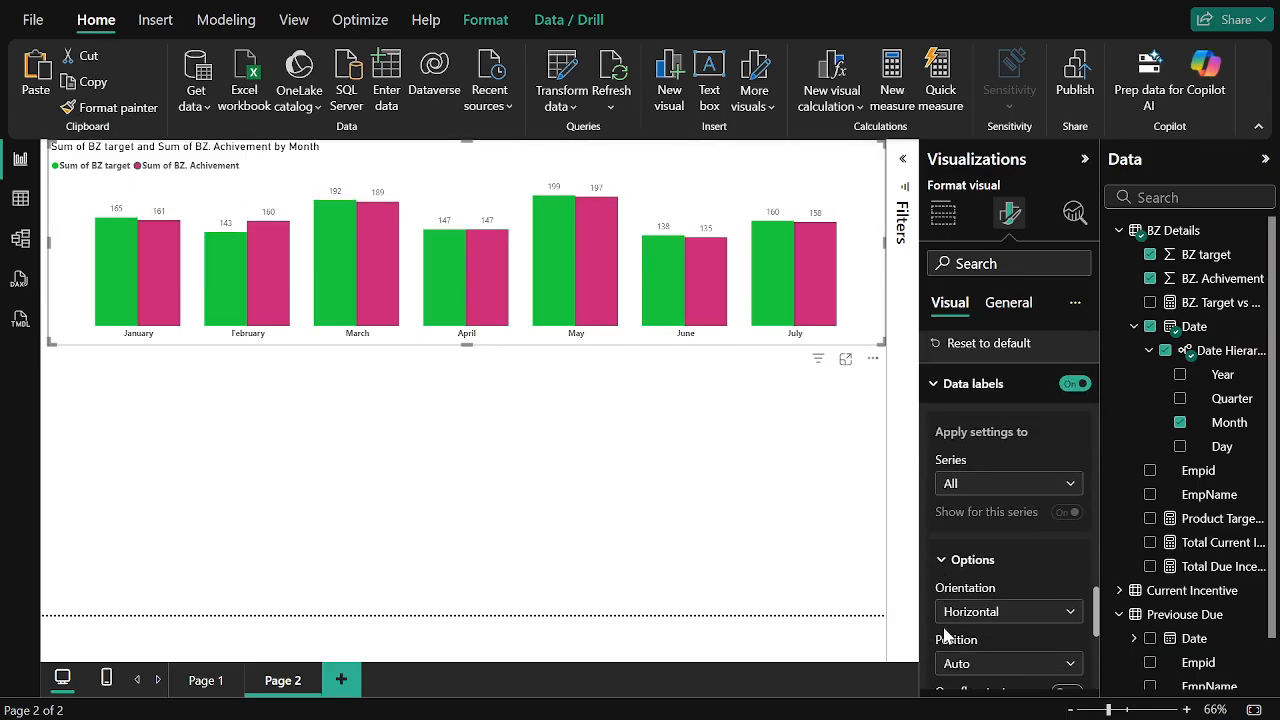
scroll(972, 600, "down", 5)
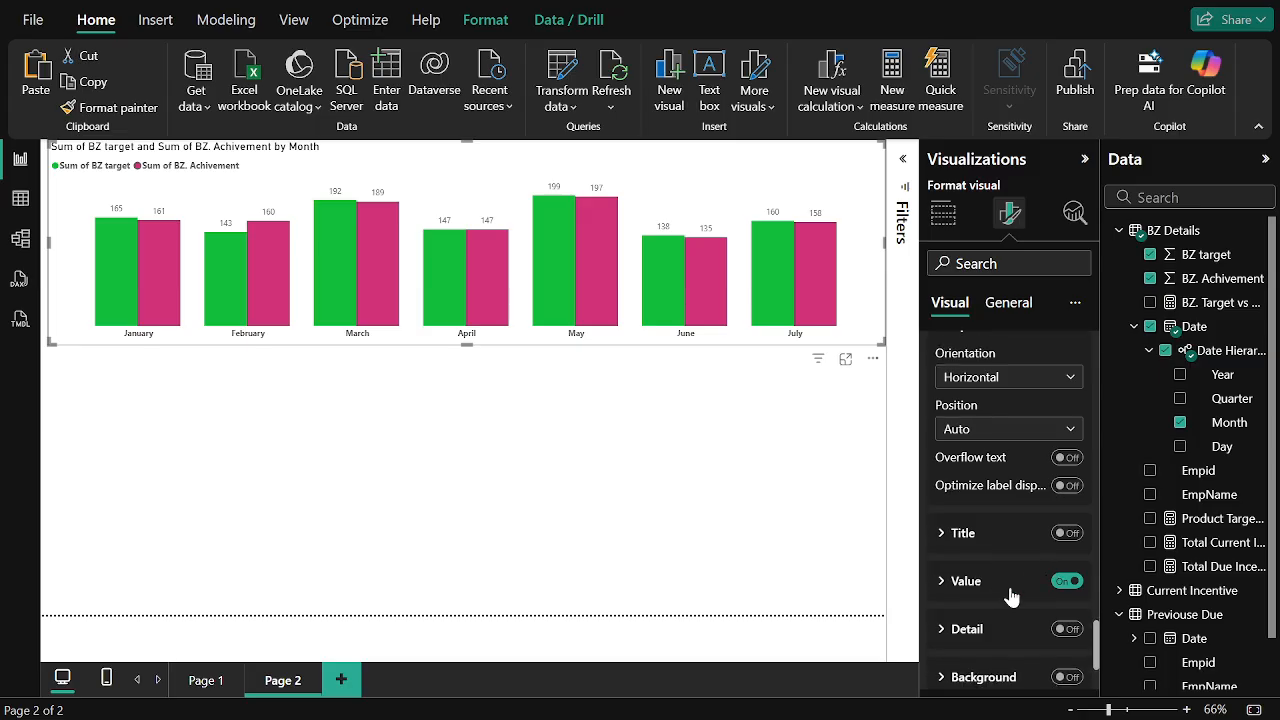
left_click(1011, 592)
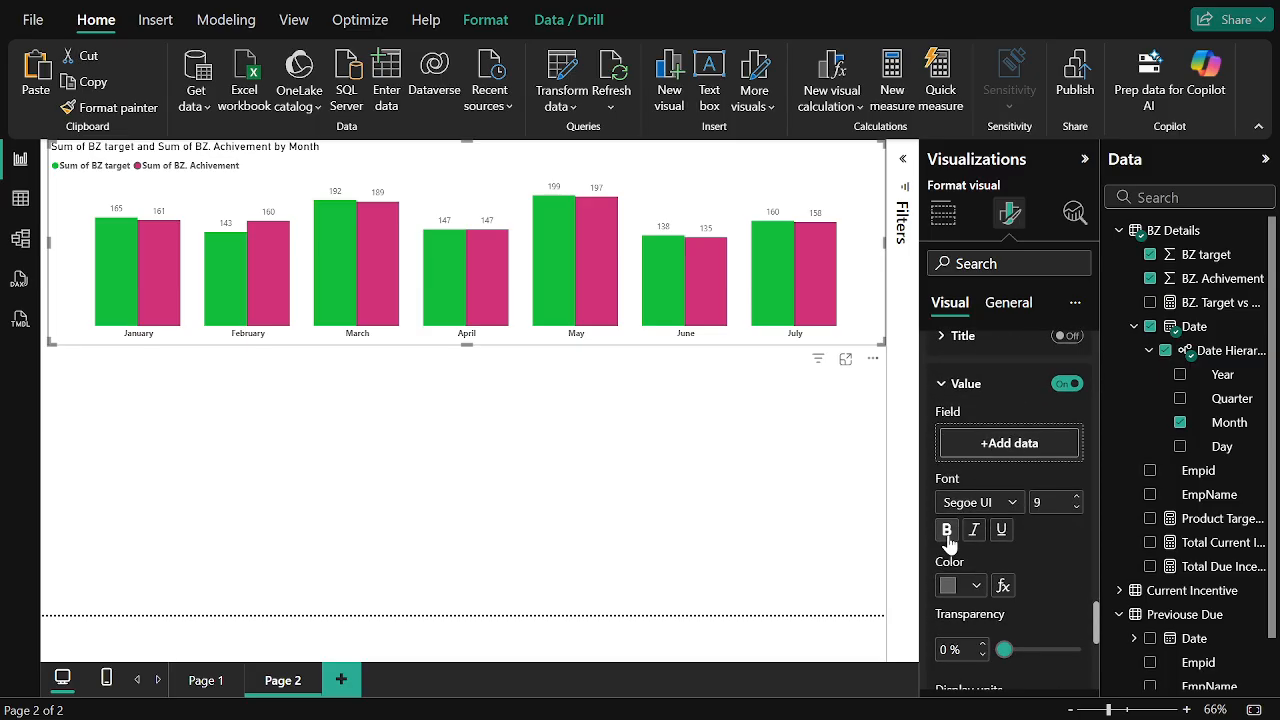
left_click(947, 531)
- Make the BZ chart slightly taller by extending its lower edge, keeping it a clustered column chart
left_click(519, 421)
left_click(480, 350)
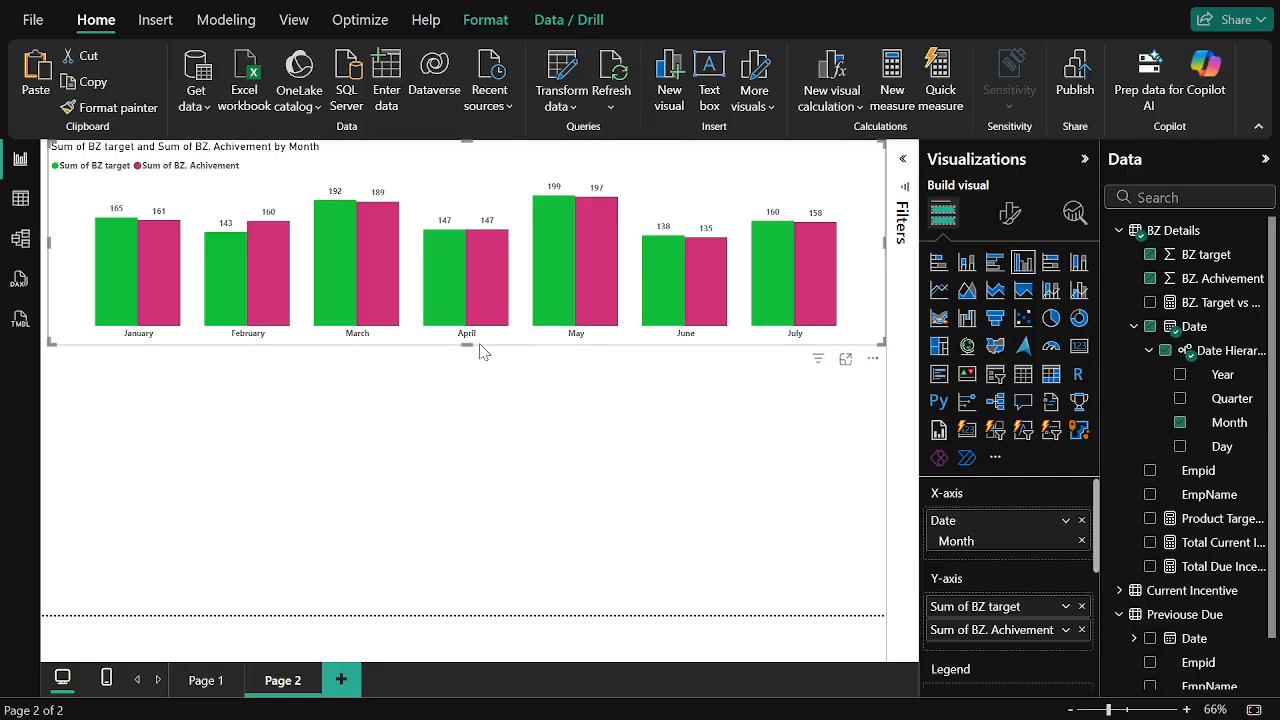
left_click(468, 354)
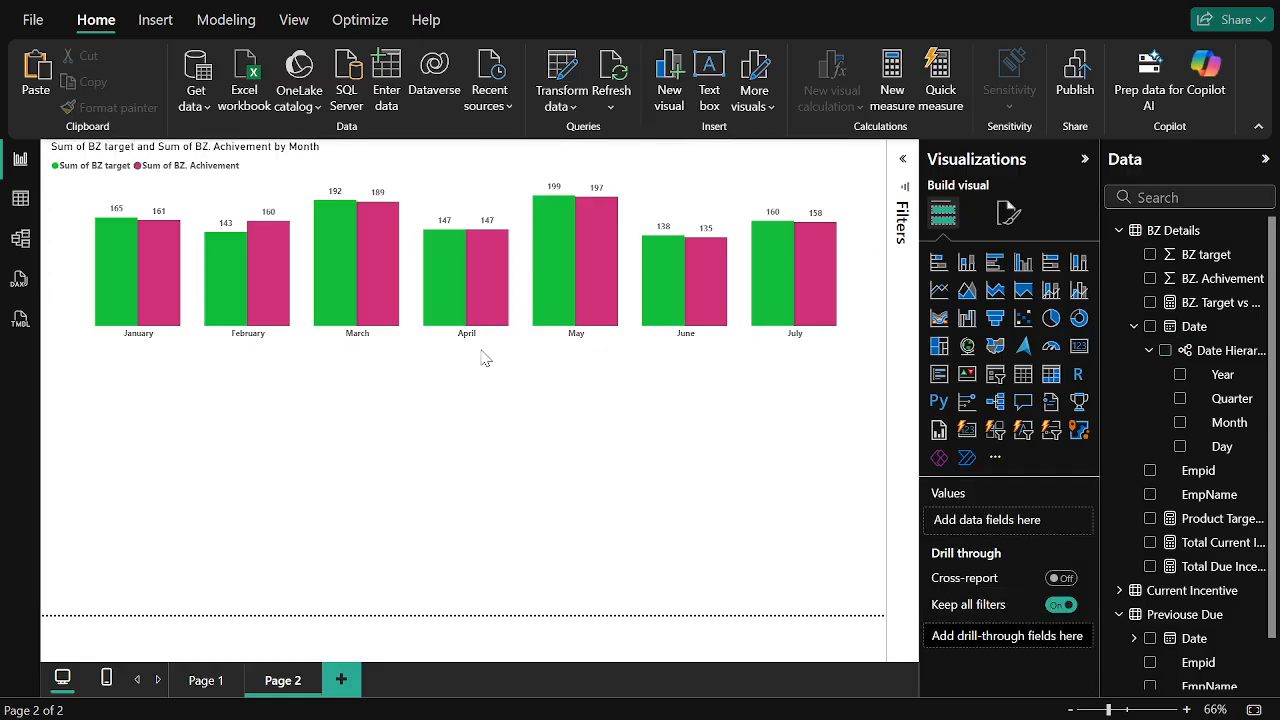
left_click(474, 351)
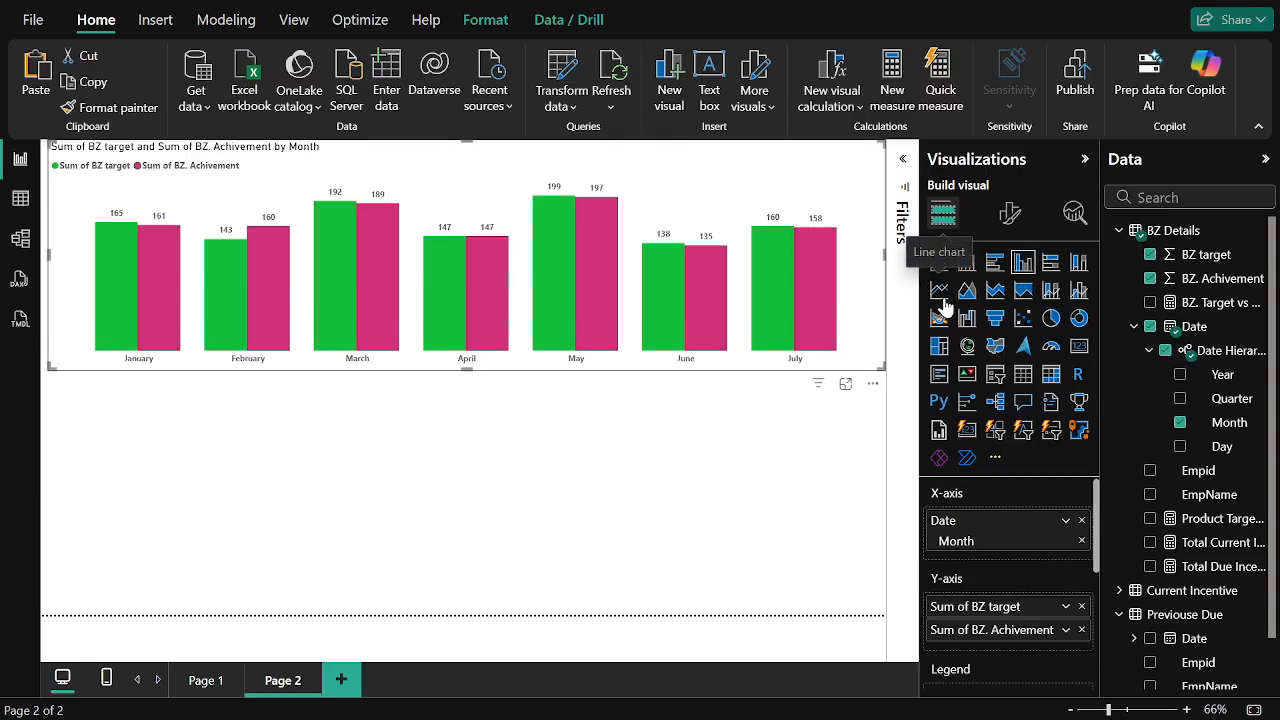
left_click(940, 292)
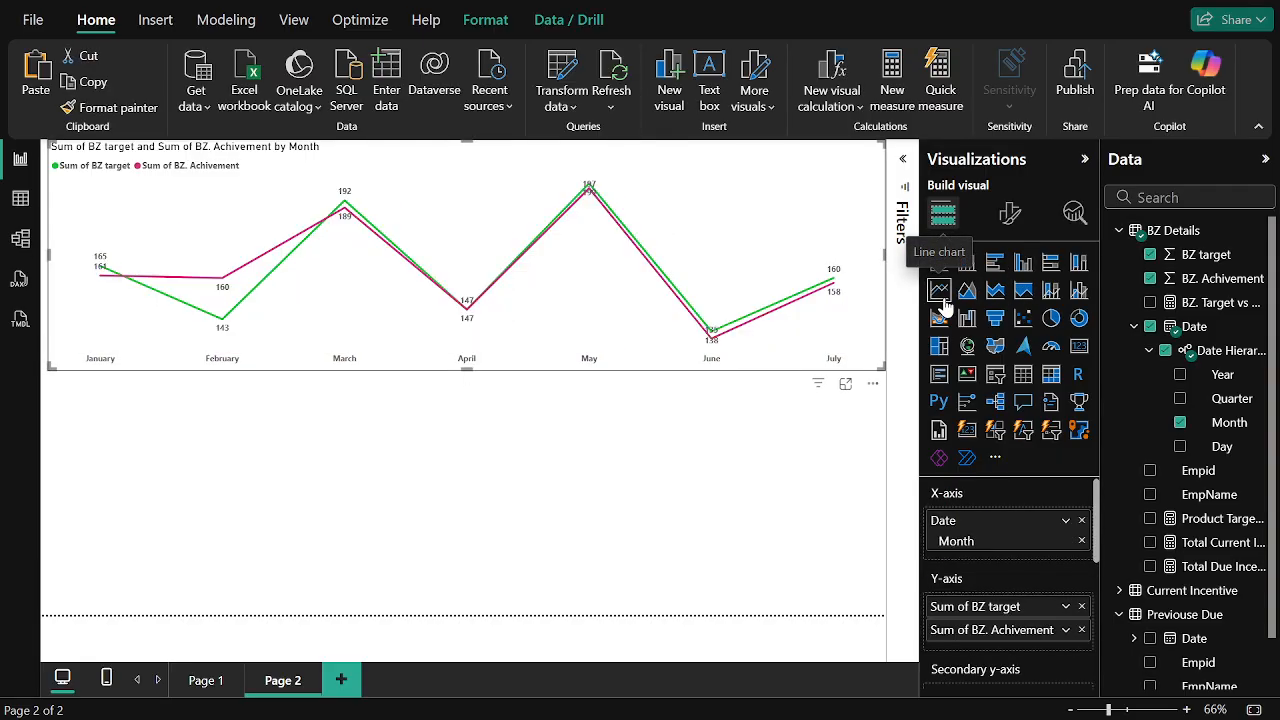
left_click(1020, 264)
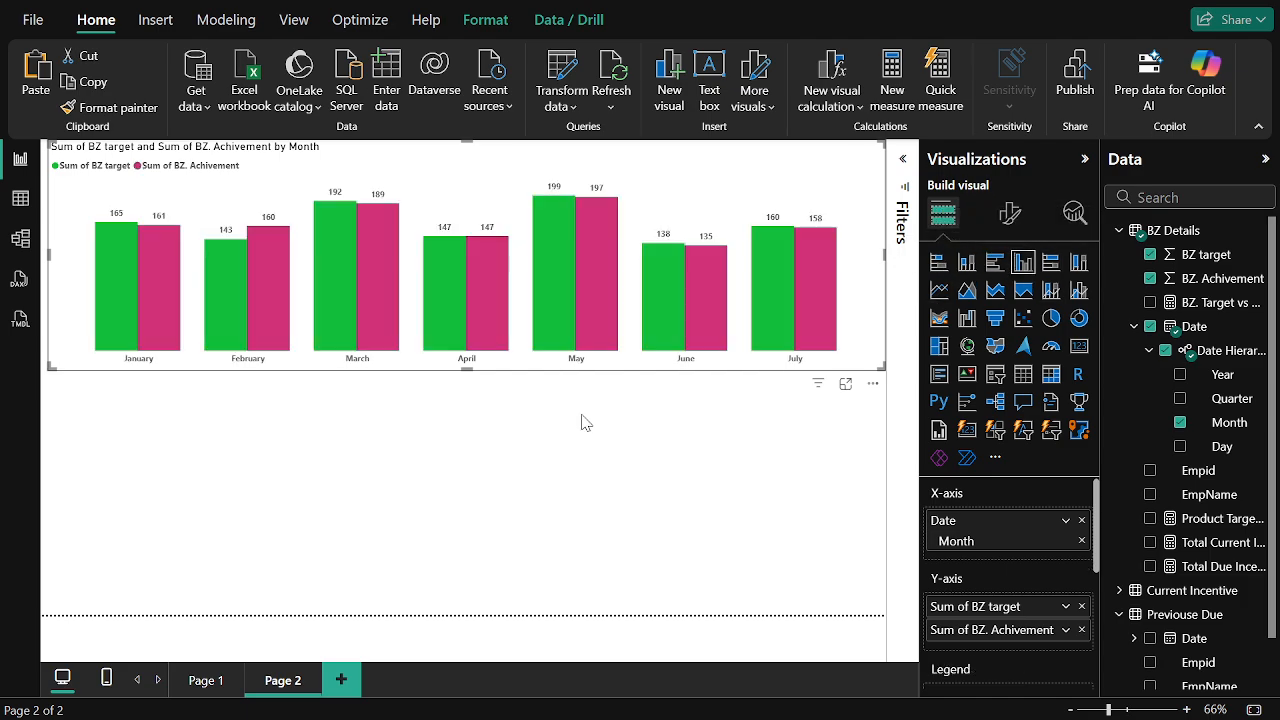
- Duplicate the BZ column chart below the original and remove both BZ fields from the copy's Y-axis
key("ctrl+c")
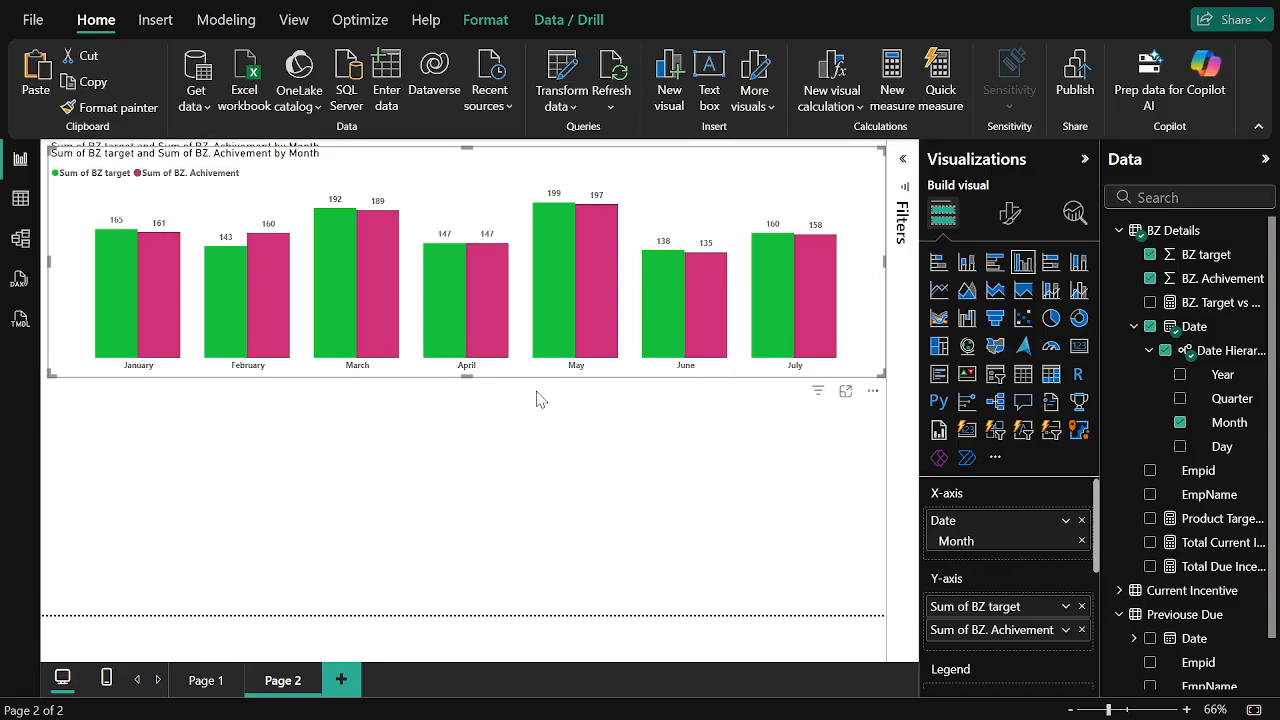
key("ctrl+v")
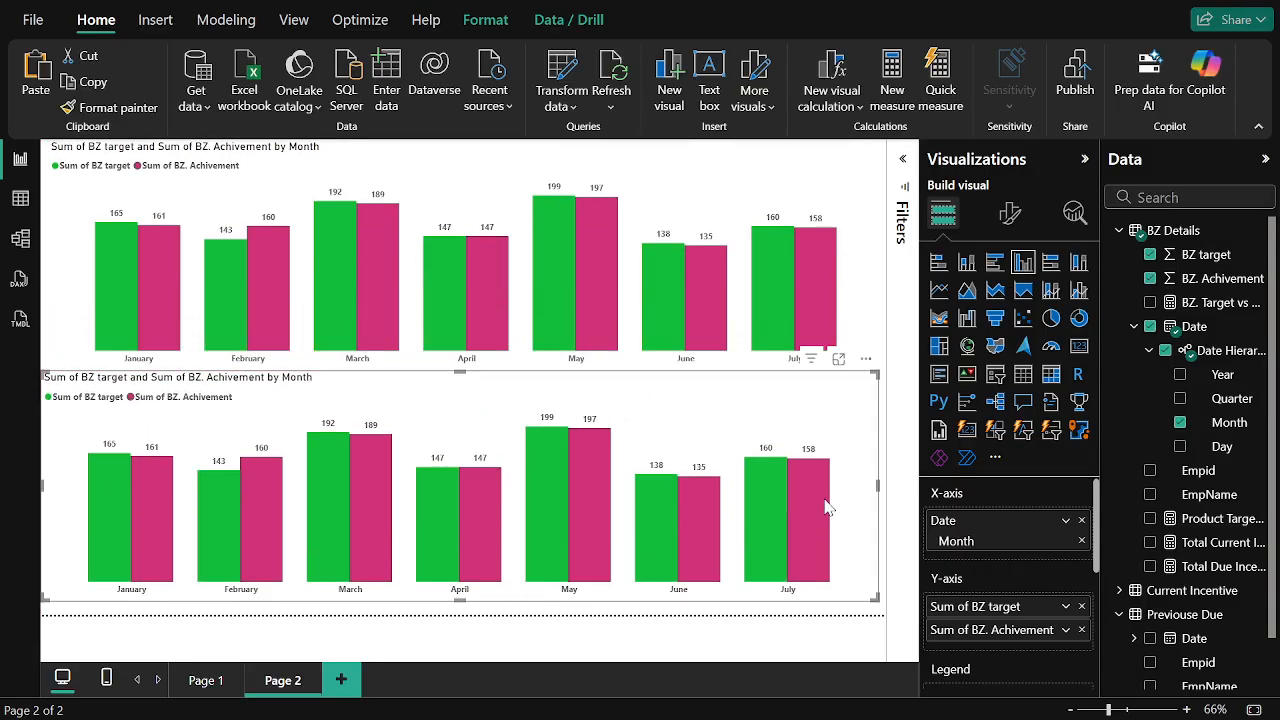
left_click(1081, 606)
left_click(1081, 606)
- Add Product Target and Product Achivement from the Product Details table to the copied chart's Y-axis
scroll(1120, 580, "down", 1)
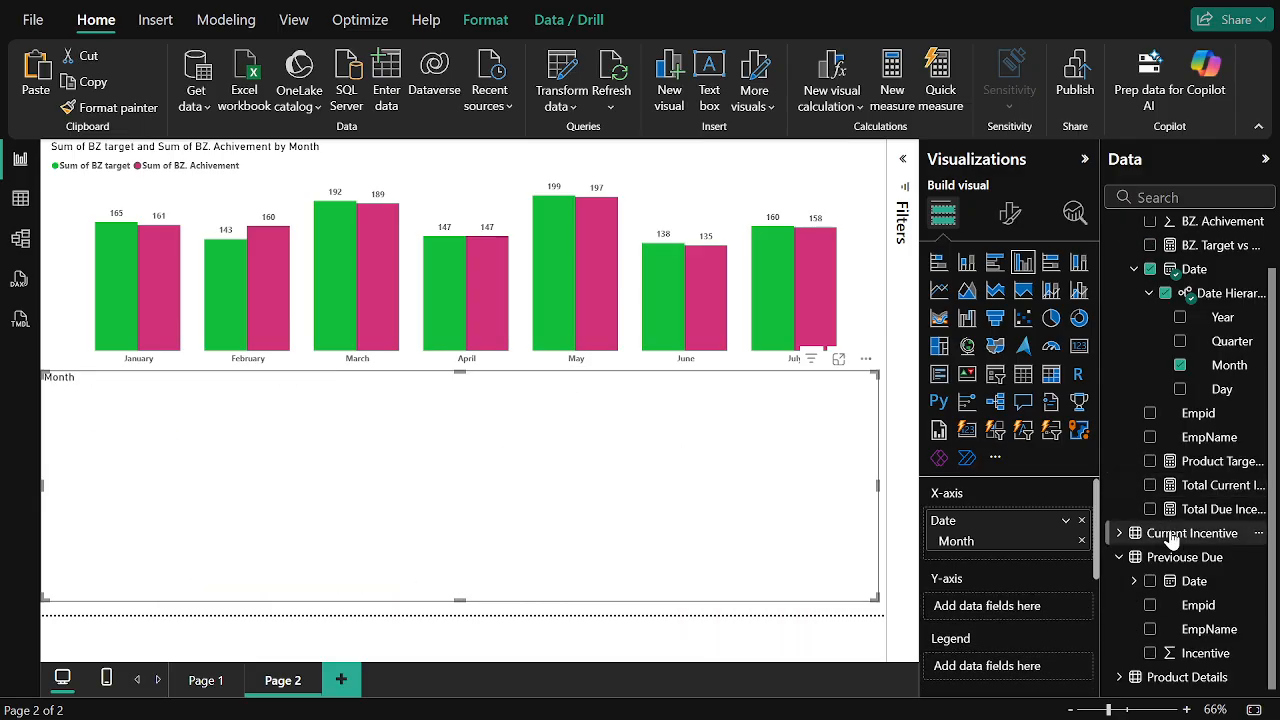
left_click(1121, 678)
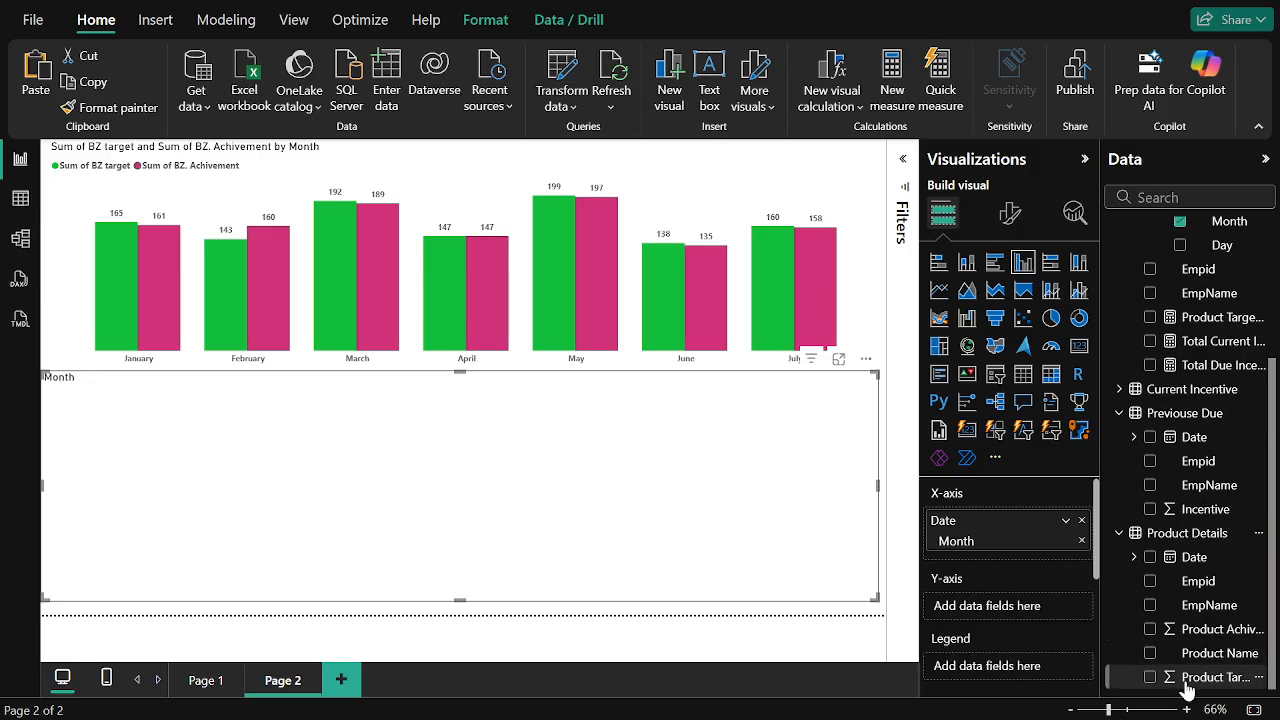
left_click_drag(1186, 684, 995, 606)
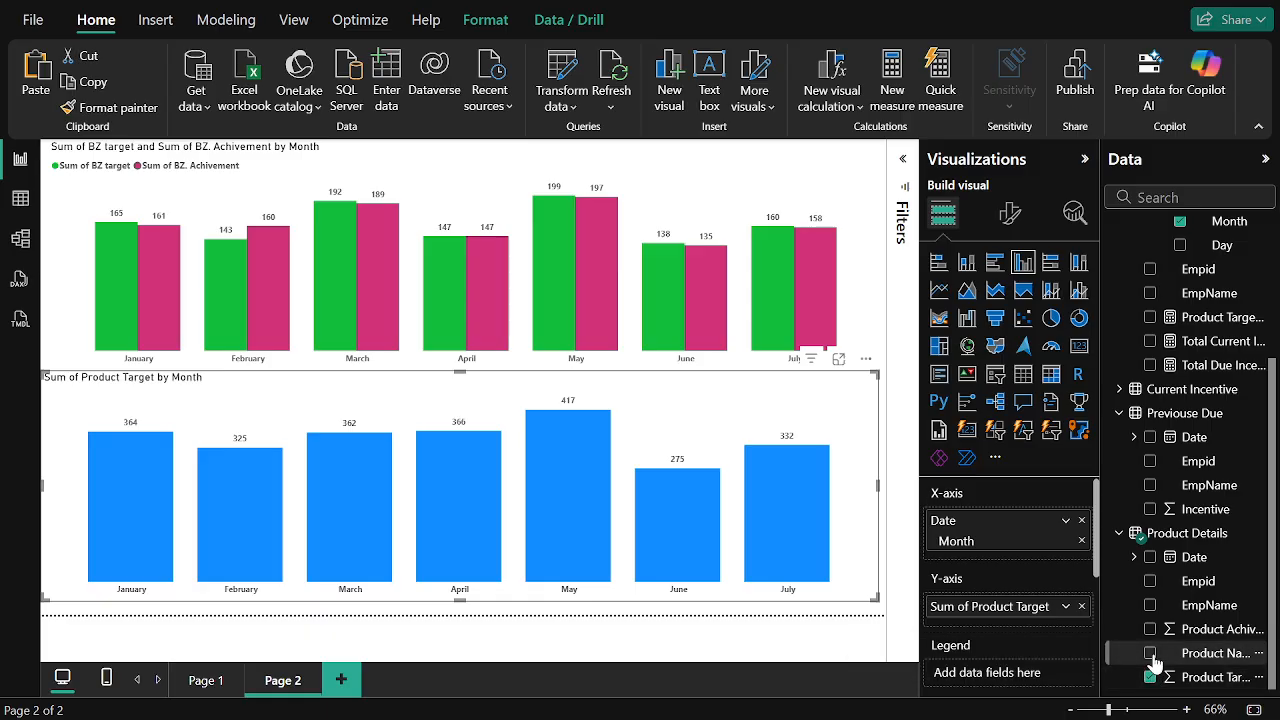
left_click(1150, 630)
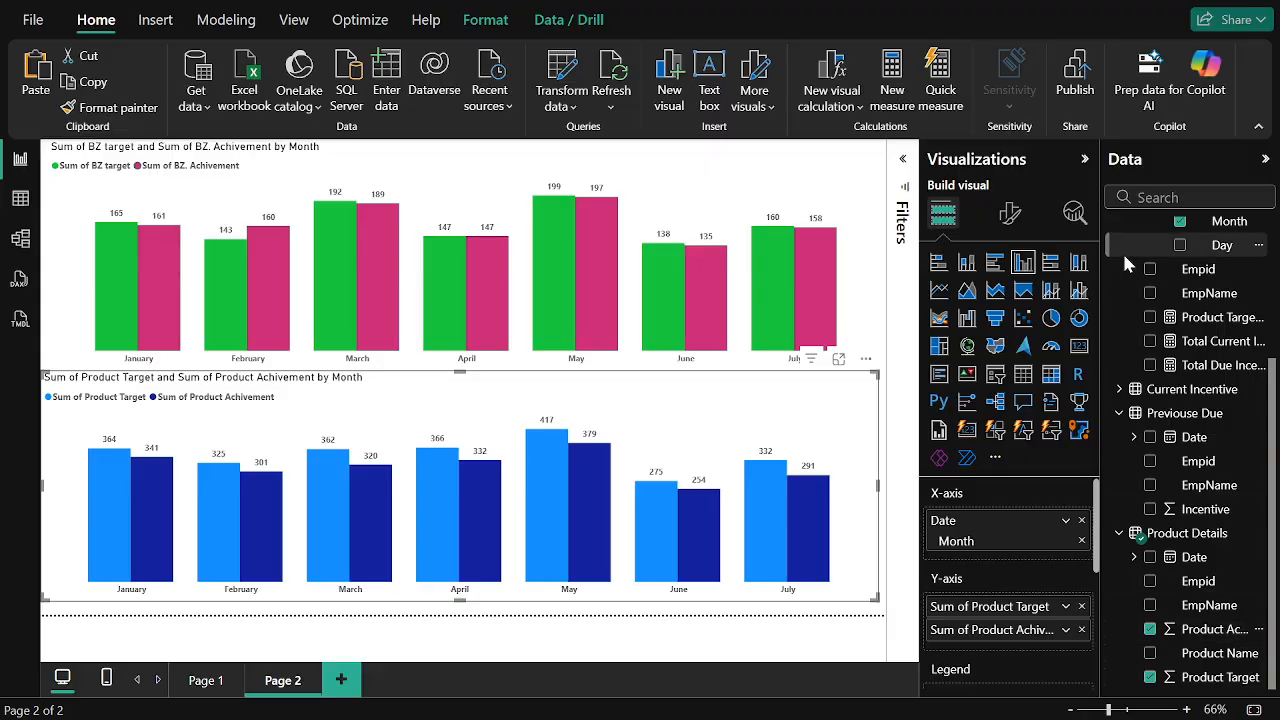
- Collapse the Visualizations and Data panes and review the layouts of Page 1 and Page 2
left_click(1085, 162)
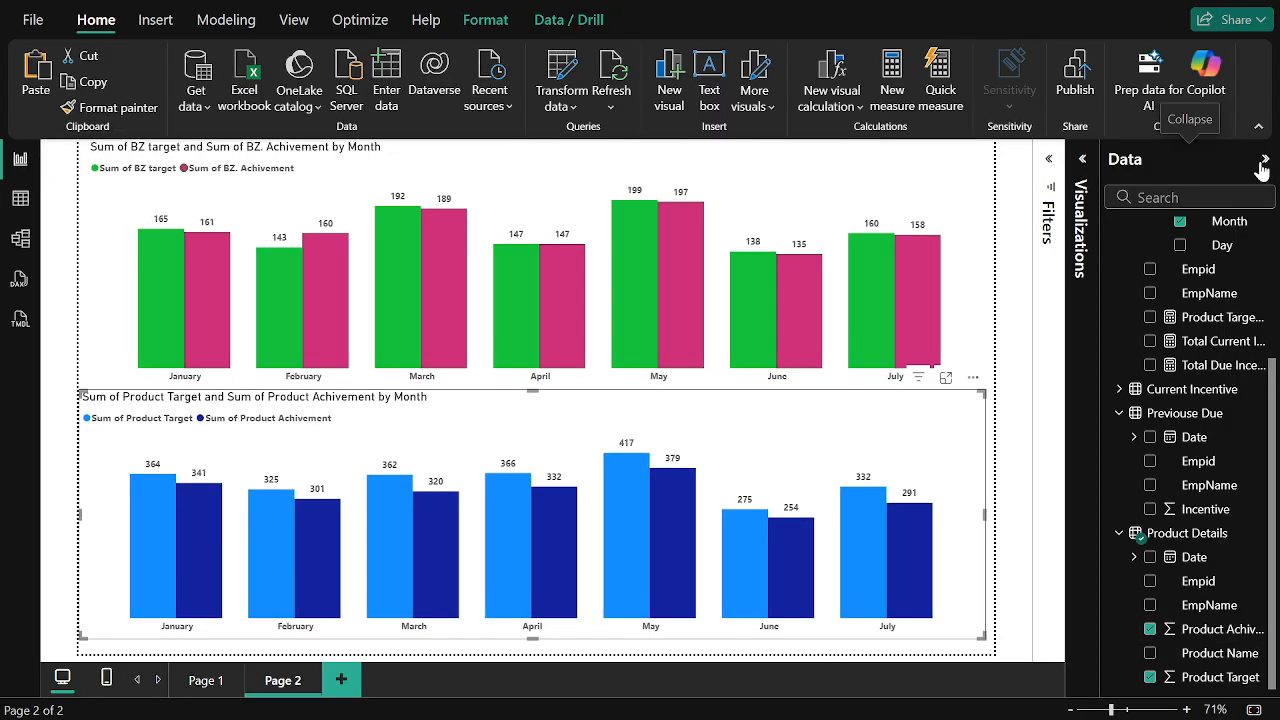
left_click(1263, 162)
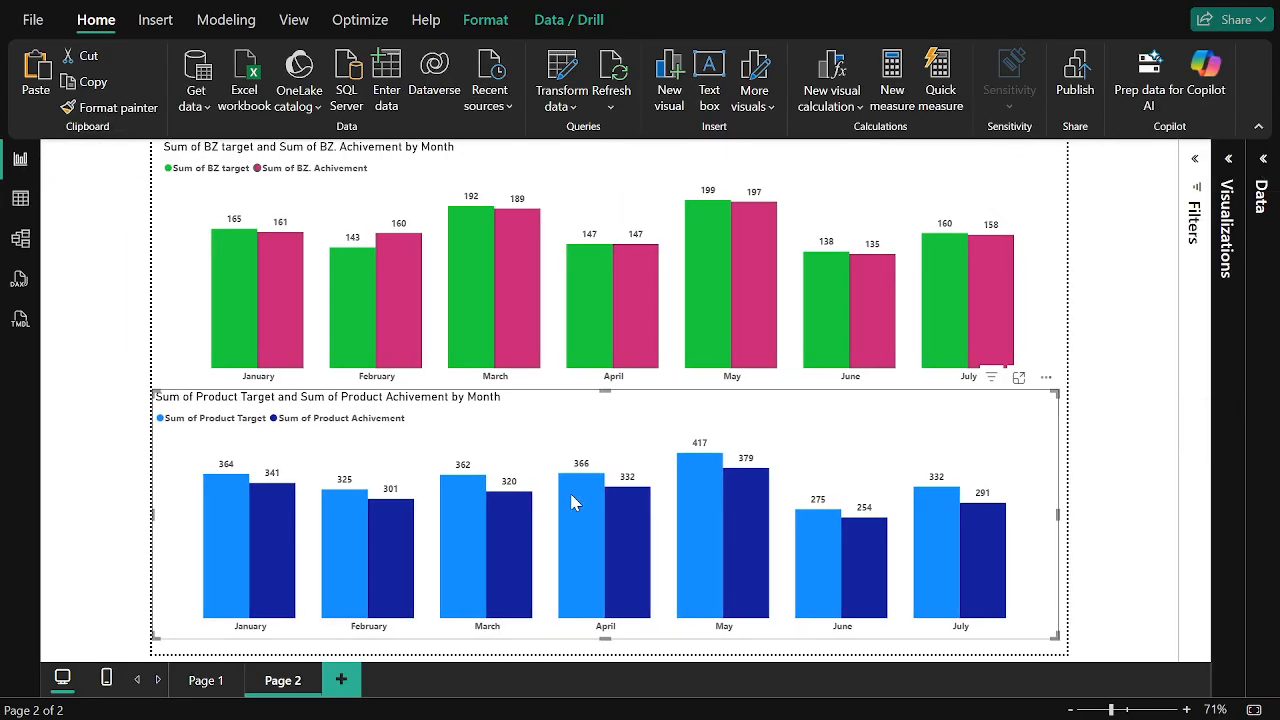
left_click(190, 681)
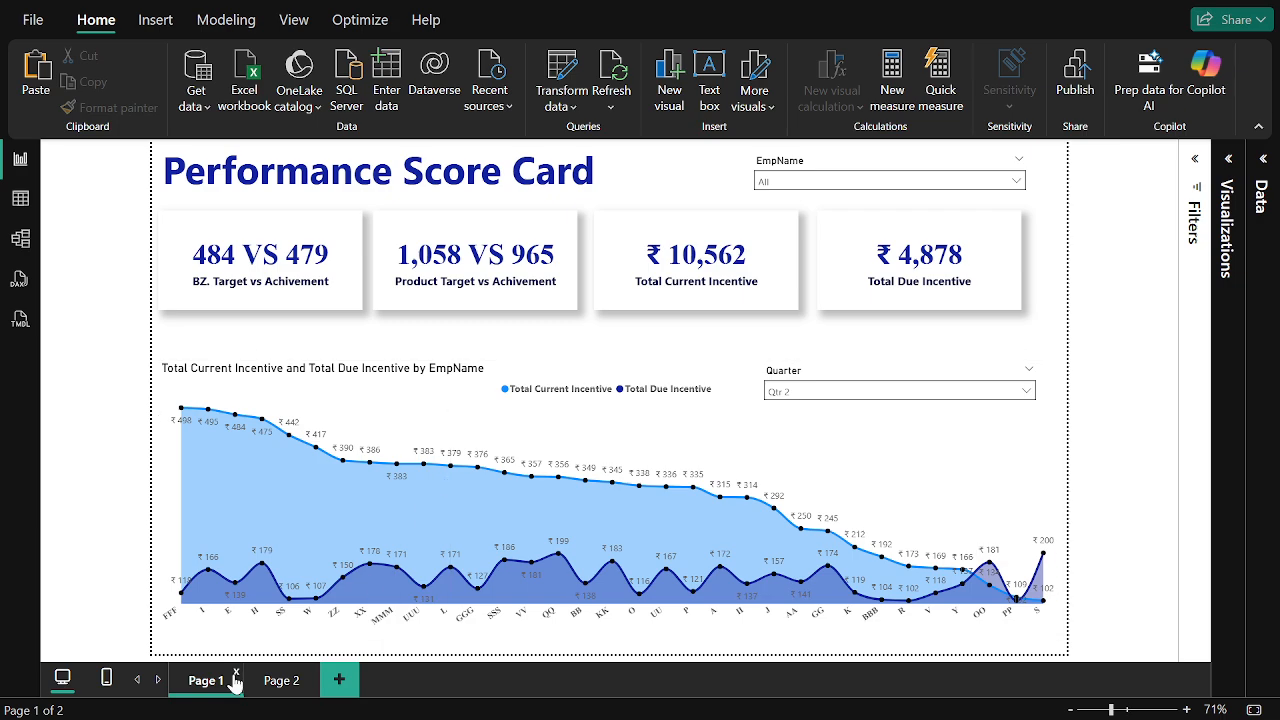
left_click(280, 680)
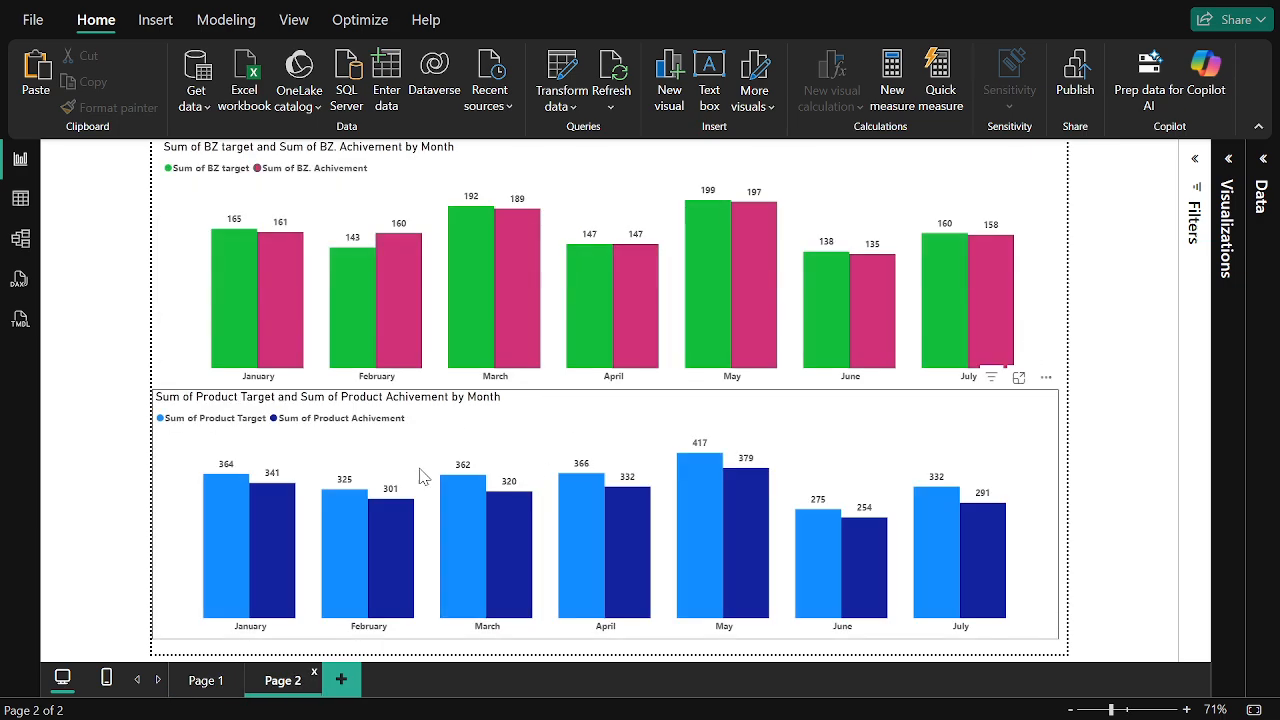
- Return to Page 1 and save the report
left_click(197, 681)
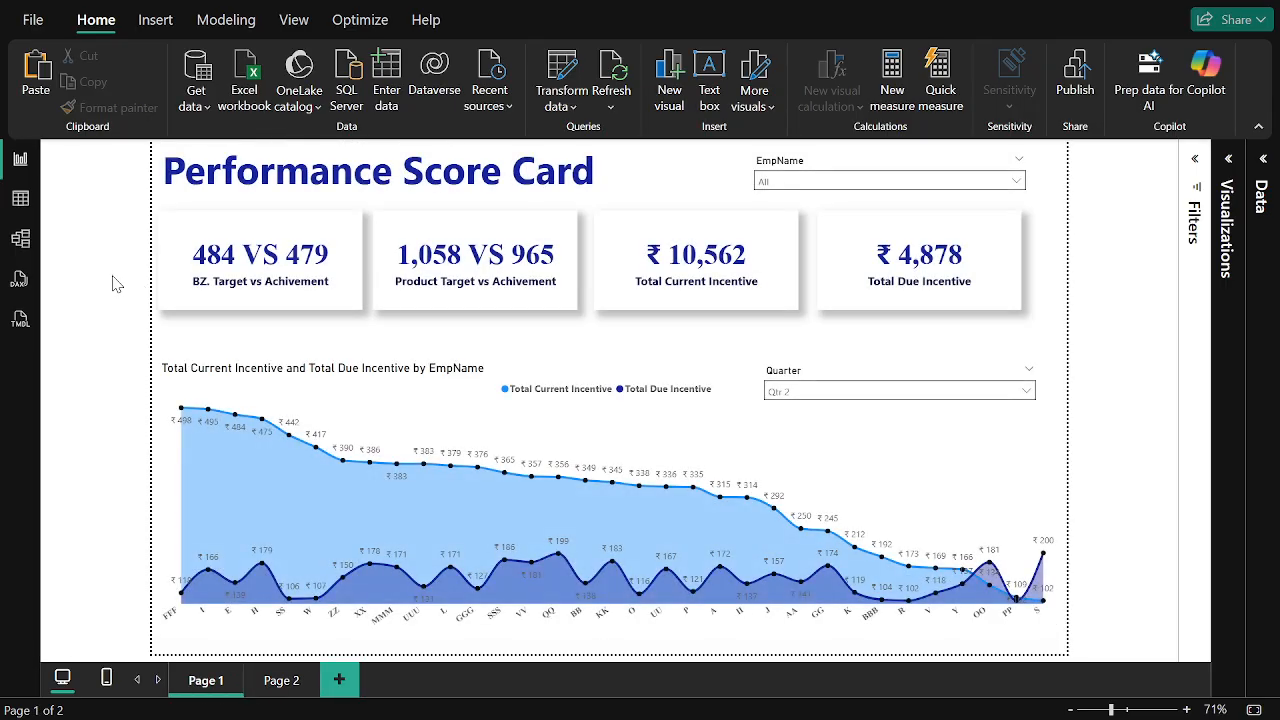
key("ctrl+s")
key("Escape")
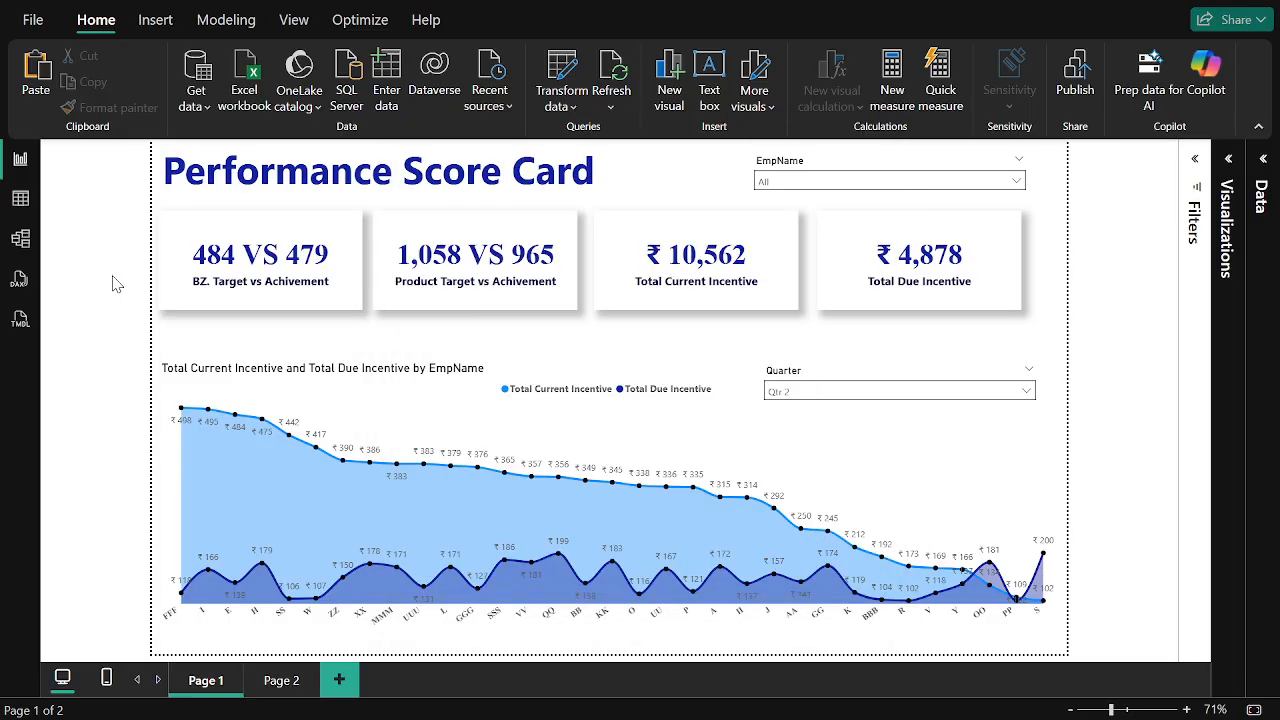